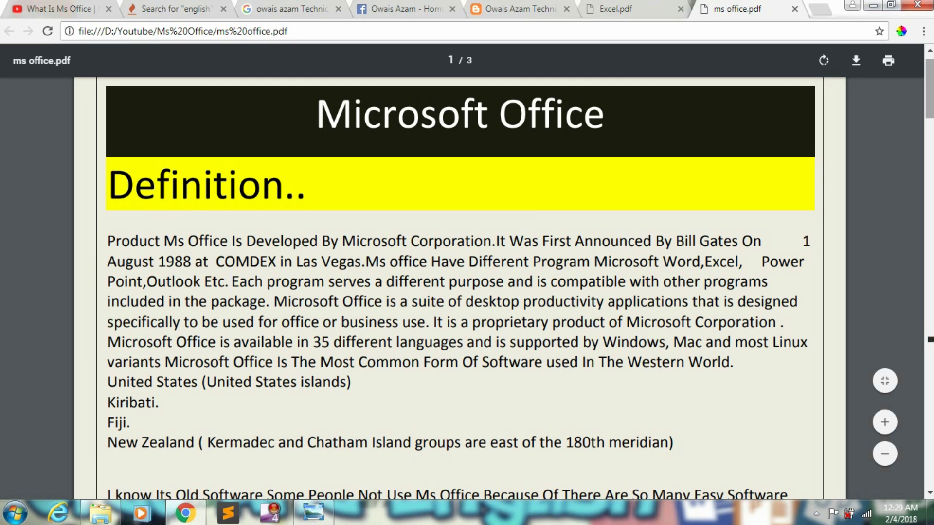
- Scroll ms office.pdf to its page 2 Microsoft Programs list, then switch to Excel.pdf
scroll(461, 287, down, 1)
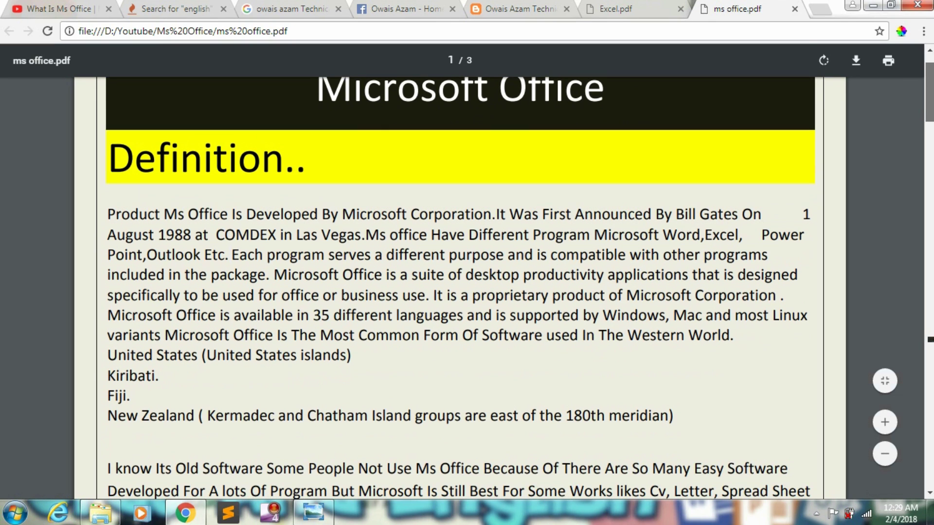
scroll(460, 287, down, 10)
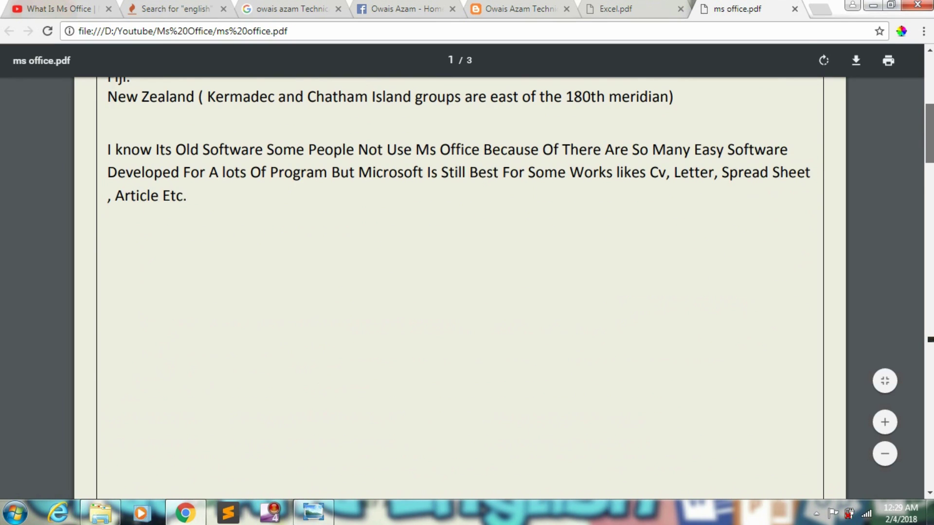
scroll(930, 97, up, 10)
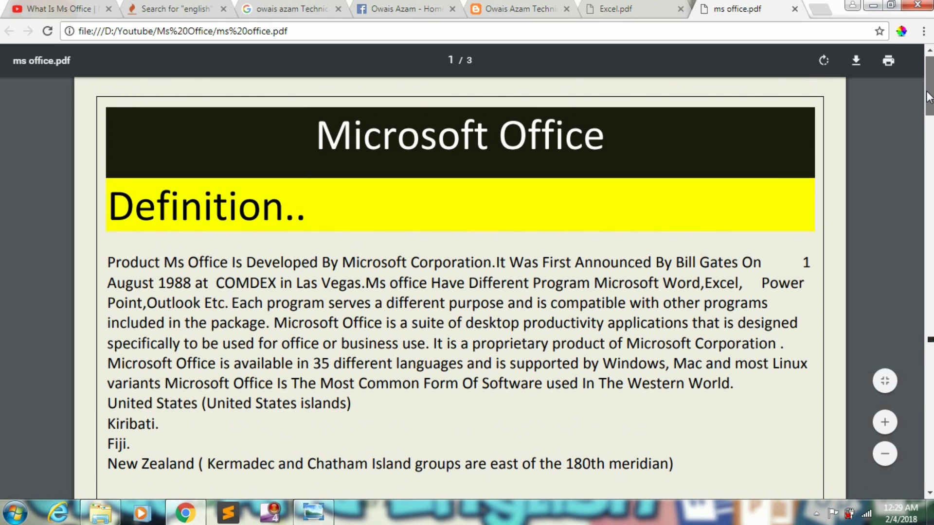
drag(929, 97, 929, 146)
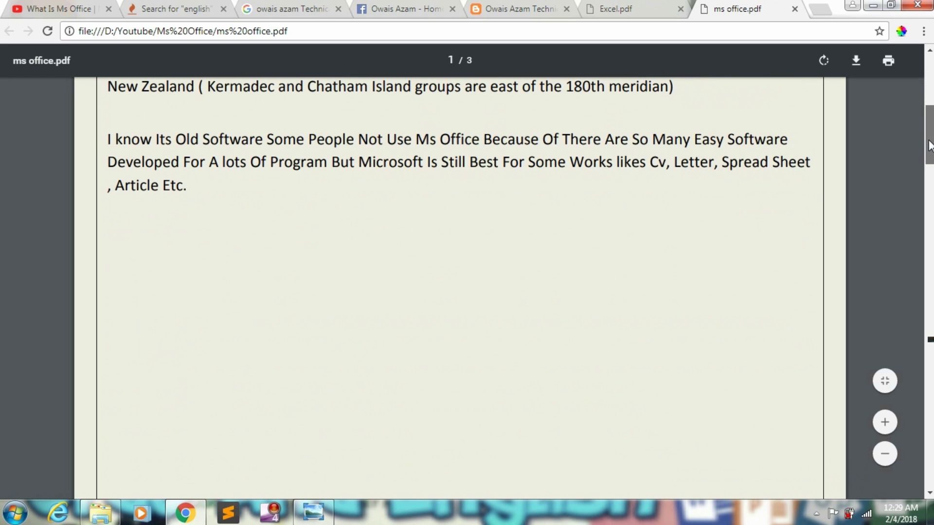
drag(929, 146, 930, 253)
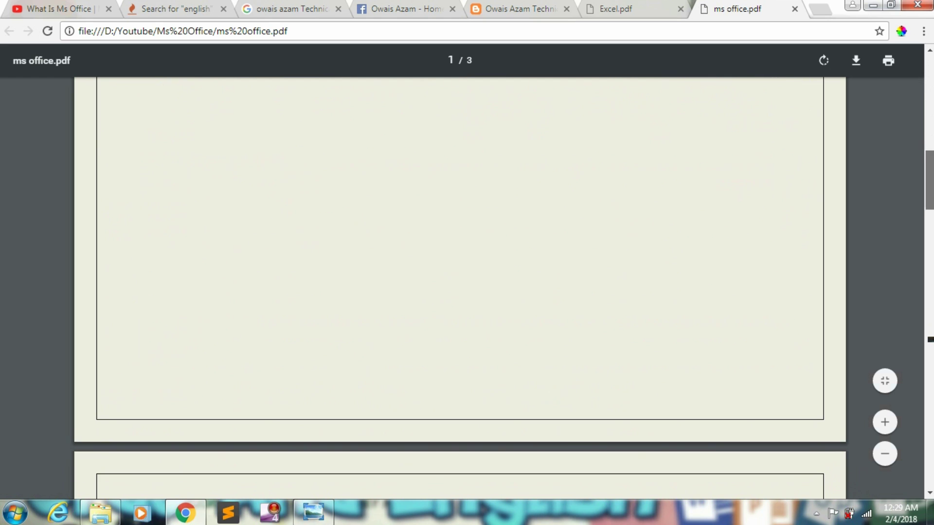
scroll(681, 170, up, 1)
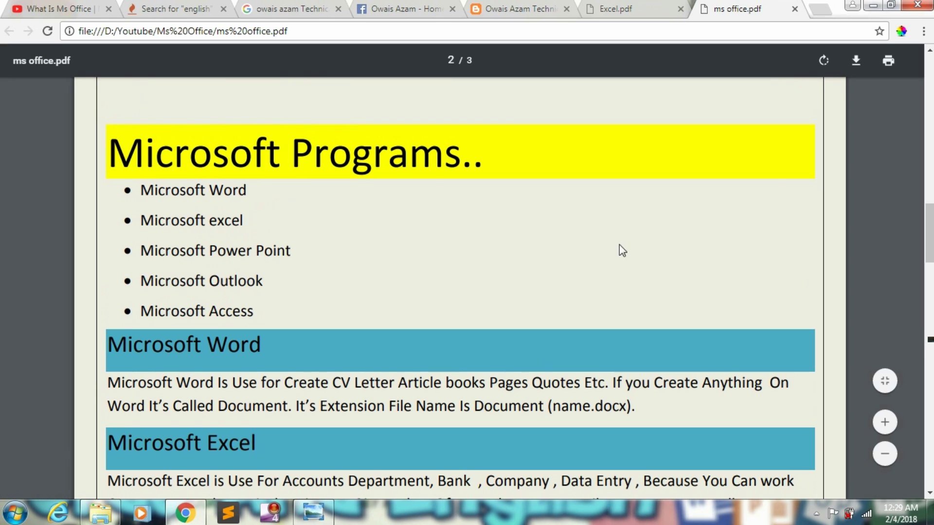
scroll(632, 195, up, 2)
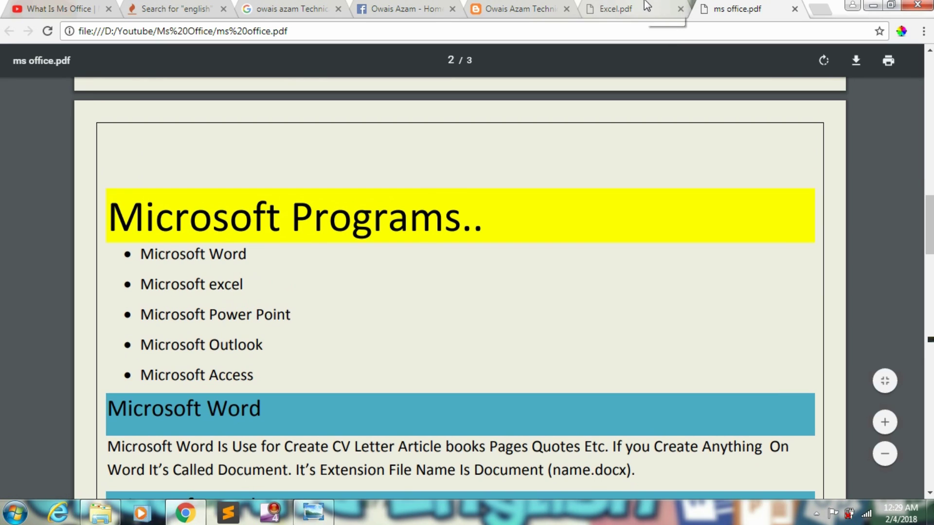
click(648, 5)
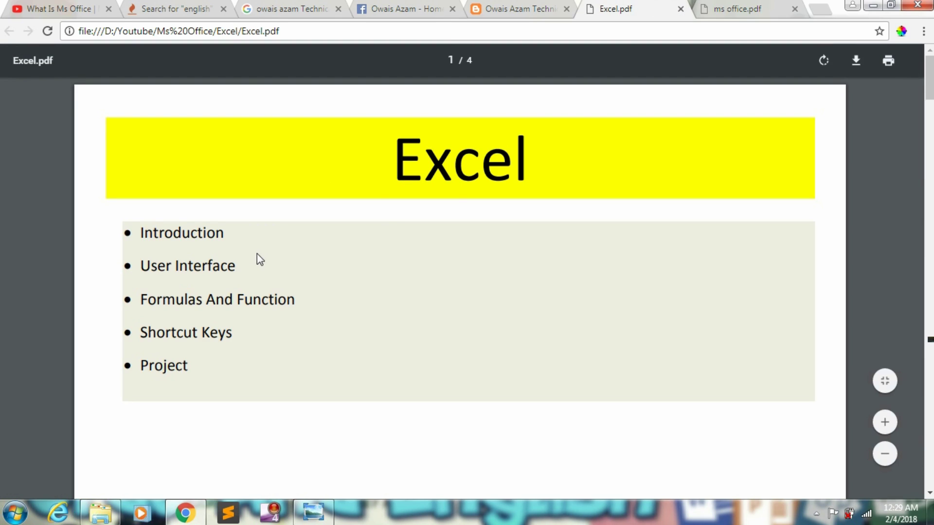
- Scroll Excel.pdf past its contents list down to the page 2 Introduction on Excel's history
scroll(929, 78, down, 1)
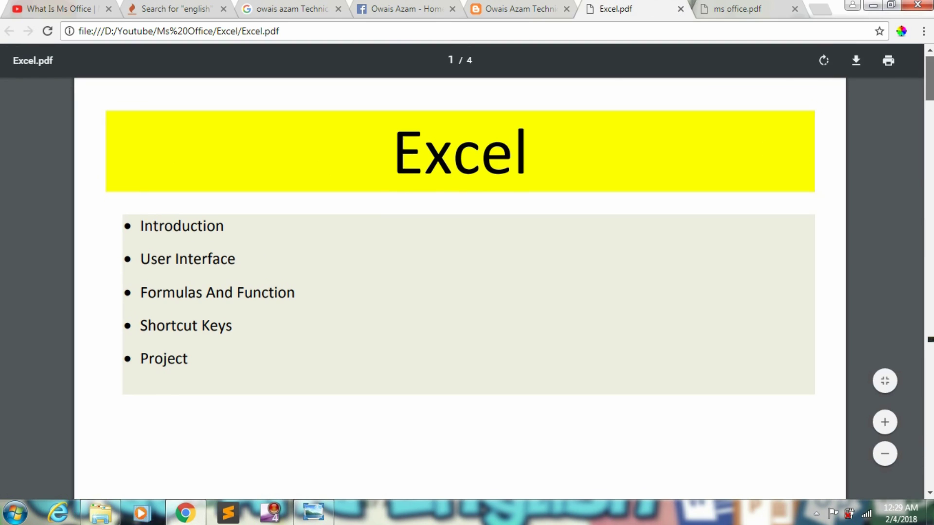
scroll(930, 78, down, 1)
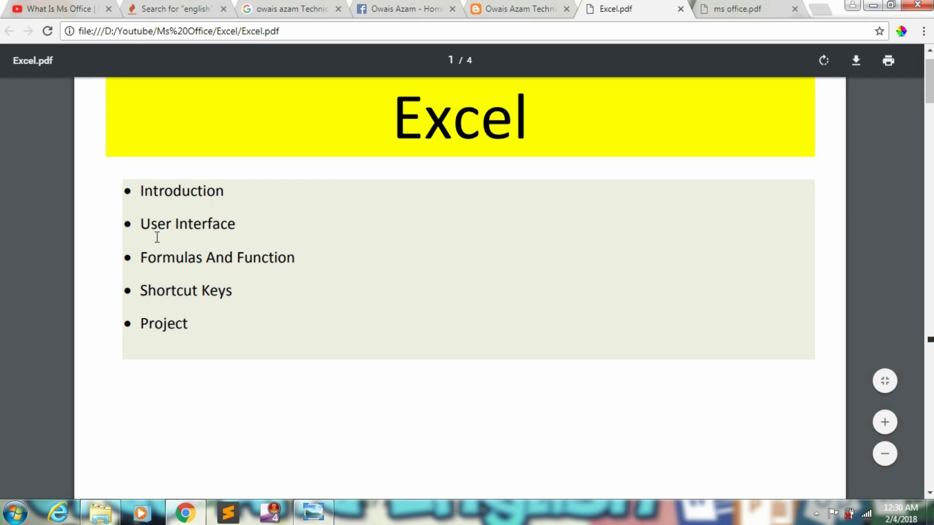
double_click(190, 230)
click(191, 232)
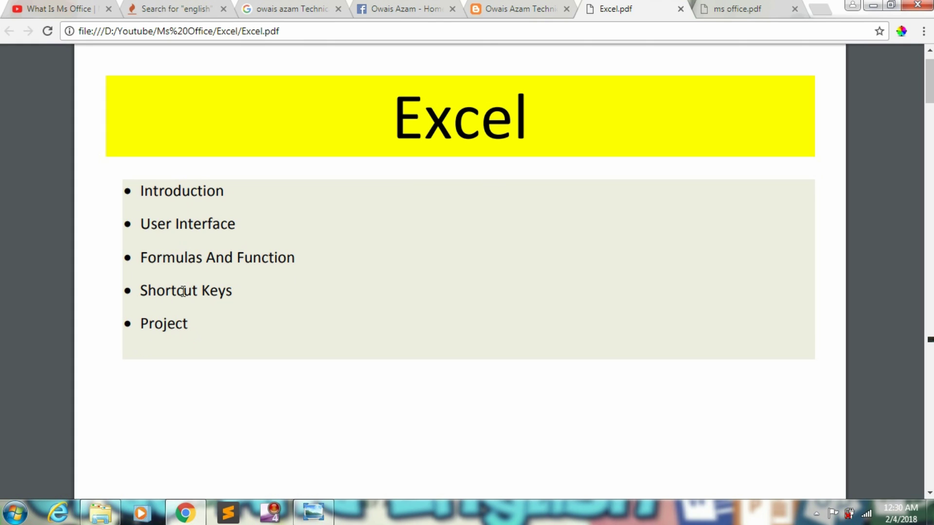
scroll(537, 210, down, 4)
drag(929, 104, 931, 188)
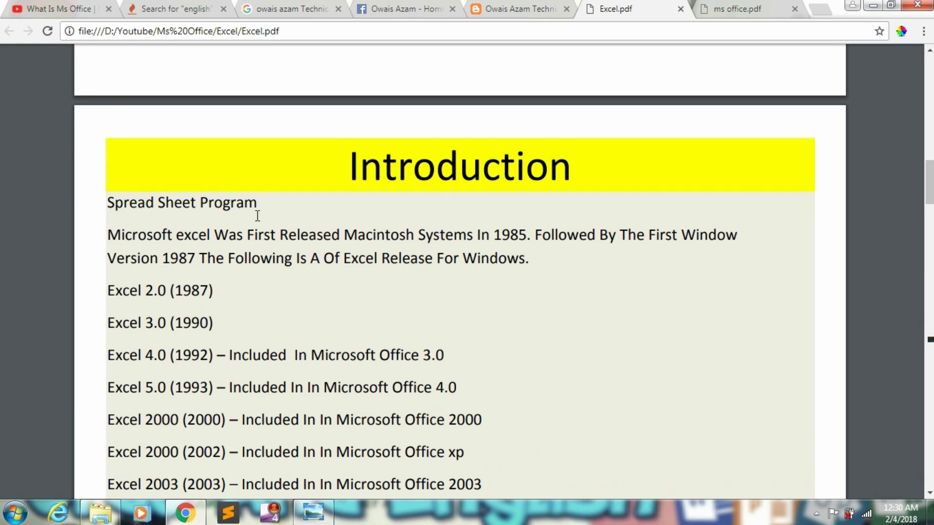
drag(929, 183, 930, 185)
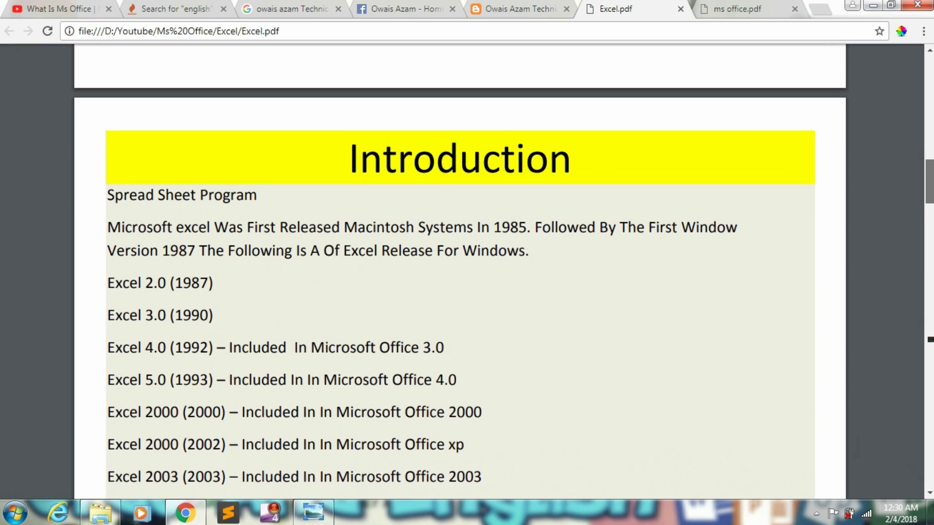
drag(929, 185, 930, 187)
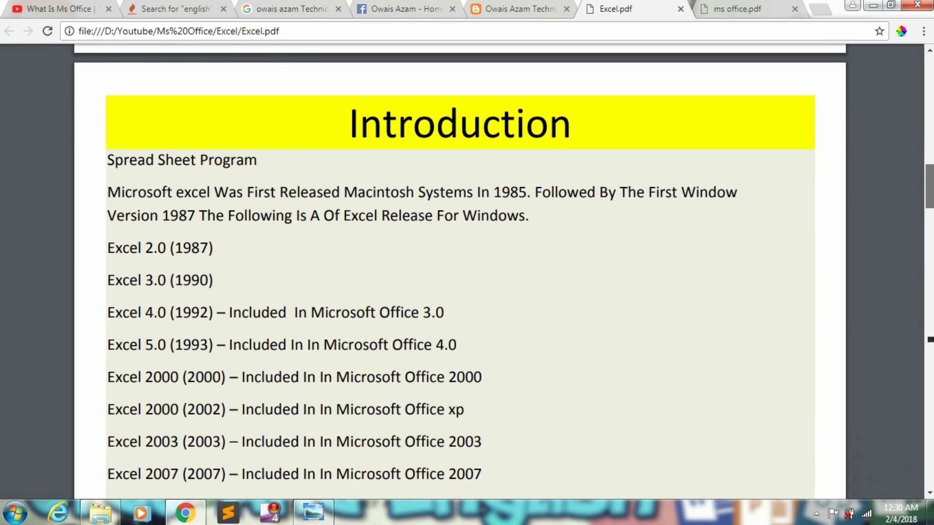
drag(930, 187, 930, 231)
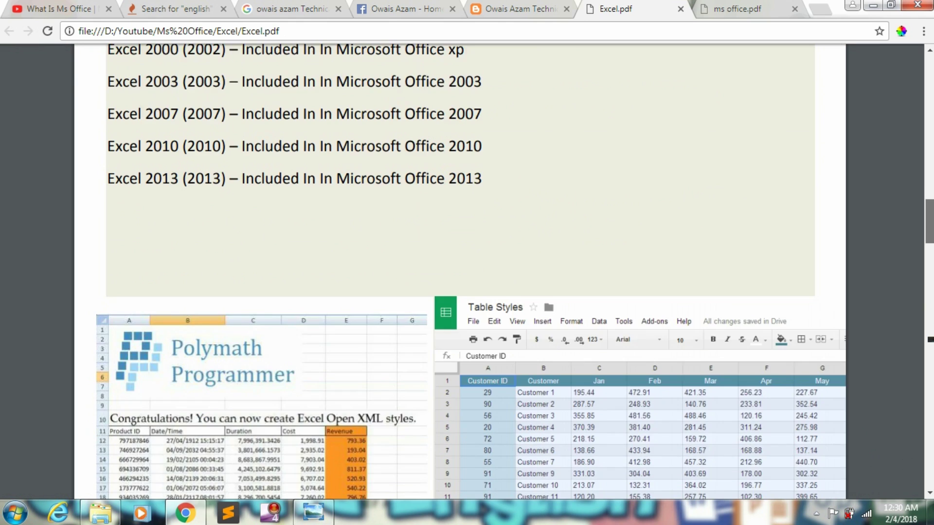
scroll(572, 275, down, 3)
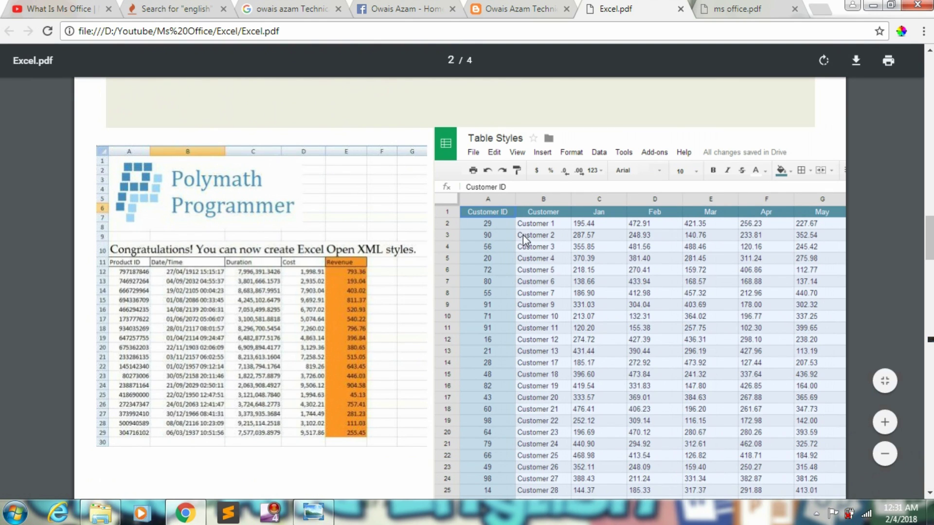
scroll(530, 197, down, 1)
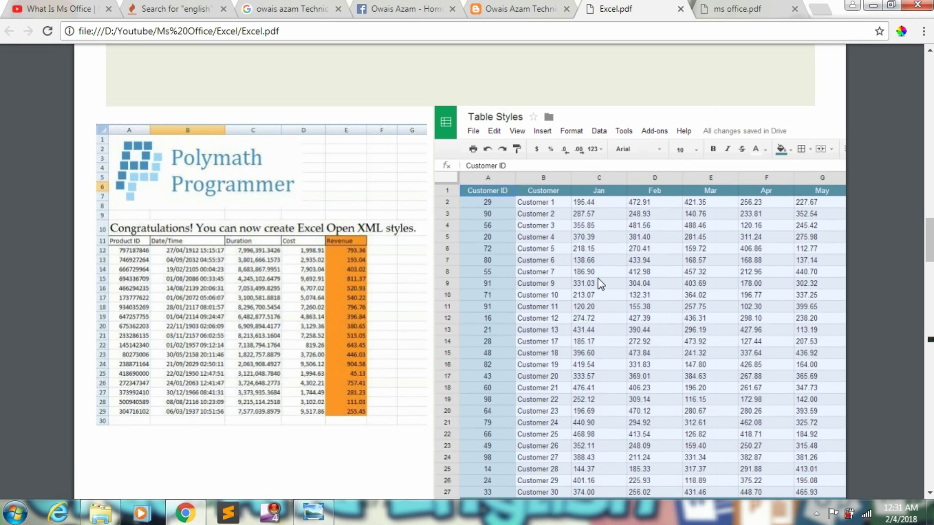
drag(930, 239, 929, 244)
scroll(487, 273, up, 1)
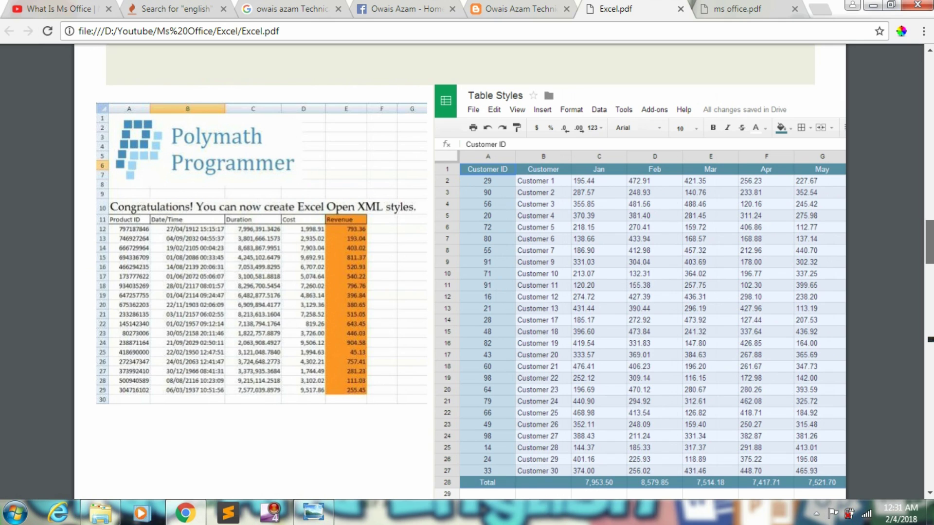
scroll(486, 272, up, 3)
scroll(531, 287, up, 8)
scroll(530, 287, down, 1)
scroll(530, 287, up, 2)
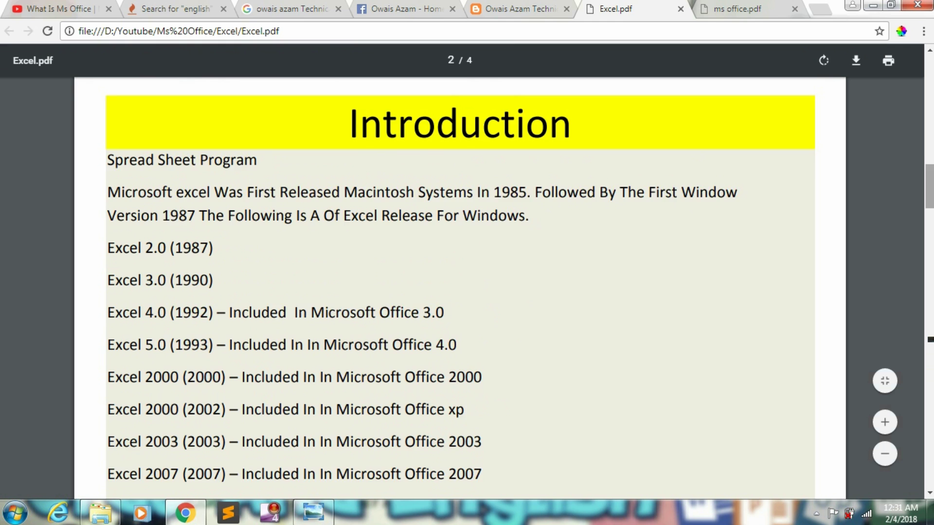
- Scroll Excel.pdf until the release list ends with Excel 2010 and Excel 2013
scroll(929, 190, down, 1)
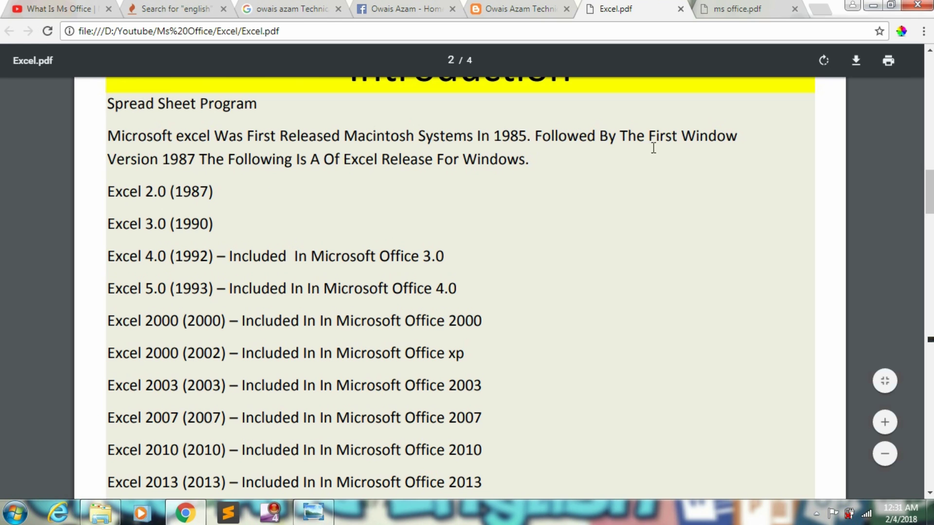
scroll(422, 268, down, 1)
scroll(422, 267, up, 1)
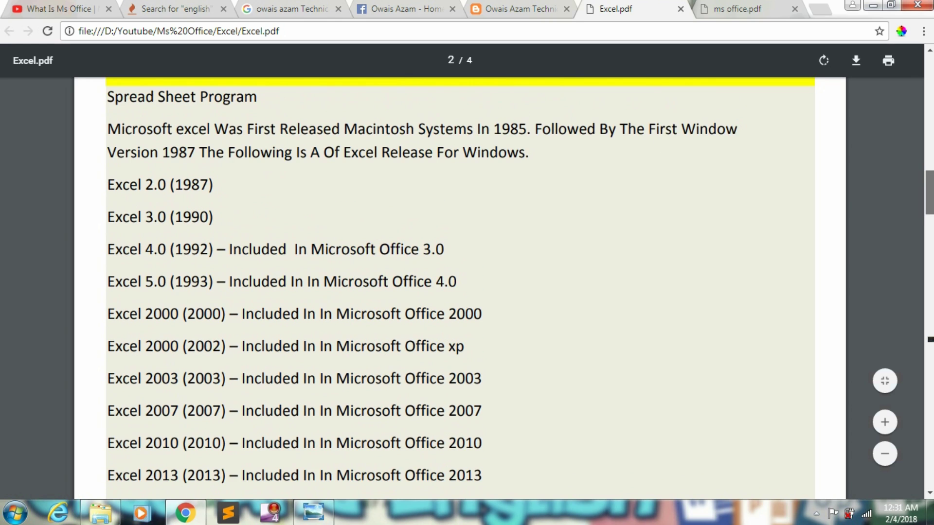
scroll(477, 236, up, 1)
scroll(477, 236, down, 1)
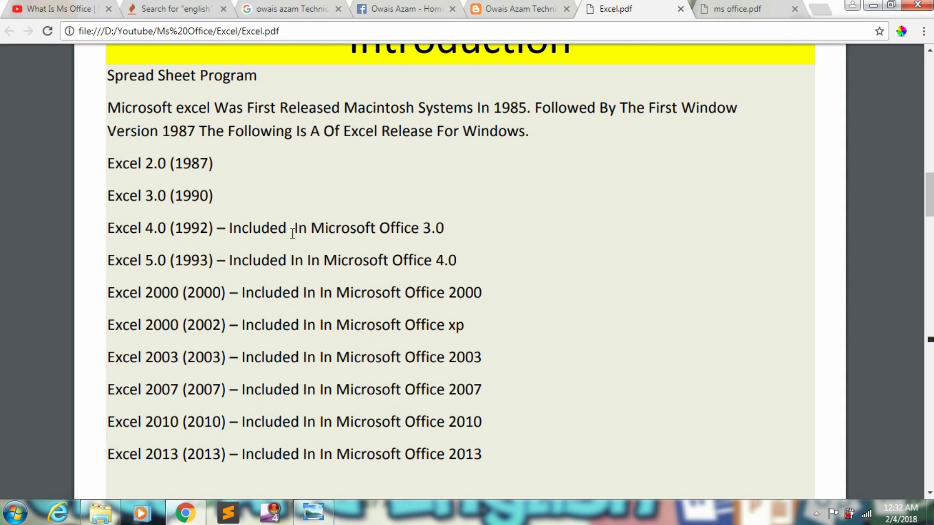
scroll(519, 261, down, 1)
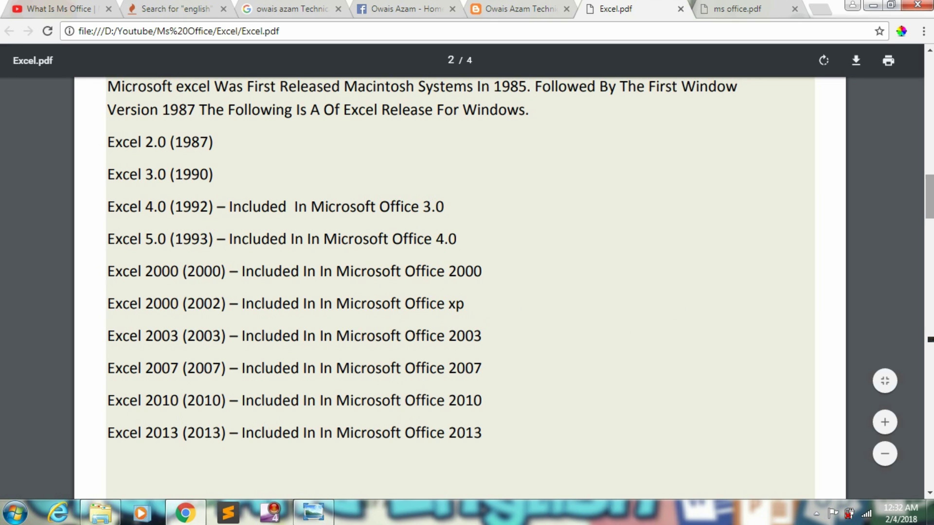
scroll(480, 267, down, 1)
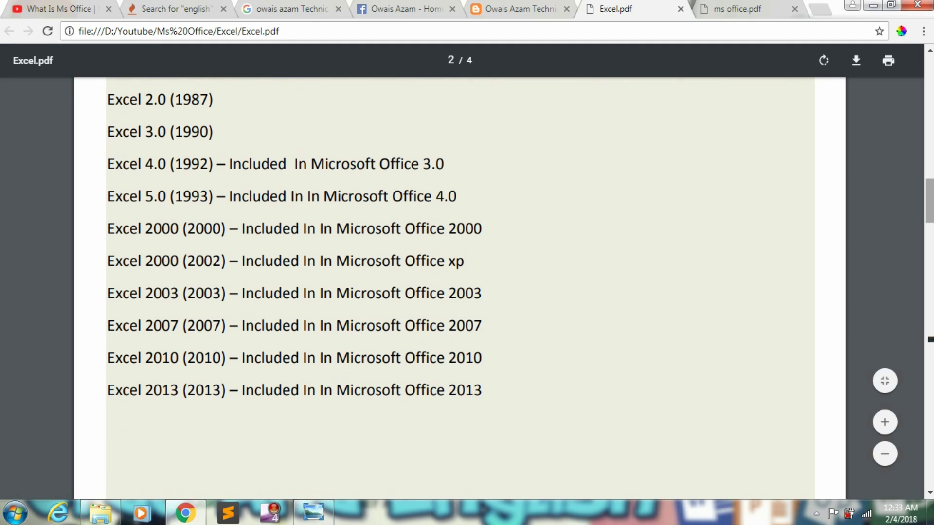
scroll(930, 214, down, 1)
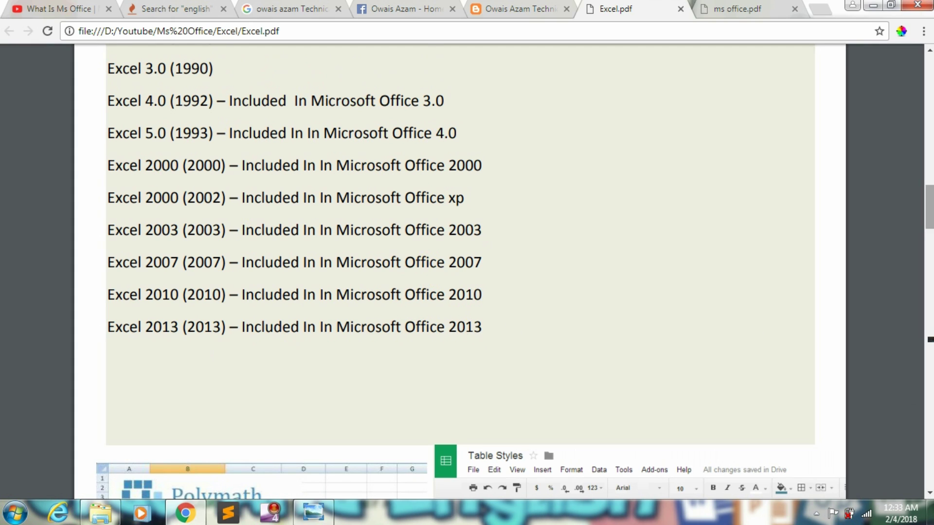
- Scroll down through Excel.pdf past the release list toward page 3
scroll(930, 227, up, 1)
scroll(931, 231, down, 1)
scroll(931, 340, up, 1)
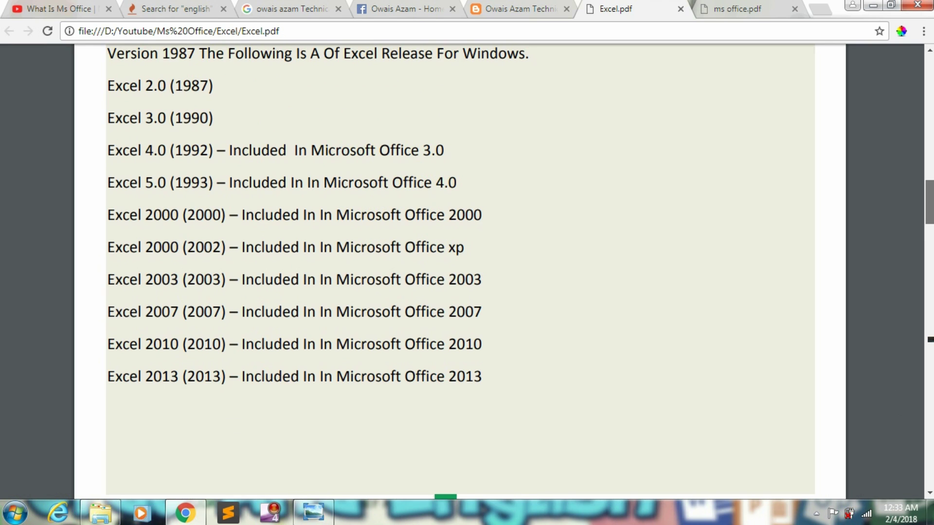
scroll(930, 340, down, 1)
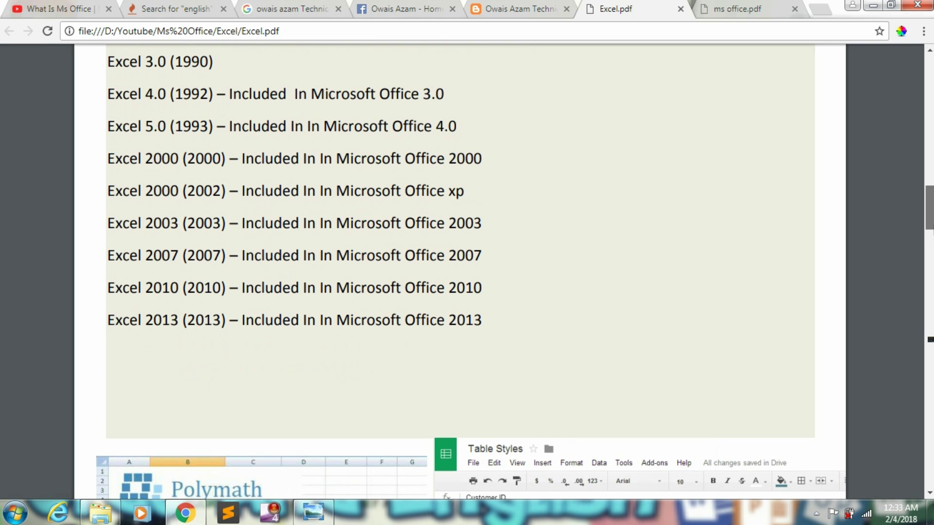
scroll(930, 339, up, 1)
scroll(930, 340, down, 1)
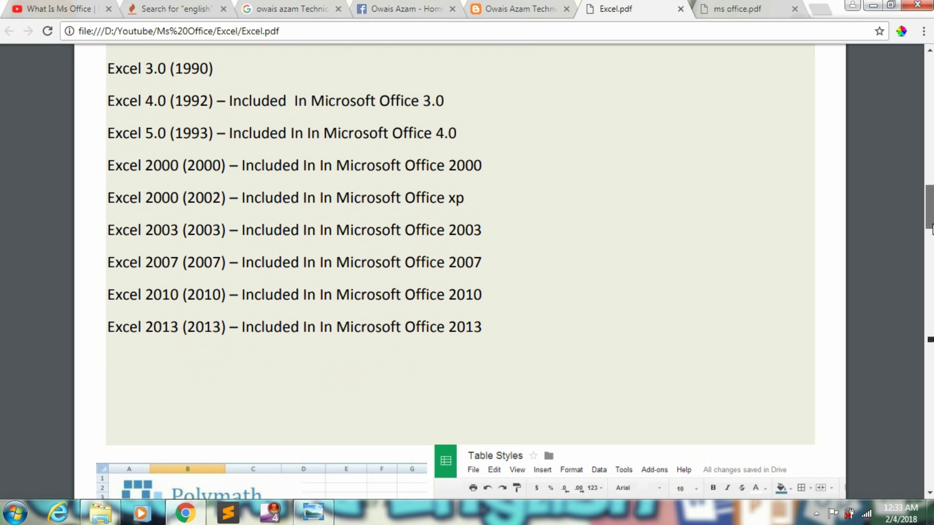
scroll(930, 340, down, 1)
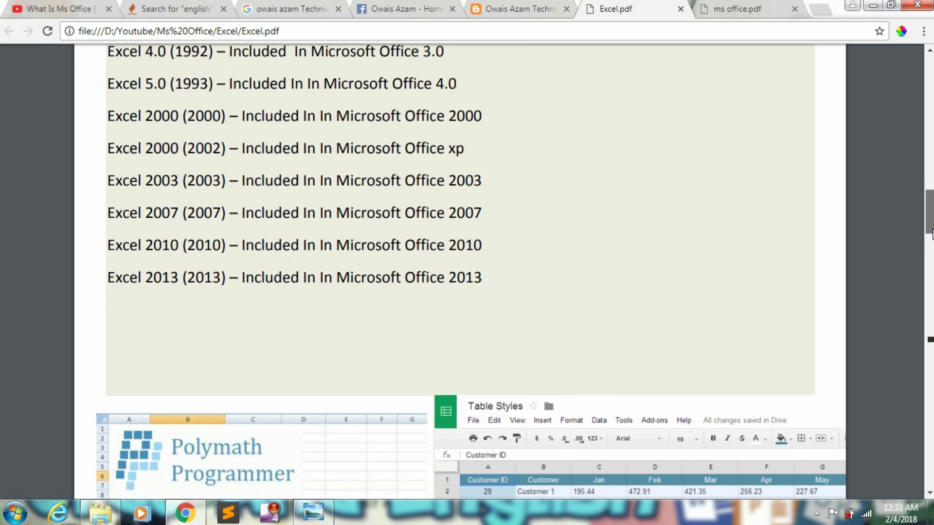
scroll(931, 340, down, 1)
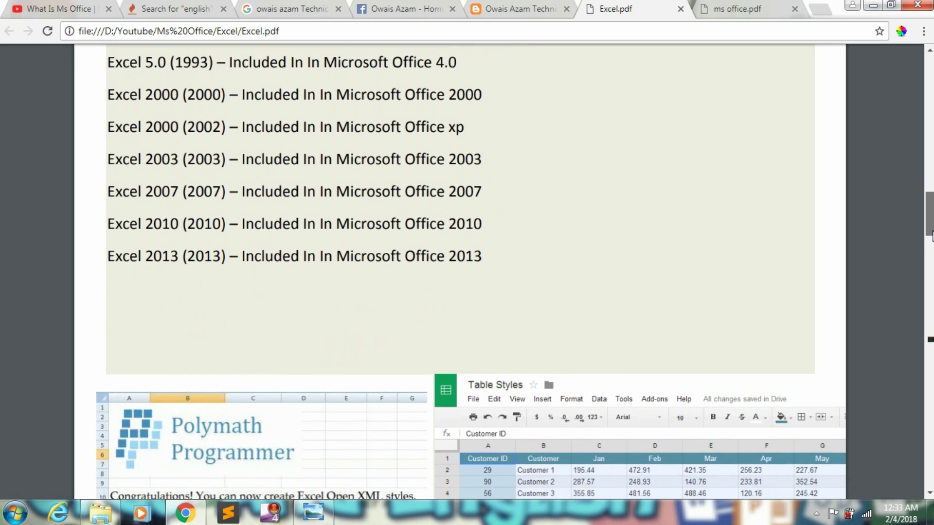
scroll(930, 340, down, 1)
scroll(930, 340, down, 2)
scroll(930, 340, down, 3)
scroll(930, 339, down, 1)
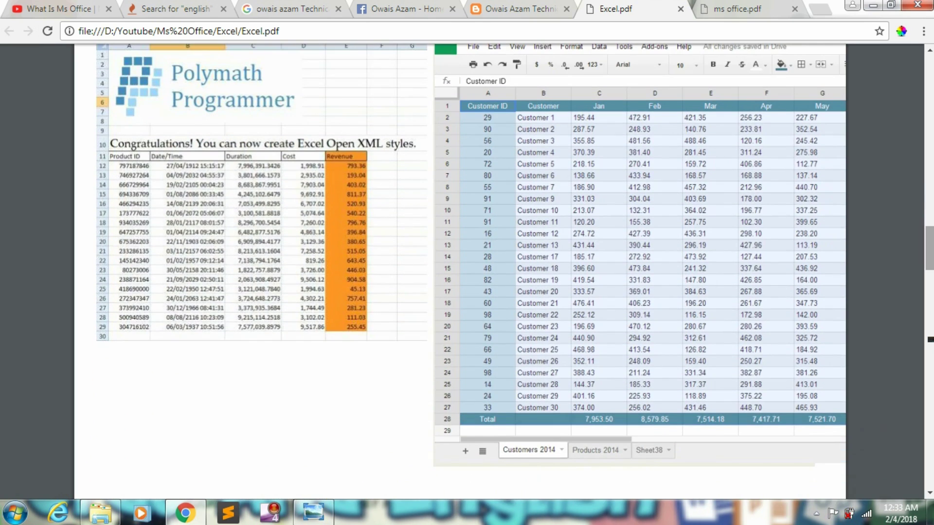
scroll(930, 340, down, 1)
scroll(931, 340, down, 2)
scroll(930, 339, up, 1)
scroll(931, 339, down, 3)
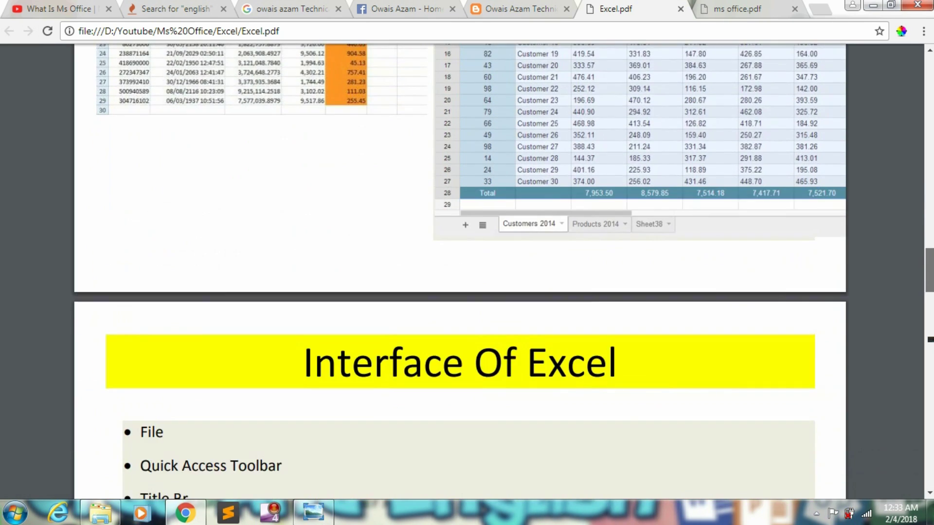
scroll(930, 340, down, 1)
scroll(930, 339, up, 1)
scroll(930, 340, down, 2)
drag(932, 290, 931, 168)
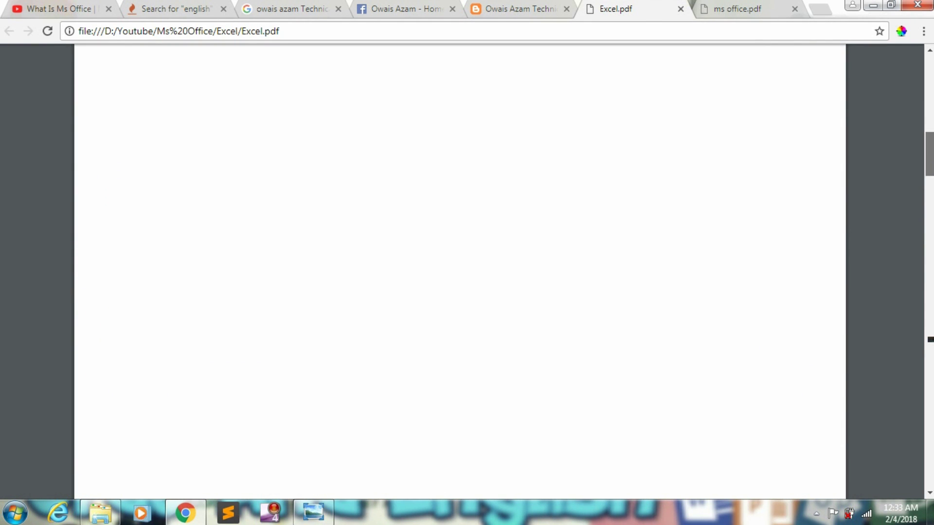
- Settle on page 3, 'Interface Of Excel', listing File, Quick Access Toolbar and Title Bar
scroll(931, 340, down, 3)
scroll(930, 340, down, 3)
scroll(930, 339, down, 1)
scroll(930, 340, down, 3)
scroll(931, 339, down, 5)
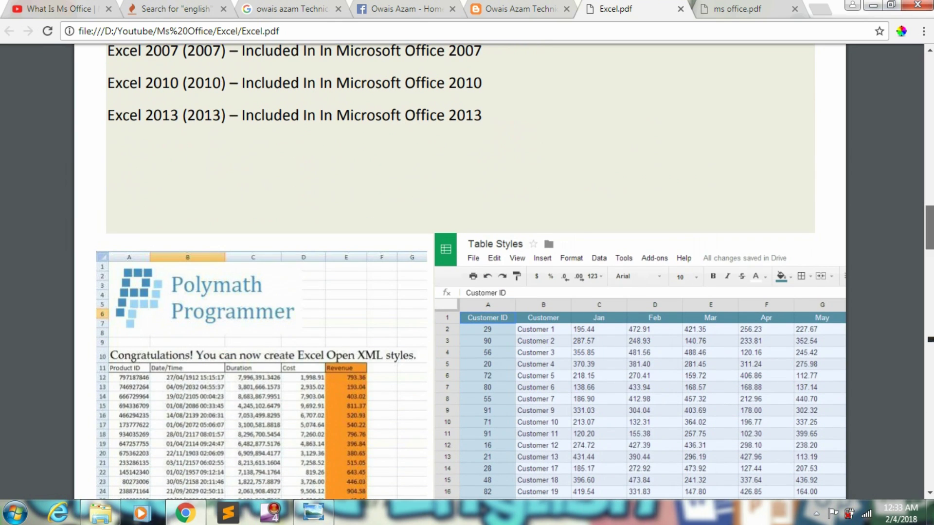
scroll(931, 340, down, 2)
scroll(931, 339, down, 1)
scroll(931, 340, down, 2)
scroll(930, 340, up, 2)
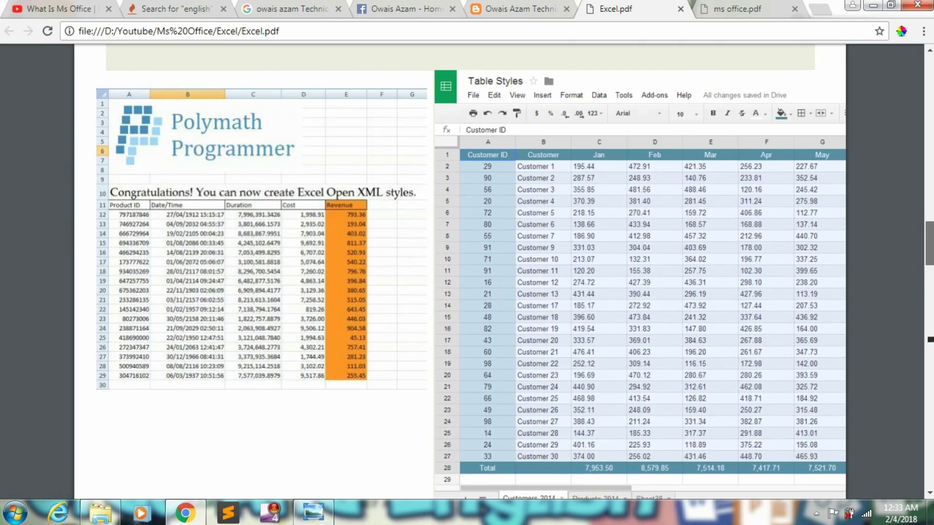
scroll(654, 237, down, 1)
scroll(654, 237, up, 1)
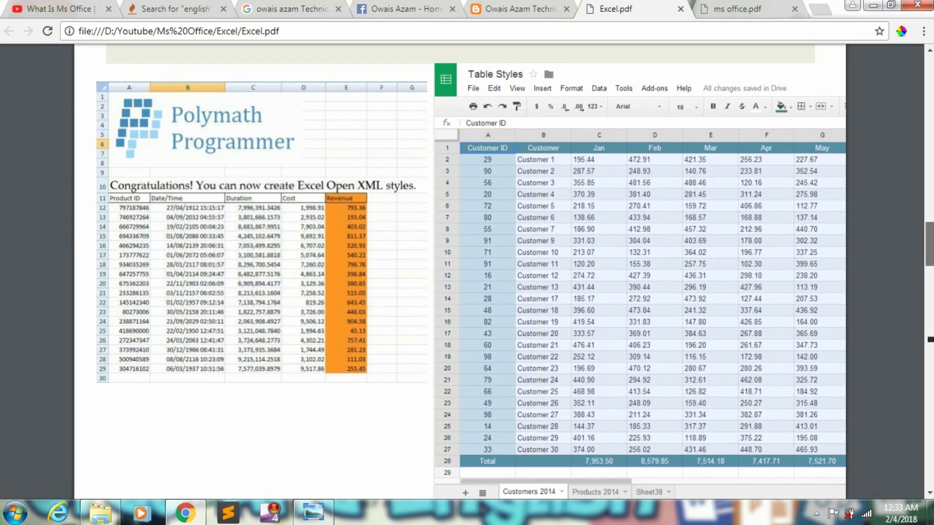
scroll(826, 261, up, 1)
drag(929, 243, 930, 245)
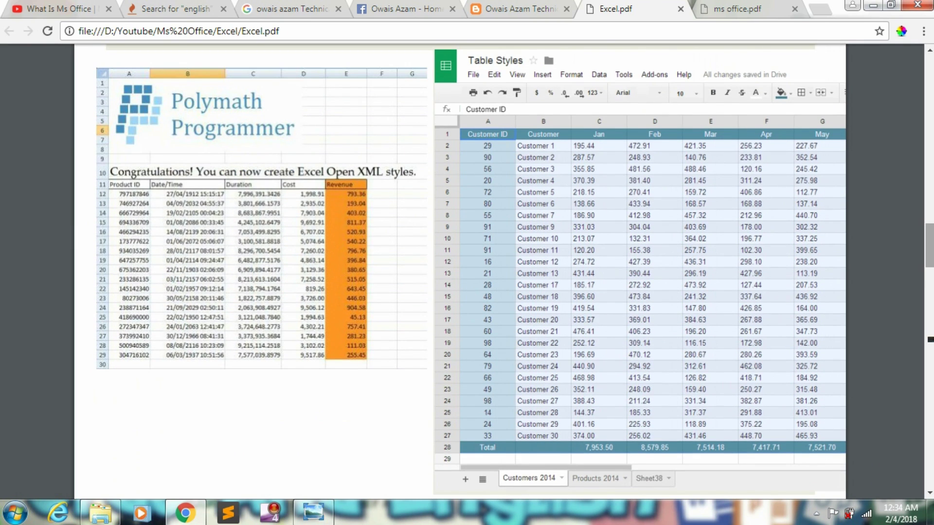
drag(929, 244, 930, 241)
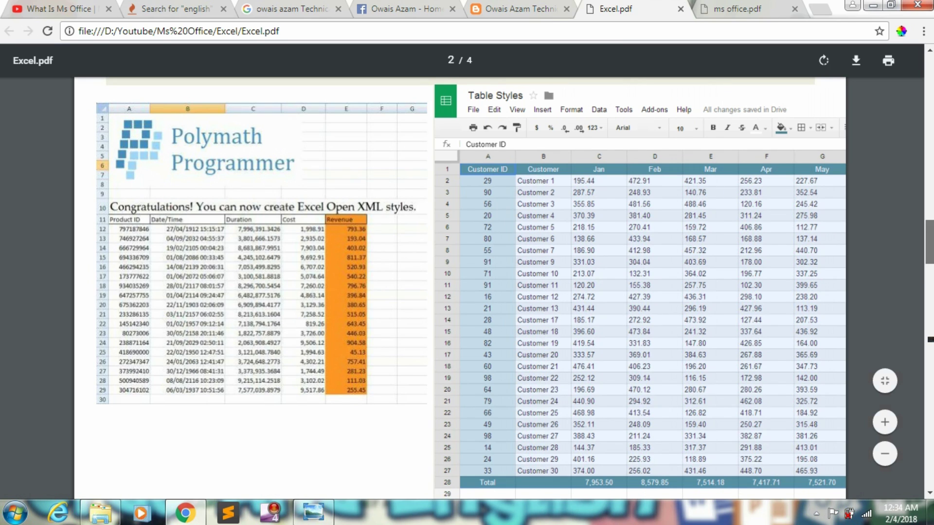
drag(929, 242, 930, 256)
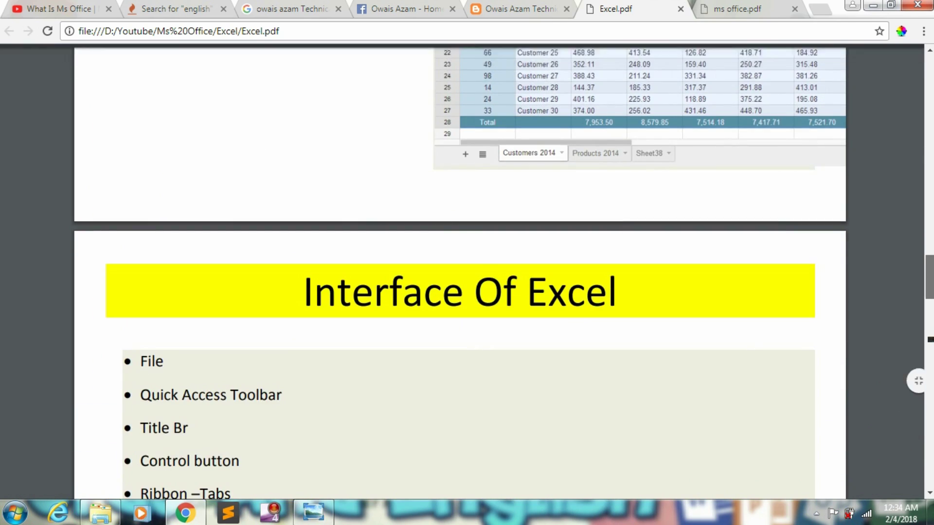
drag(930, 256, 930, 292)
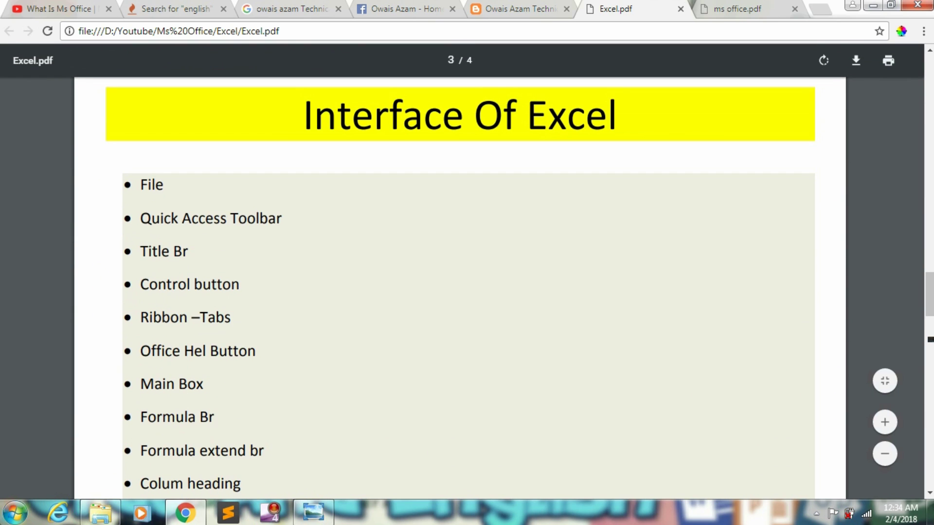
click(11, 517)
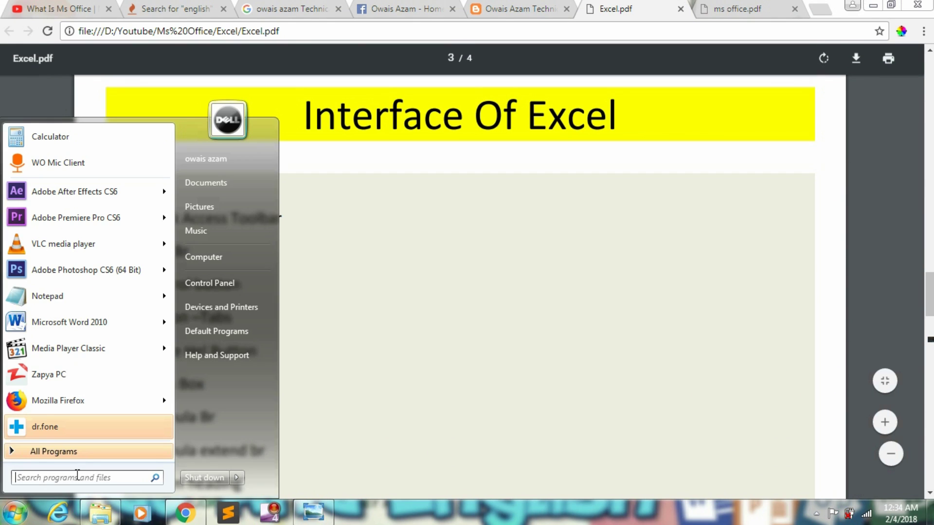
- Search the Start menu for 'excel' and launch Microsoft Excel 2010
text(w)
key(BackSpace)
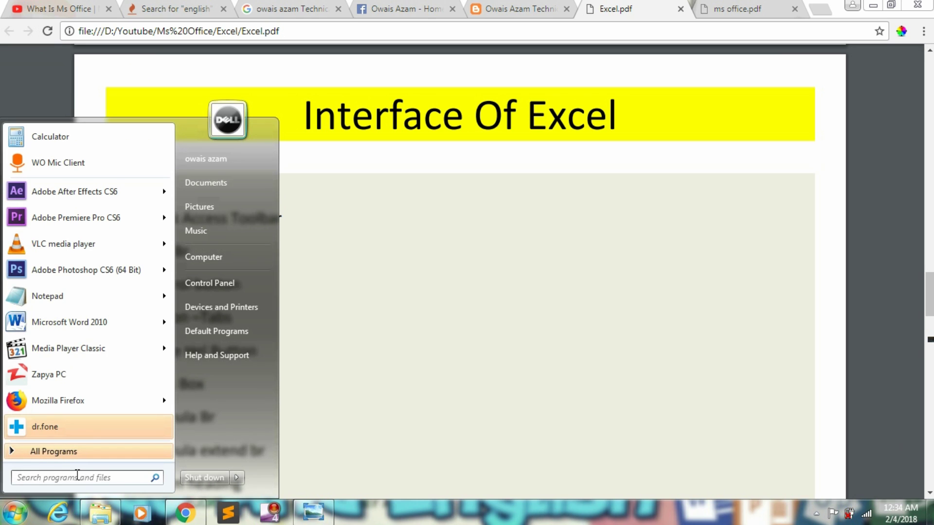
click(78, 476)
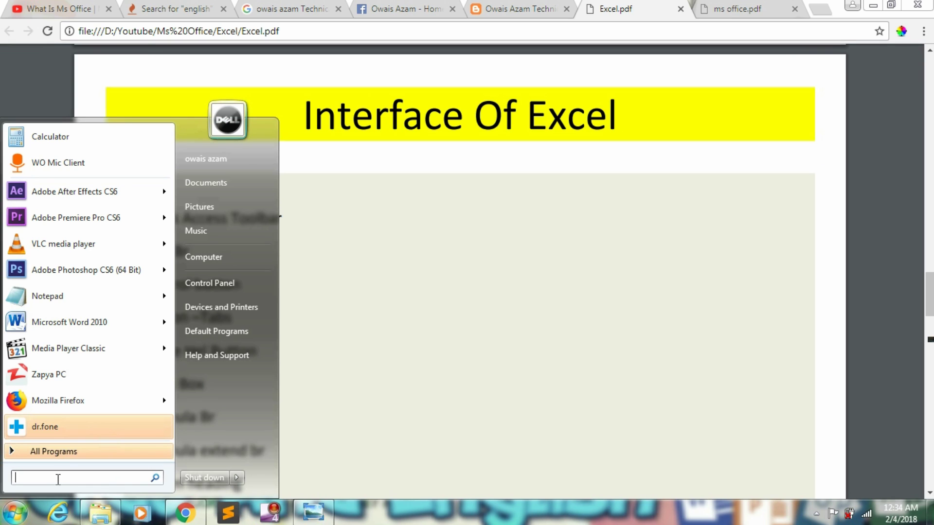
click(15, 514)
click(15, 513)
click(58, 478)
text(excel)
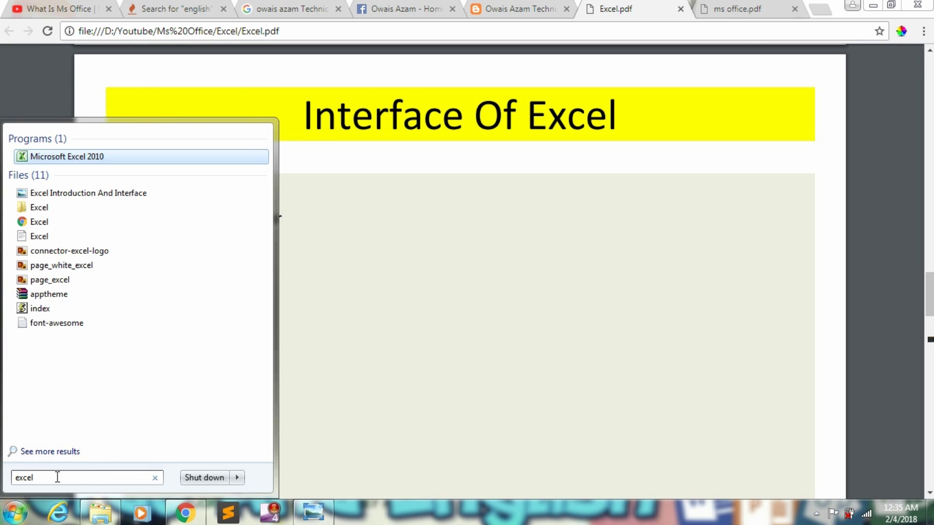
click(95, 164)
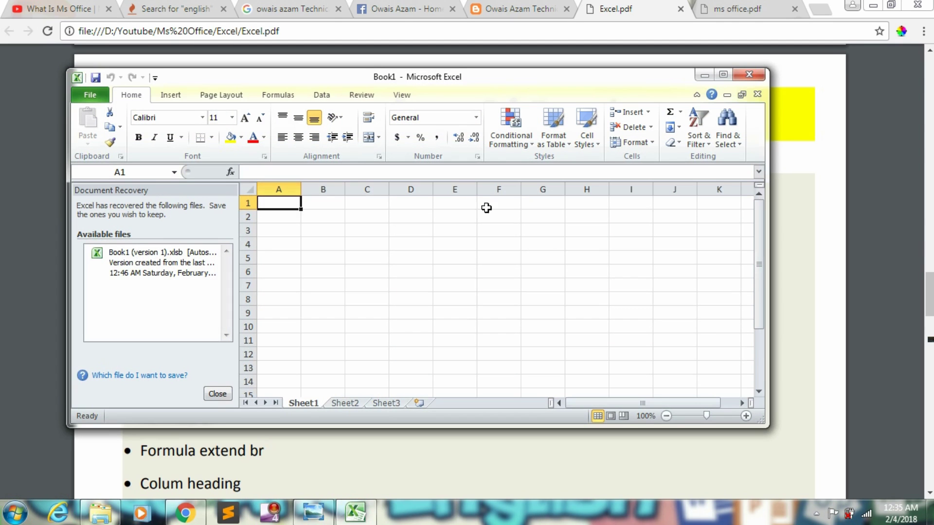
- Maximize the Excel window, briefly checking the Excel PDF in Chrome
drag(374, 78, 382, 77)
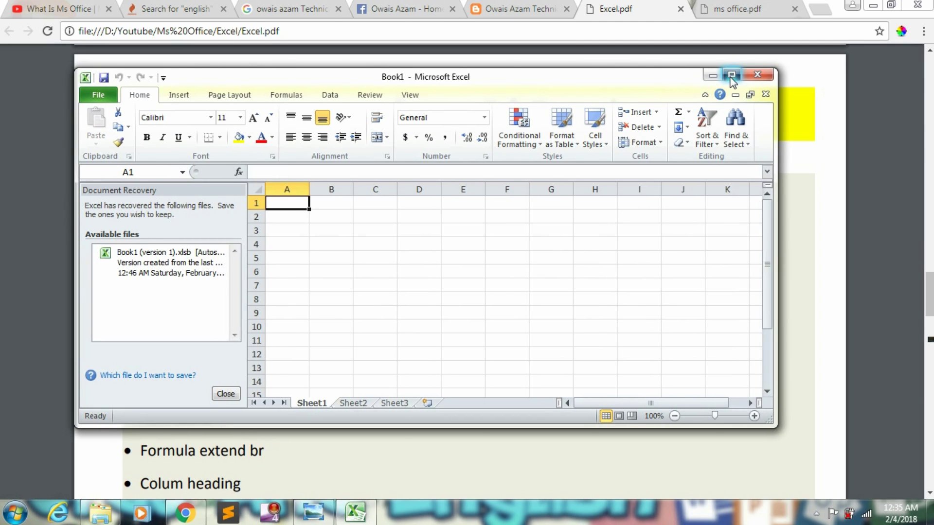
click(733, 74)
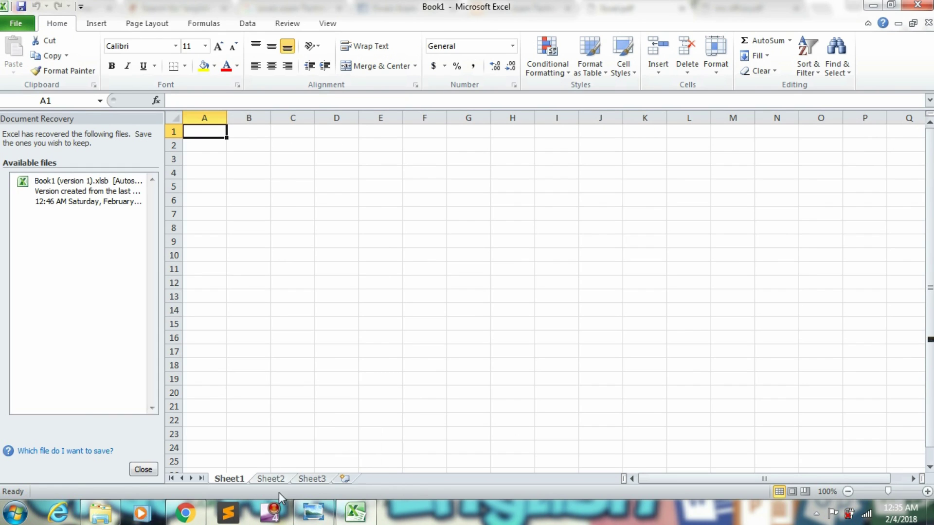
click(190, 516)
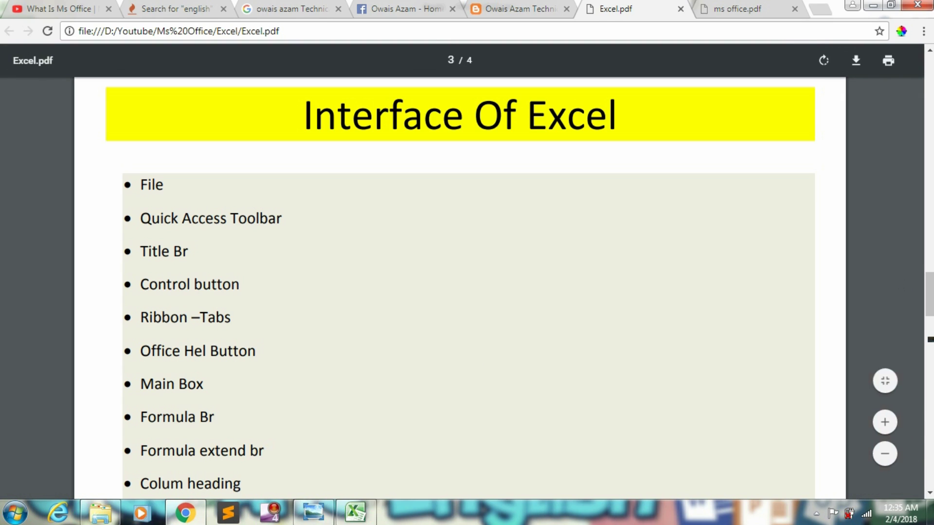
scroll(460, 287, down, 1)
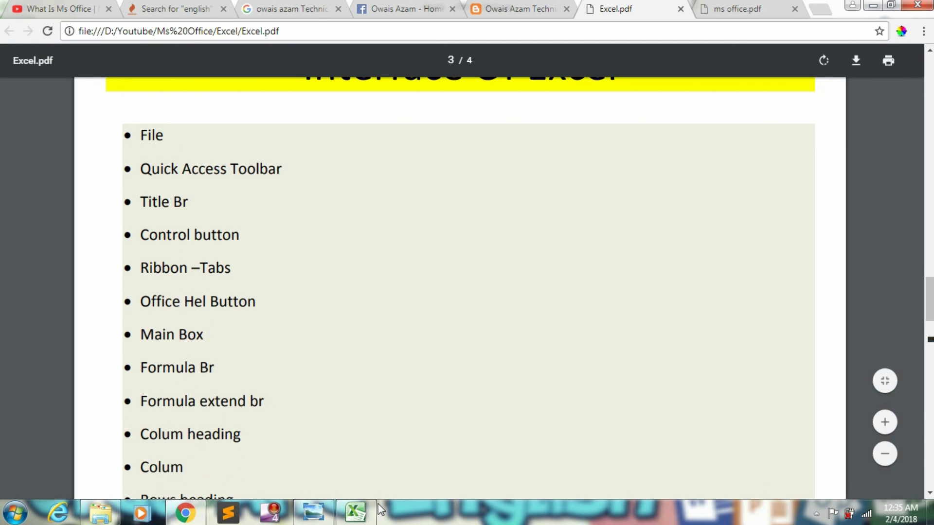
click(358, 516)
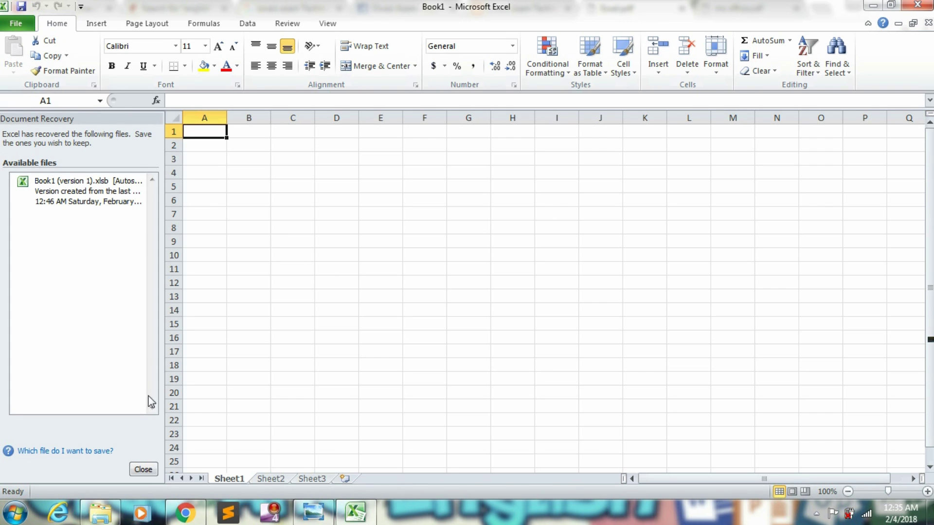
- Close the Document Recovery pane, choosing to remove the recovered files
click(143, 469)
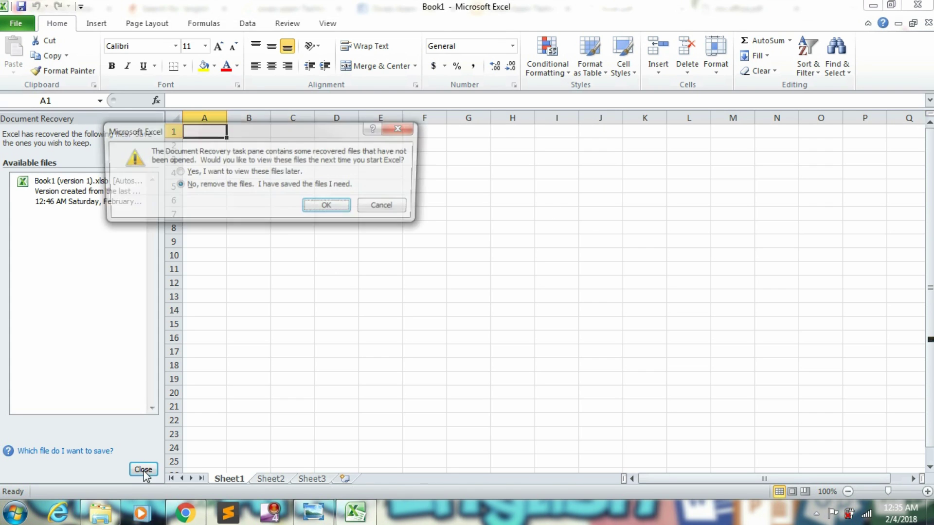
click(325, 208)
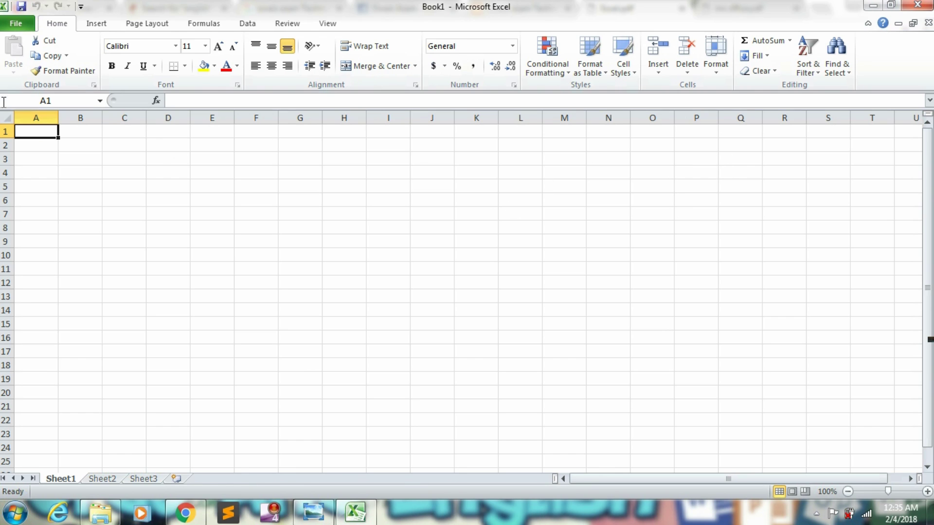
click(192, 522)
click(192, 522)
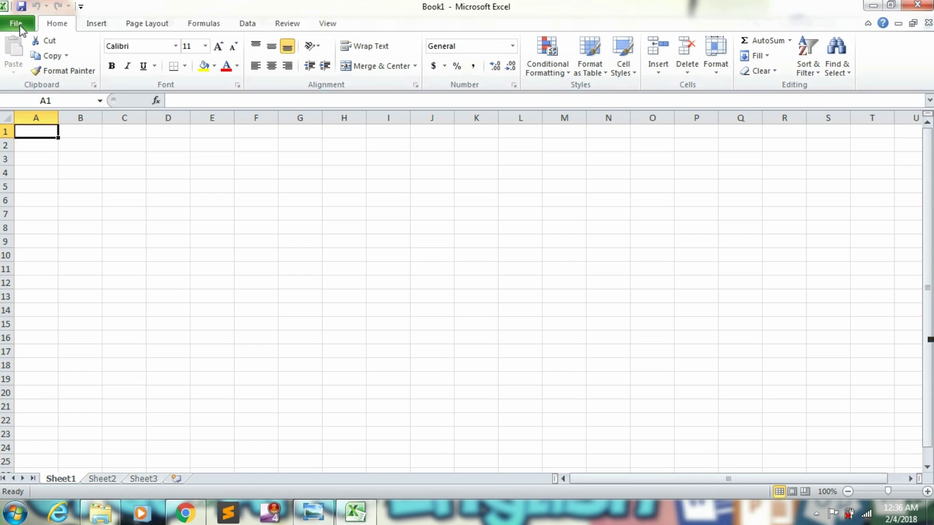
click(16, 24)
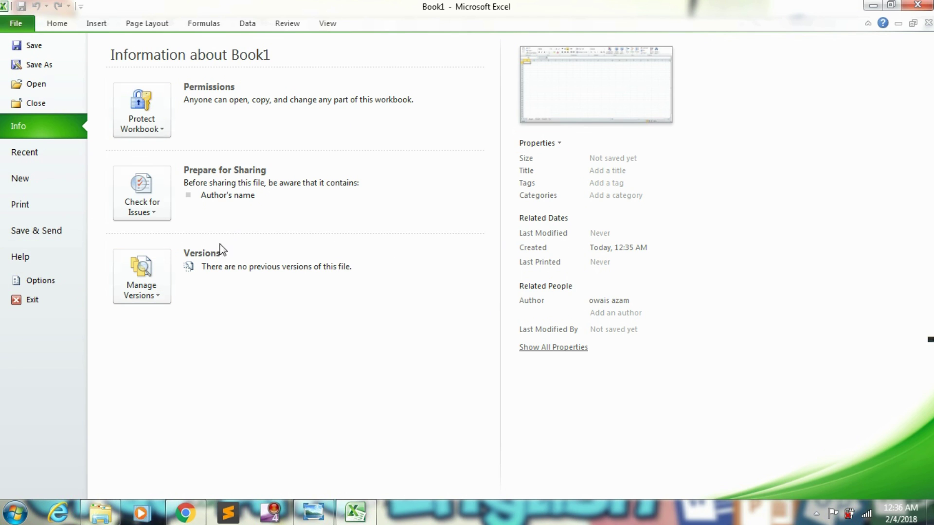
click(16, 23)
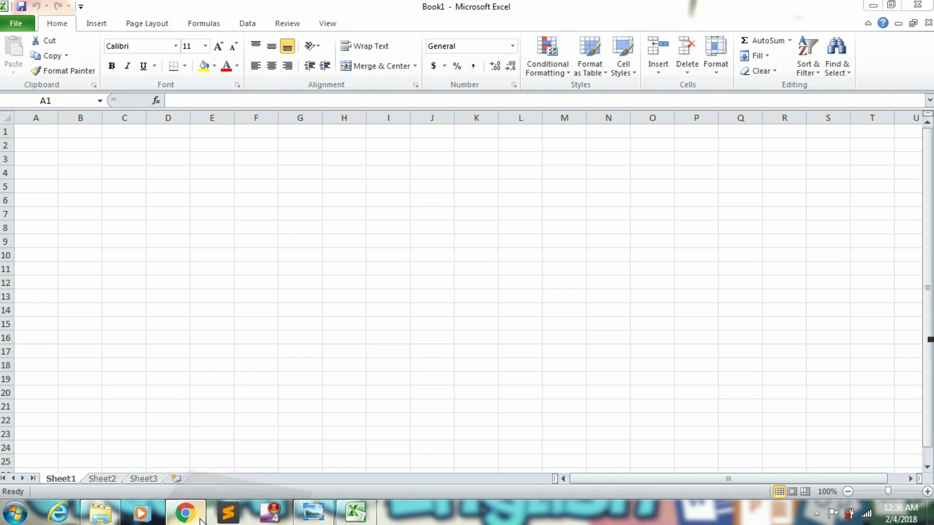
click(184, 513)
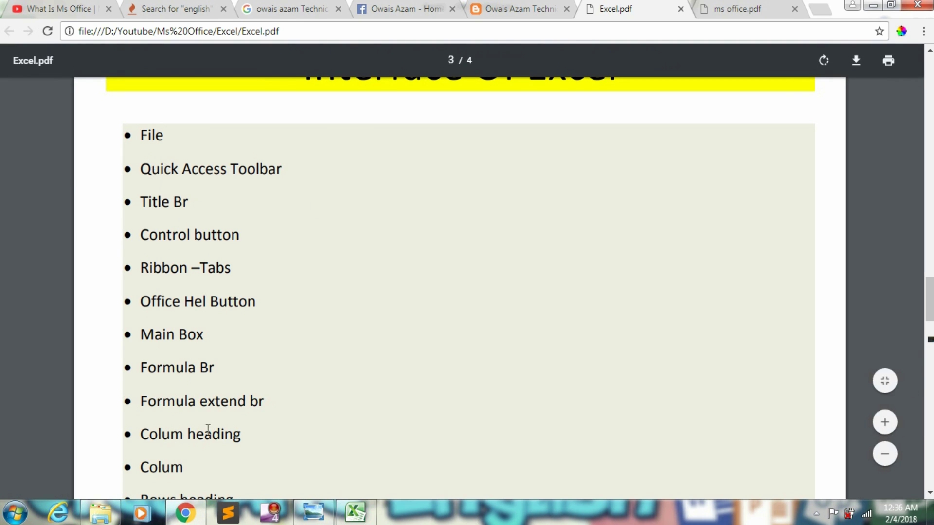
click(185, 513)
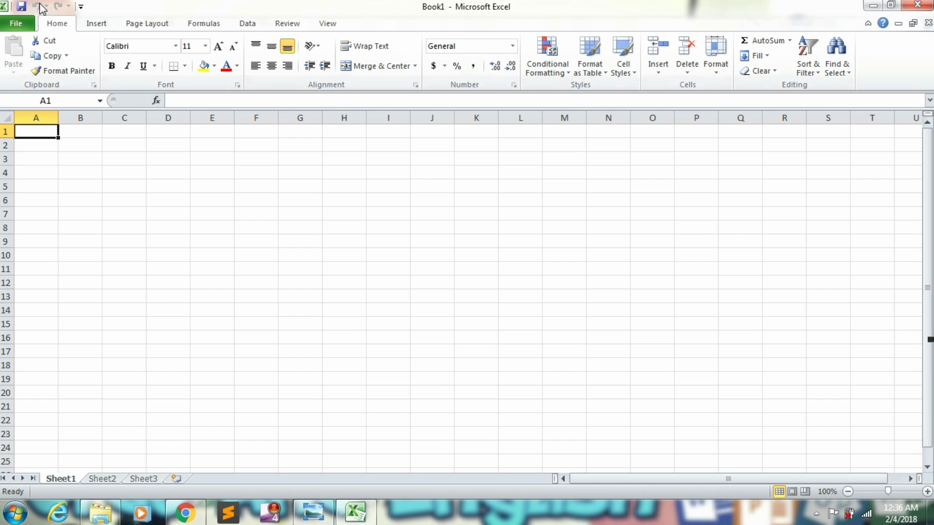
- Type sdasd in C3, asdas in G6, asda in E3, asd in I4 and asd in H11
click(124, 162)
text(sdasd)
click(285, 195)
text(asdas)
click(197, 160)
text(asda)
click(376, 173)
text(asd)
click(353, 269)
text(asd)
click(475, 203)
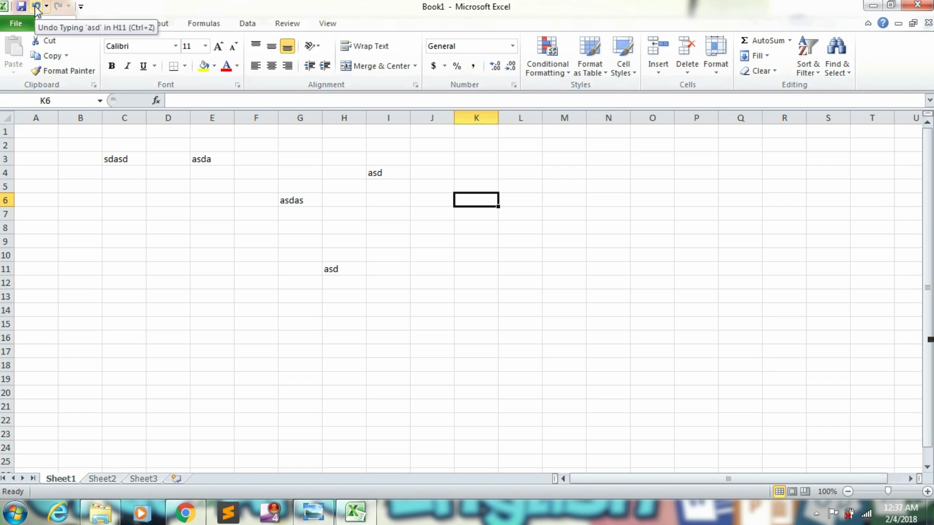
- Undo the last four entries, redo all four, then open and close the Undo list
click(36, 7)
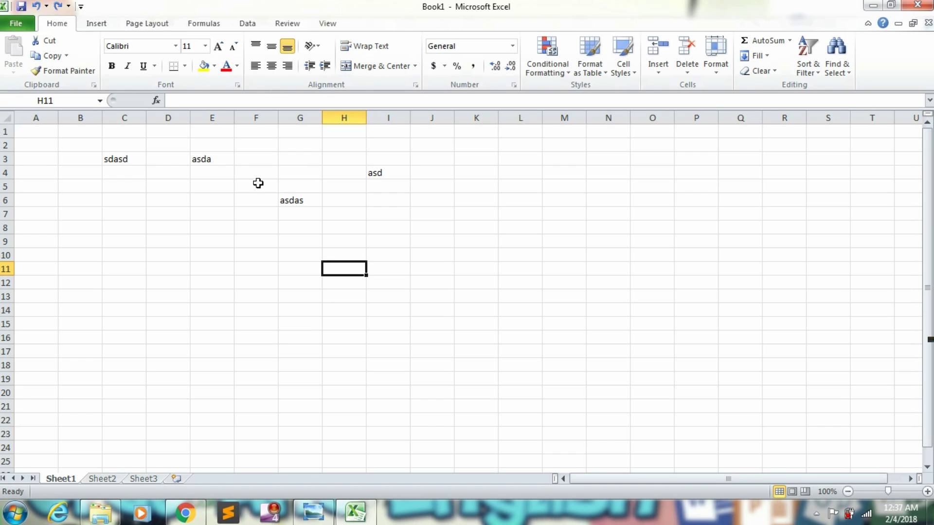
click(37, 7)
click(37, 7)
click(37, 7)
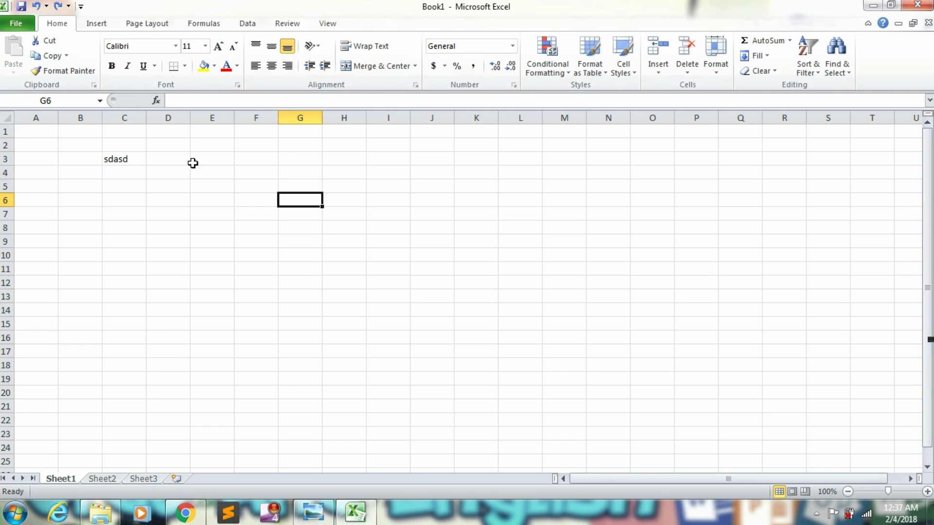
click(57, 7)
click(58, 6)
click(58, 7)
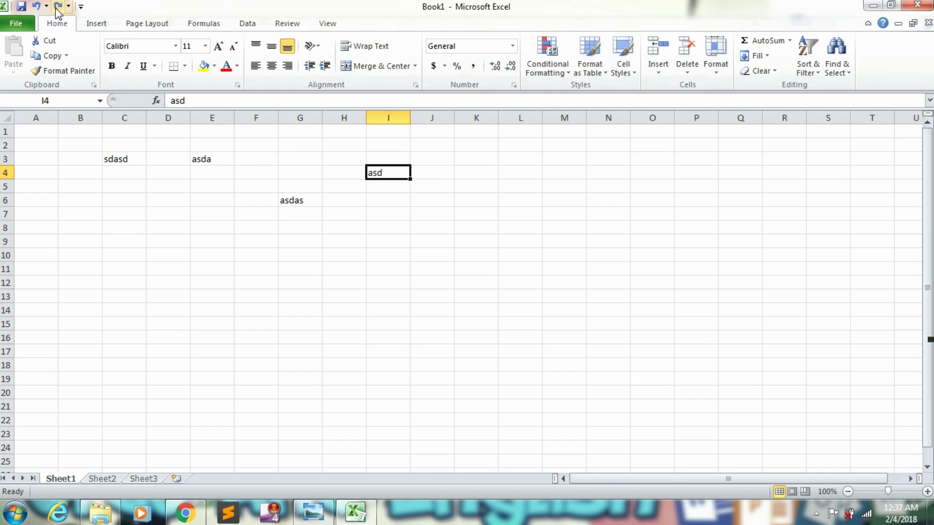
click(57, 7)
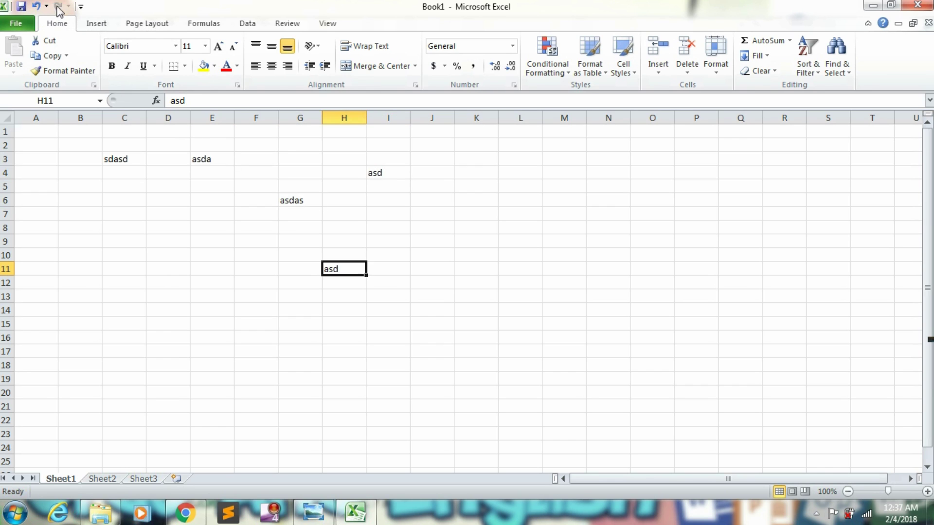
click(47, 7)
click(46, 7)
click(81, 7)
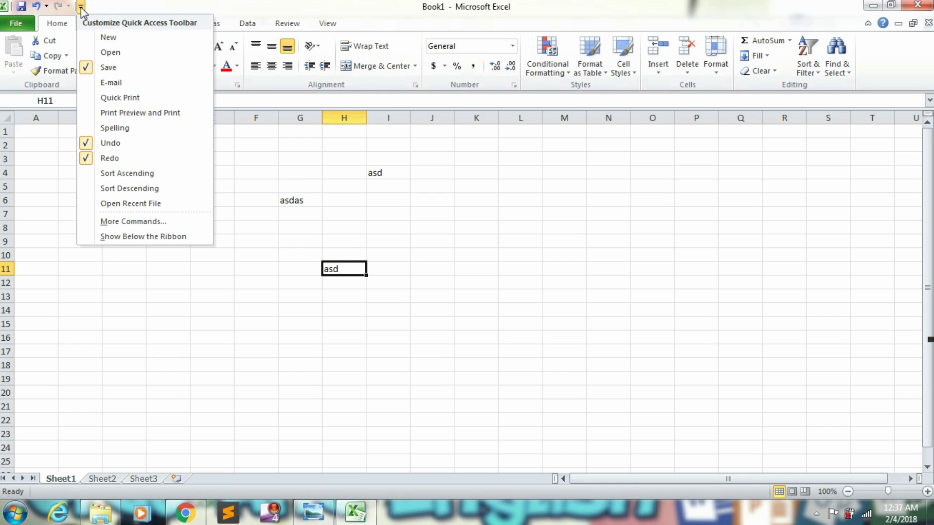
click(81, 7)
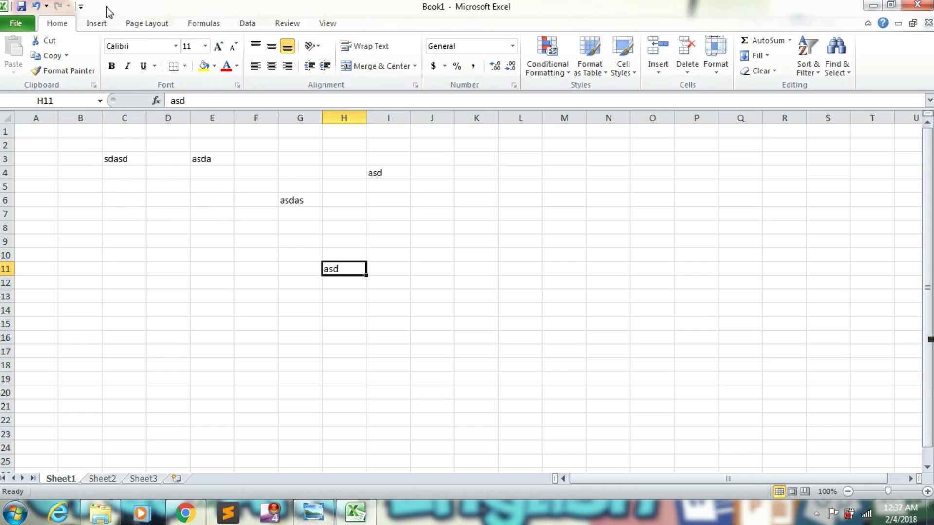
click(81, 7)
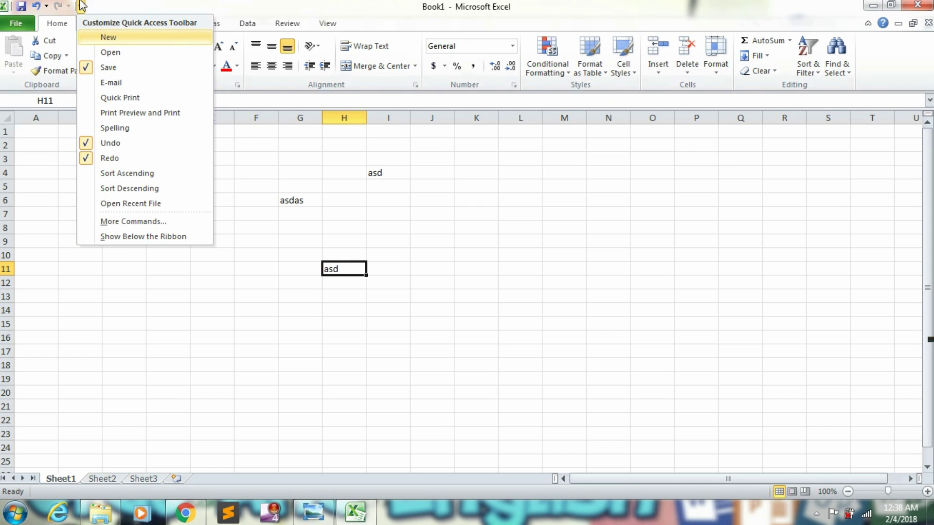
click(108, 7)
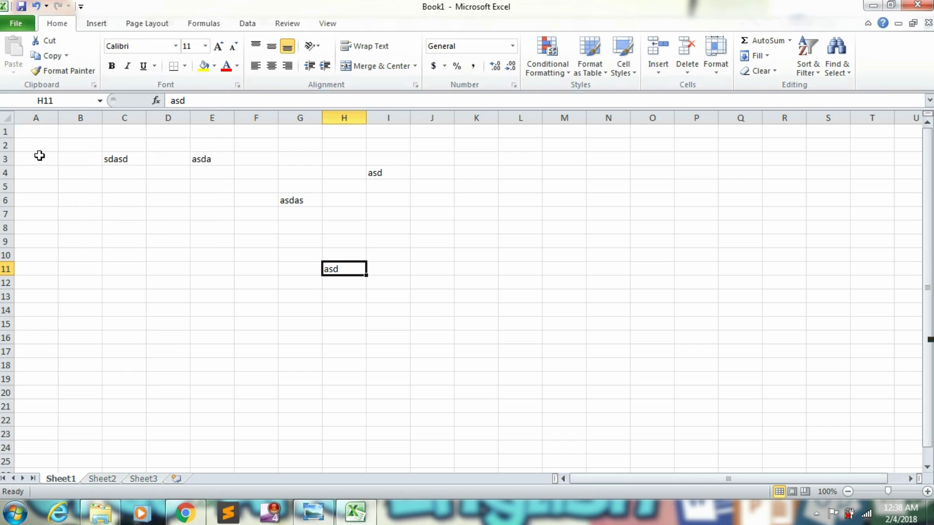
click(184, 515)
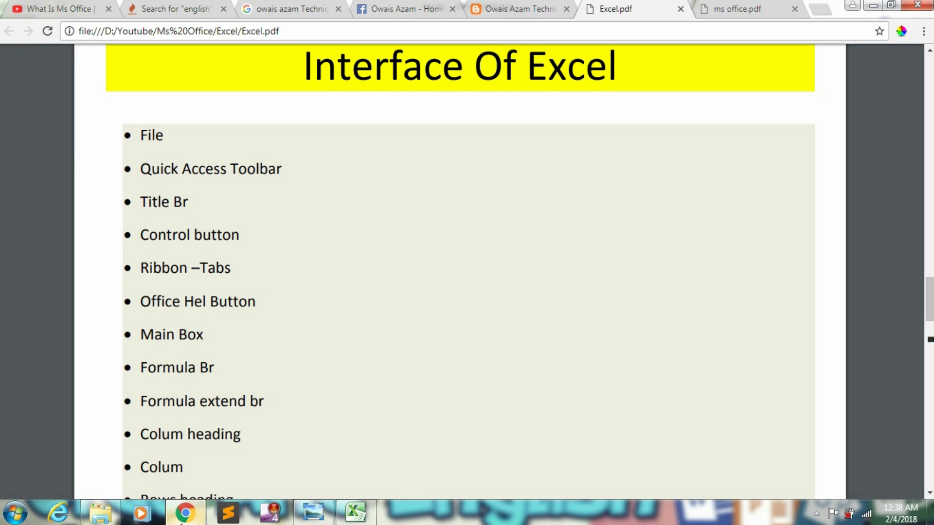
click(181, 522)
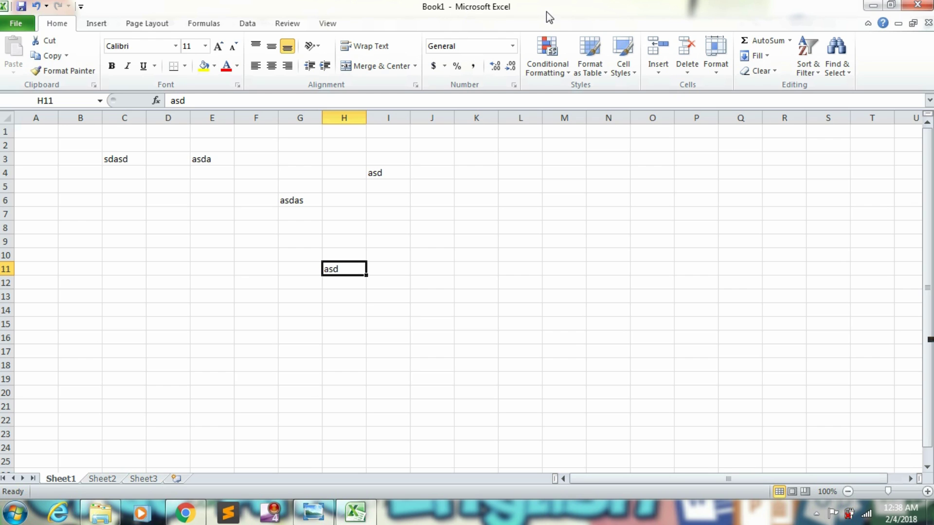
click(195, 514)
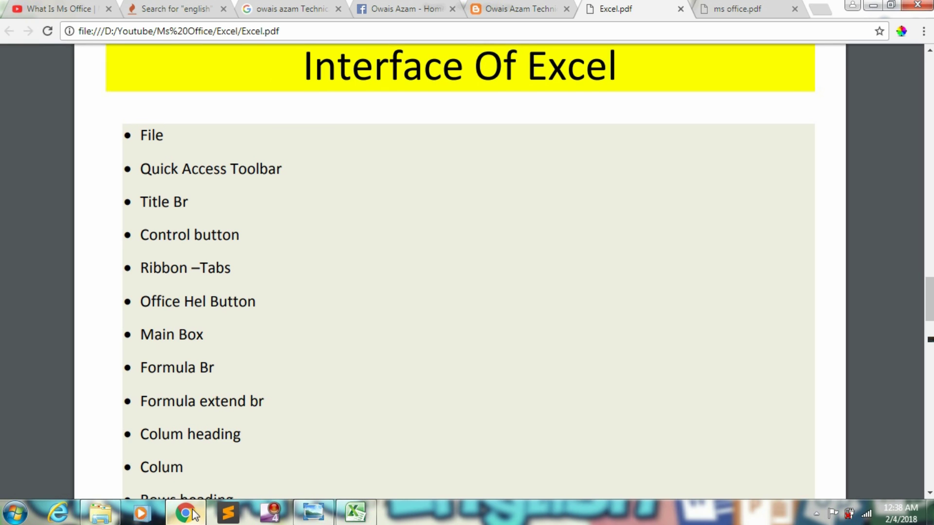
click(195, 515)
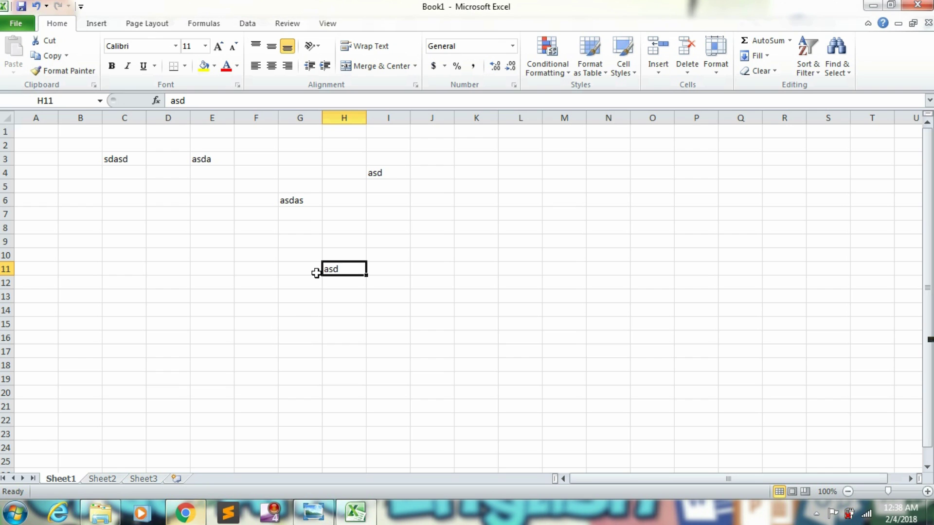
click(874, 8)
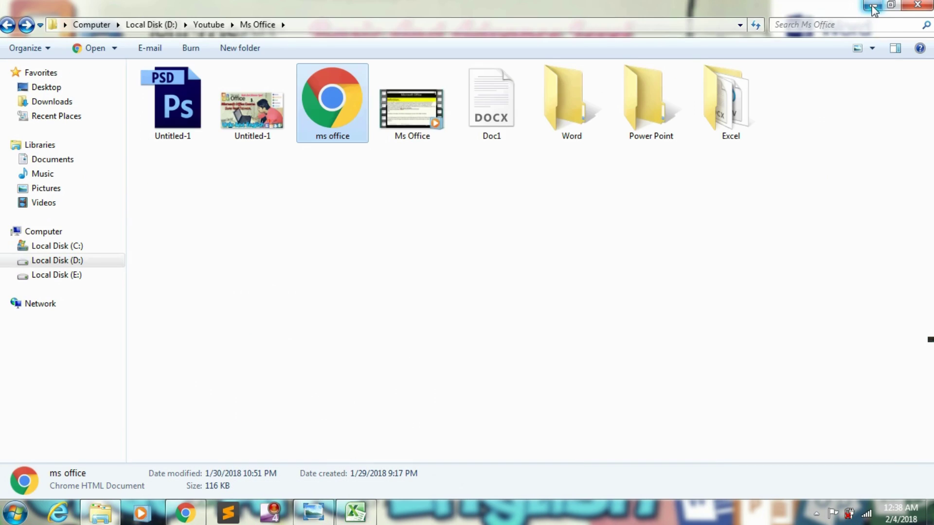
click(356, 514)
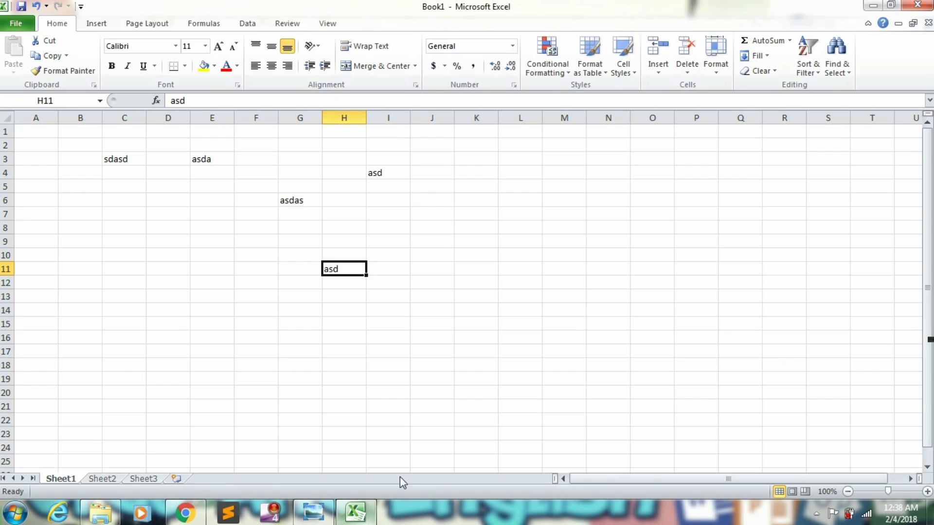
click(892, 6)
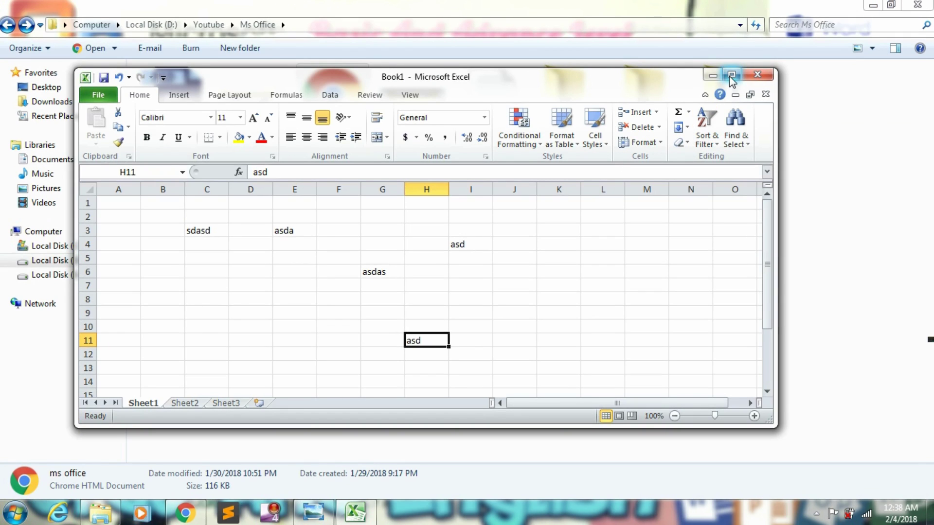
mouse_move(44, 182)
mouse_move(74, 69)
mouse_down()
mouse_move(147, 99)
mouse_move(19, 15)
mouse_move(220, 132)
mouse_move(160, 105)
mouse_up()
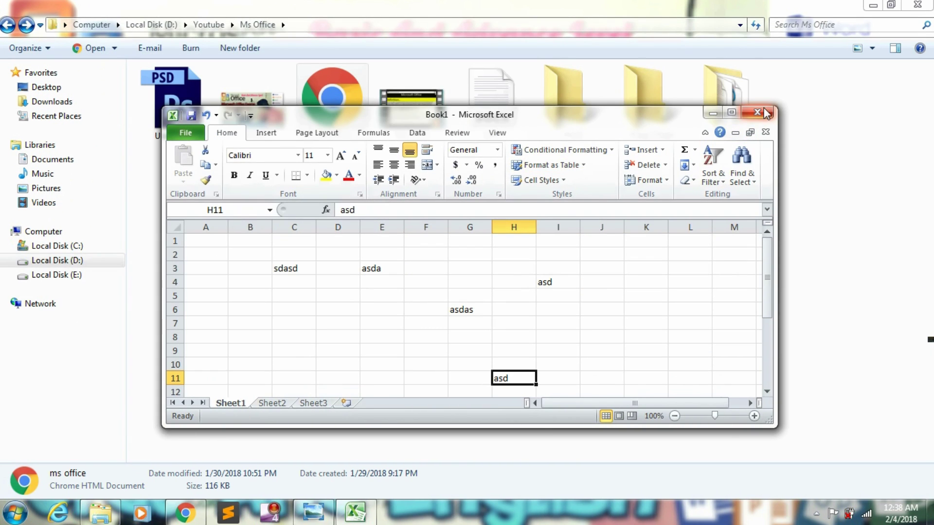
click(731, 112)
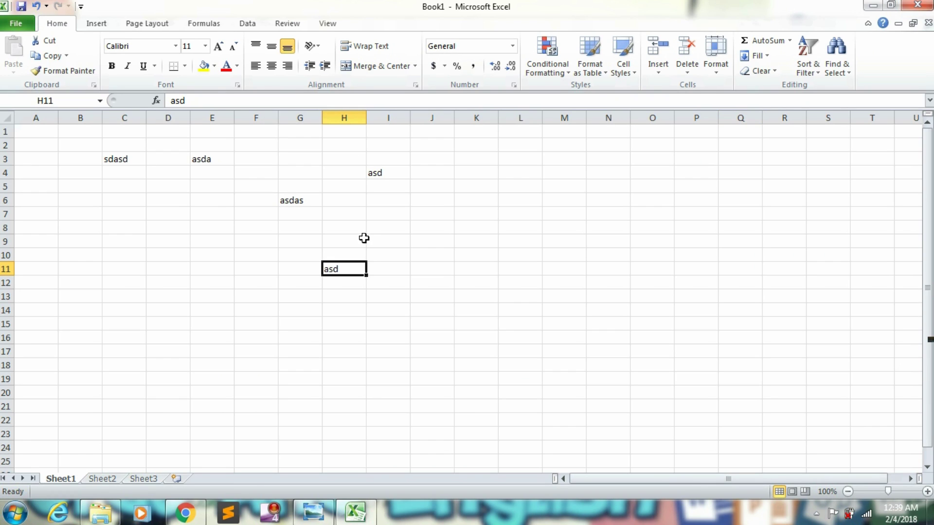
click(187, 514)
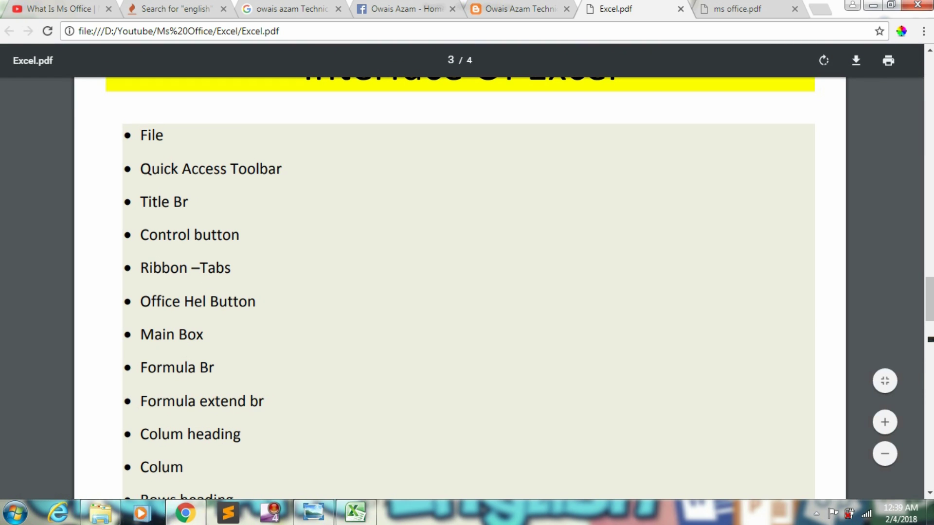
click(172, 518)
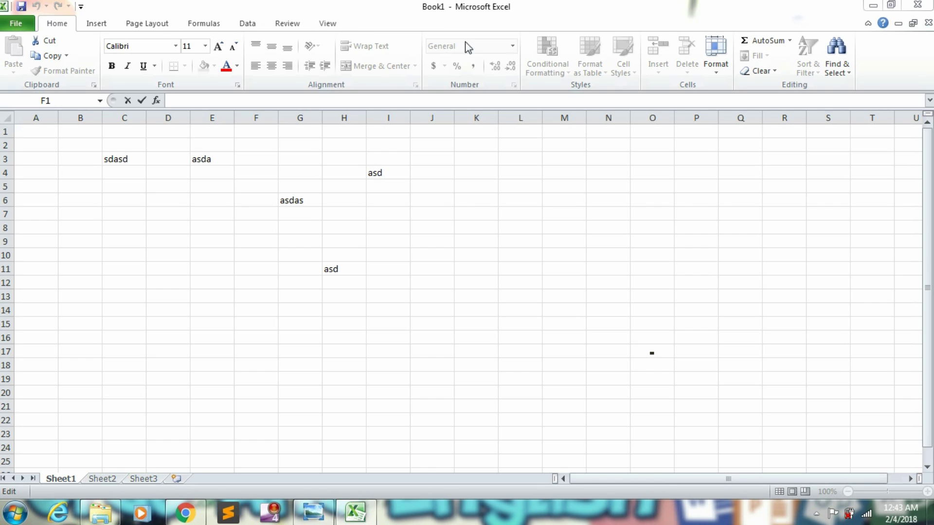
click(183, 517)
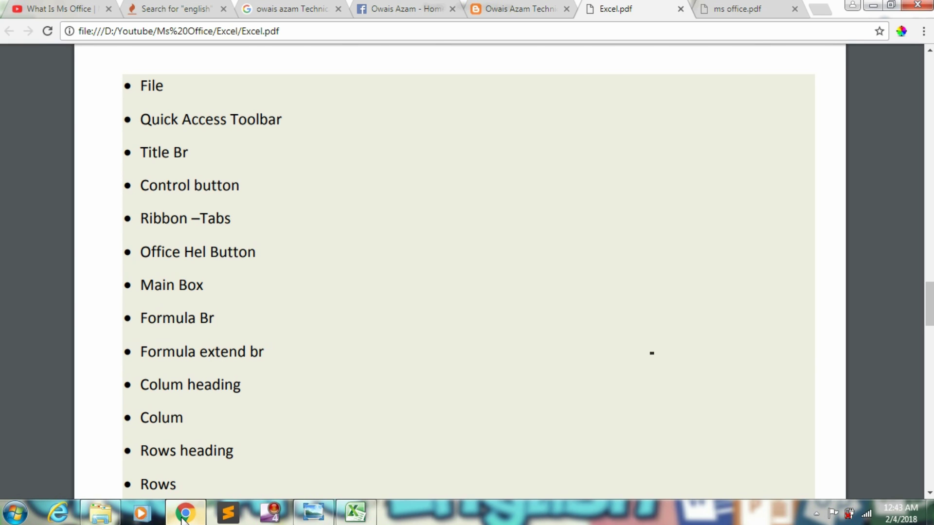
click(183, 517)
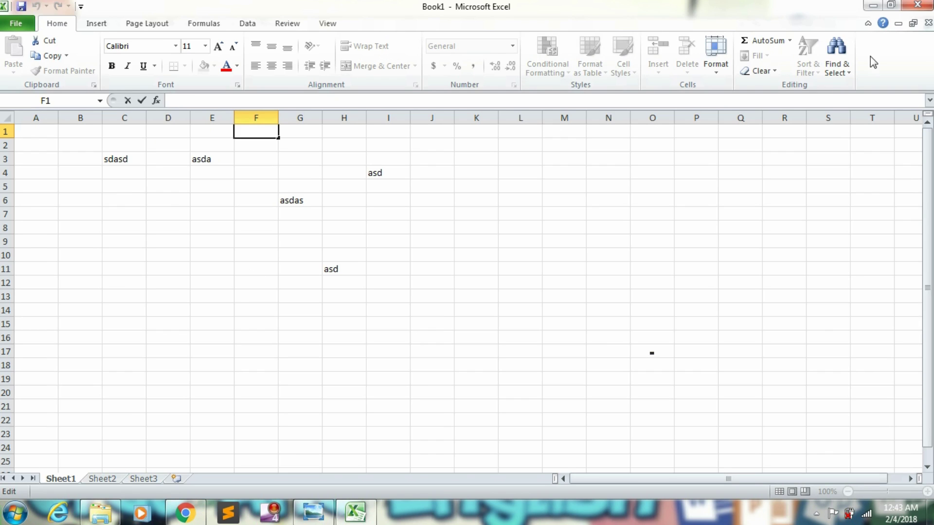
click(97, 26)
click(146, 24)
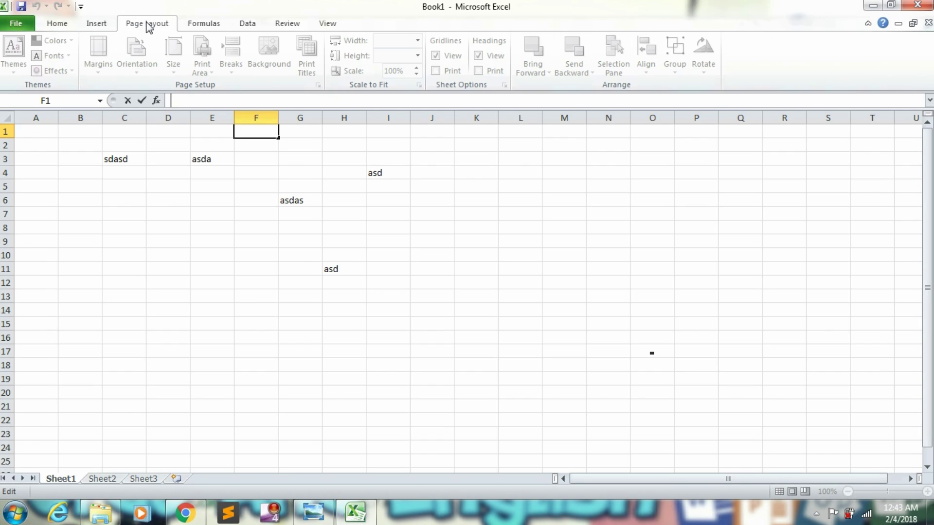
click(204, 28)
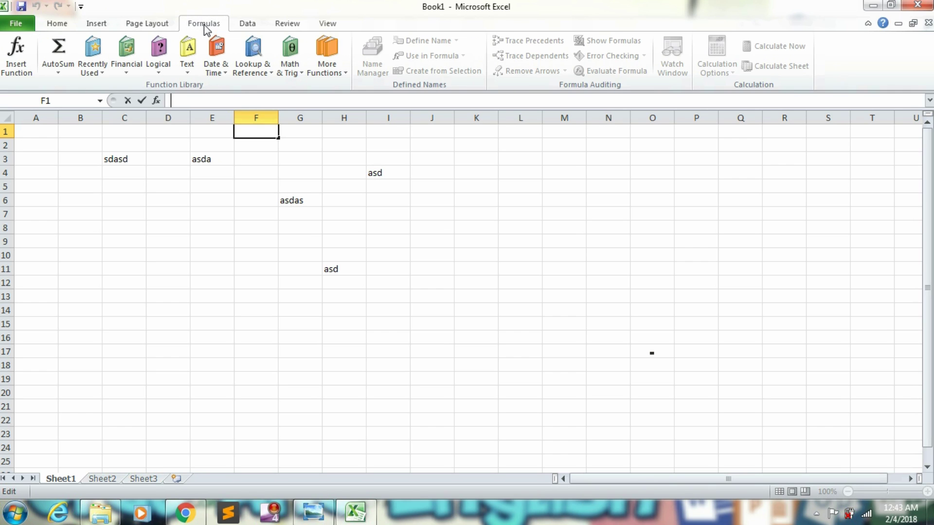
click(248, 27)
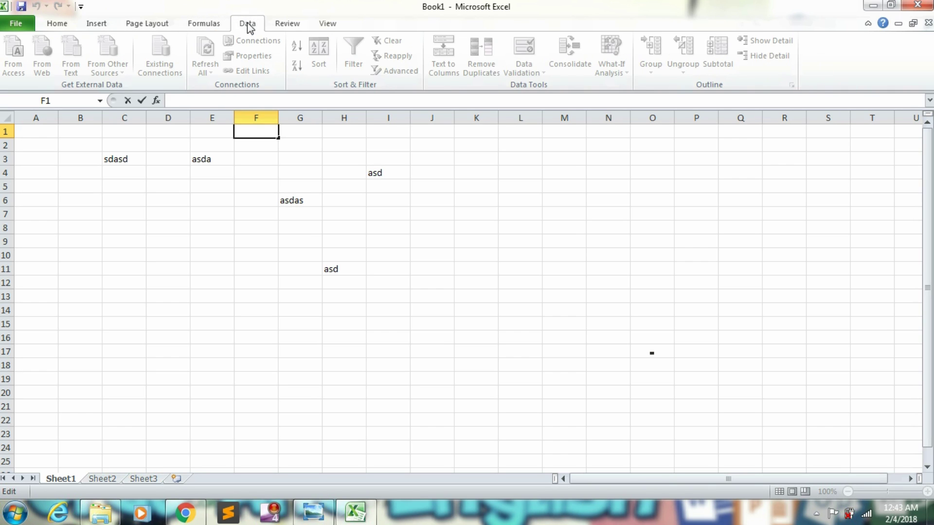
click(286, 25)
click(327, 27)
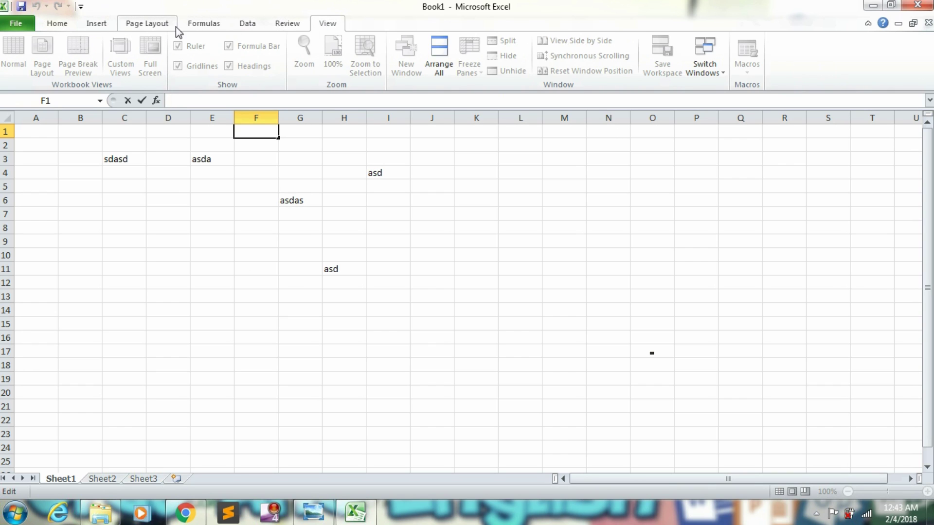
click(64, 25)
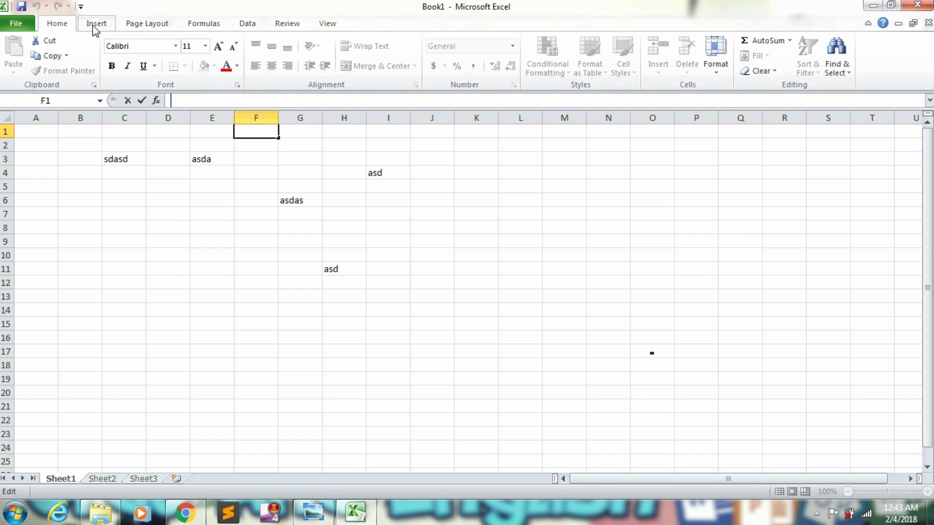
click(93, 25)
click(155, 25)
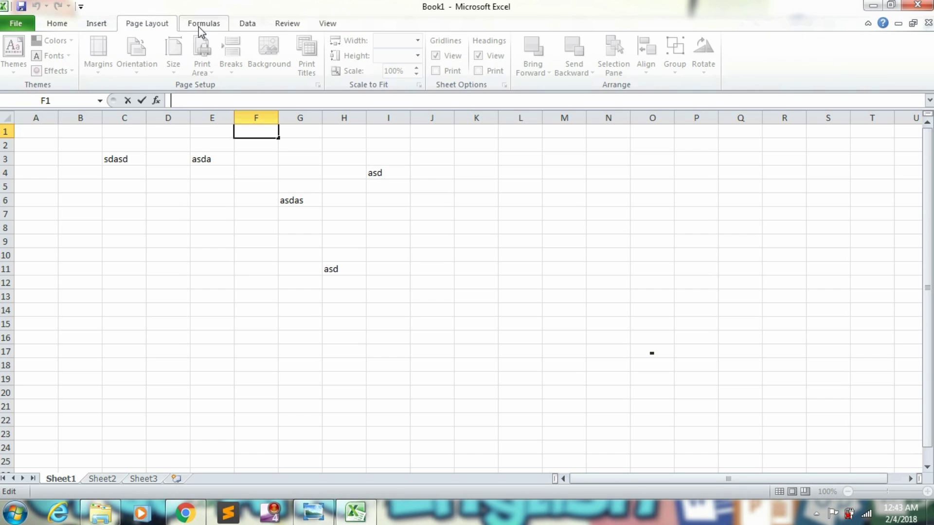
click(58, 25)
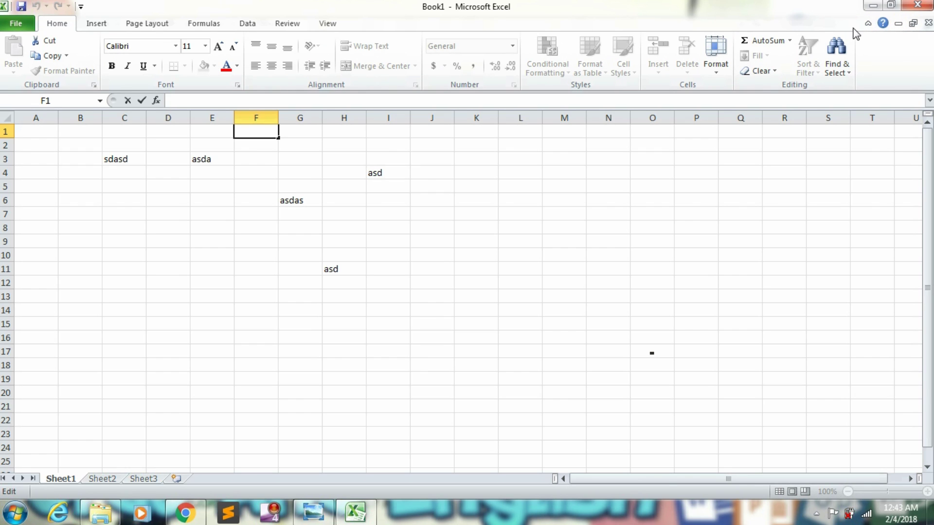
click(186, 512)
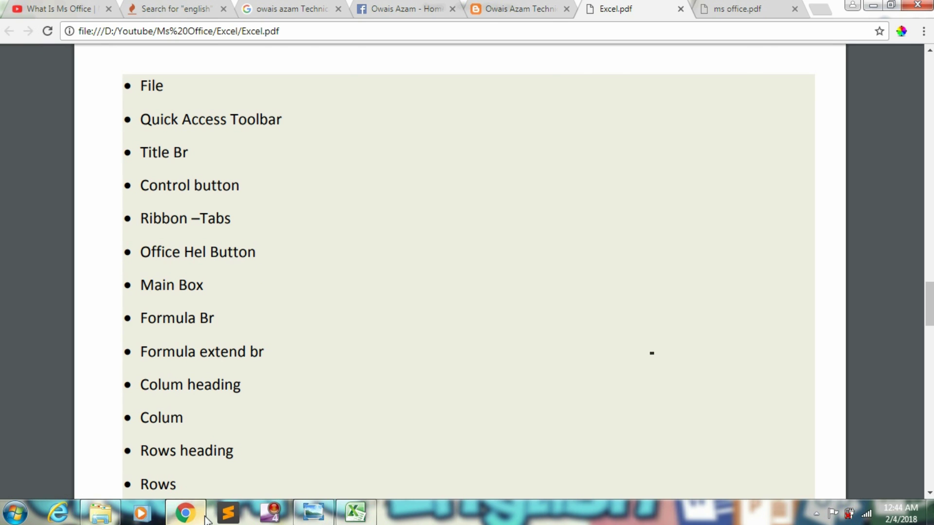
click(185, 511)
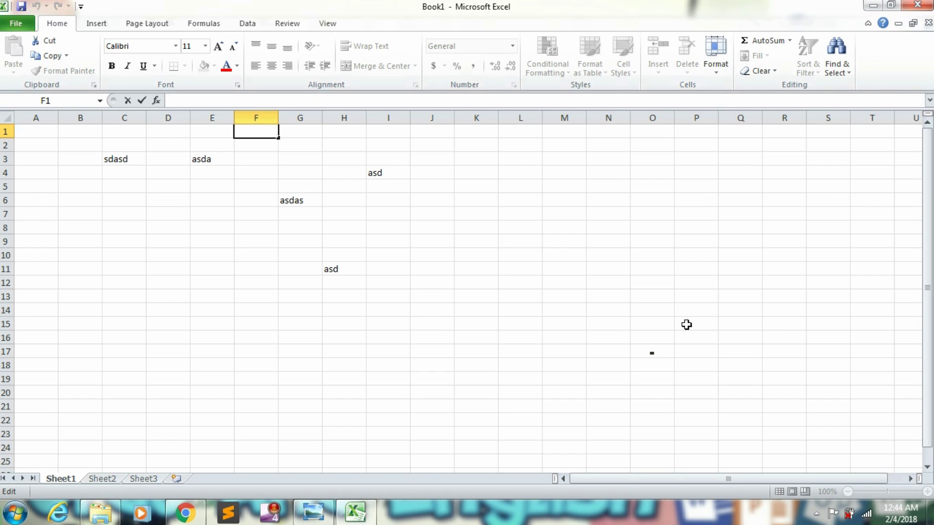
click(867, 25)
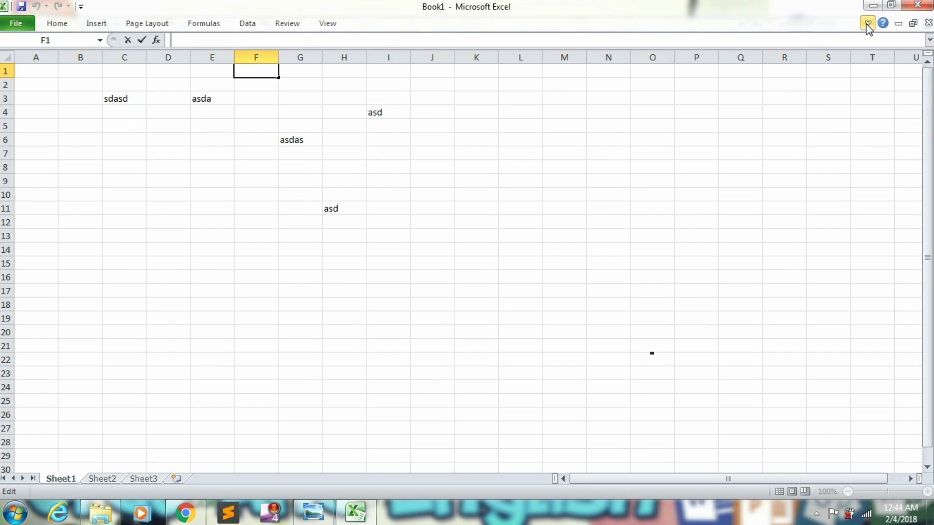
click(868, 25)
click(867, 24)
click(868, 24)
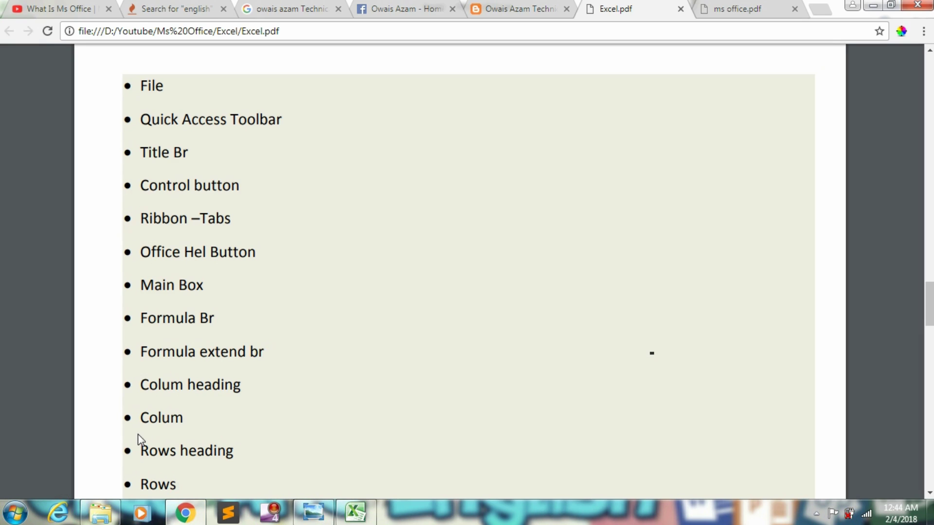
- Return from Chrome to Excel's Book1 via the taskbar
click(185, 511)
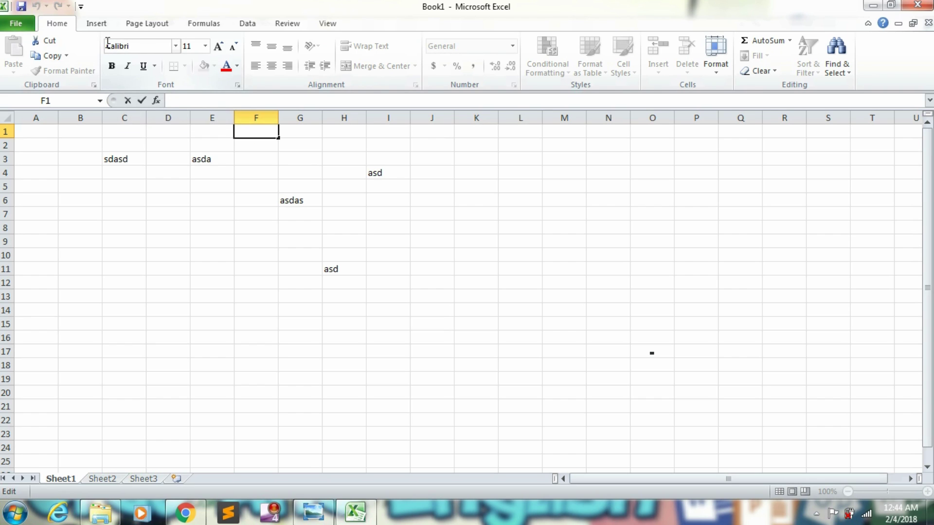
- Delete the filler text in E3, C3, G6, H11 and I4, leaving Sheet1 empty
click(175, 47)
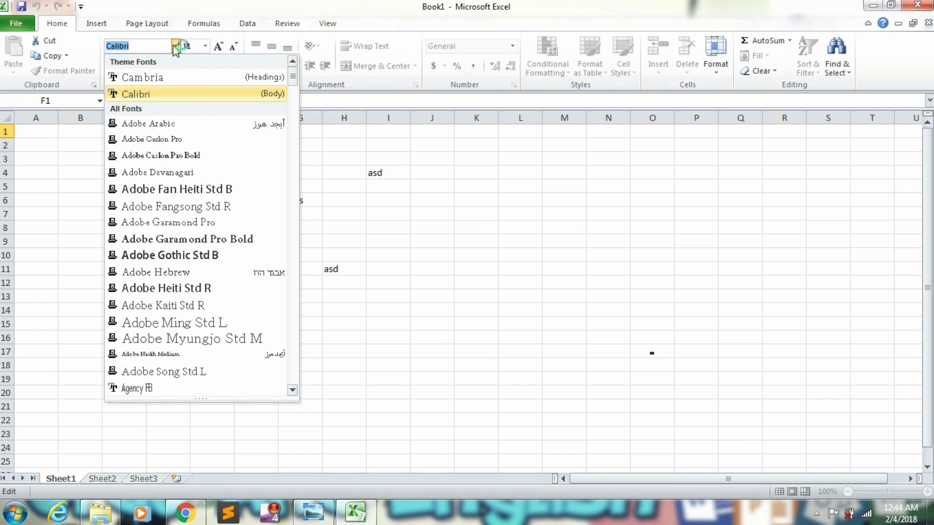
click(175, 46)
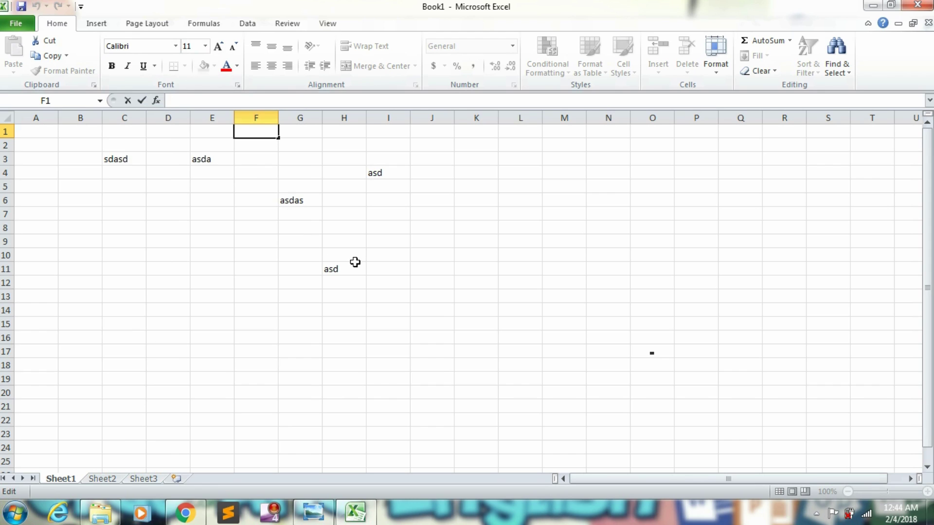
click(219, 162)
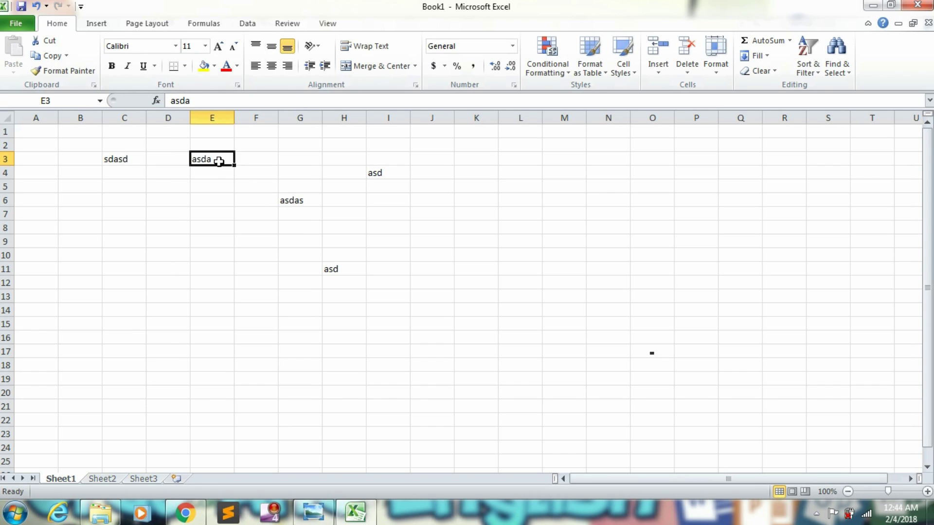
key(Delete)
click(109, 161)
key(Delete)
click(284, 198)
key(Delete)
click(347, 266)
key(Delete)
click(375, 176)
key(Delete)
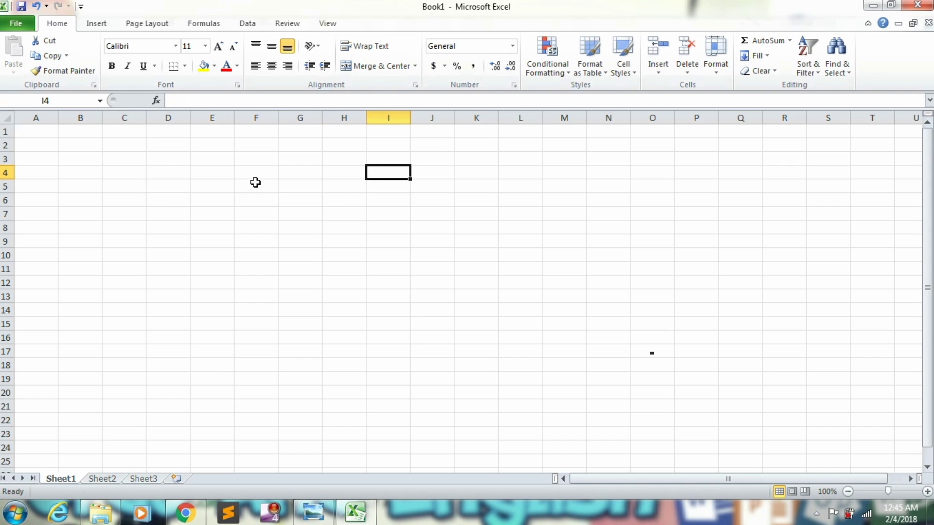
- Enter a person's name in cell F4
click(236, 168)
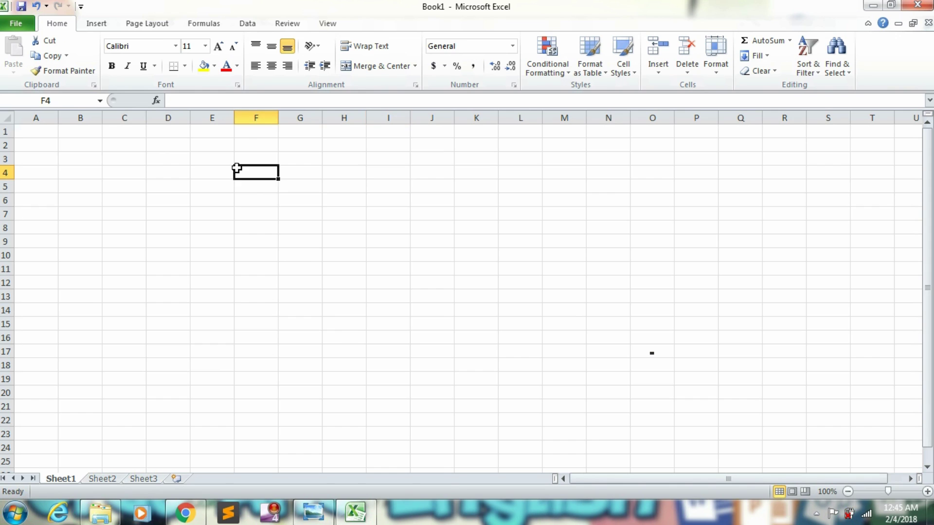
text(as)
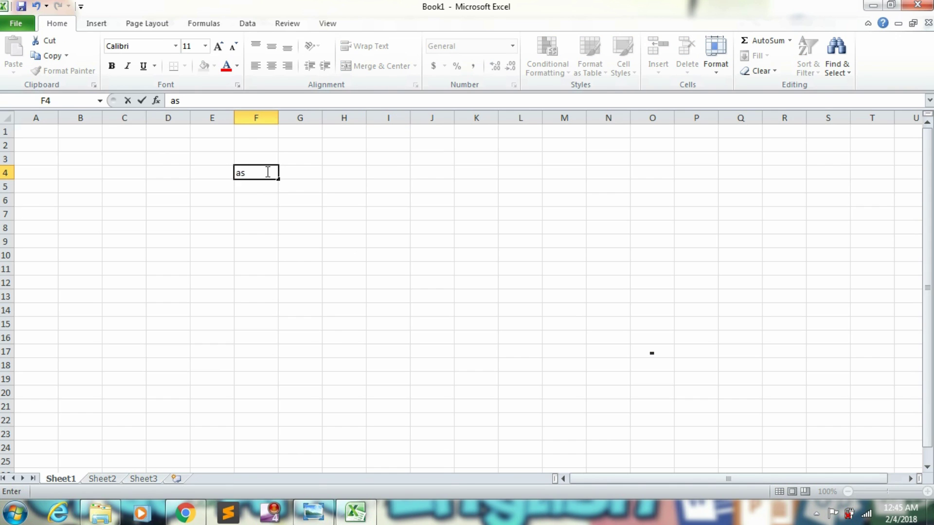
click(263, 199)
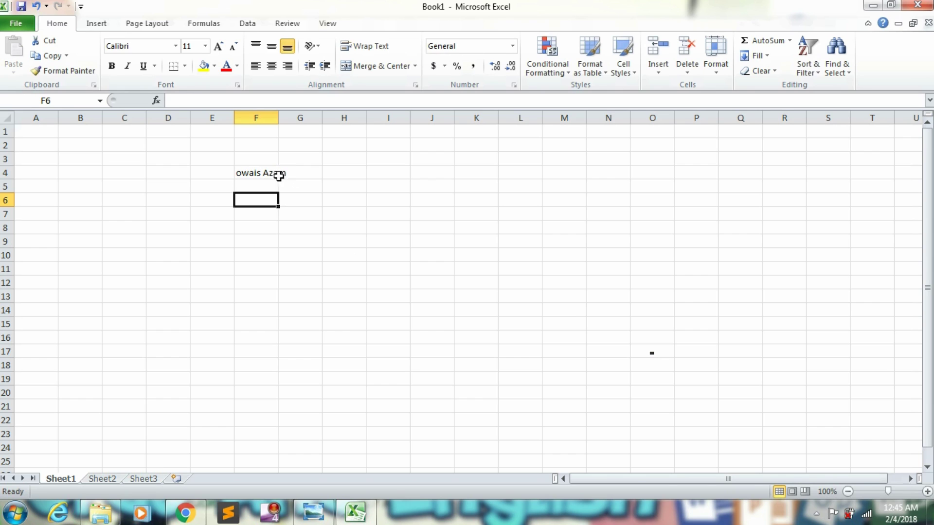
- Widen column F by dragging its header border so the name fits
click(258, 242)
drag(278, 118, 285, 120)
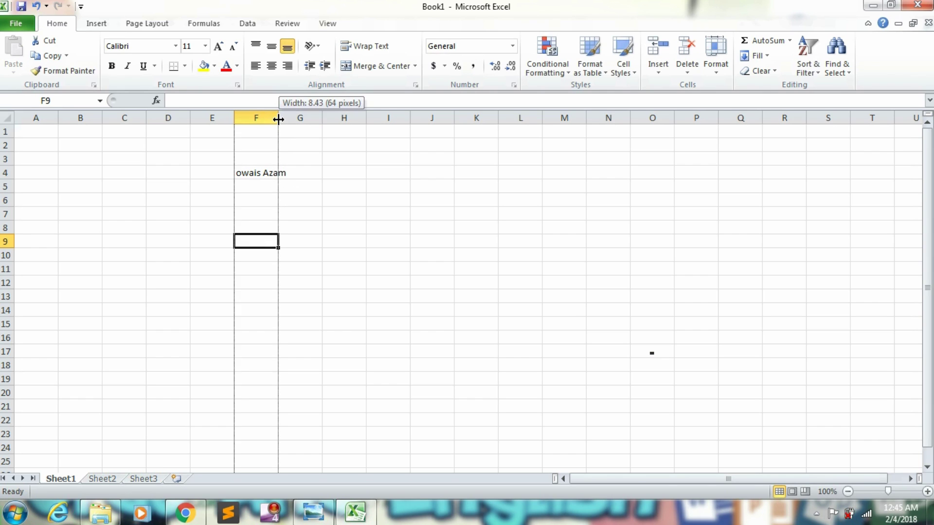
drag(285, 119, 296, 118)
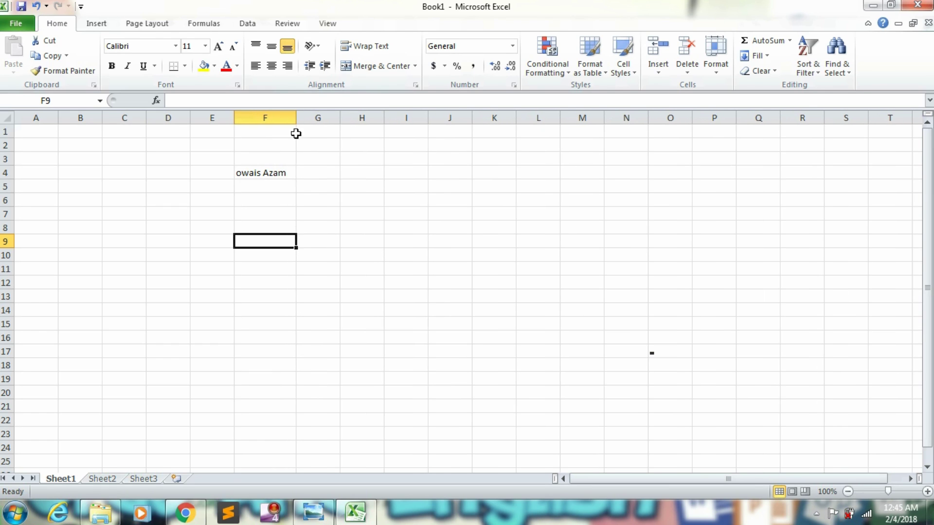
click(270, 189)
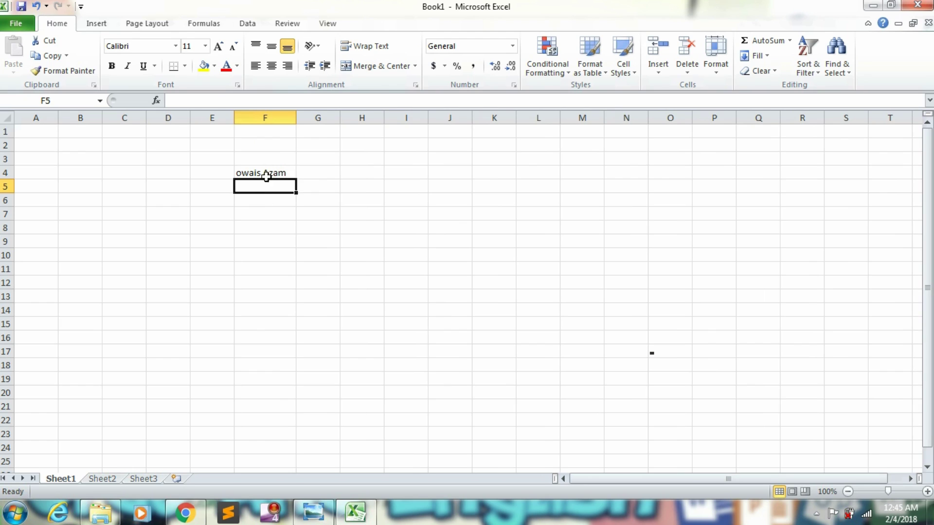
click(267, 174)
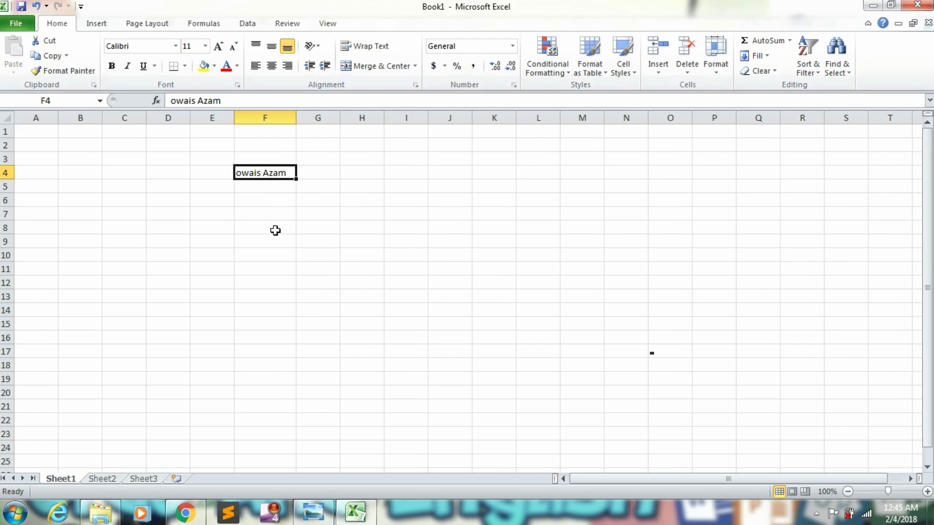
- Try Adobe Gothic Std and Adobe Heiti Std R on the name, then settle on Adobe Fangsong Std R
click(176, 46)
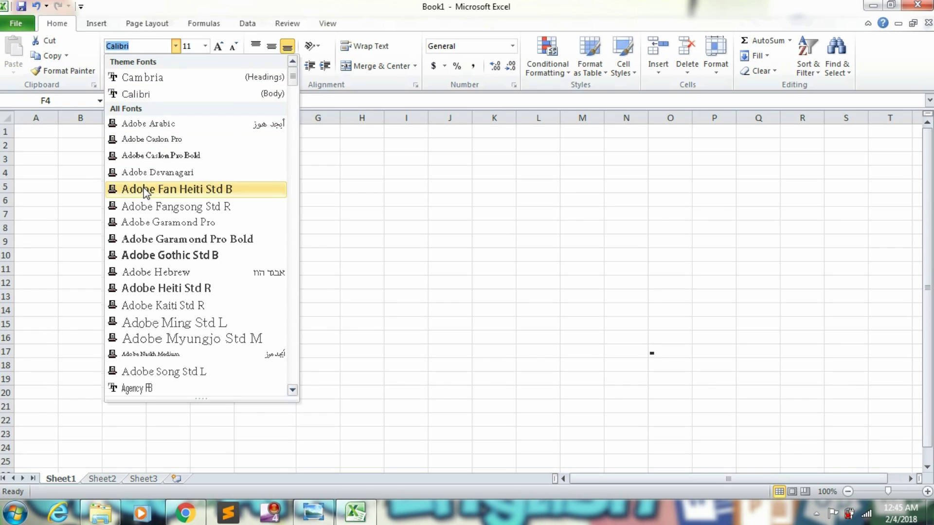
click(141, 255)
click(176, 47)
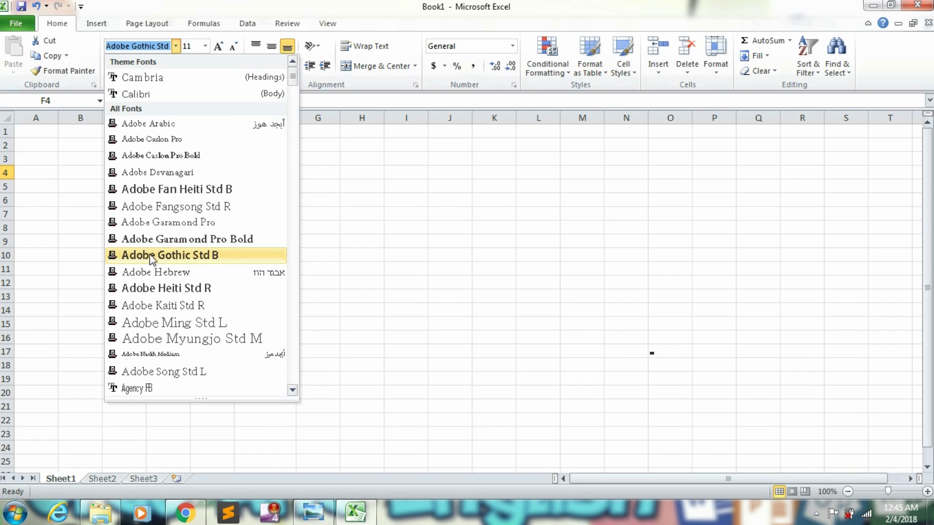
click(144, 289)
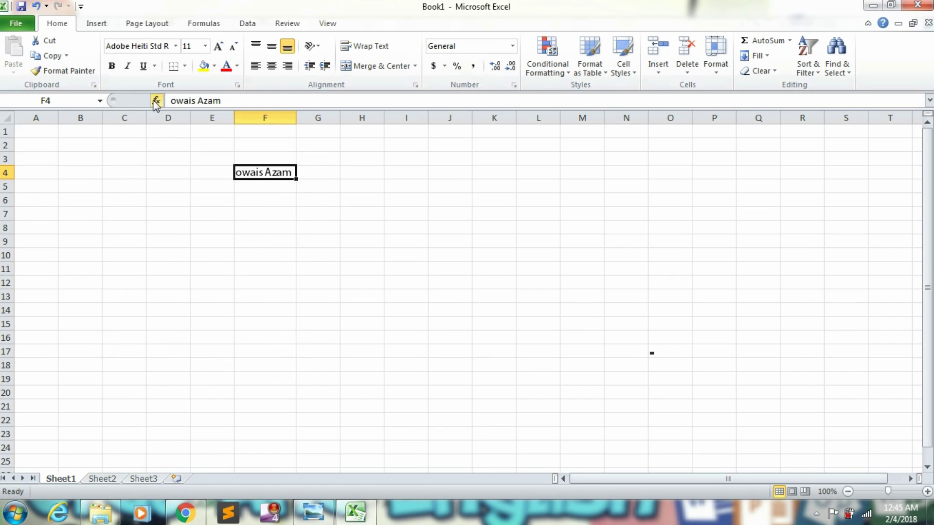
click(175, 46)
click(176, 206)
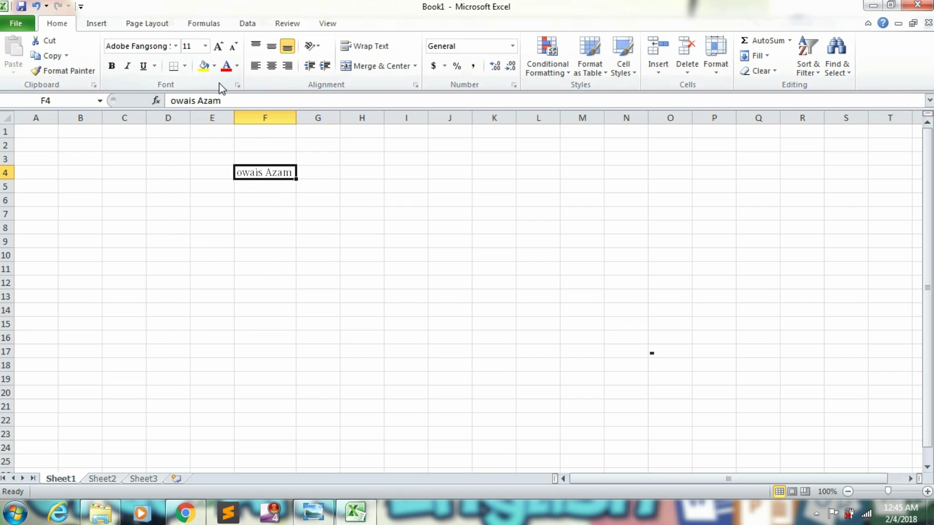
- Set the name's font size to 12, then grow and shrink it until it reads 18
click(206, 46)
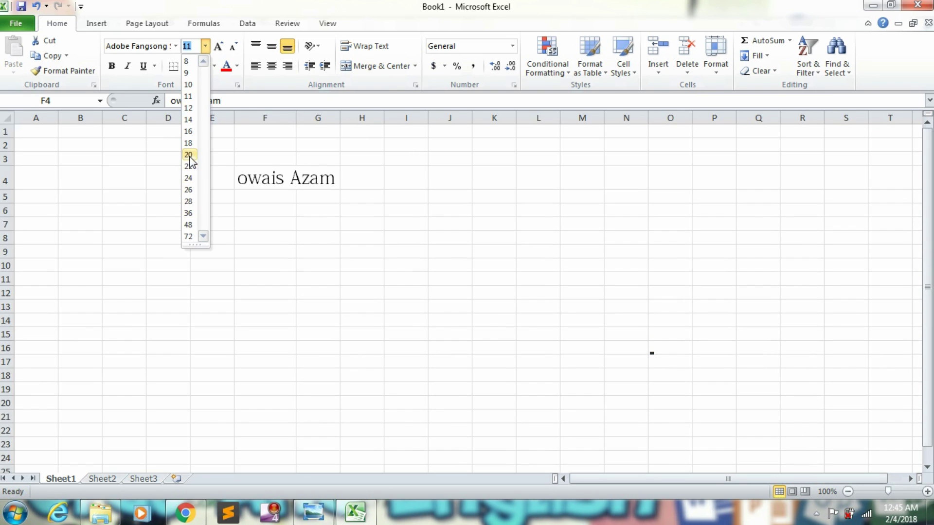
click(189, 108)
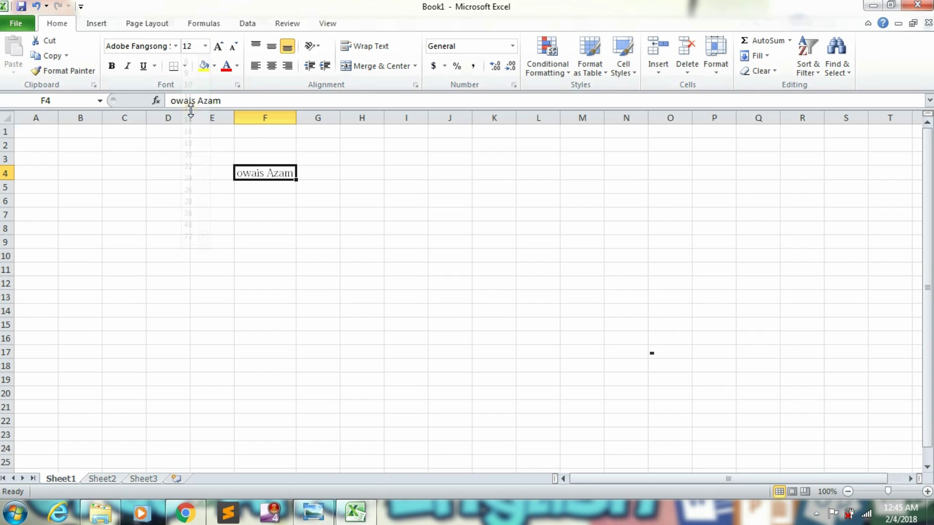
click(220, 50)
click(220, 49)
click(220, 50)
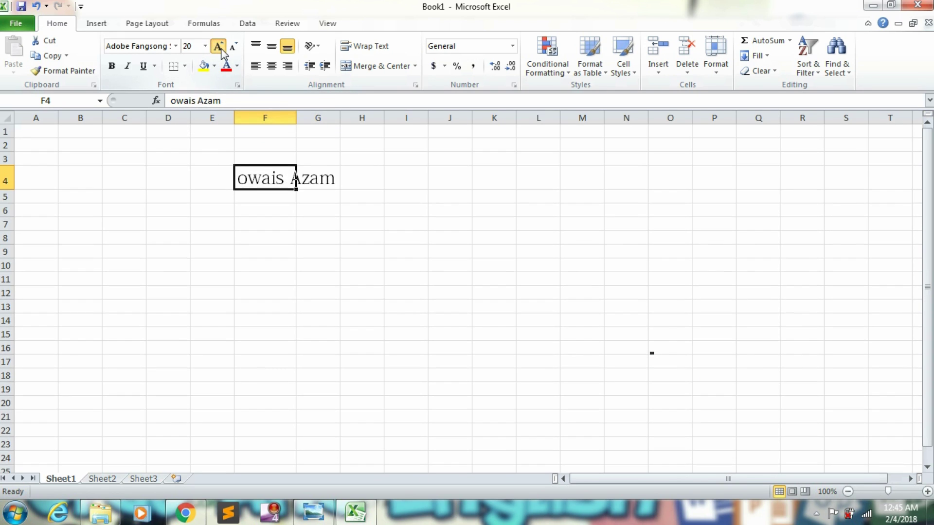
click(221, 50)
click(234, 48)
click(234, 49)
click(234, 49)
click(234, 49)
click(191, 48)
click(218, 47)
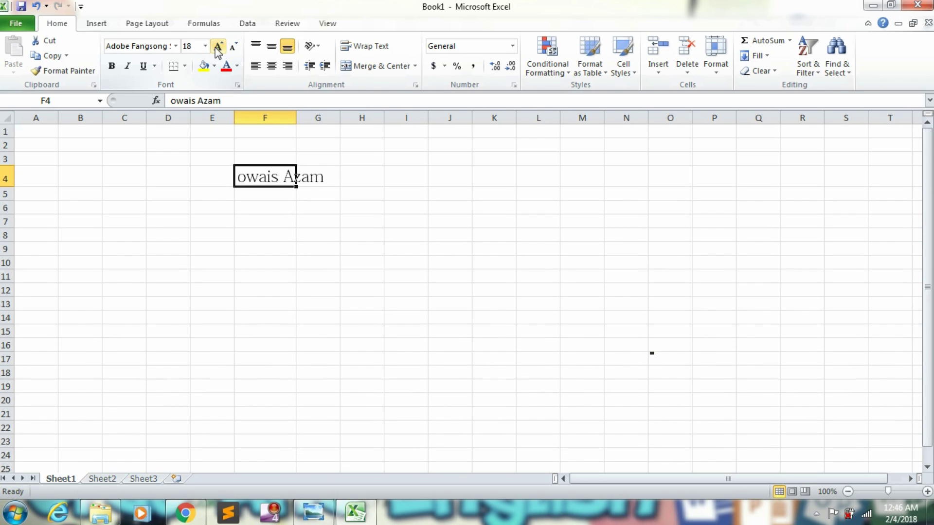
click(225, 51)
click(201, 224)
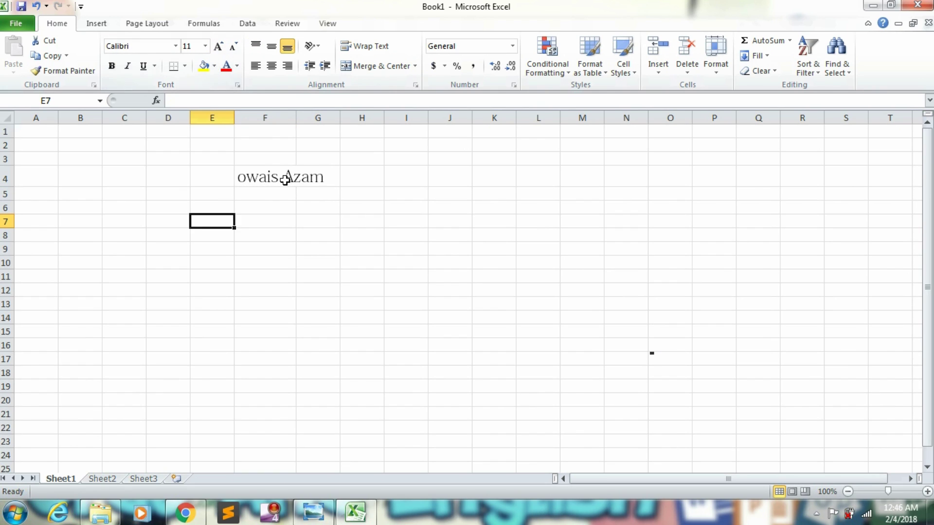
- Drag column F wider to fit the enlarged name, then select F4
drag(296, 113, 325, 113)
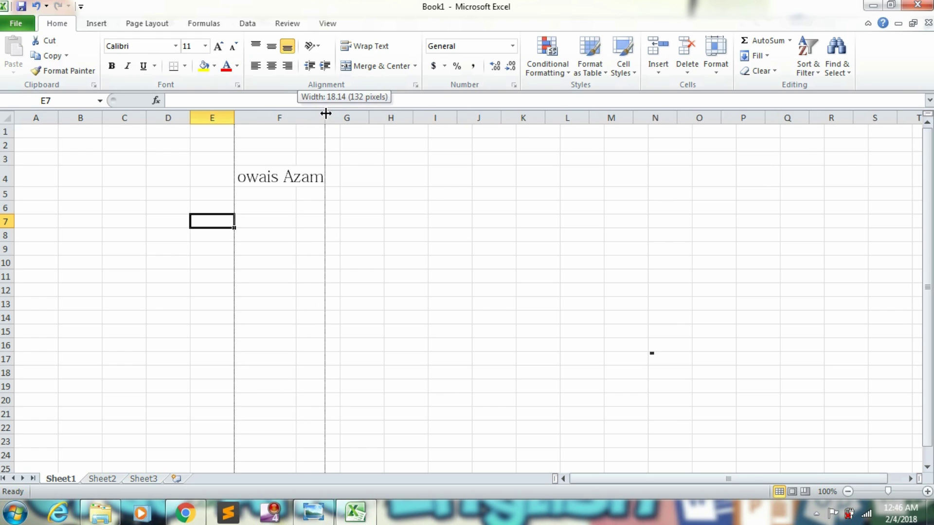
drag(325, 113, 328, 114)
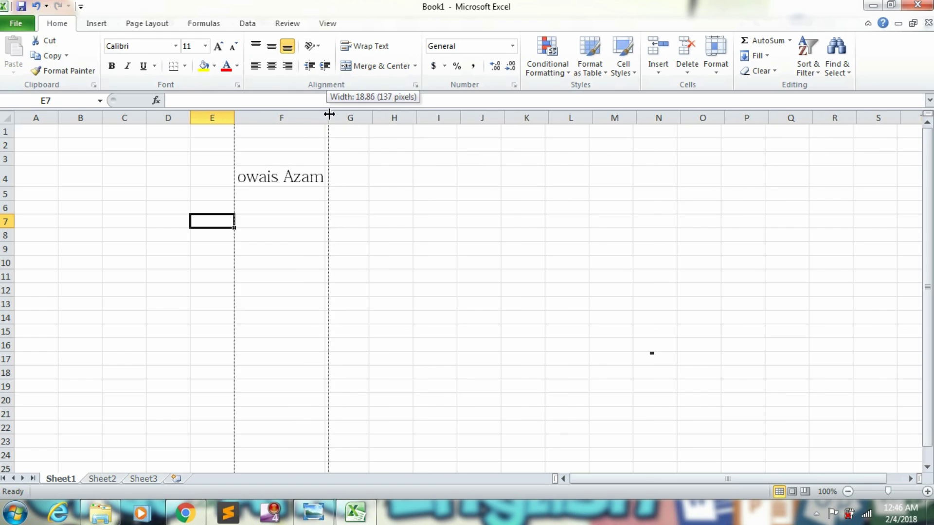
click(270, 179)
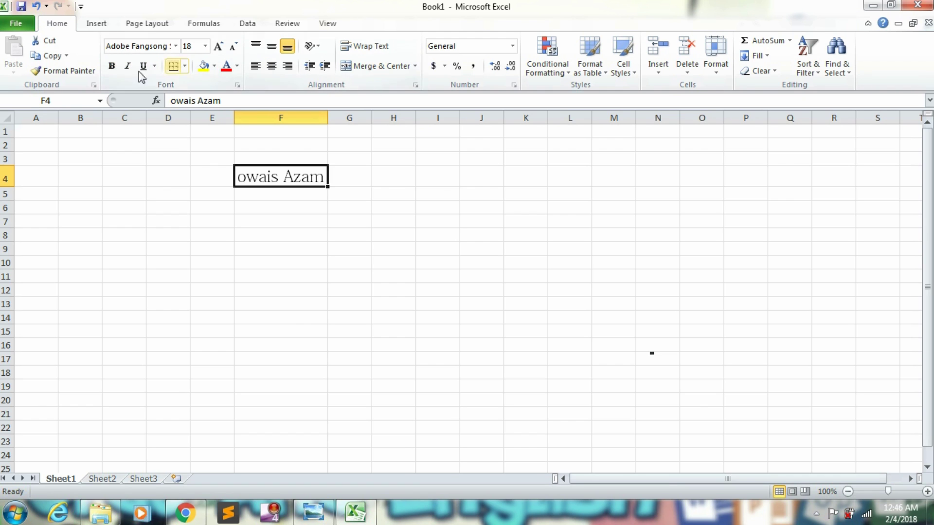
click(271, 190)
click(276, 179)
- Apply bold, italic and underline to the name, then remove all three again
click(112, 68)
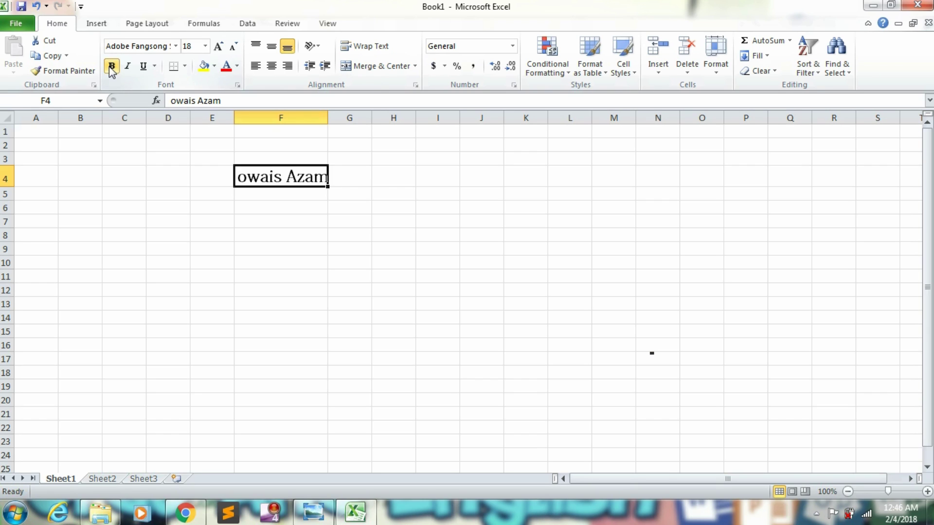
click(128, 68)
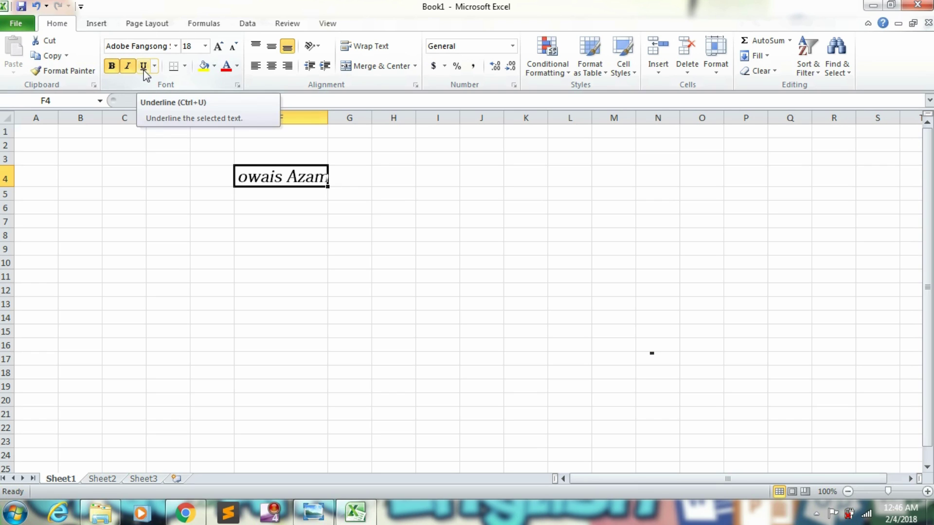
drag(328, 119, 334, 118)
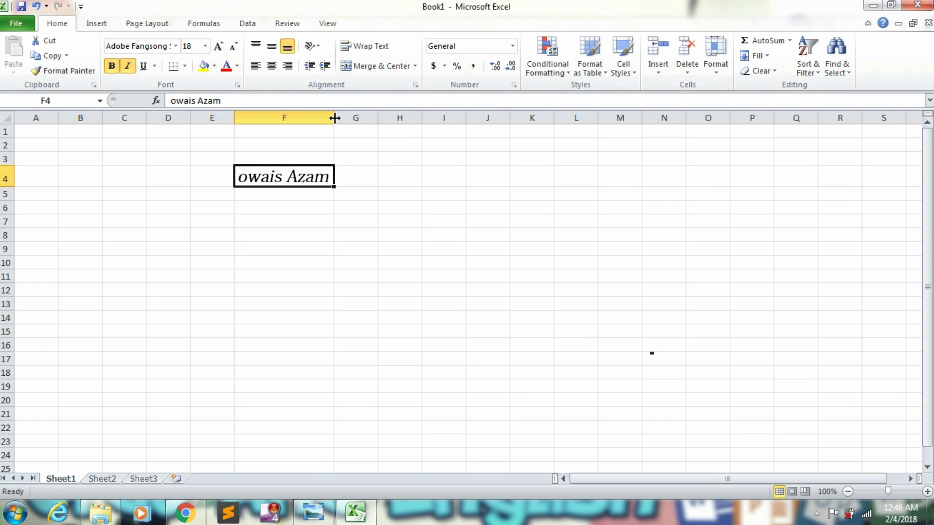
click(144, 67)
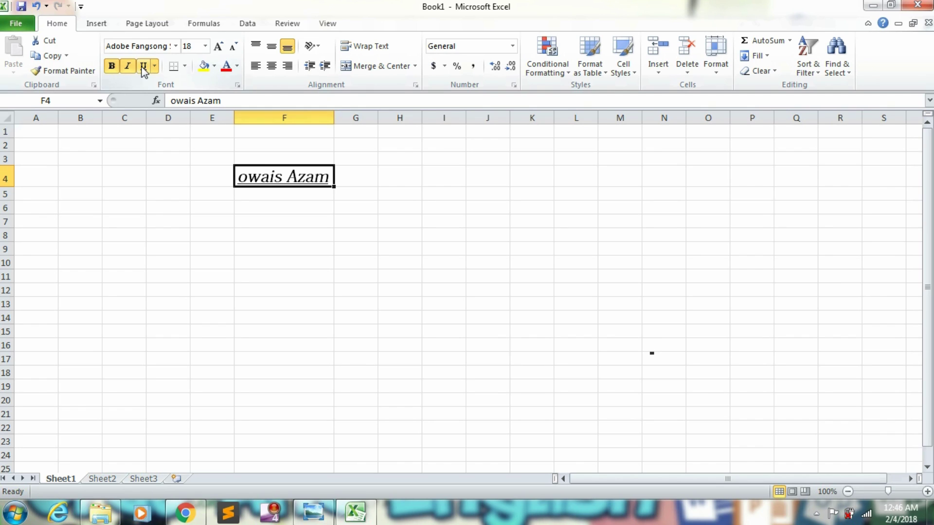
click(144, 67)
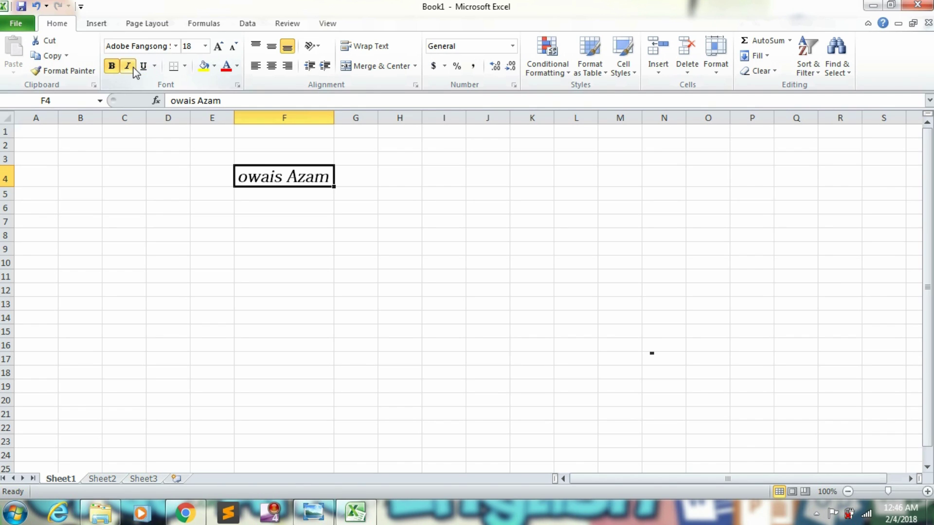
click(129, 68)
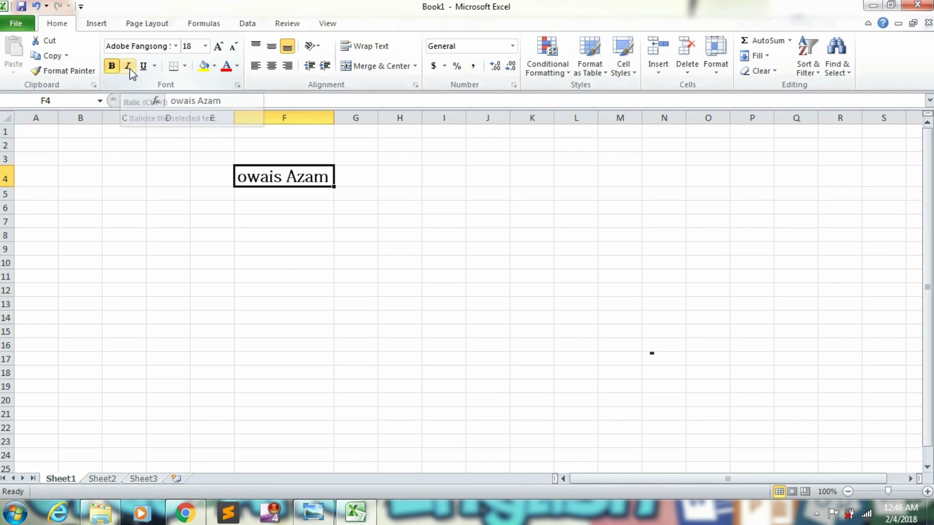
click(112, 69)
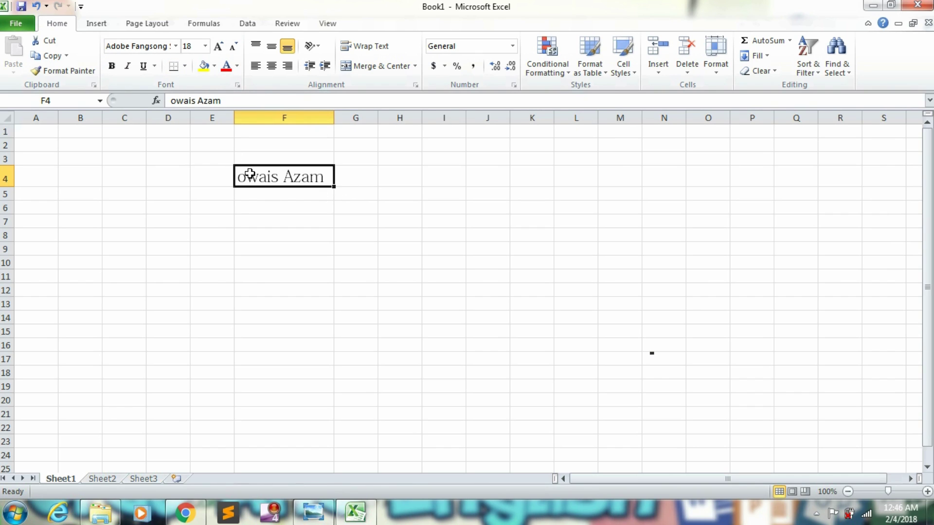
- Delete the name from cell F4
click(261, 197)
click(300, 249)
click(259, 184)
key(Delete)
- Enter the numbers 1 through 5 across cells E5 to I5
click(374, 182)
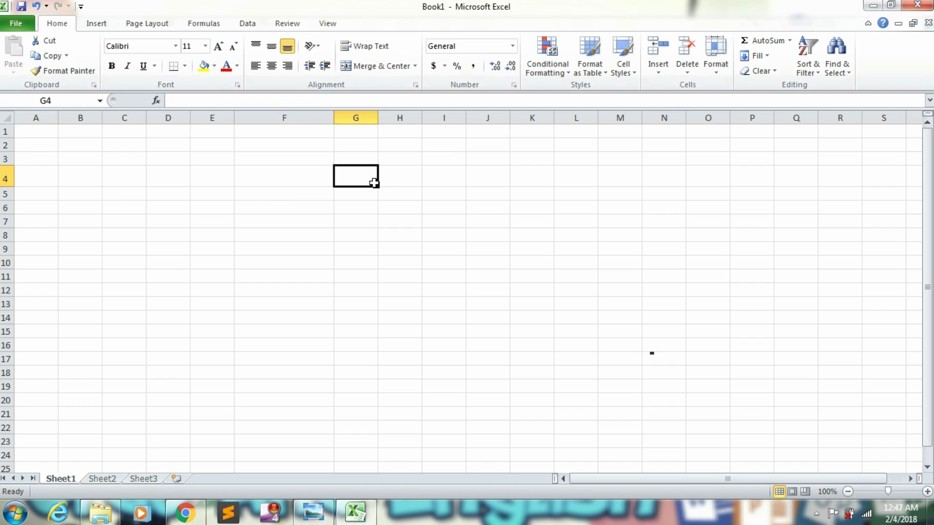
click(213, 194)
text(1)
click(278, 197)
text(2)
click(375, 192)
text(3)
click(415, 195)
text(4)
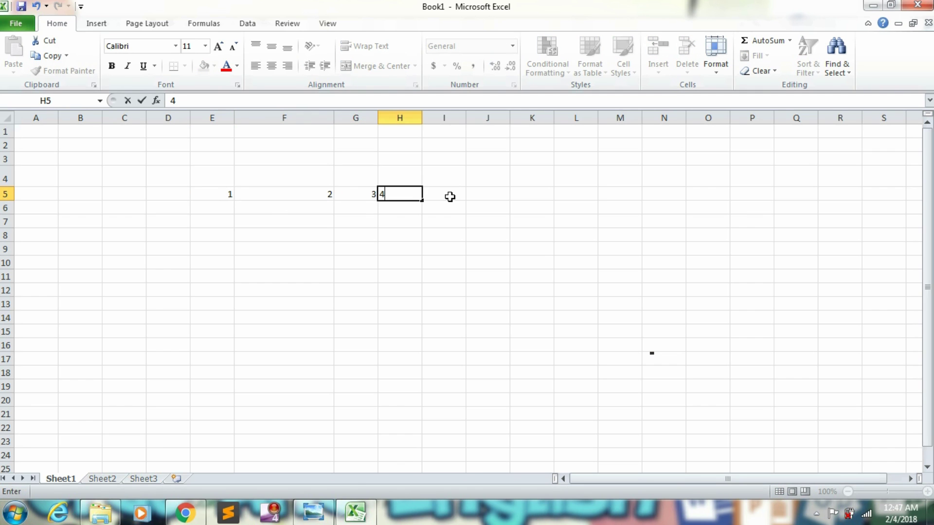
click(451, 197)
text(5)
- Continue the row with 6, 7, 8 and 9 in J5 to M5
click(475, 194)
text(6)
click(528, 193)
text(7)
click(576, 194)
text(8)
click(624, 195)
text(9)
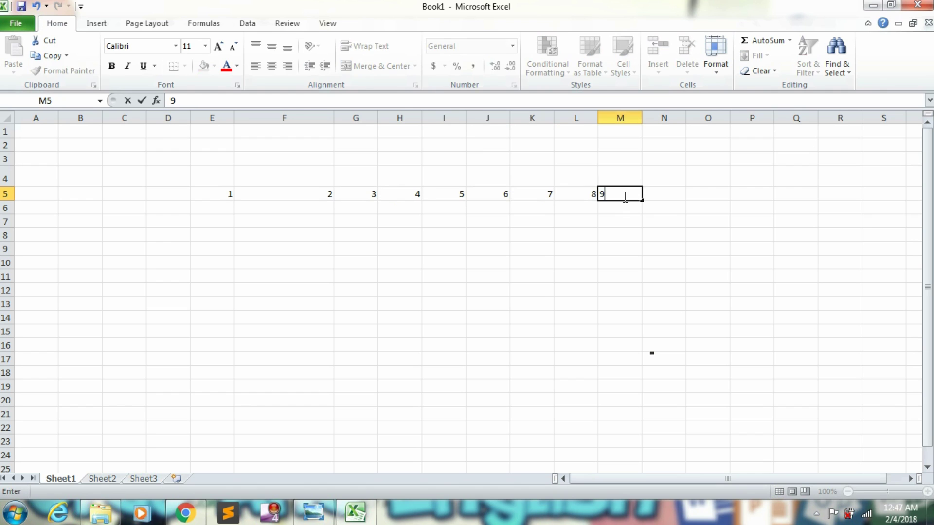
- Enter 10 in N5 to finish the 1–10 header row
click(223, 212)
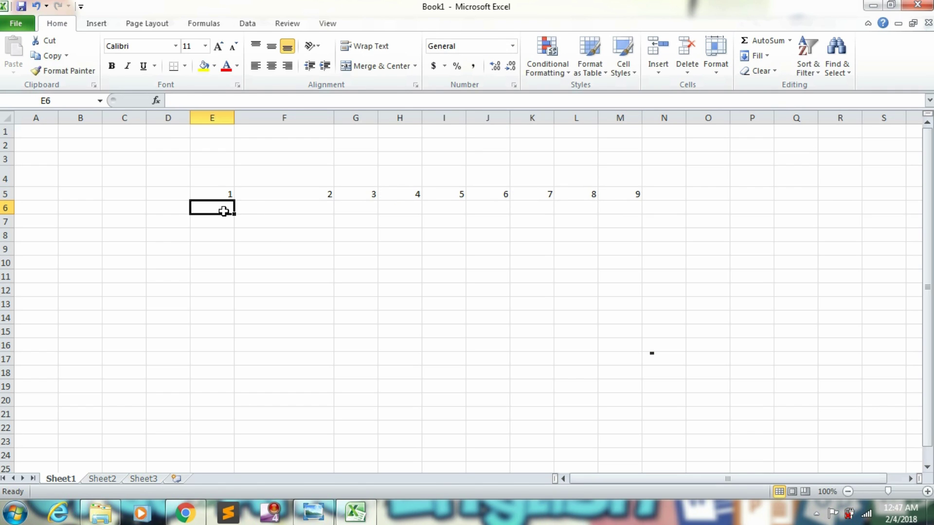
text(1)
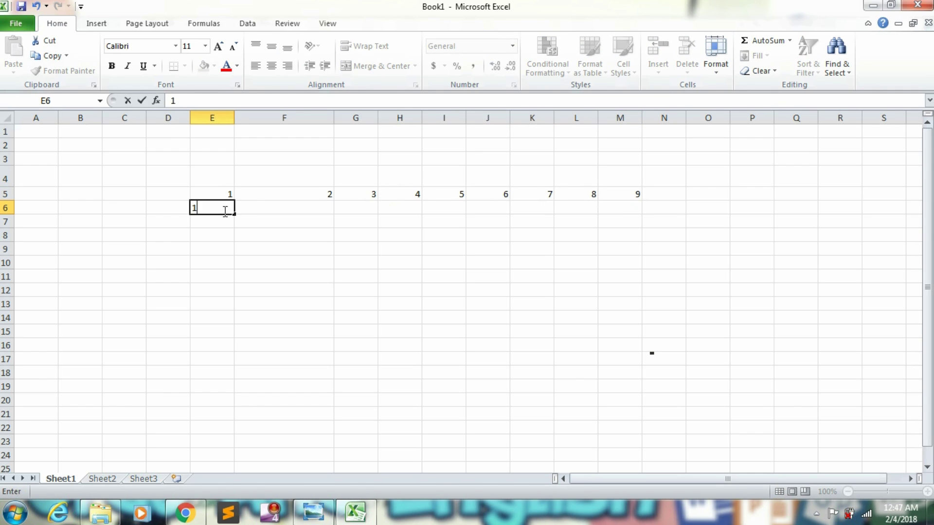
click(658, 194)
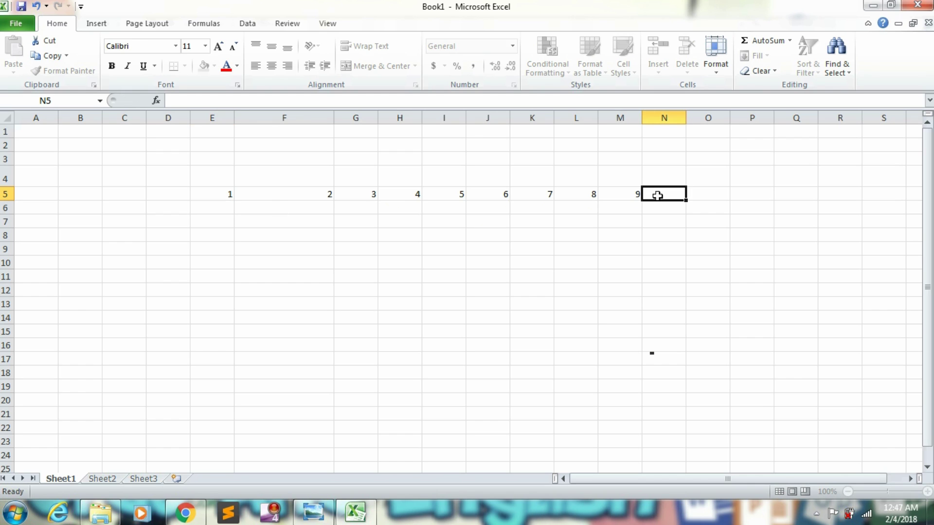
text(10)
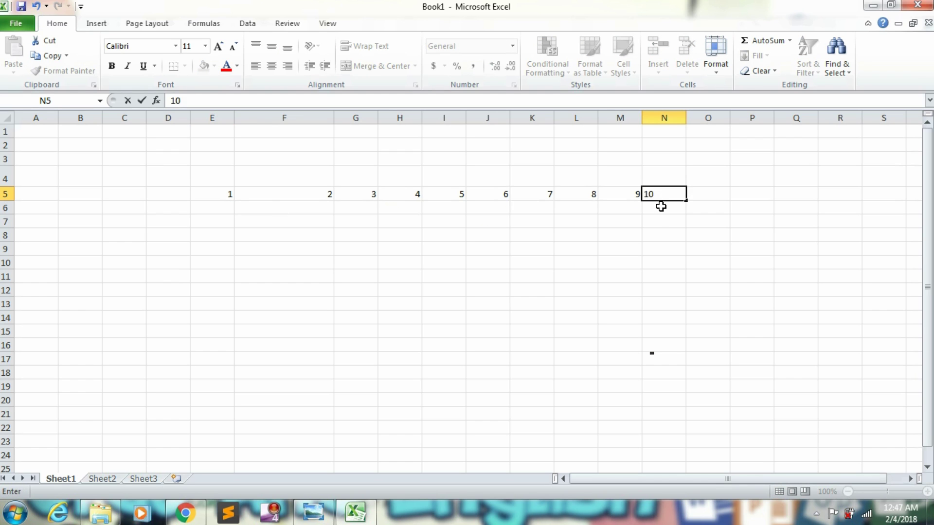
click(661, 223)
- Narrow column F back and fill the 1 from E5 down to E17
drag(334, 118, 270, 120)
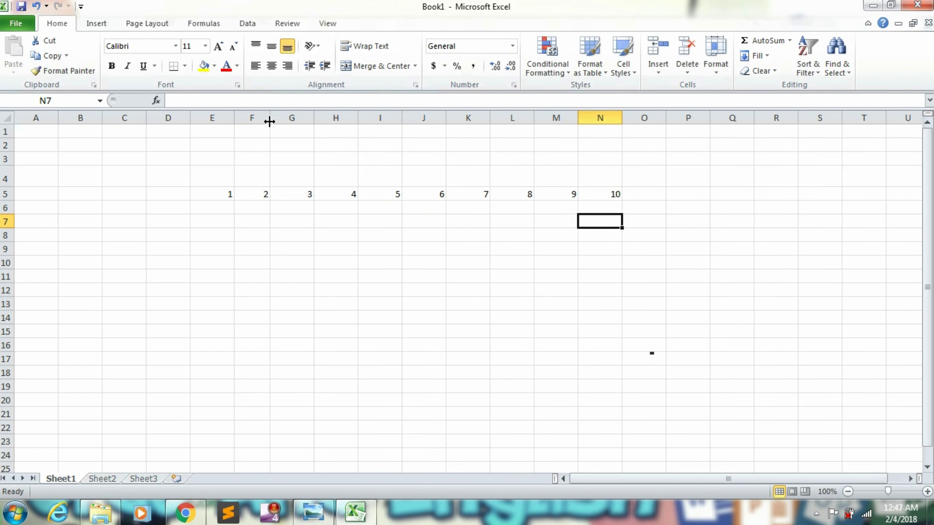
click(219, 197)
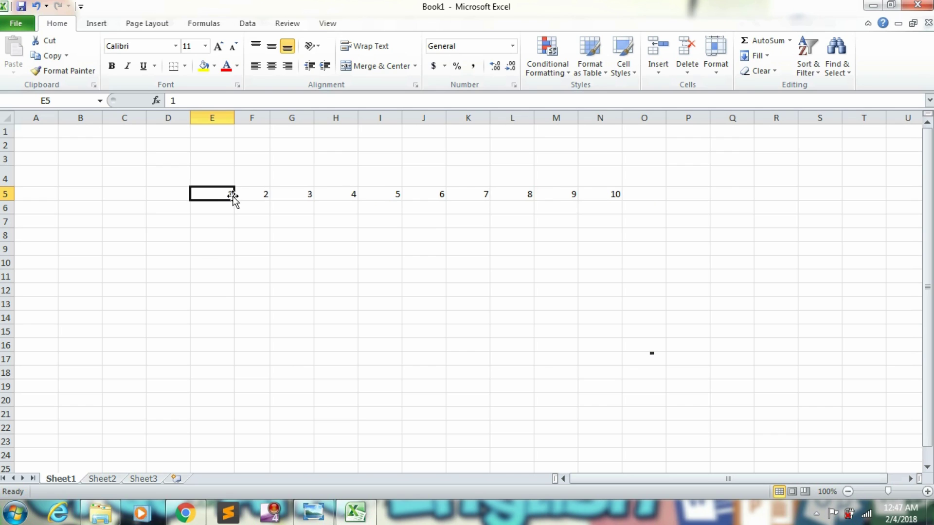
click(217, 350)
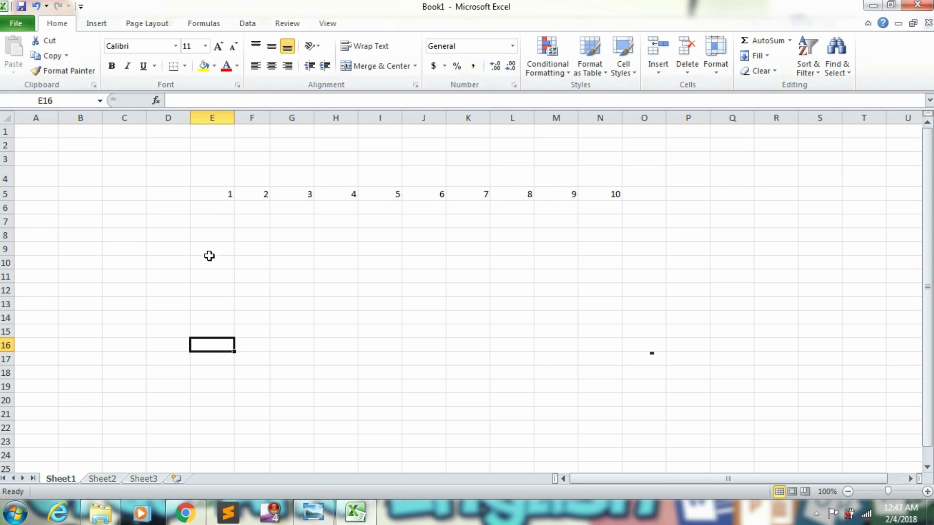
click(215, 196)
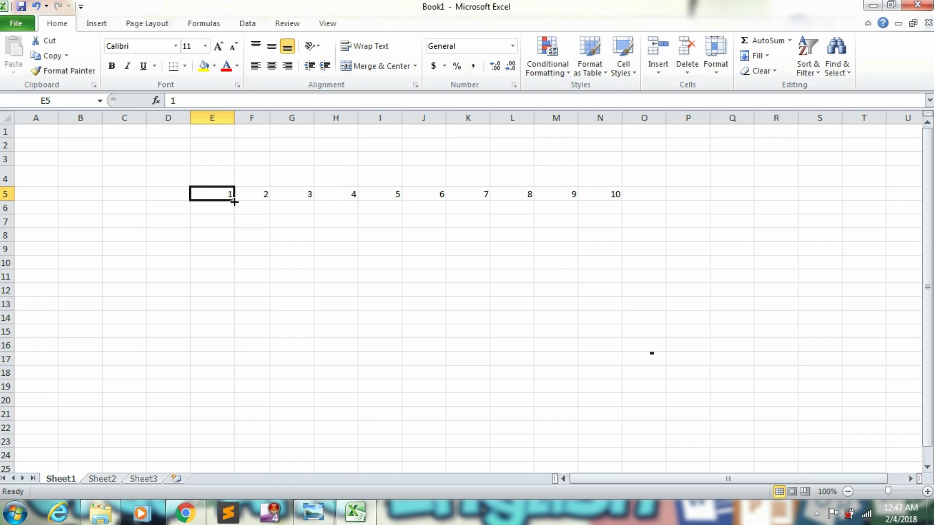
mouse_move(234, 202)
mouse_down()
mouse_move(240, 272)
mouse_move(230, 362)
mouse_up()
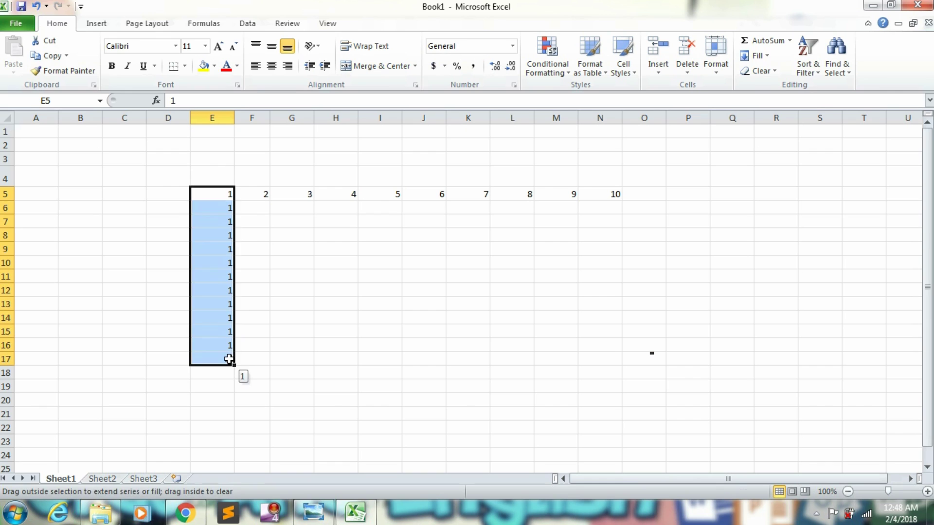
click(154, 261)
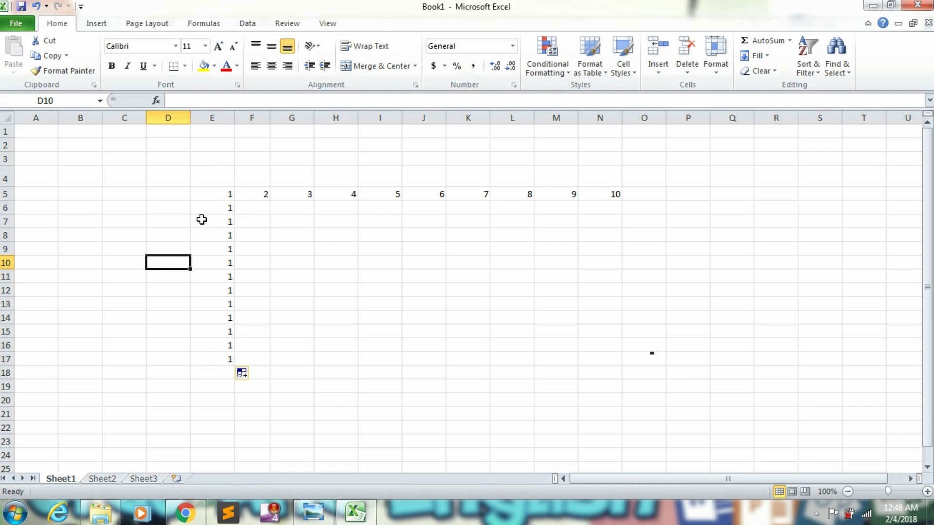
click(224, 207)
- Fill 2, 3, 4 and 5 down columns F through I to row 17
click(224, 190)
click(257, 195)
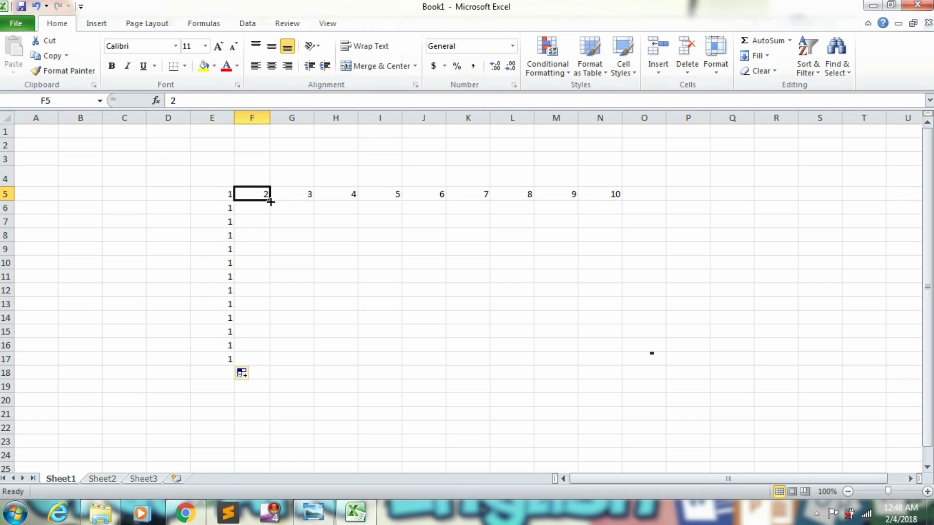
drag(270, 201, 263, 351)
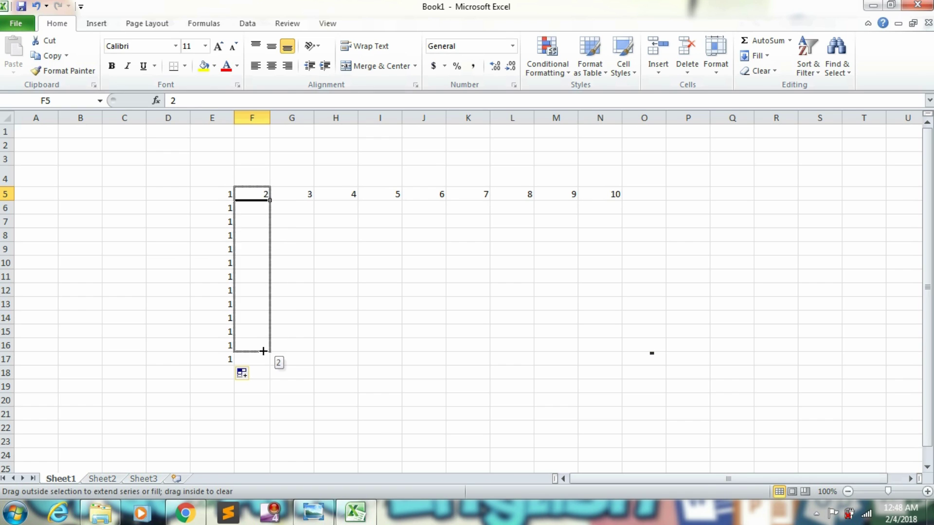
drag(262, 359, 262, 360)
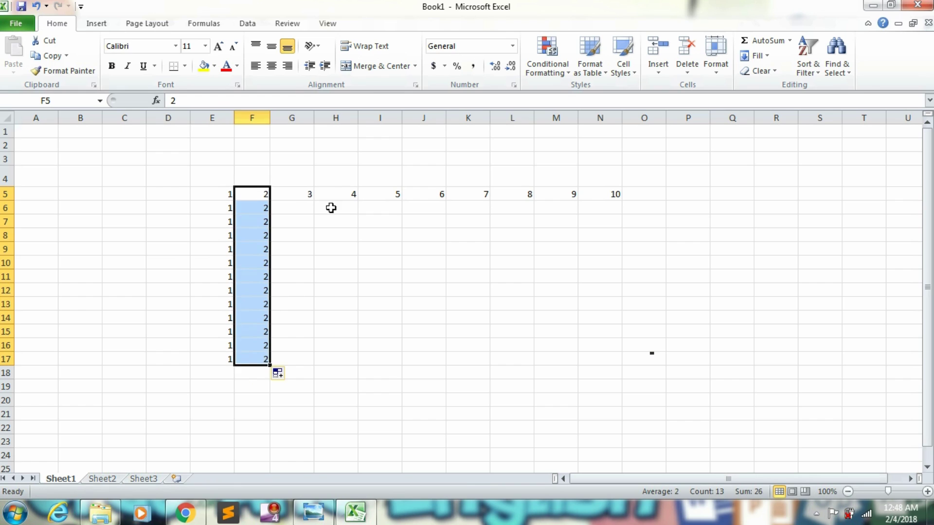
click(311, 198)
drag(314, 200, 305, 352)
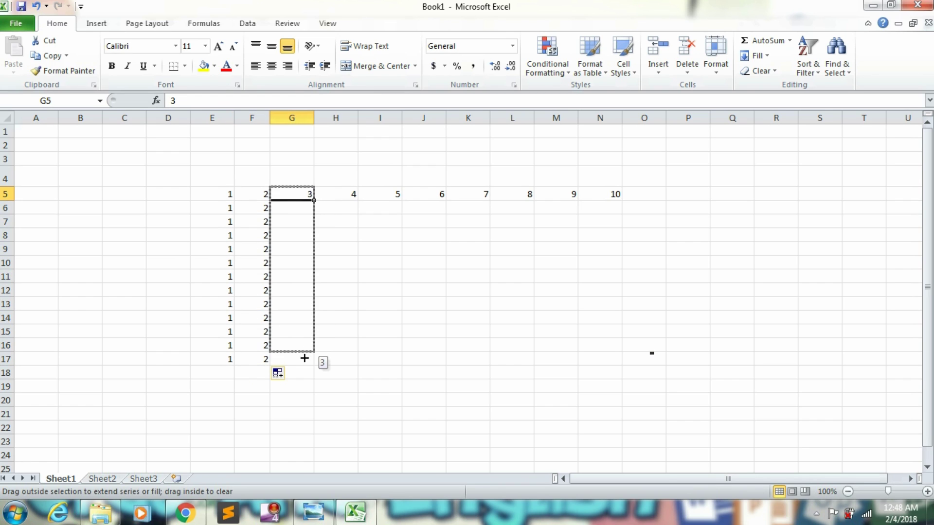
drag(304, 358, 304, 360)
click(359, 199)
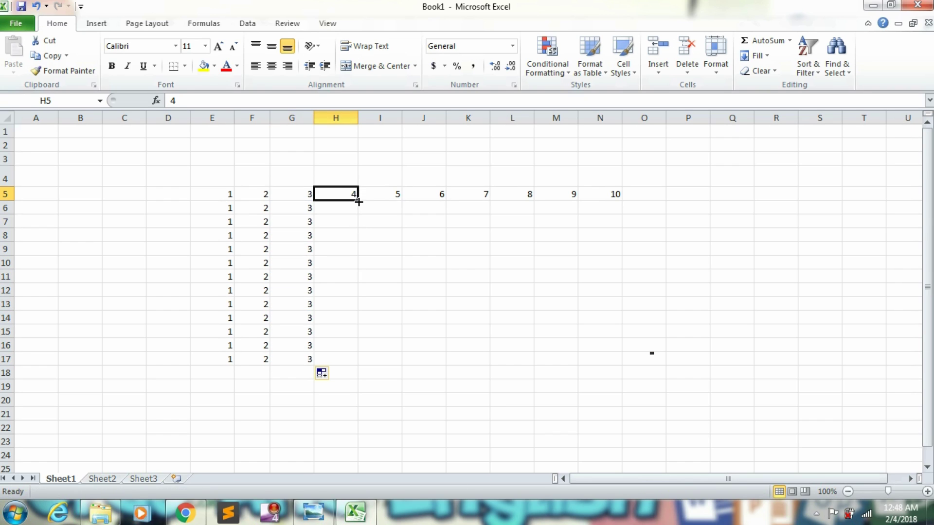
drag(357, 200, 340, 361)
click(398, 195)
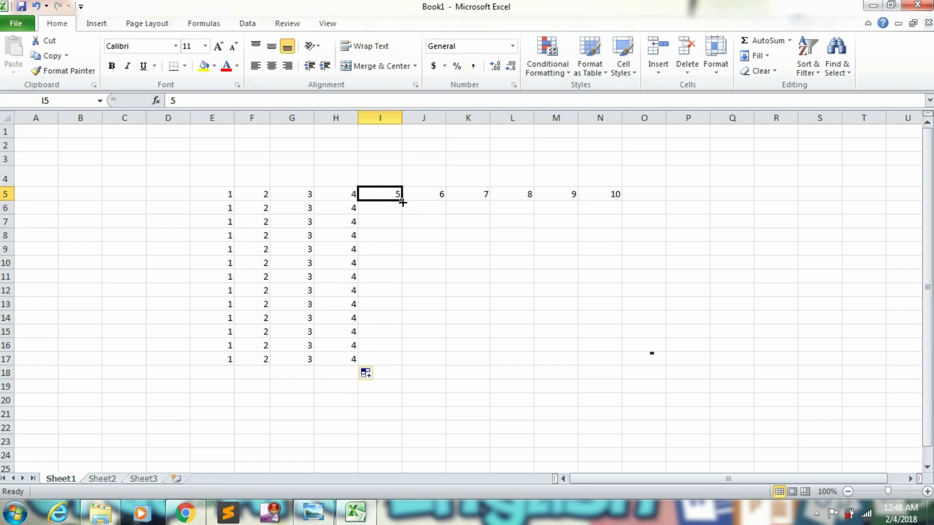
drag(403, 201, 395, 357)
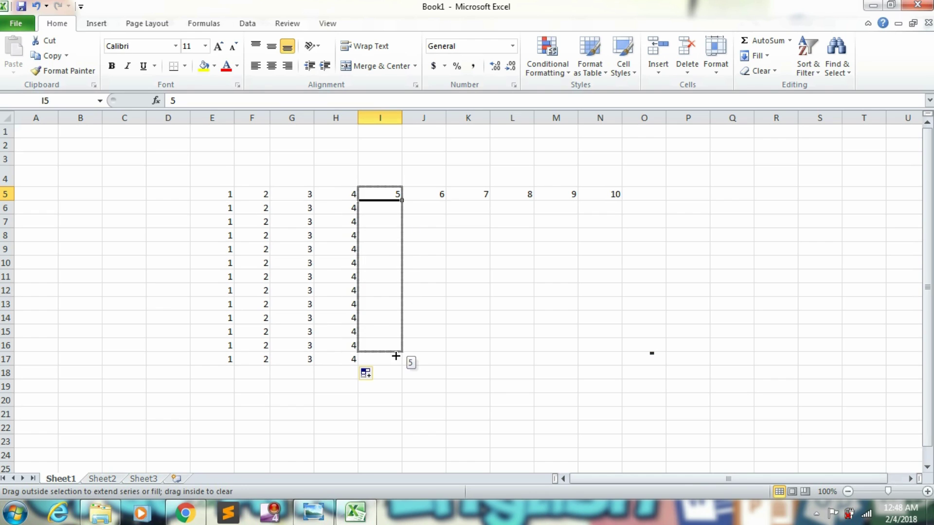
drag(395, 359, 395, 359)
- Fill 6, 7 and 8 down columns J, K and L to row 17
click(438, 196)
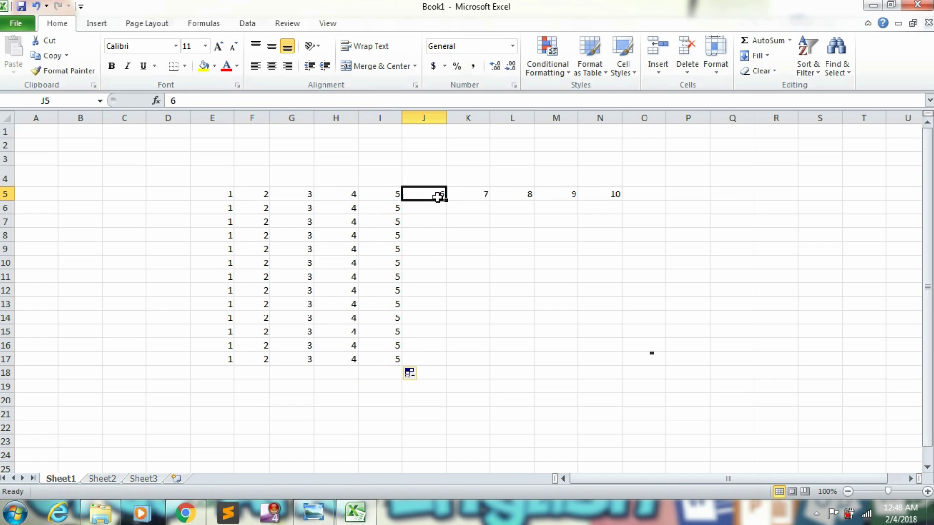
drag(447, 200, 443, 265)
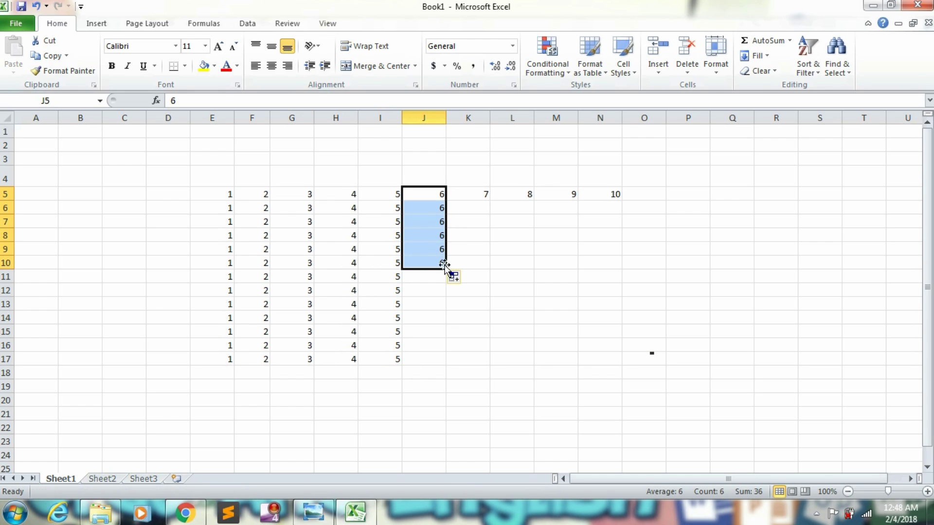
mouse_move(445, 267)
mouse_down()
mouse_move(444, 372)
mouse_move(445, 363)
mouse_up()
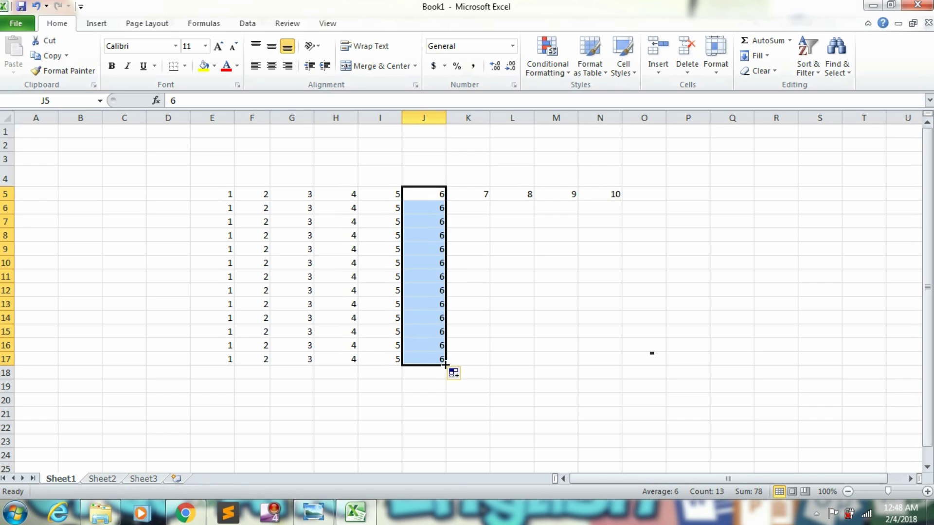
click(485, 196)
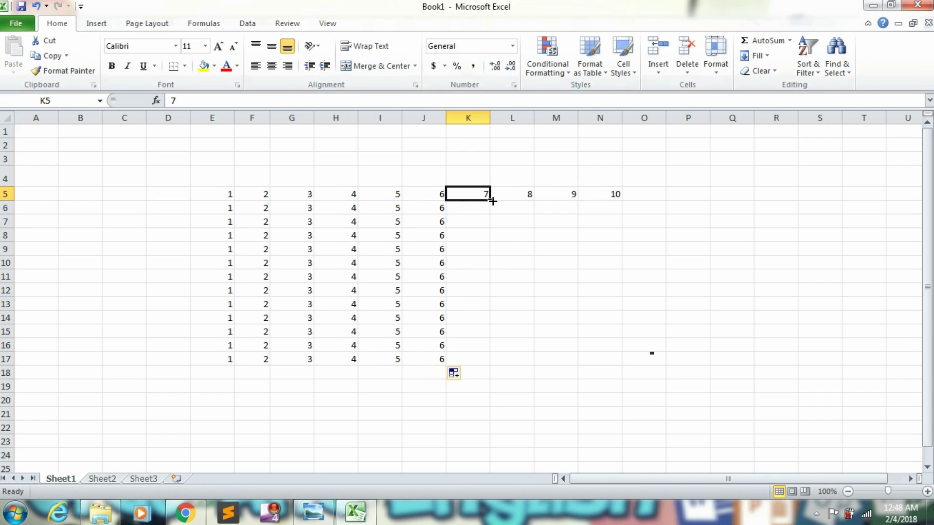
drag(492, 200, 476, 361)
click(528, 190)
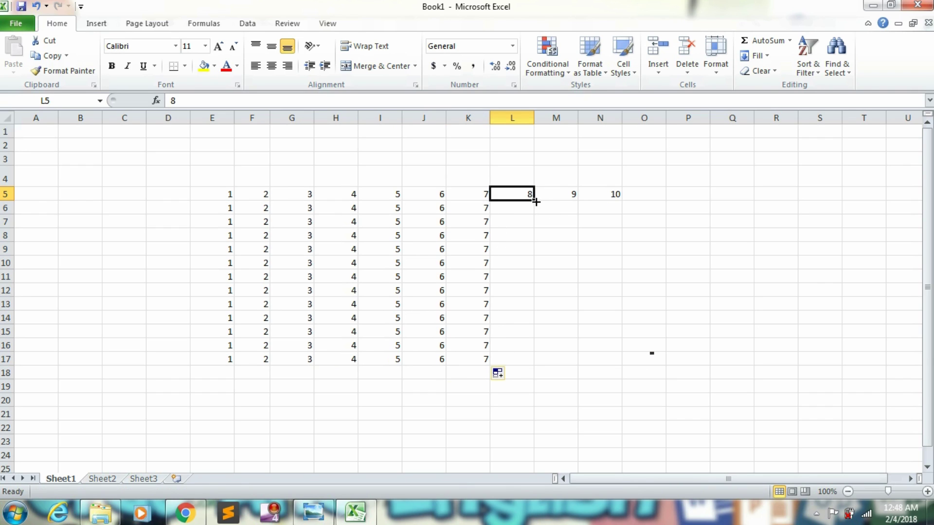
drag(535, 202, 523, 349)
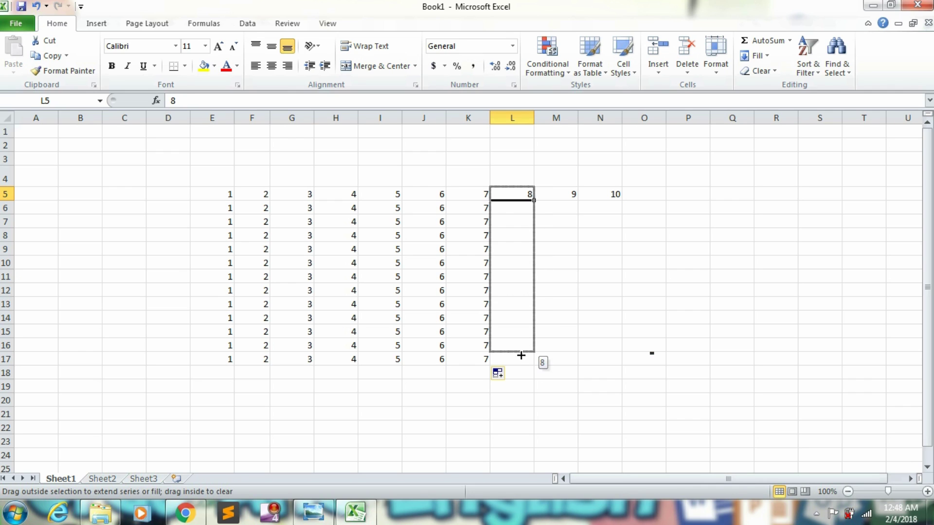
drag(521, 356, 518, 361)
click(573, 206)
- Fill 9 and 10 down columns M and N to row 17
click(576, 194)
drag(580, 201, 572, 360)
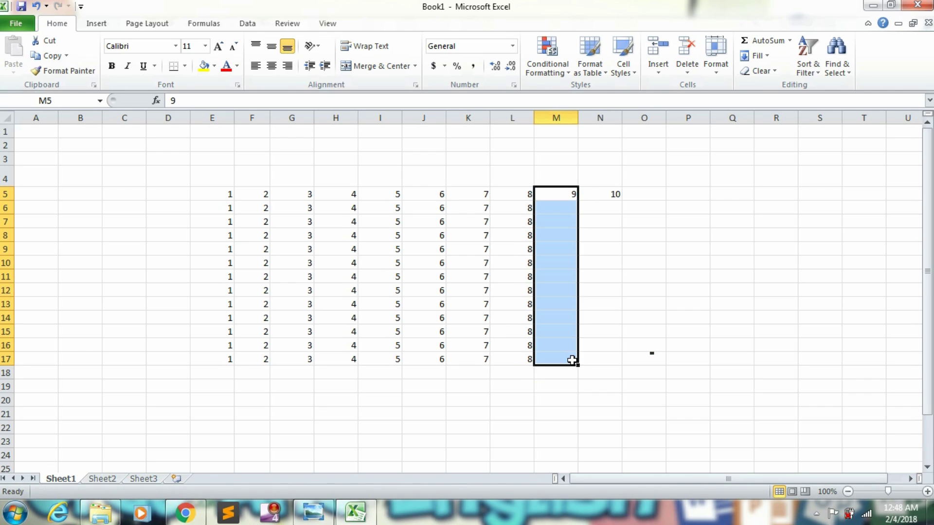
click(573, 200)
drag(587, 203, 573, 192)
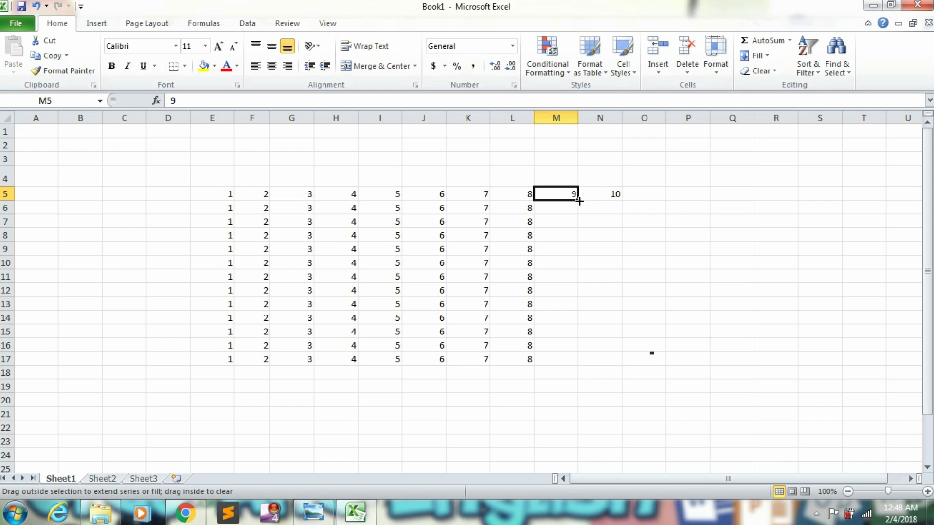
drag(579, 201, 566, 360)
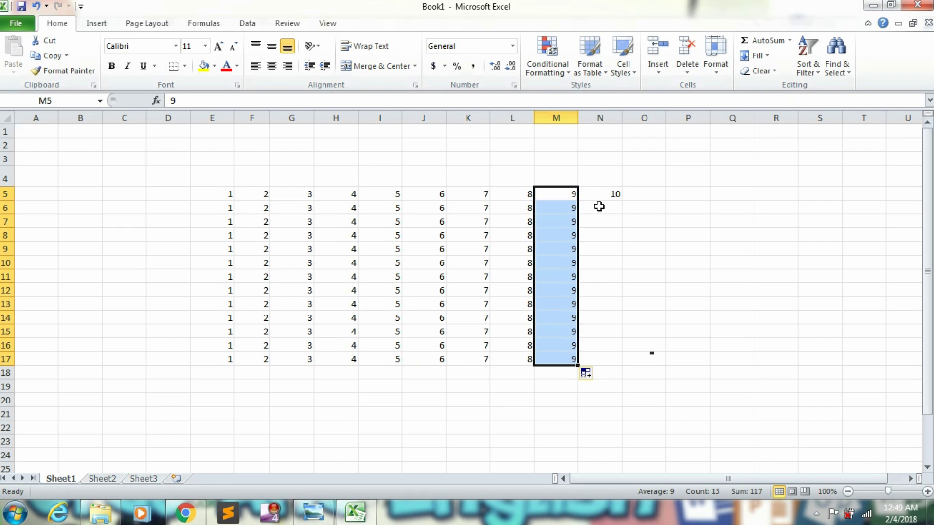
click(616, 195)
drag(623, 200, 613, 360)
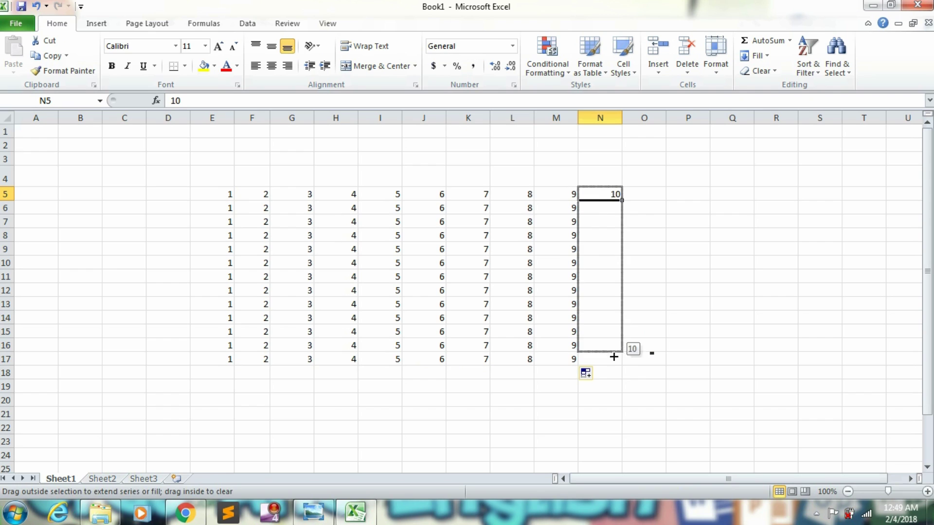
click(661, 257)
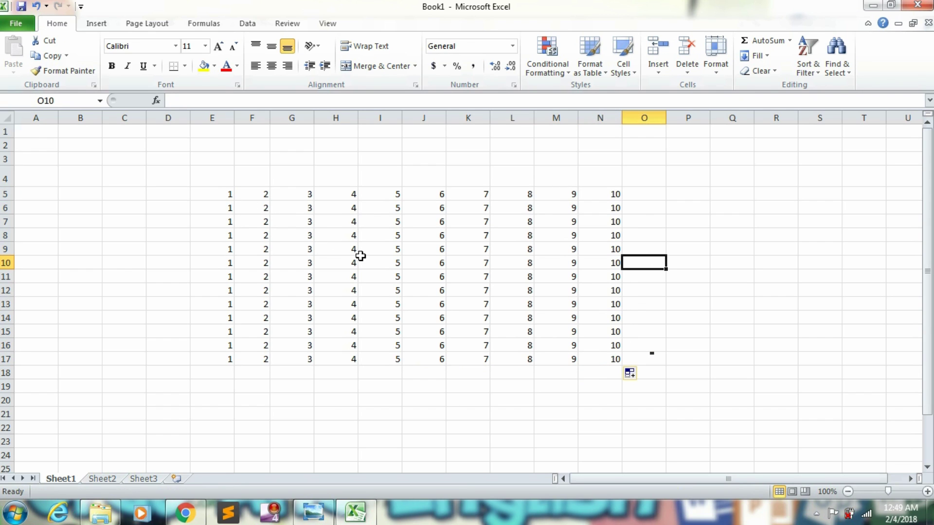
- Label E4 'name' and F4 'roll', shrinking the roll label's font size twice
click(674, 192)
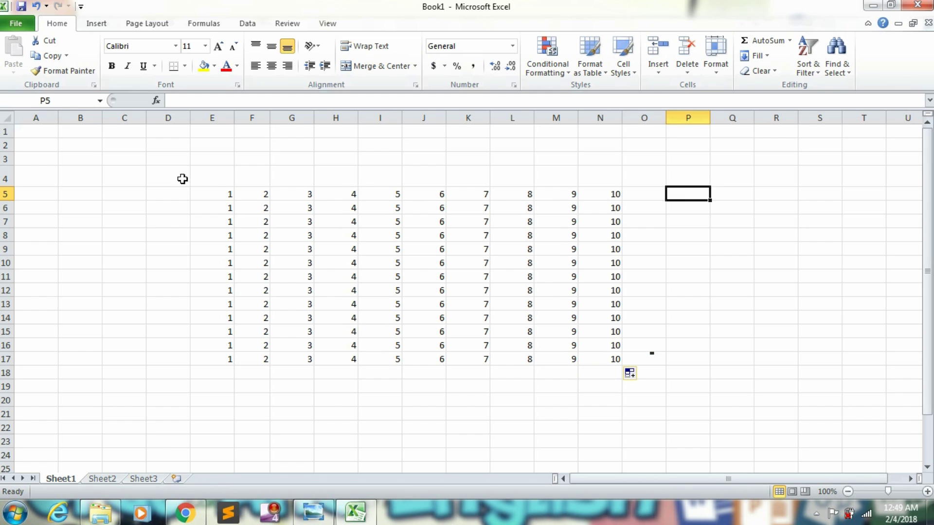
click(210, 178)
text(name)
click(246, 178)
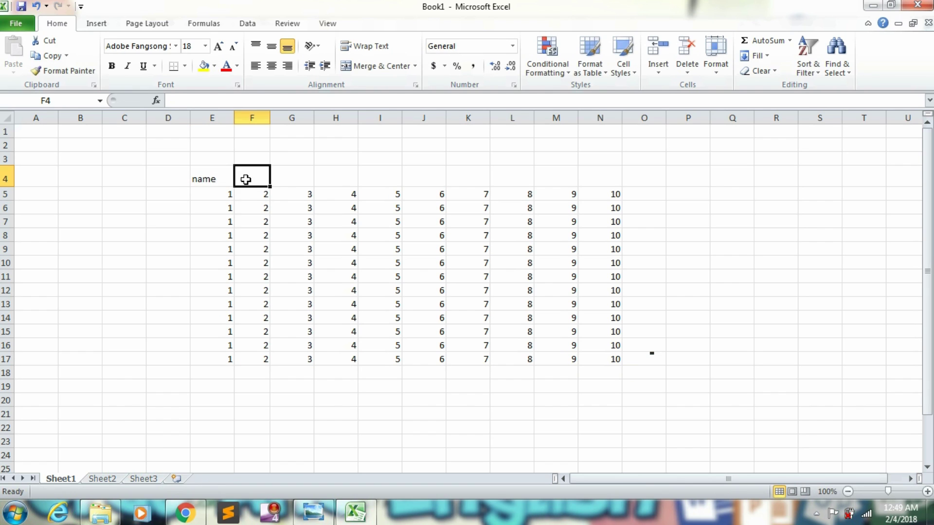
text(ro)
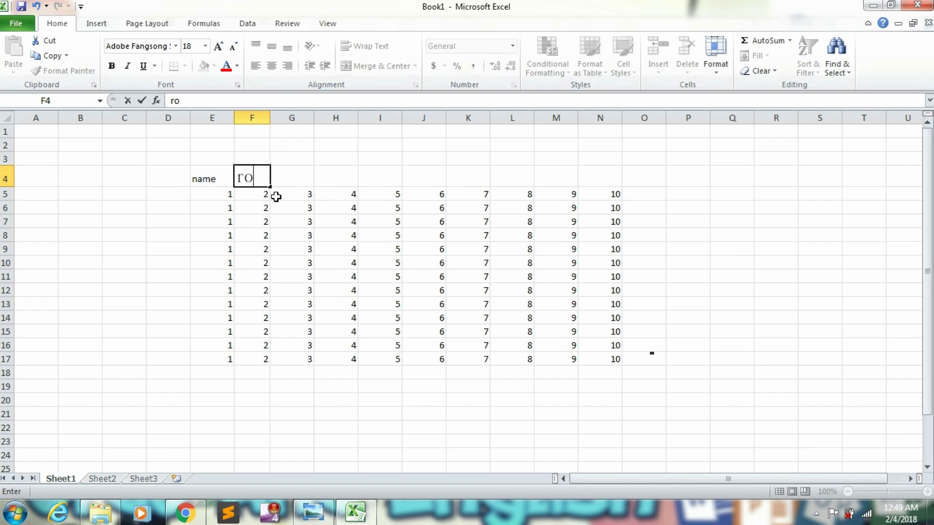
click(287, 183)
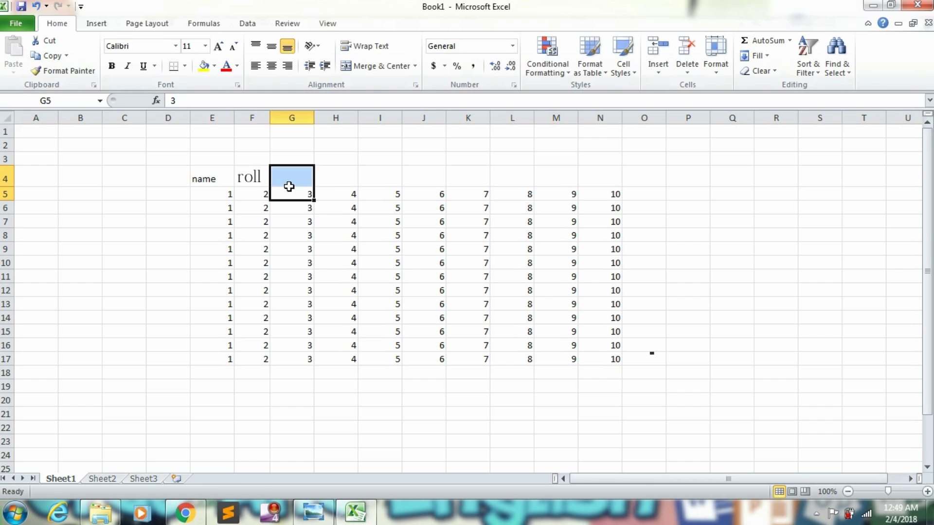
click(258, 178)
click(234, 47)
click(234, 47)
- Enter 'class' in G4, then reselect the name header in E4
click(306, 181)
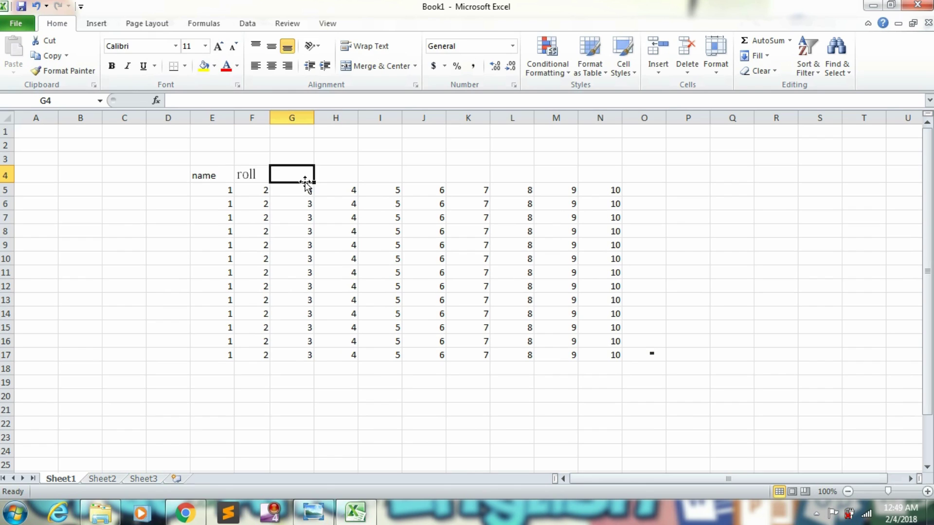
text(class)
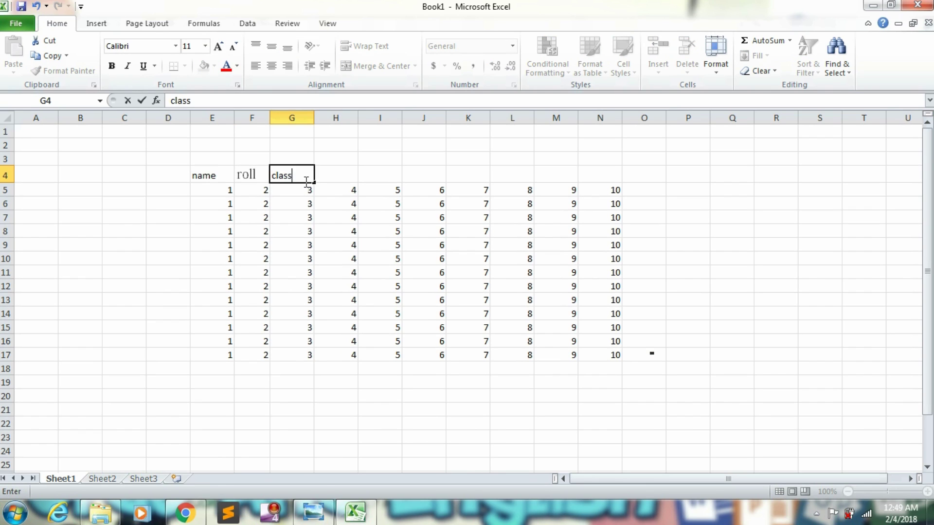
click(337, 181)
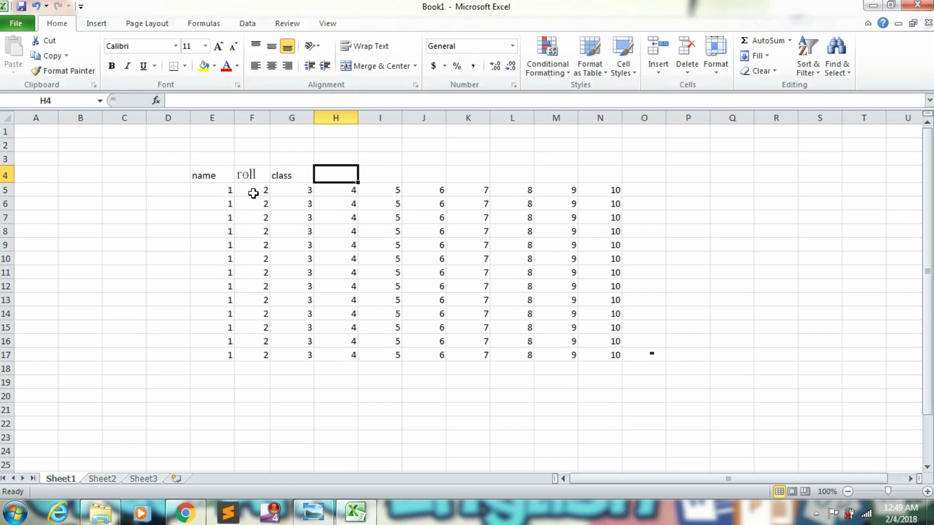
click(208, 187)
click(233, 272)
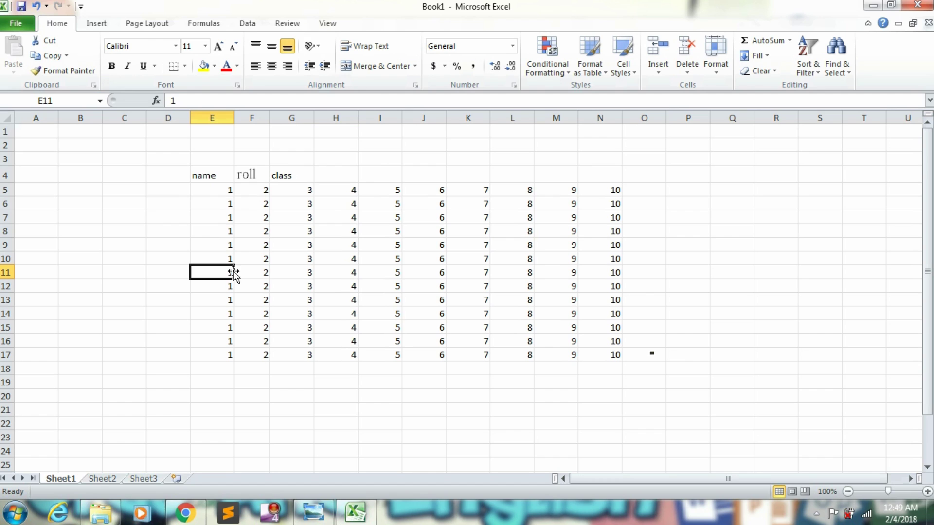
click(210, 175)
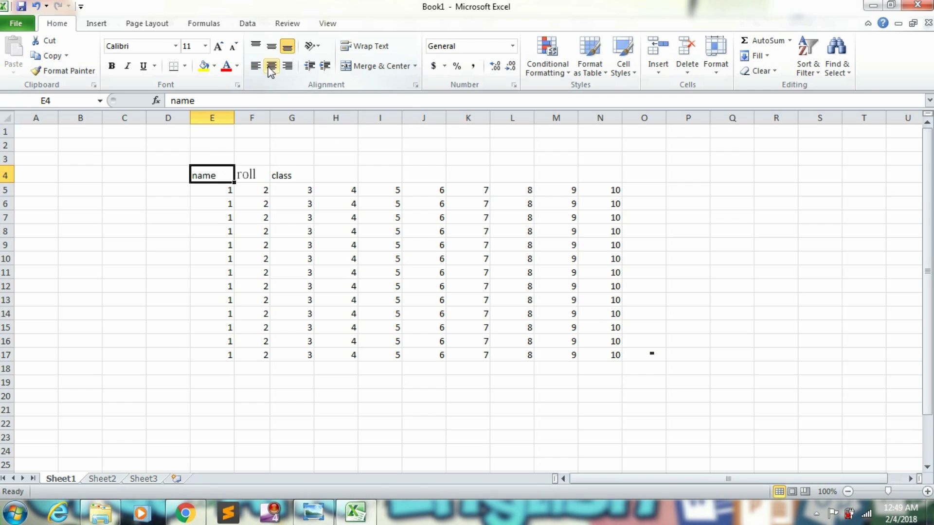
- Try right and left alignment on the name header, settling on centred
click(271, 68)
click(284, 68)
click(255, 66)
click(271, 66)
click(288, 66)
click(255, 67)
click(271, 67)
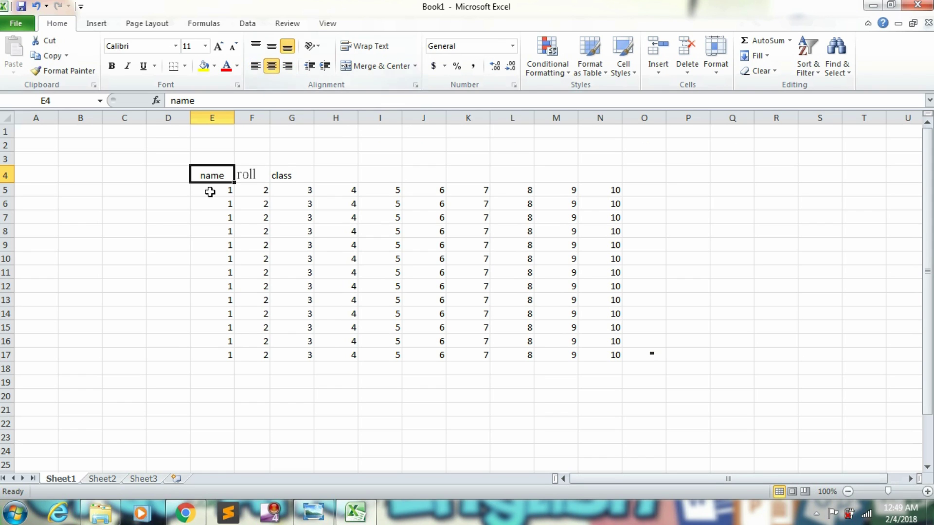
- Centre the numbers in E5:N17, try Middle Align, and return to Bottom Align
click(196, 214)
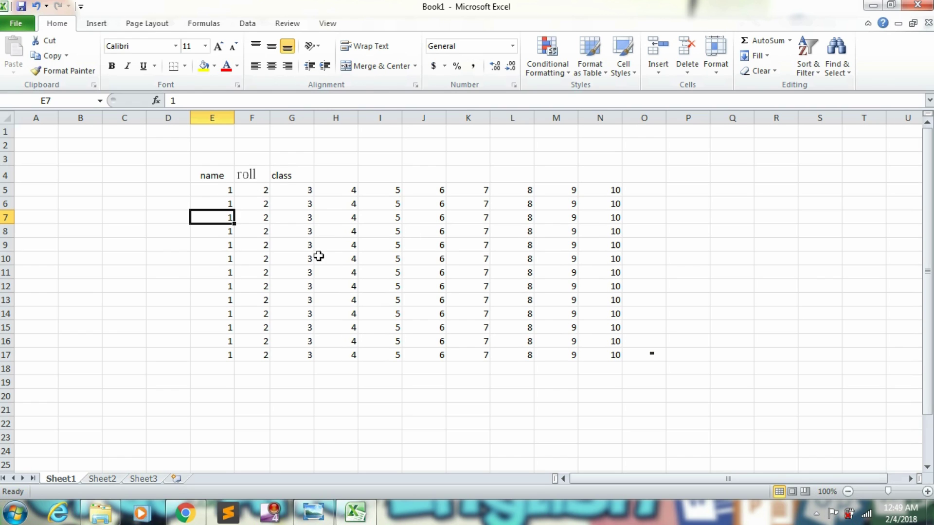
mouse_move(222, 191)
mouse_down()
mouse_move(291, 241)
mouse_move(595, 356)
mouse_up()
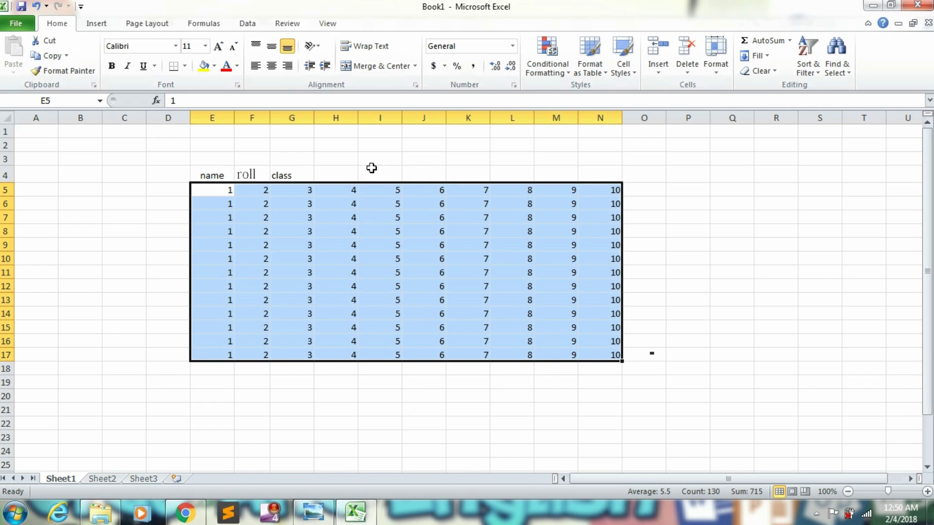
click(272, 68)
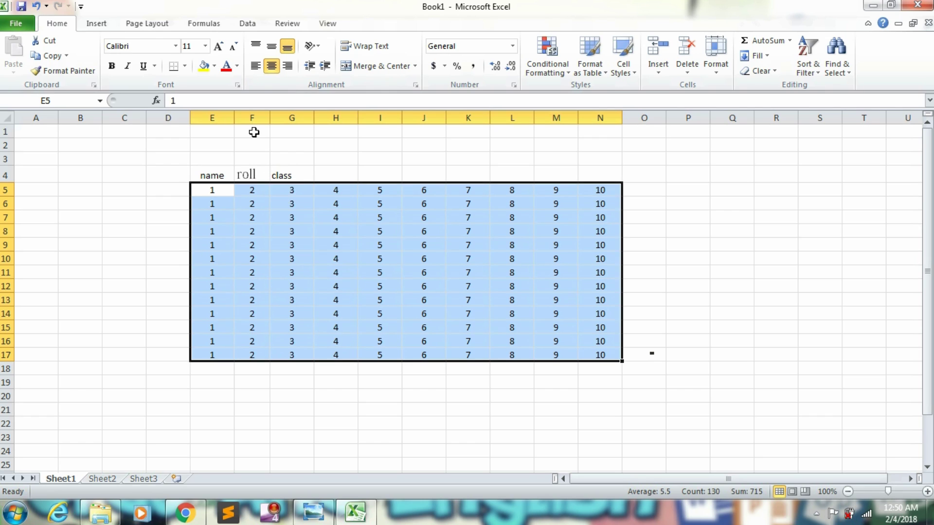
click(272, 47)
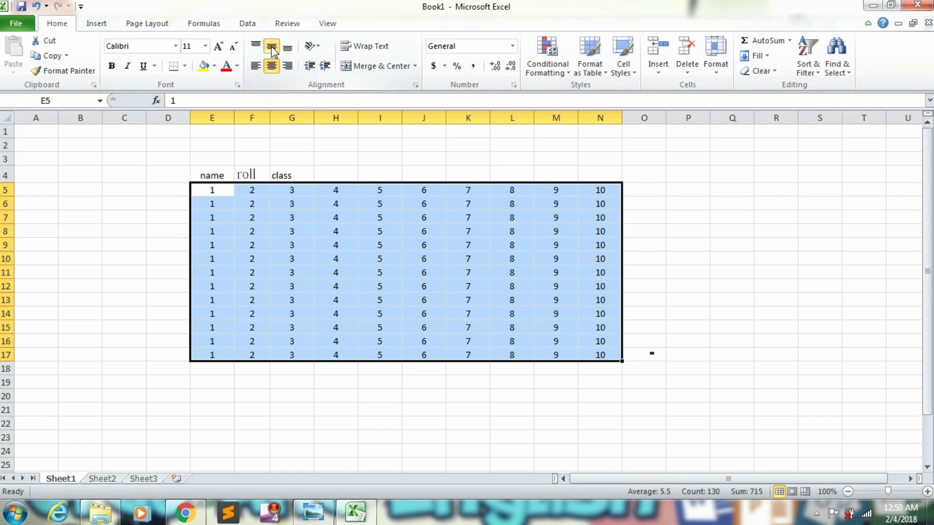
click(287, 47)
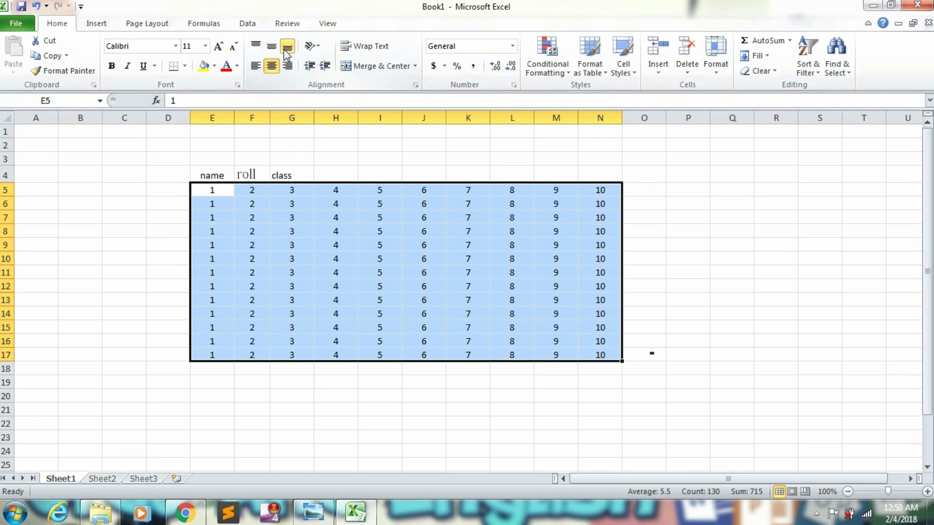
click(273, 47)
click(288, 47)
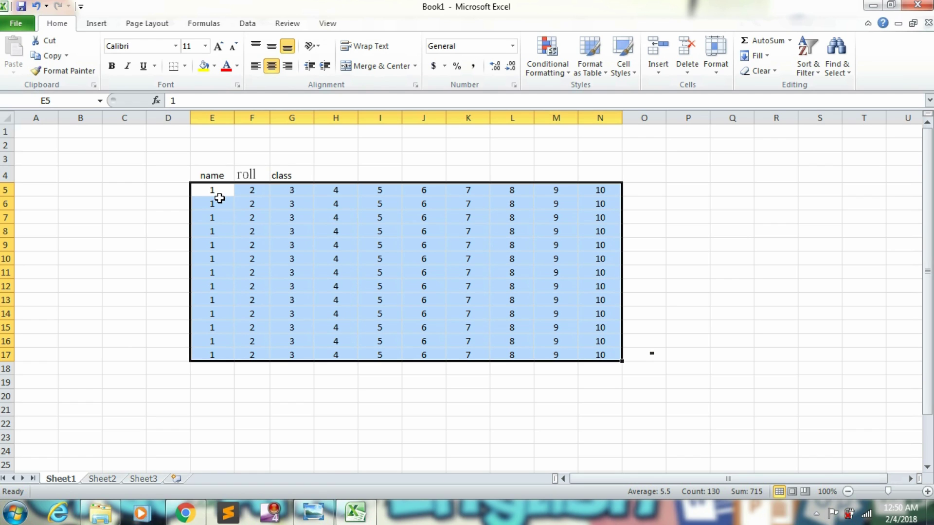
- Check the fonts of the E4 and F4 headers, ending on cell E3
click(186, 173)
click(243, 176)
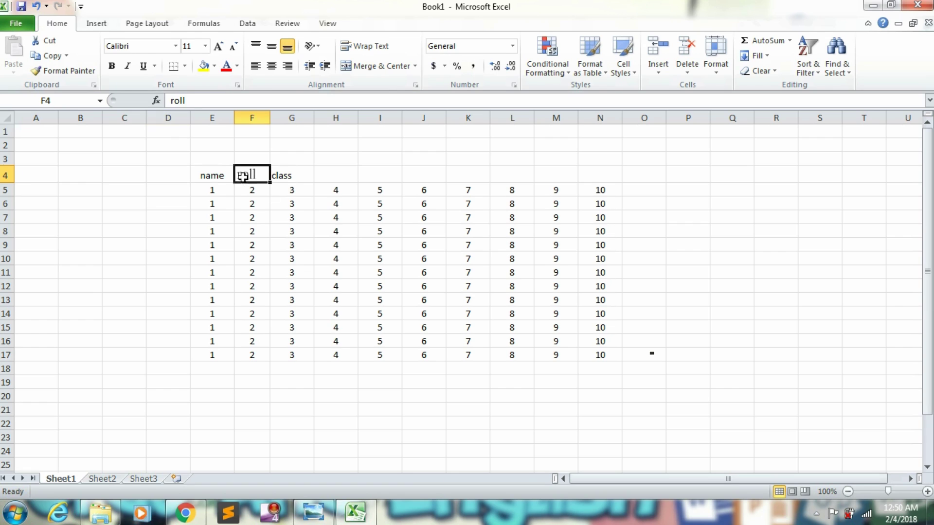
click(224, 178)
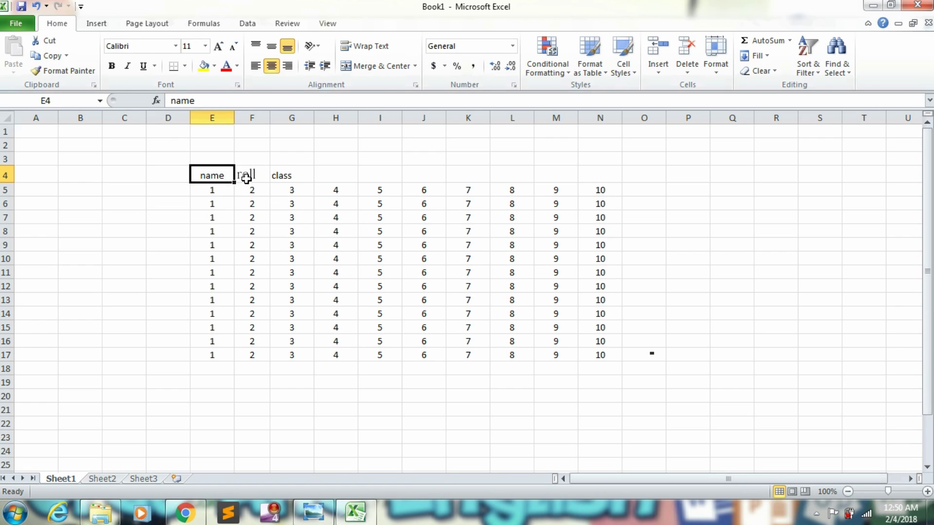
click(247, 178)
click(311, 208)
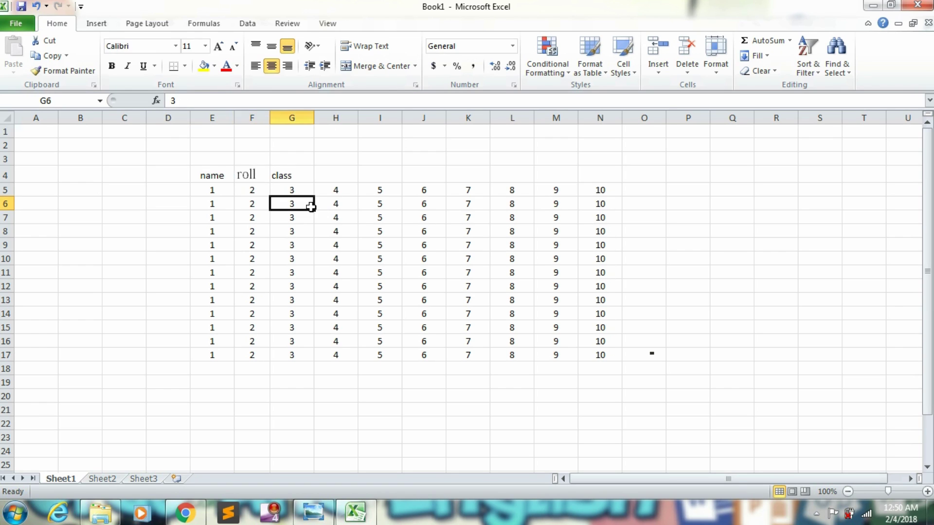
click(247, 174)
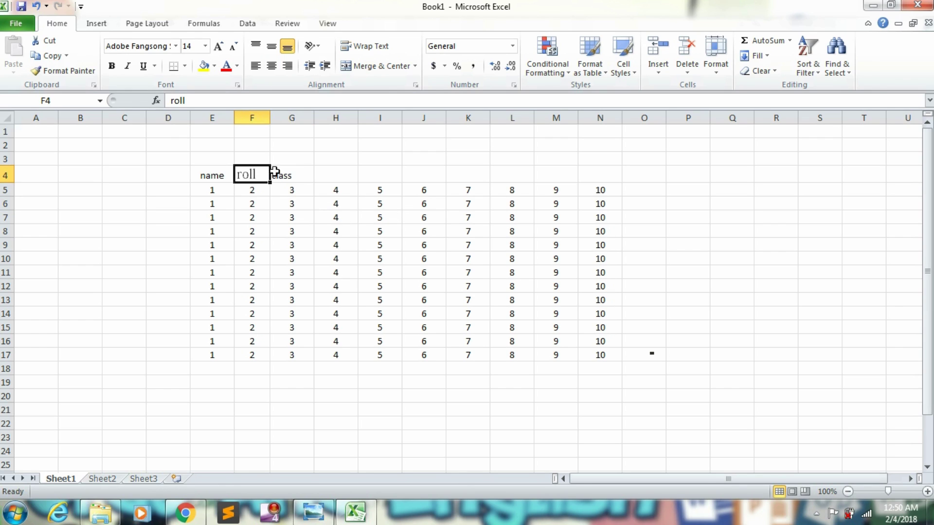
click(248, 161)
click(220, 162)
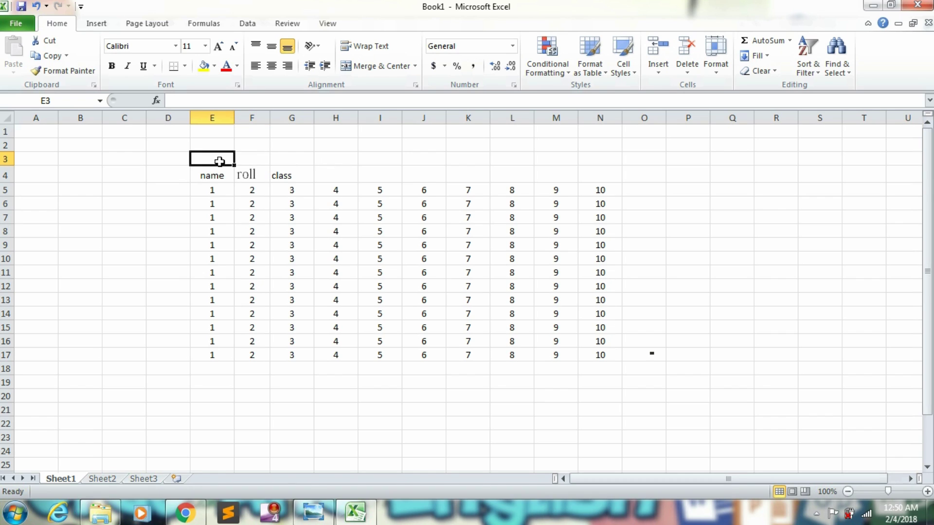
- Merge and centre cells E3:N3 into a single title cell
drag(218, 161, 596, 164)
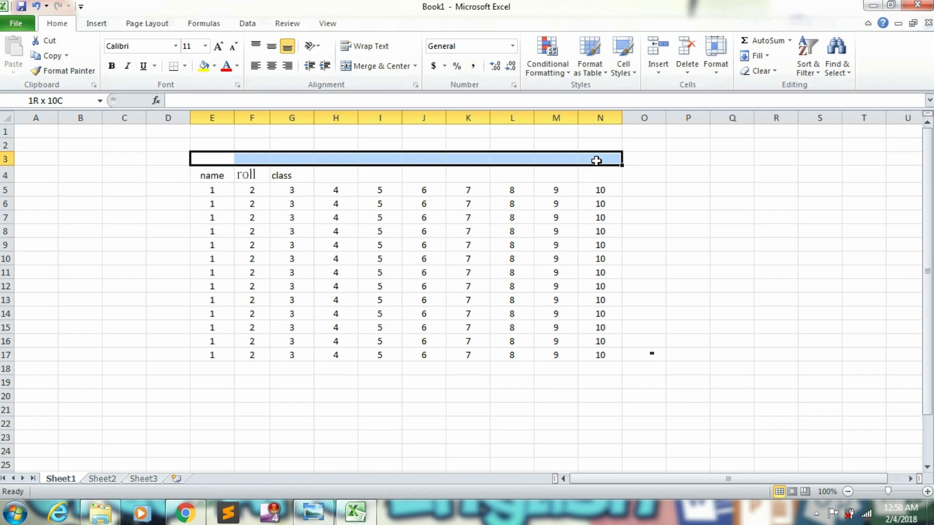
drag(596, 162, 596, 163)
click(415, 67)
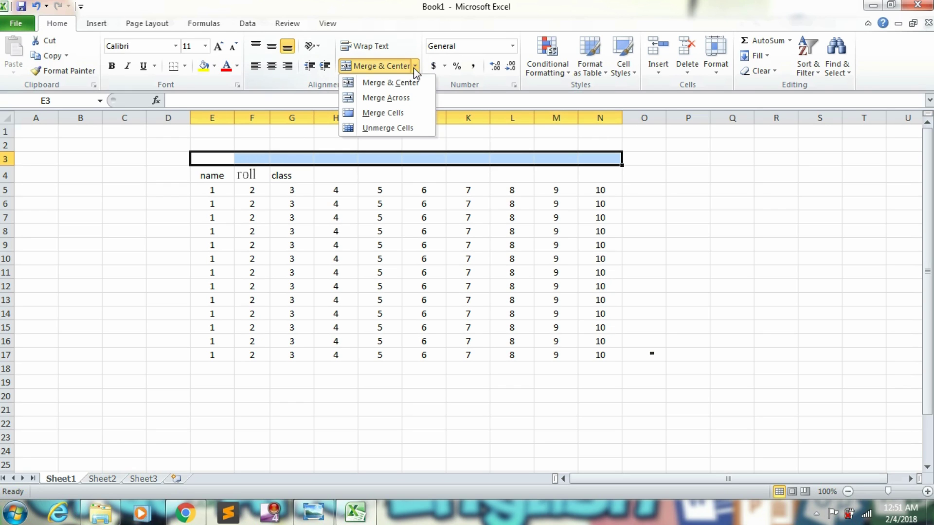
click(393, 84)
click(376, 177)
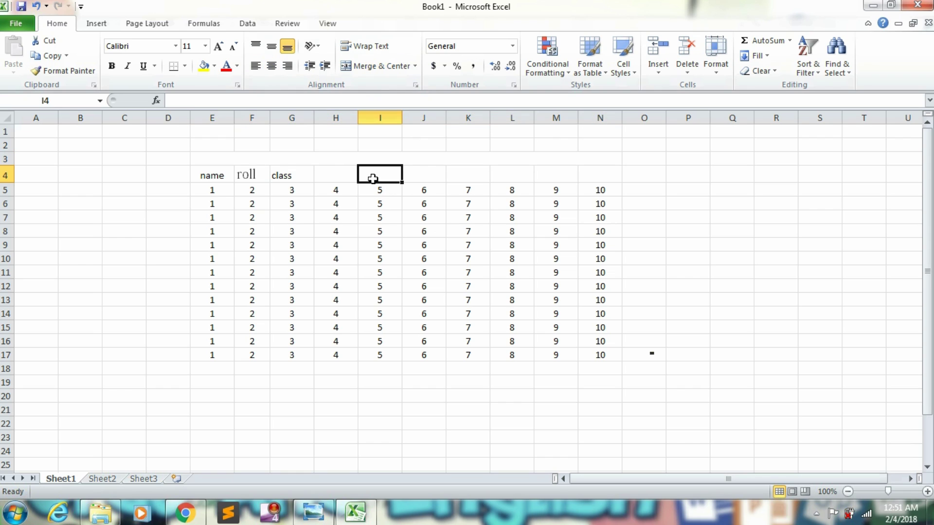
- Type 'Heading' into the merged title cell
click(367, 159)
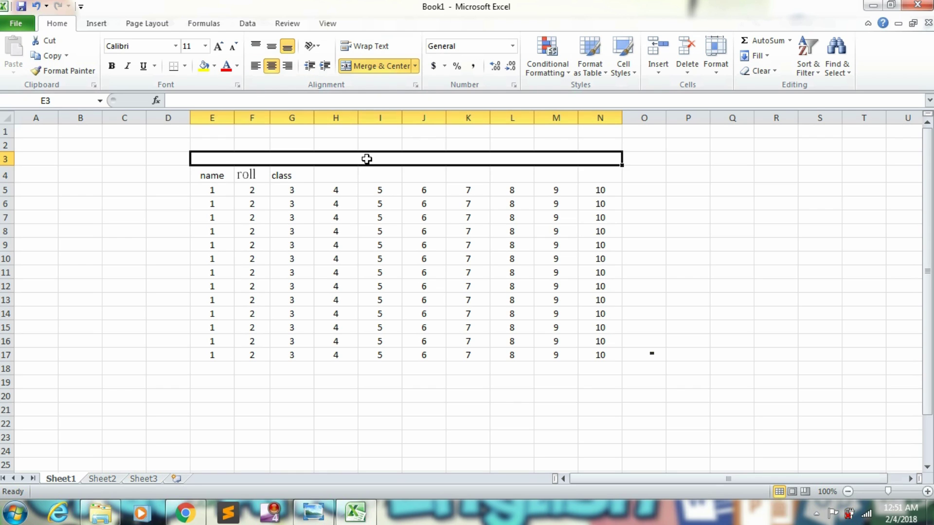
text(H)
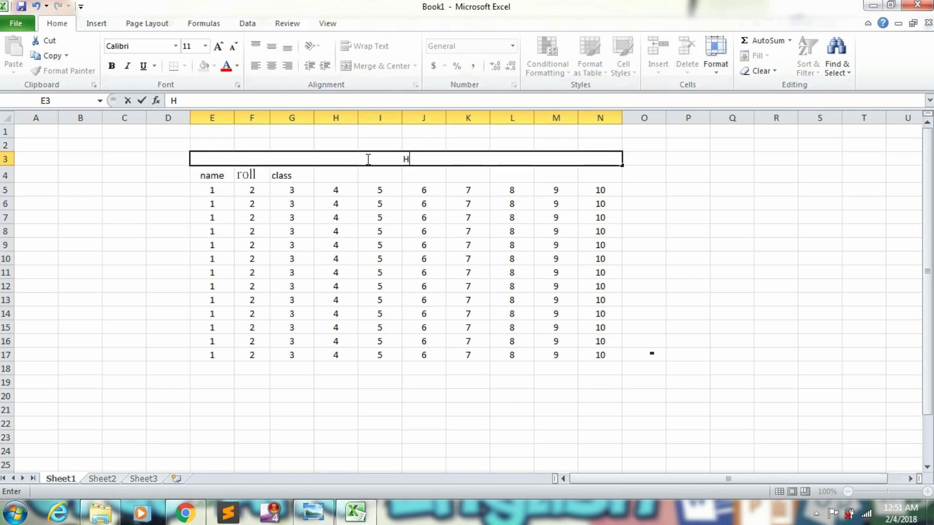
text(eading)
click(379, 177)
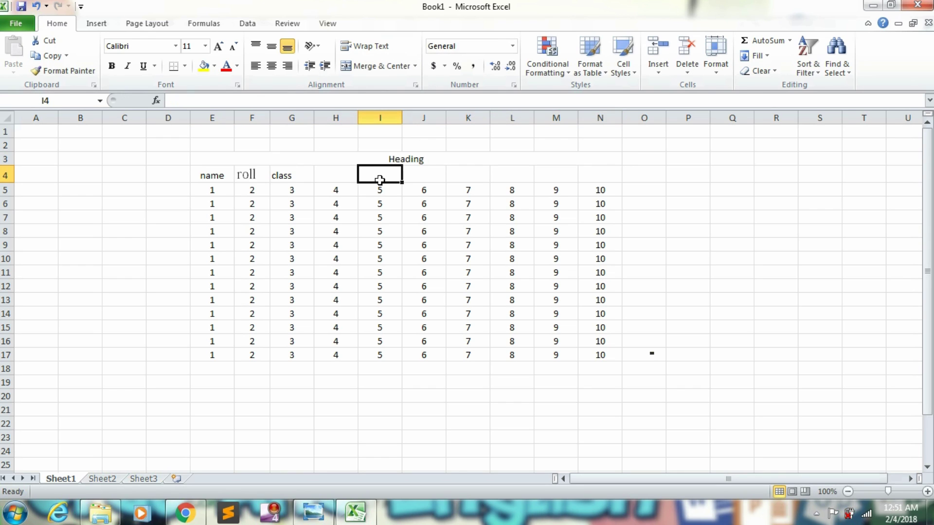
click(396, 160)
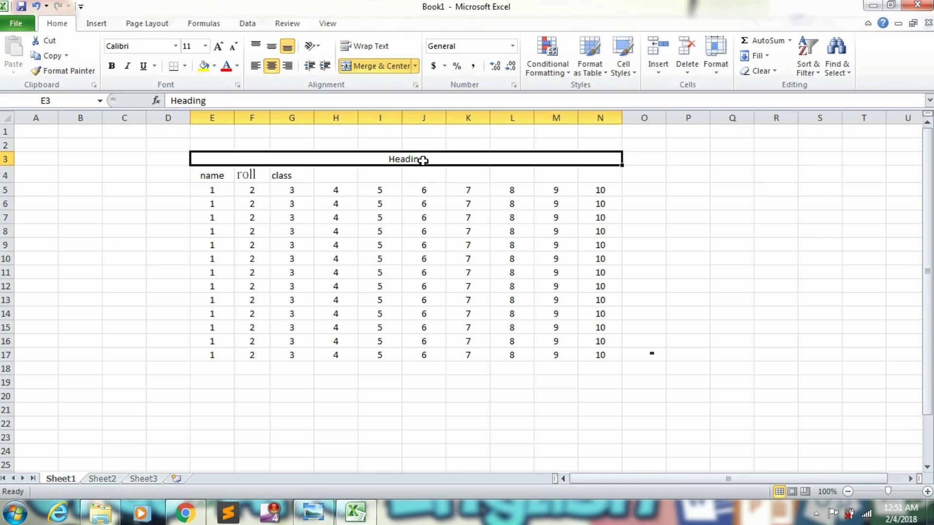
- Enlarge the merged Heading title's font size to 28pt
click(218, 46)
click(219, 46)
click(218, 46)
click(219, 46)
click(218, 46)
click(218, 46)
click(218, 46)
click(219, 46)
click(219, 46)
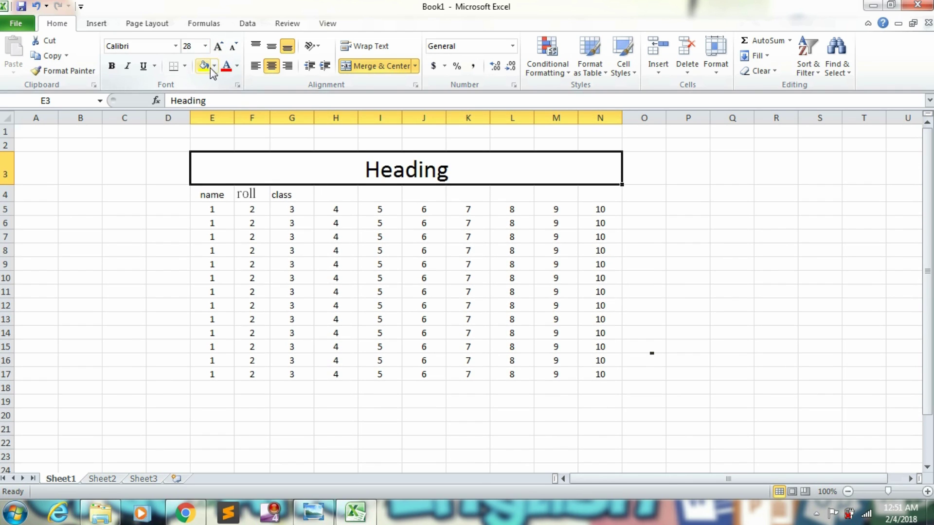
- Make the Heading text green and fill its cell yellow
click(237, 68)
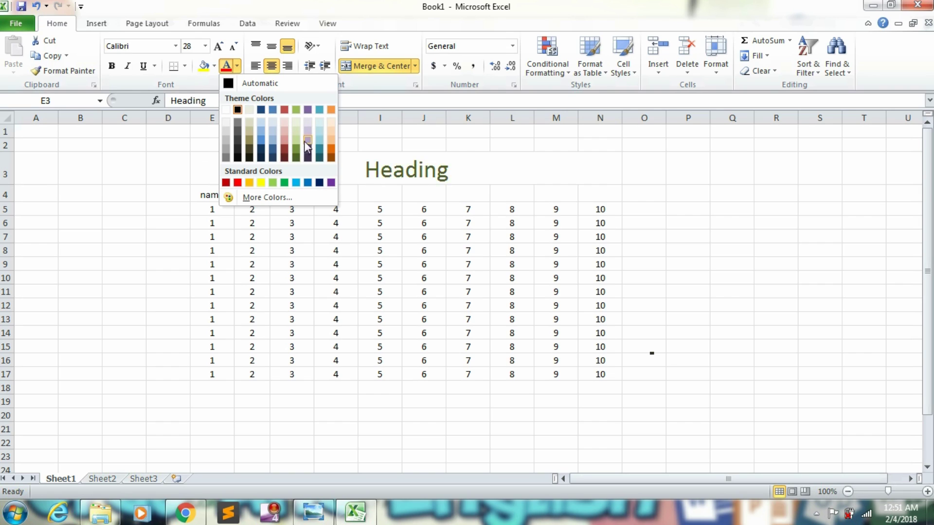
click(284, 183)
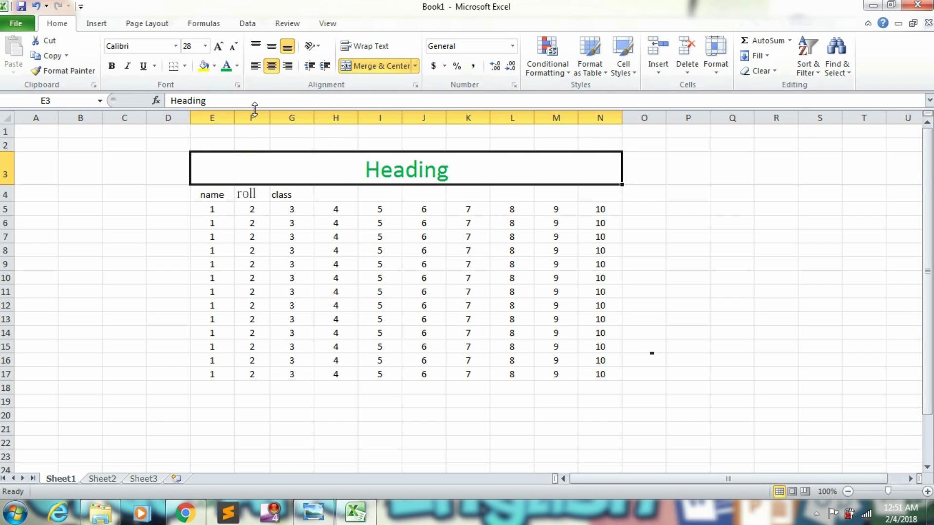
click(214, 65)
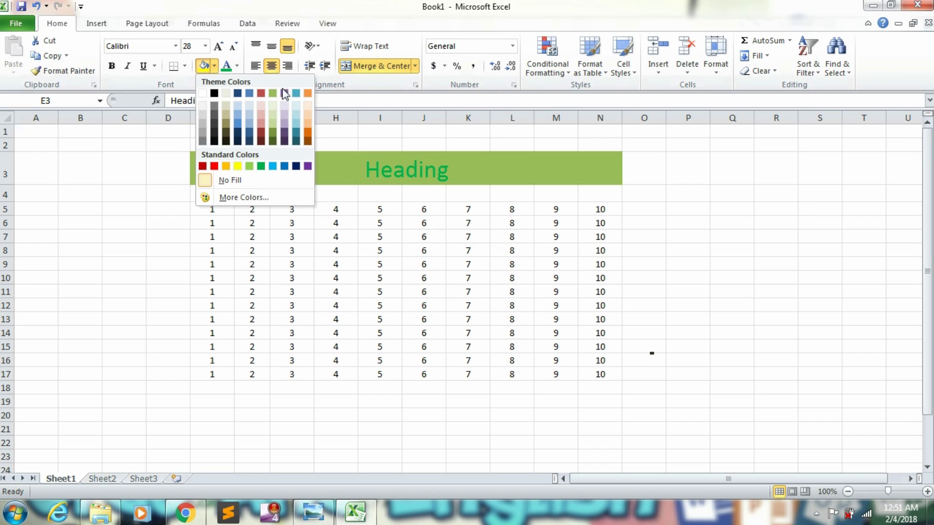
click(239, 165)
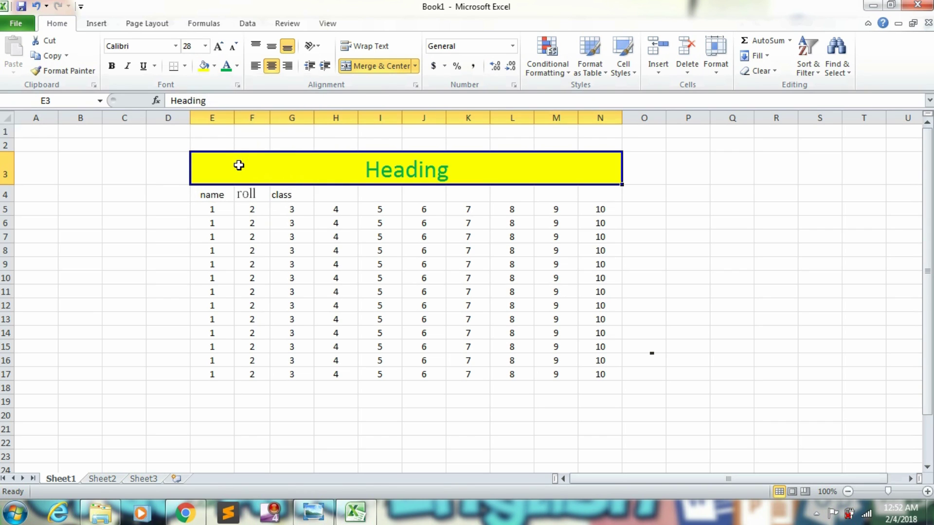
- Check the formatted heading, then select the whole table E3:N17 including the heading
click(219, 208)
click(246, 163)
click(176, 224)
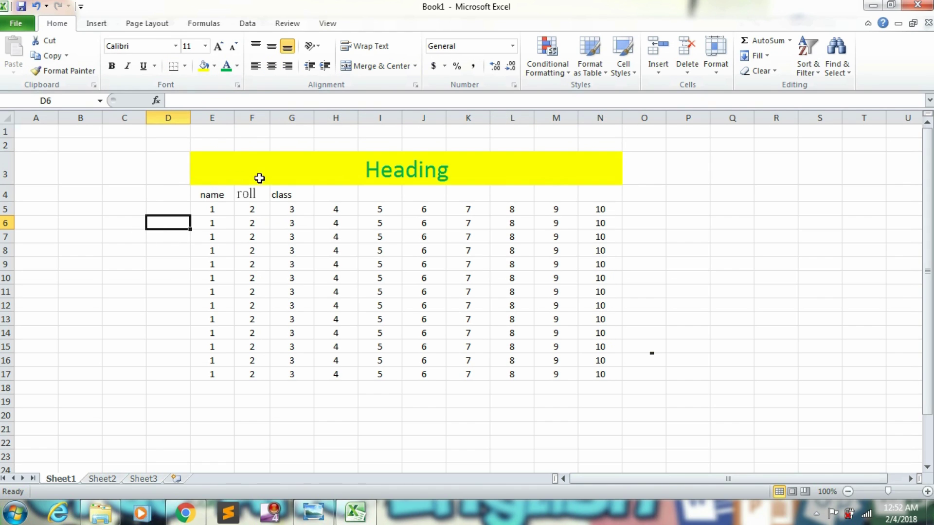
click(140, 174)
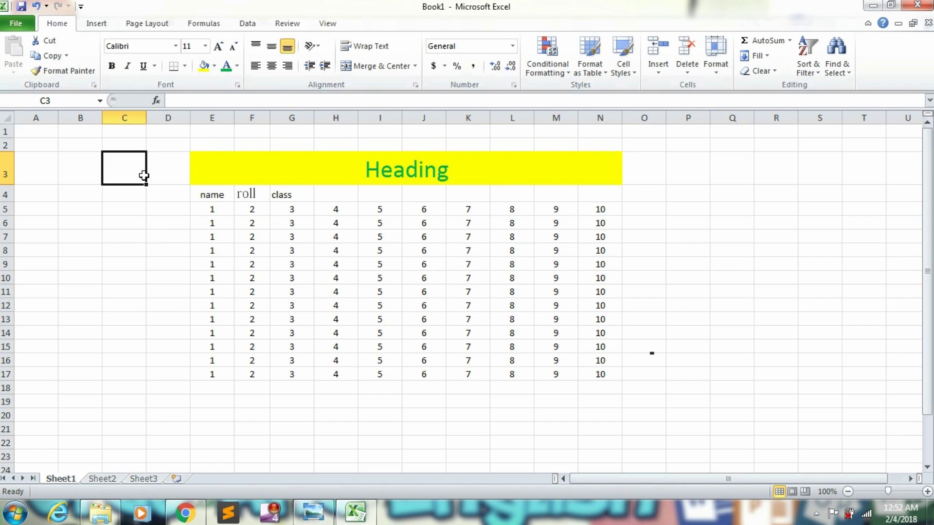
click(198, 159)
drag(199, 159, 232, 370)
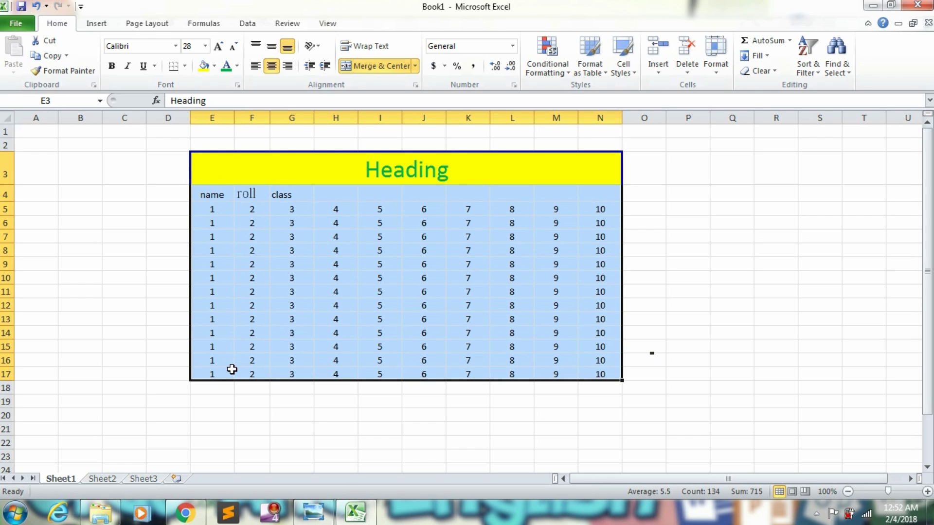
- Apply All Borders to E3:N17, then reselect the table from the Heading down
click(185, 66)
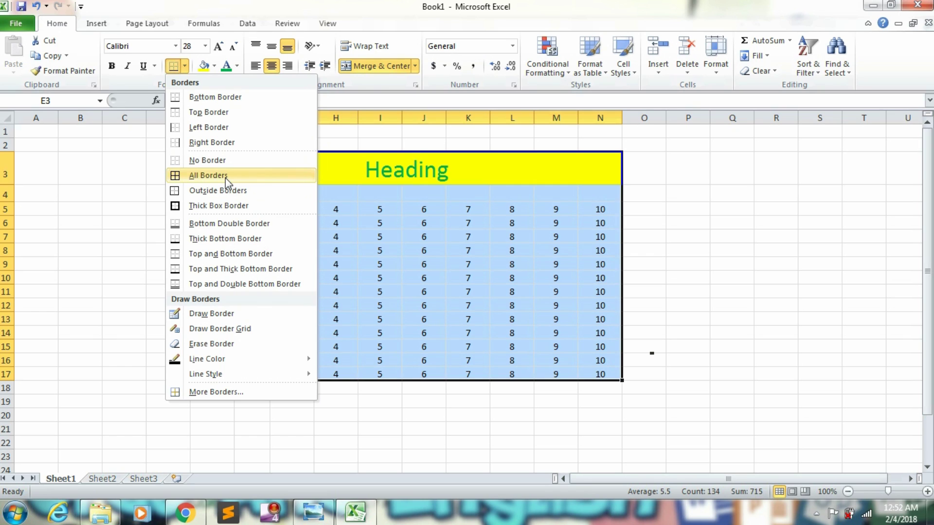
click(210, 177)
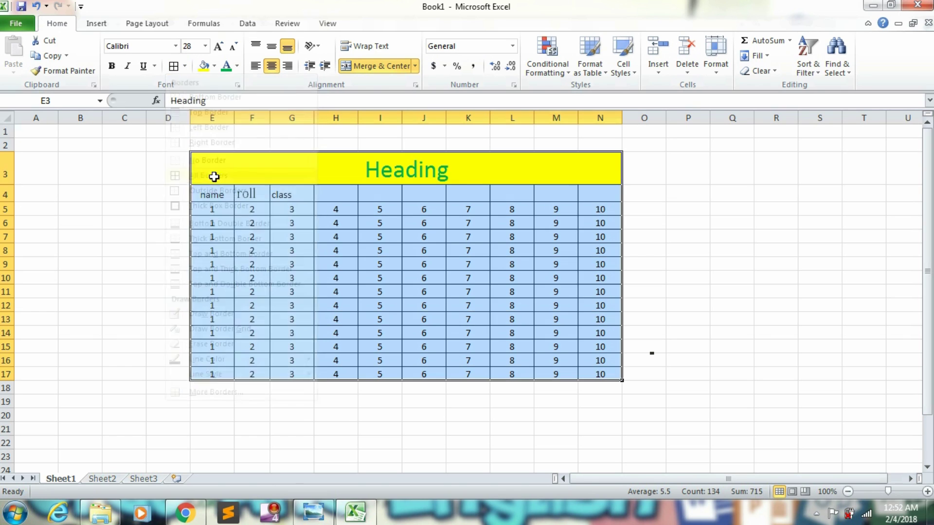
click(706, 237)
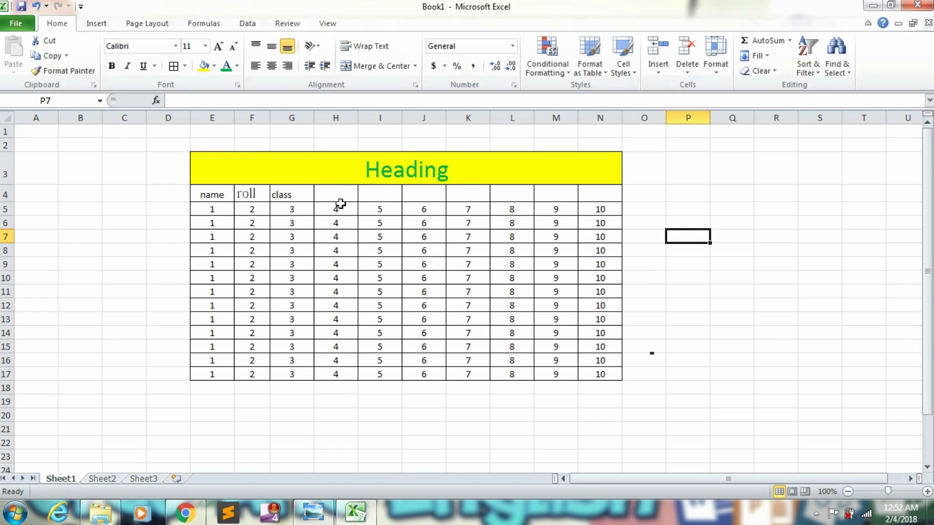
click(260, 178)
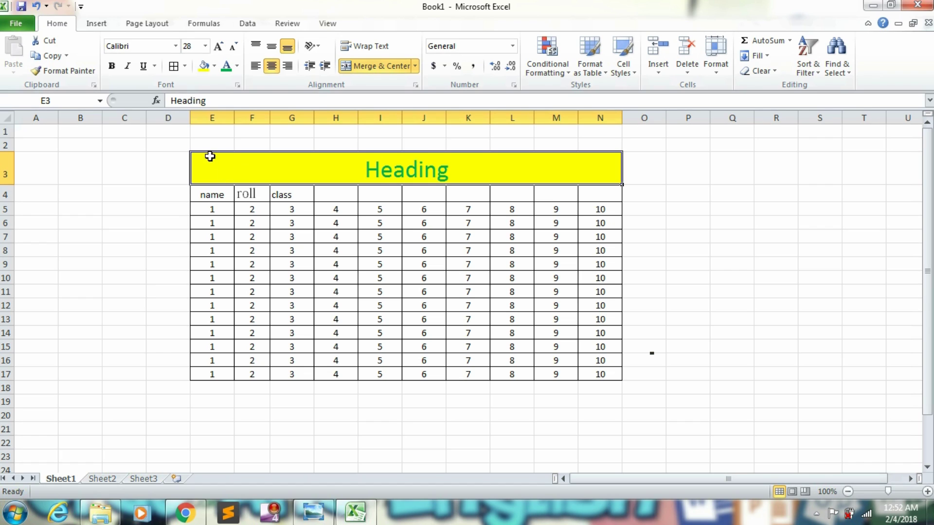
mouse_move(204, 169)
mouse_down()
mouse_move(450, 303)
mouse_move(465, 372)
mouse_up()
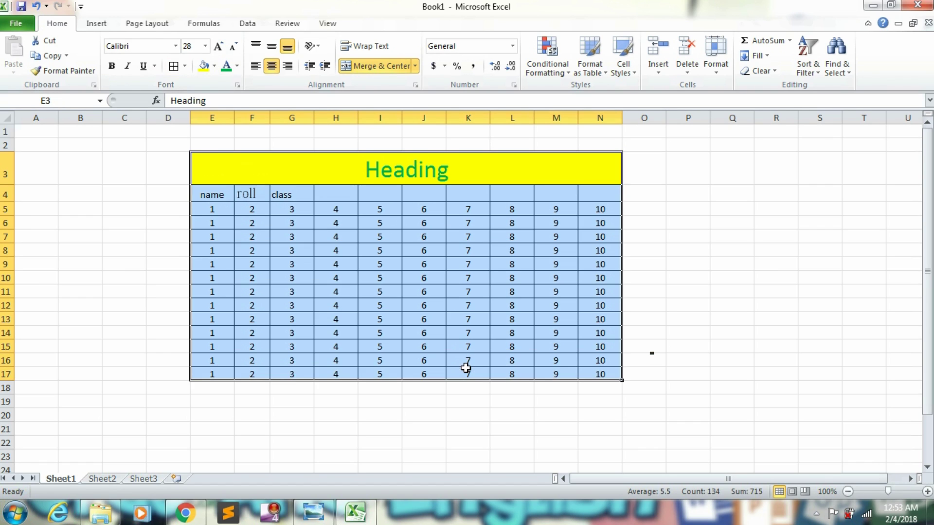
- Remove all borders from the table and give it a thick bottom border
click(186, 68)
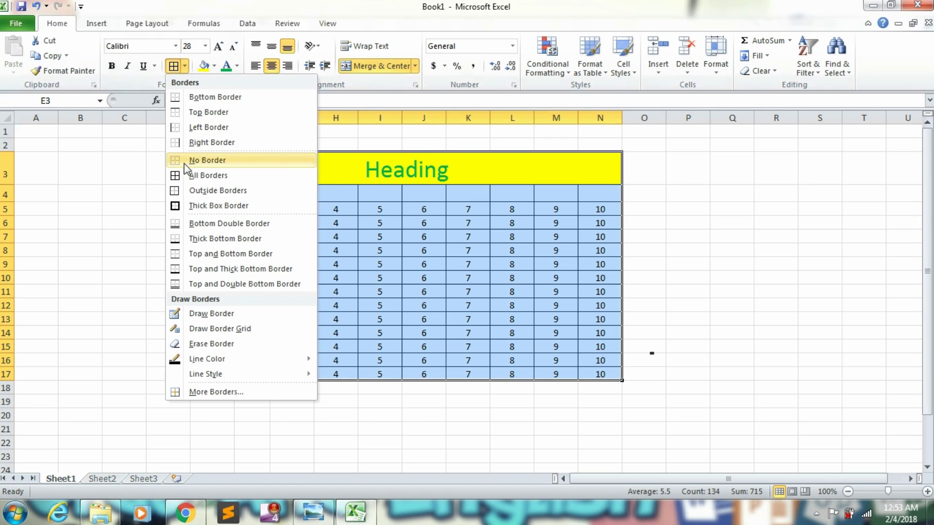
click(194, 159)
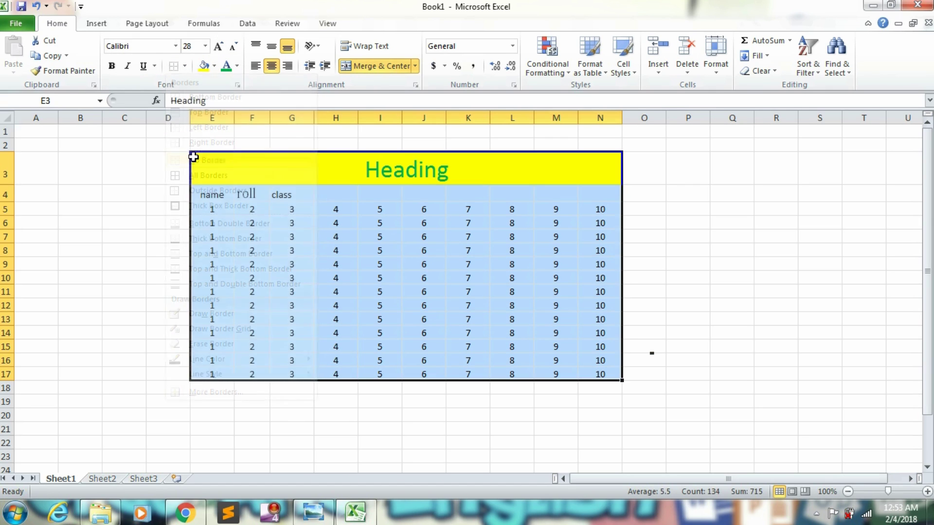
click(185, 66)
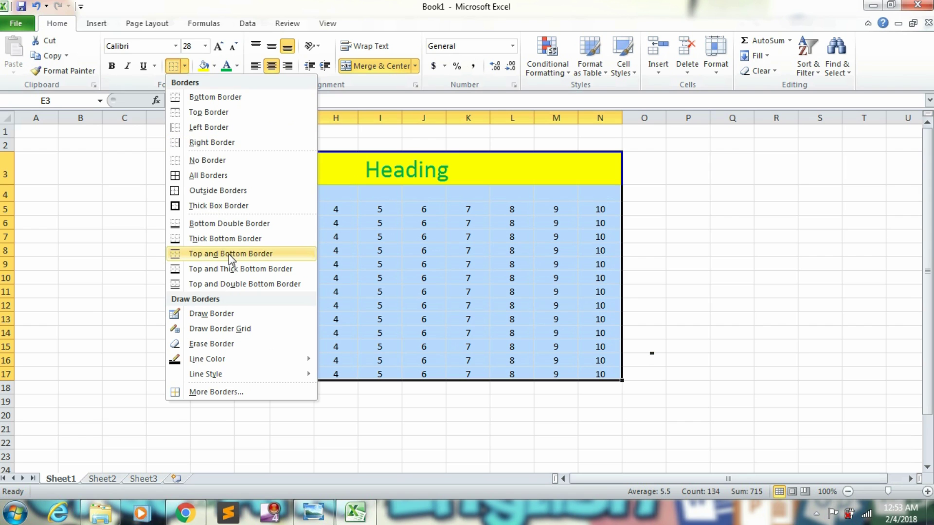
click(225, 223)
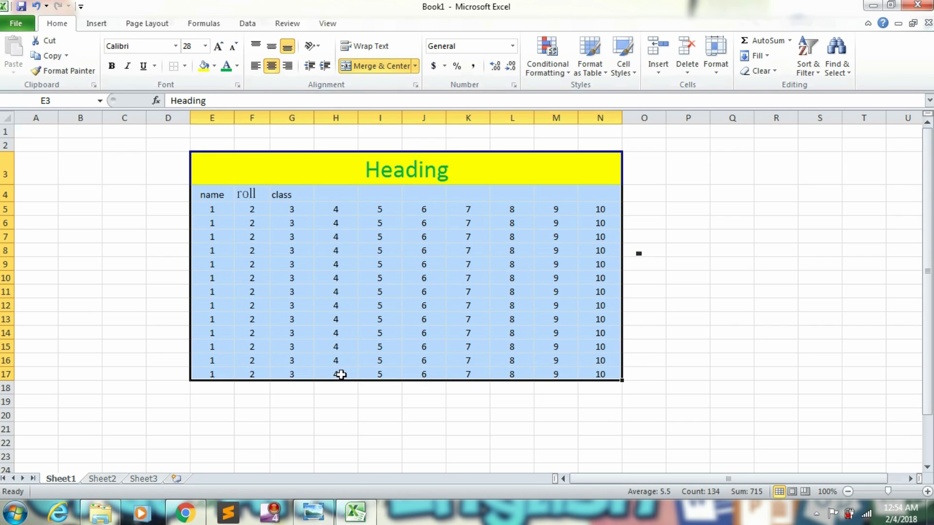
click(185, 66)
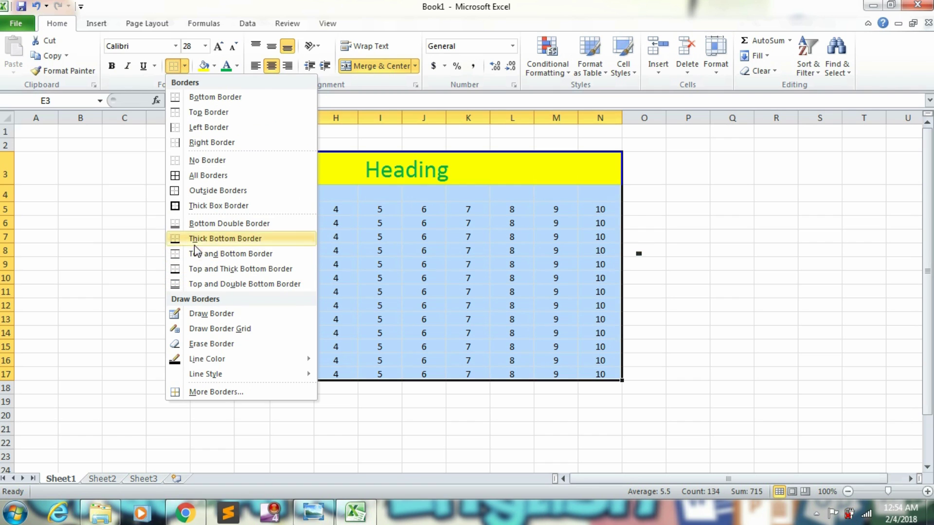
click(222, 224)
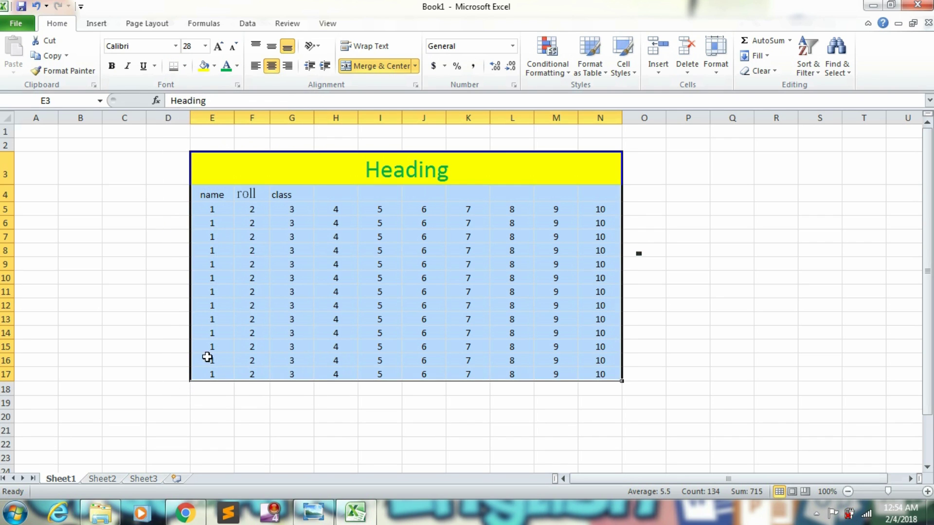
- Reselect the whole table and look through the border and font lists without changing anything
click(212, 333)
click(209, 388)
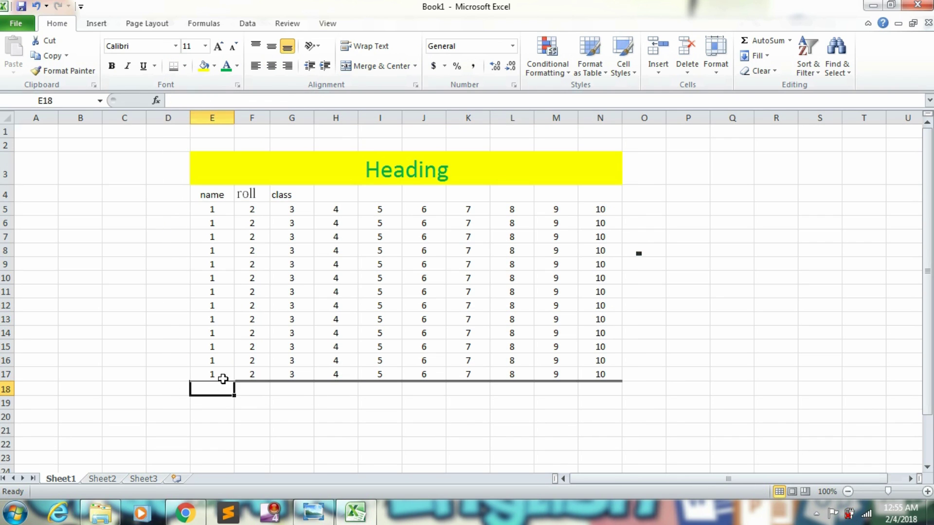
drag(208, 159, 388, 368)
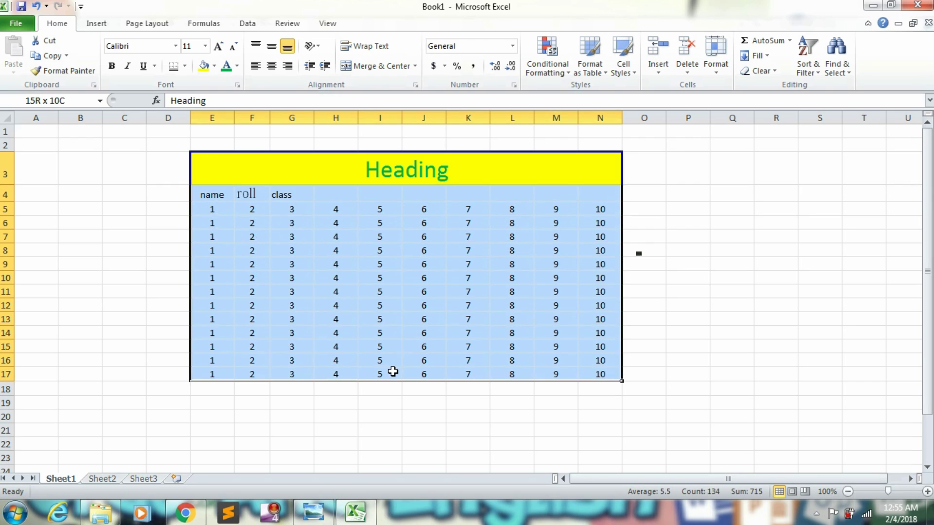
click(184, 67)
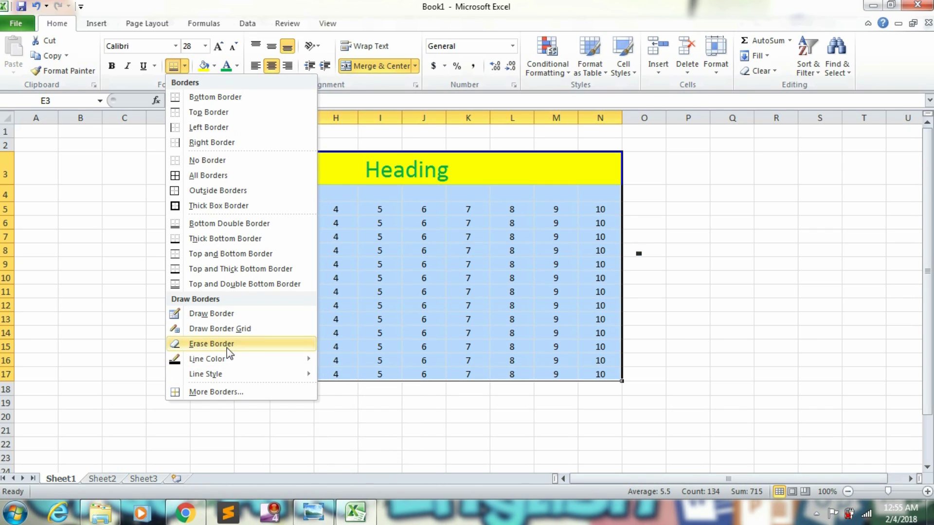
click(186, 67)
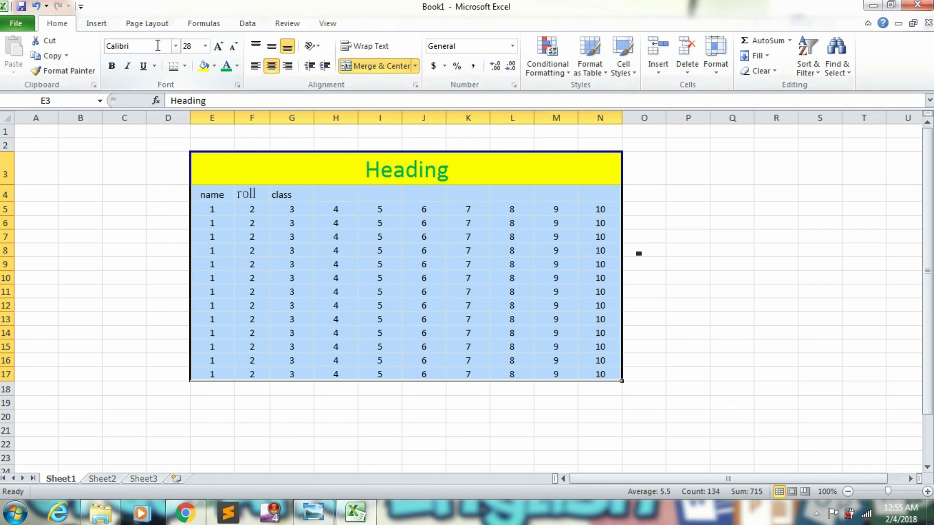
click(175, 47)
click(176, 48)
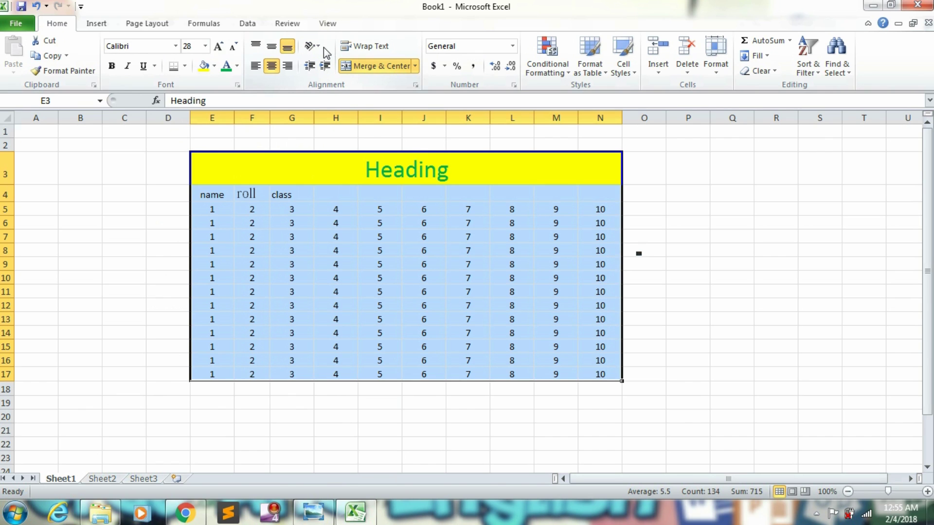
click(317, 46)
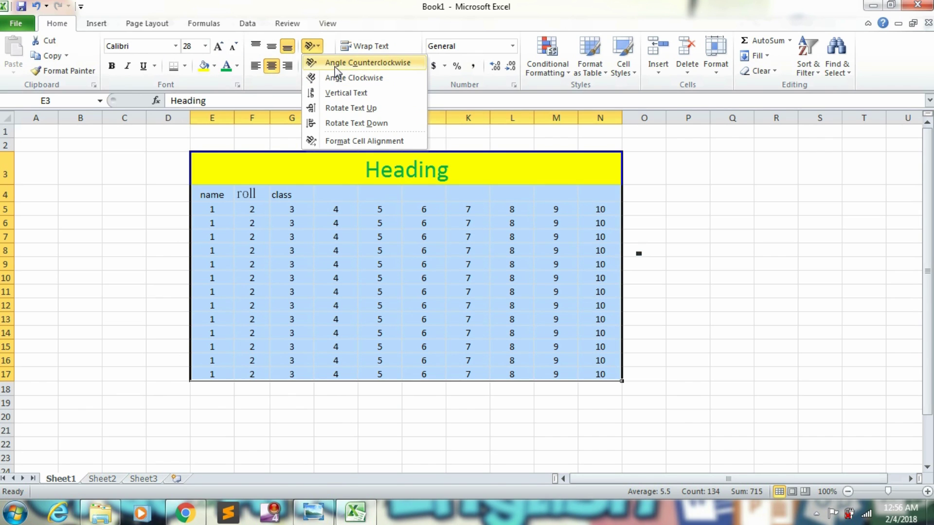
click(335, 63)
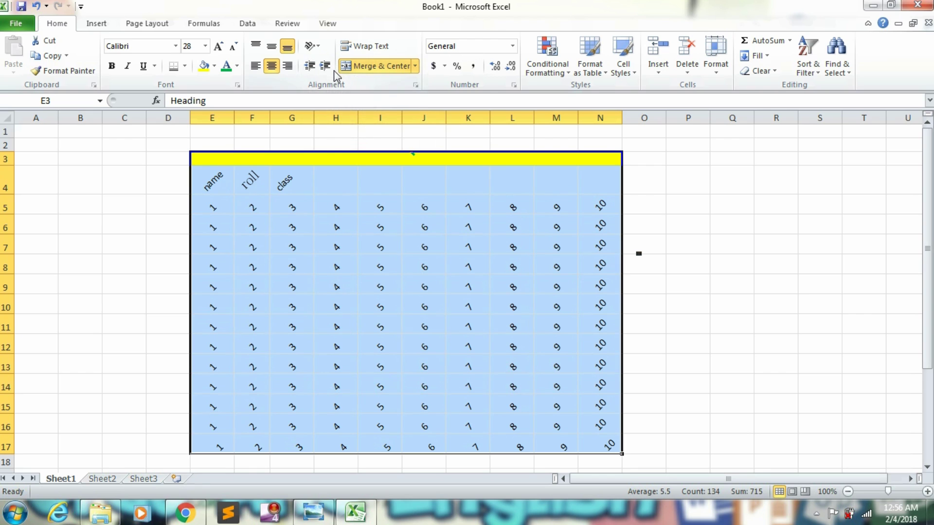
click(321, 48)
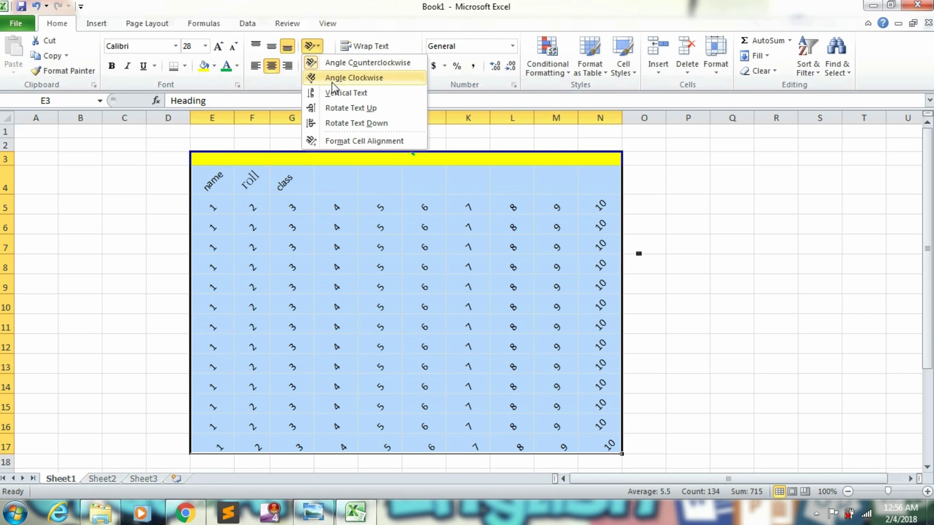
click(335, 79)
click(321, 48)
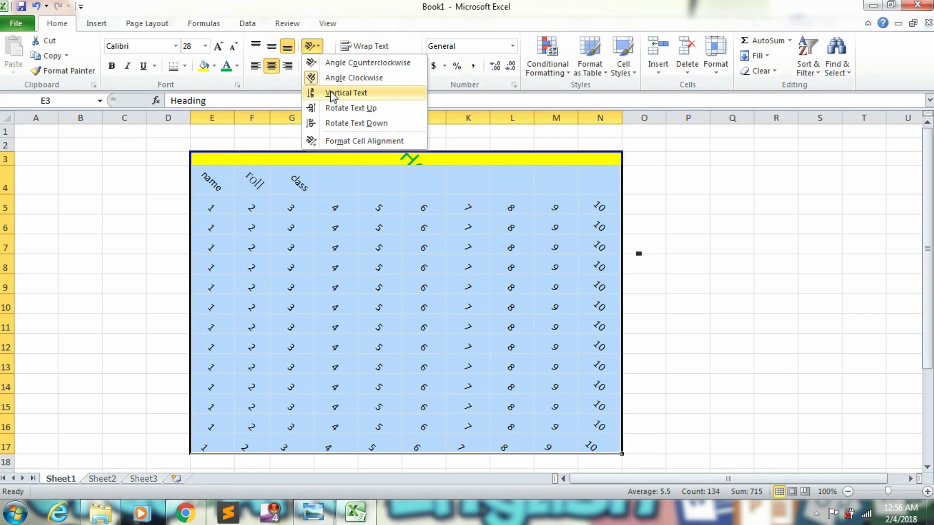
click(333, 93)
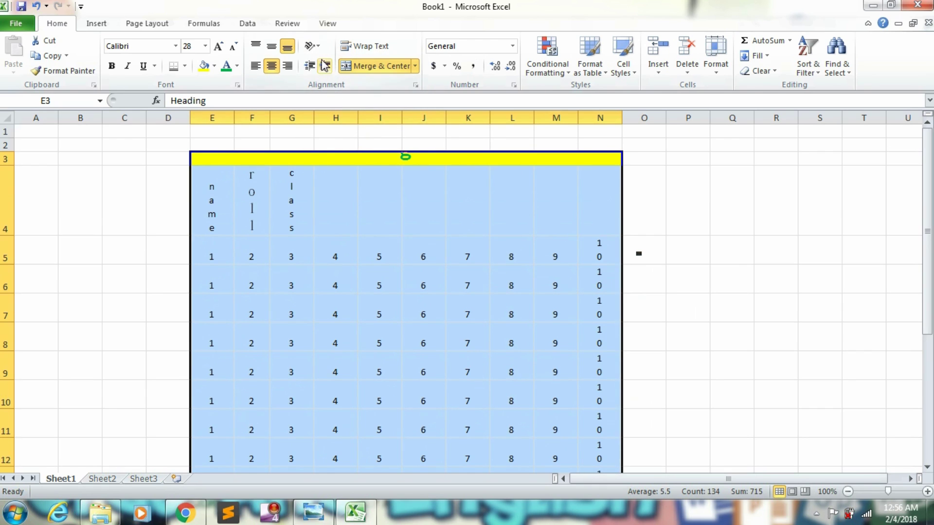
click(322, 48)
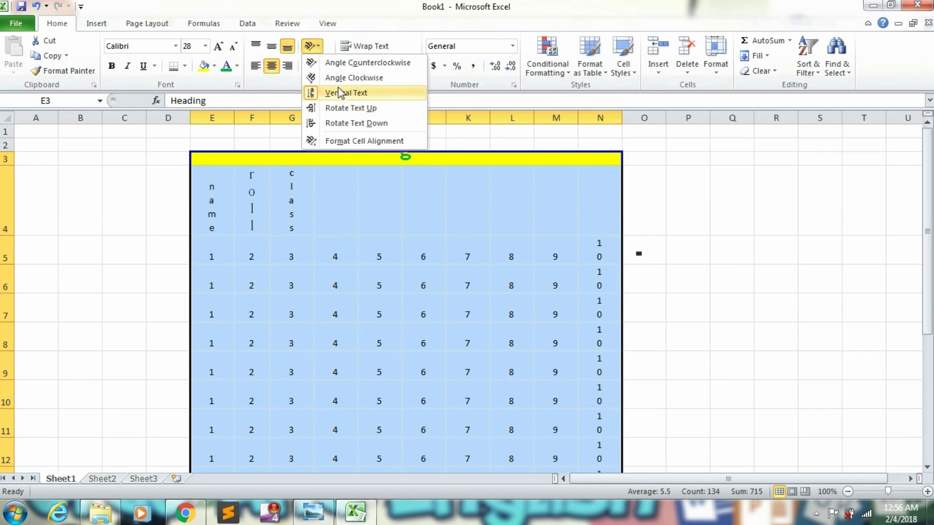
click(338, 124)
click(311, 46)
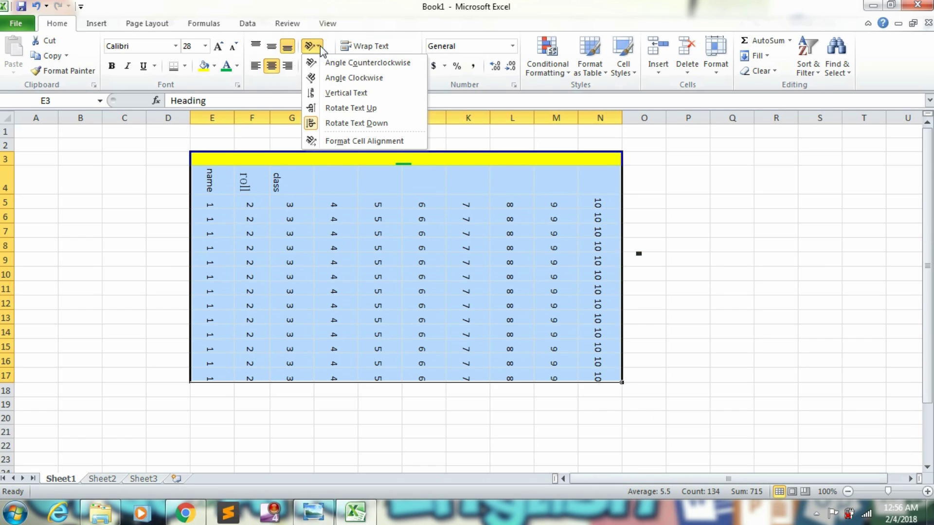
click(341, 62)
click(319, 47)
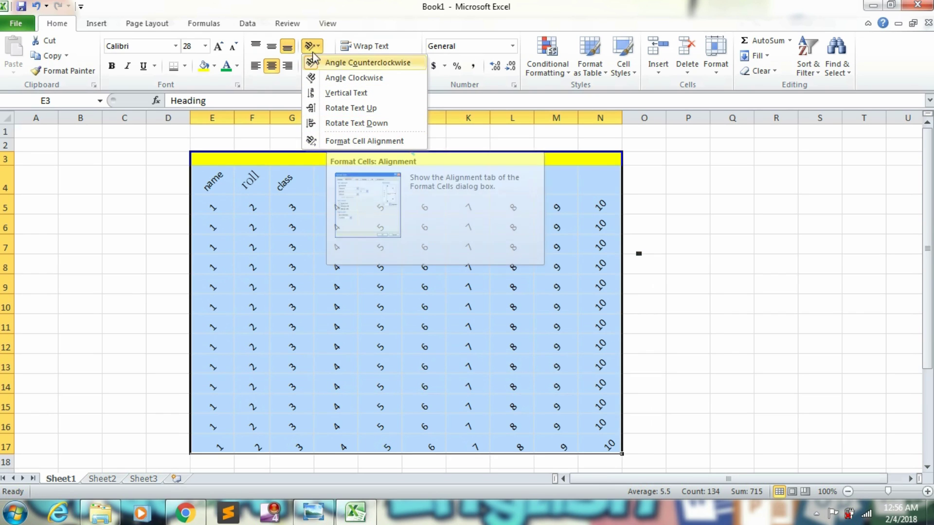
click(312, 46)
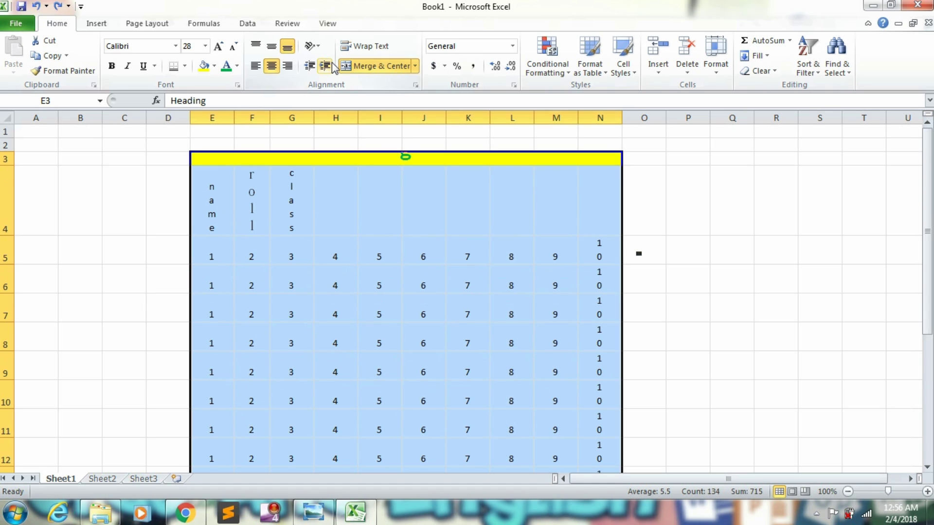
key(ctrl+z)
key(ctrl+z)
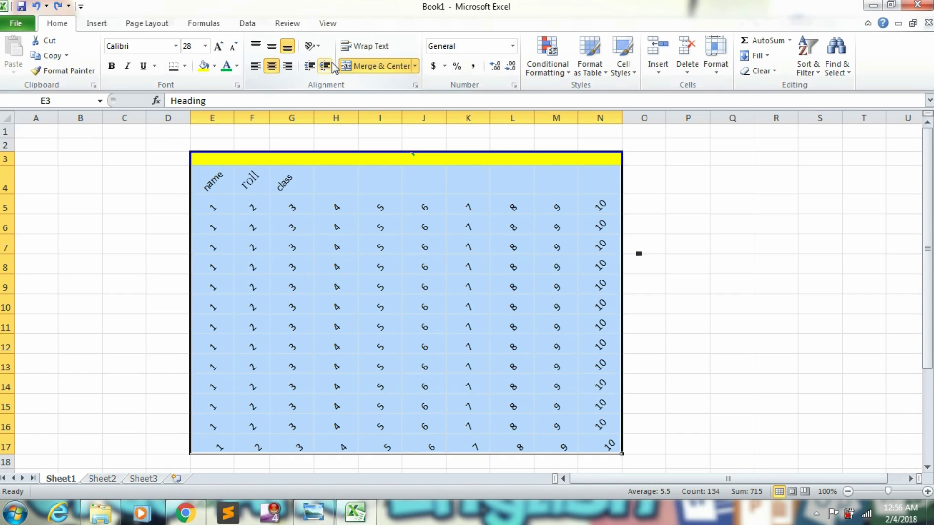
key(ctrl+z)
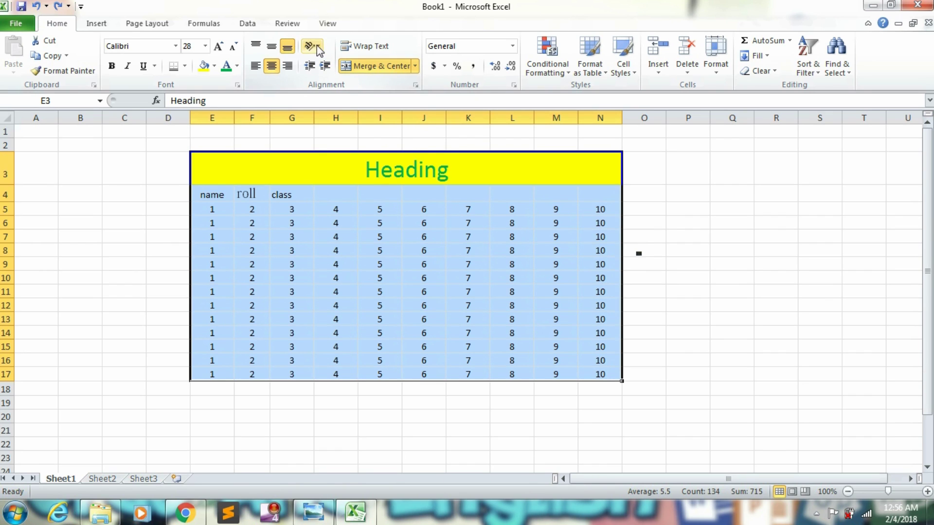
click(318, 48)
click(320, 48)
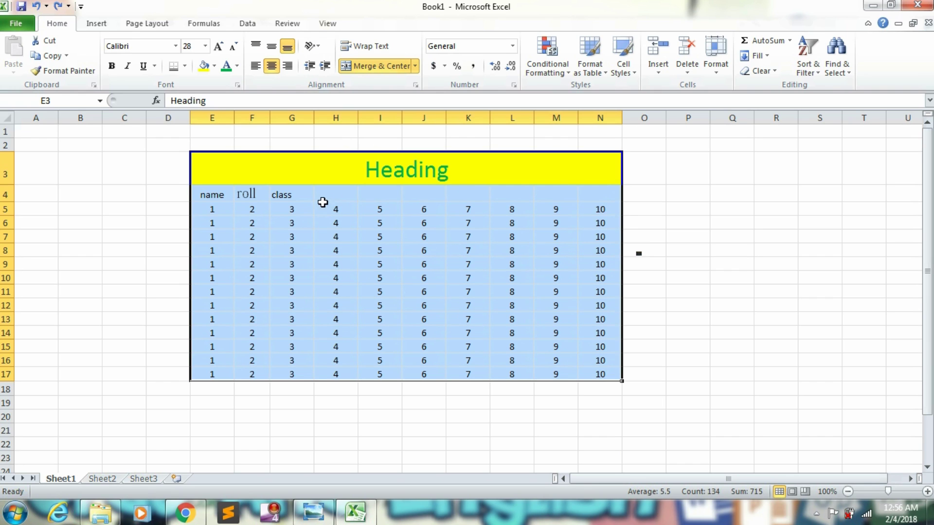
click(310, 210)
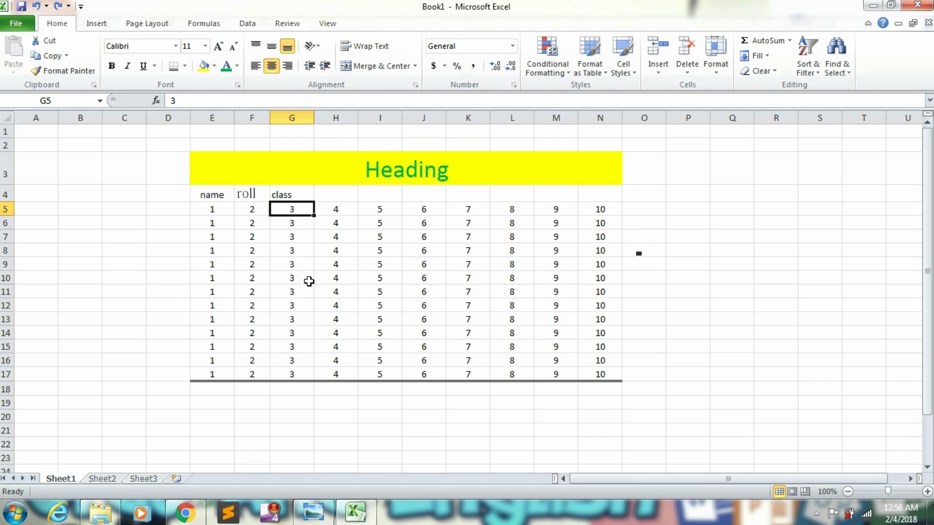
click(374, 208)
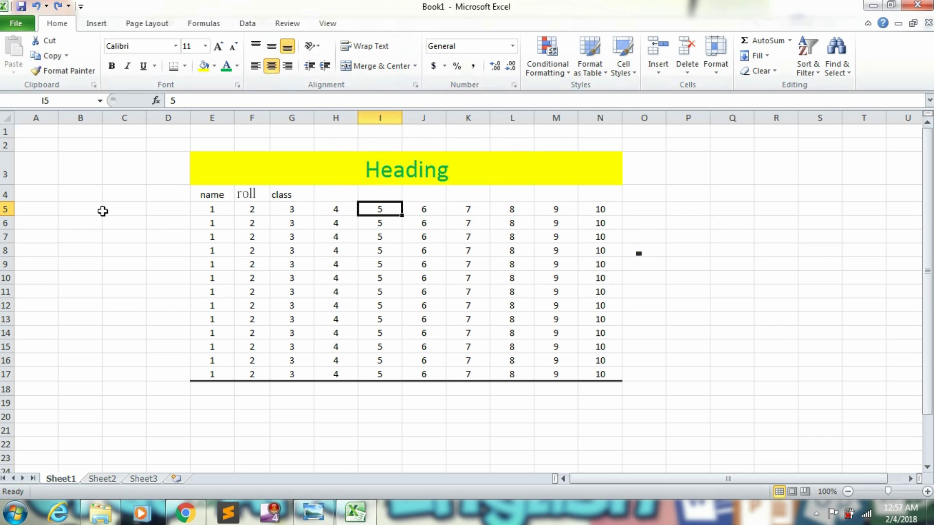
- Enter test text 'adsdasdasdasd' in cell P5 and make it wrap
click(687, 208)
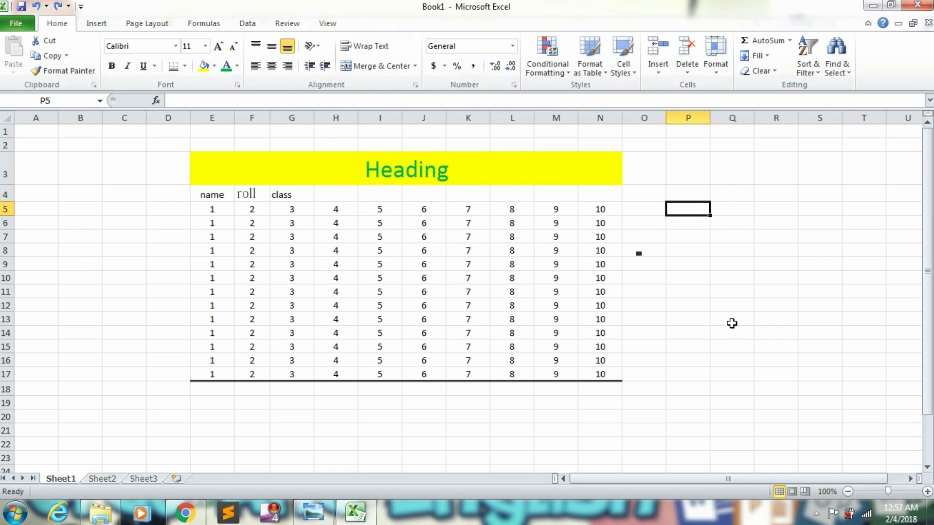
text(adsdasdasdasd)
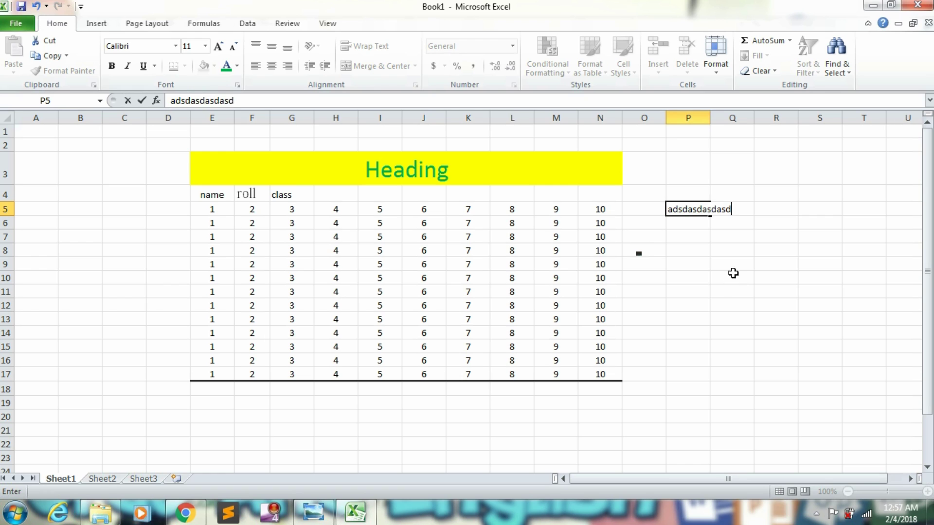
click(720, 221)
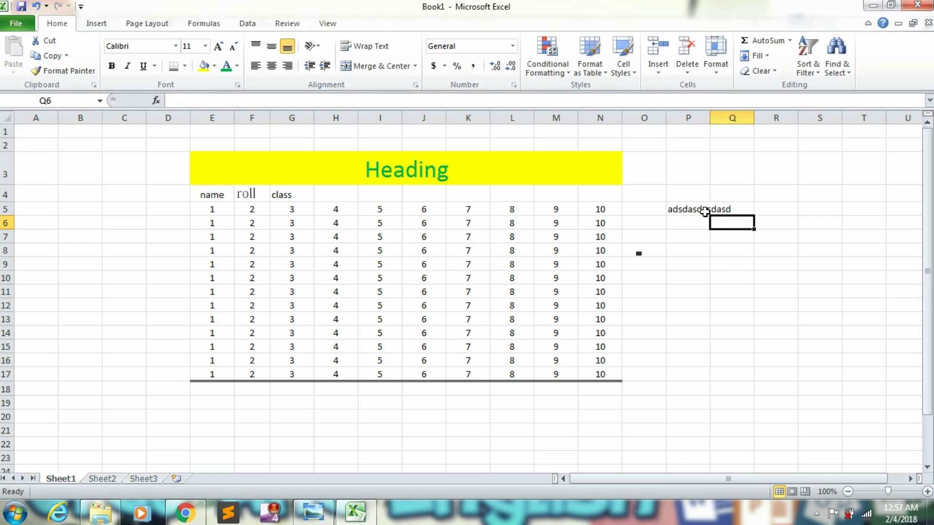
click(705, 211)
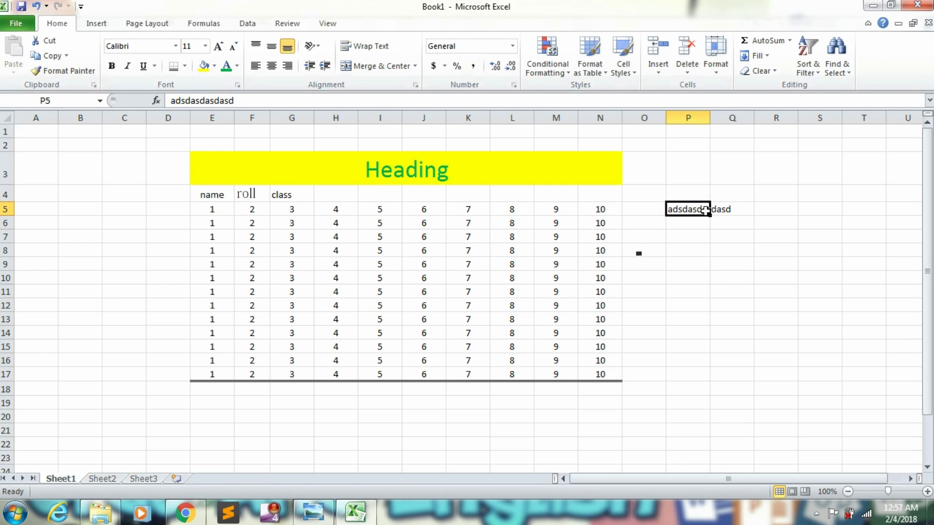
click(375, 47)
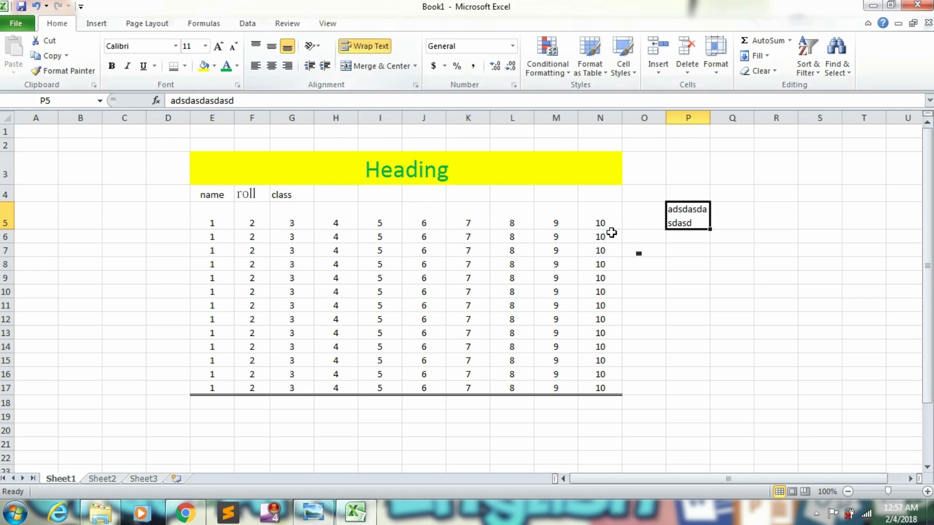
click(693, 264)
- Extend P5's wrapped text with more characters, then clear the cell
click(702, 226)
text(asdasdasdasdasdasdasdasdasdasdasd)
drag(730, 348, 724, 300)
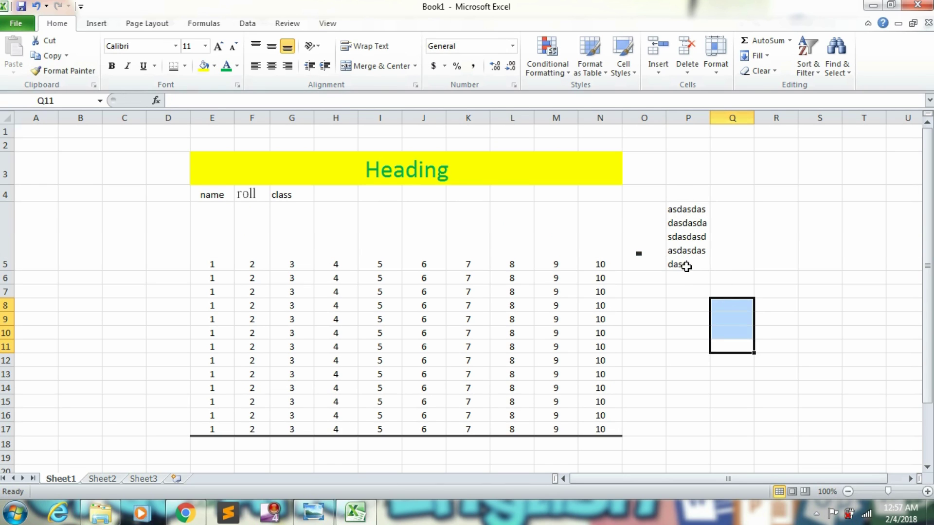
click(686, 267)
key(Delete)
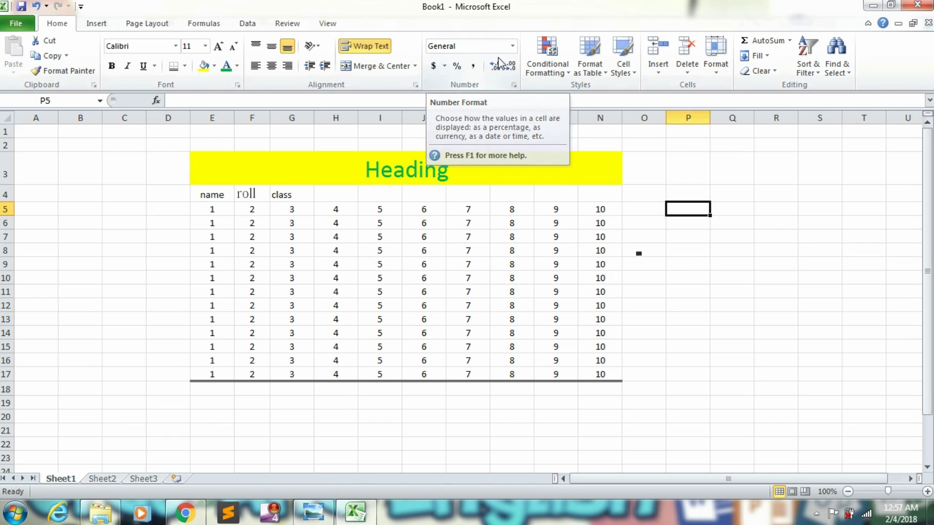
- Open and close the Number Format list without changing the format
click(512, 48)
click(512, 47)
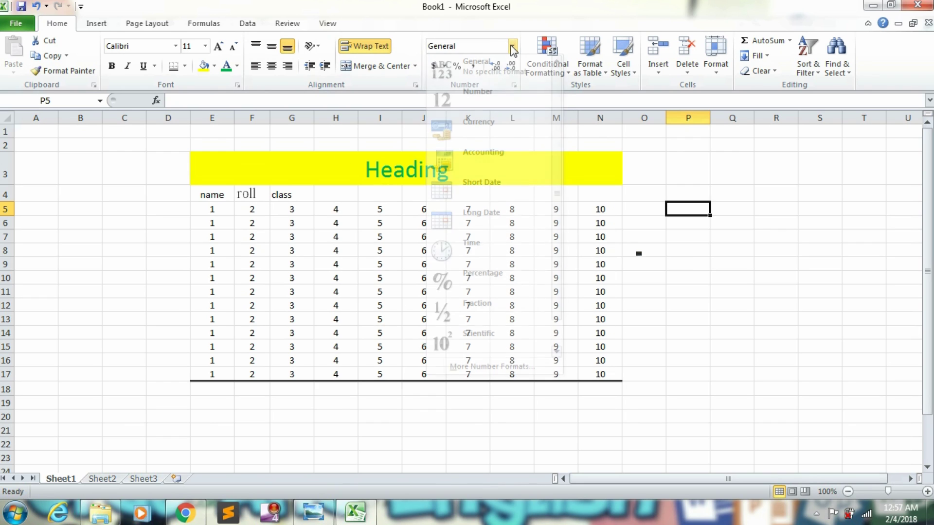
click(513, 47)
click(513, 47)
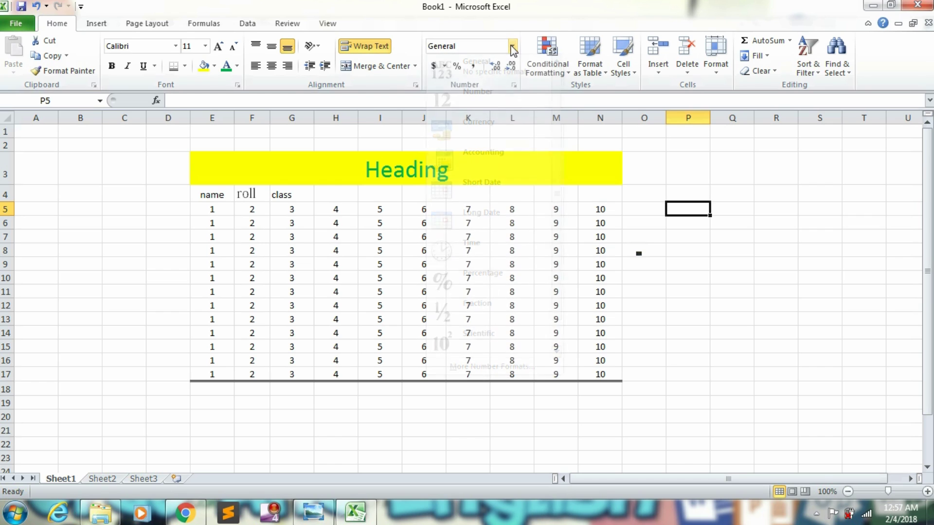
click(513, 48)
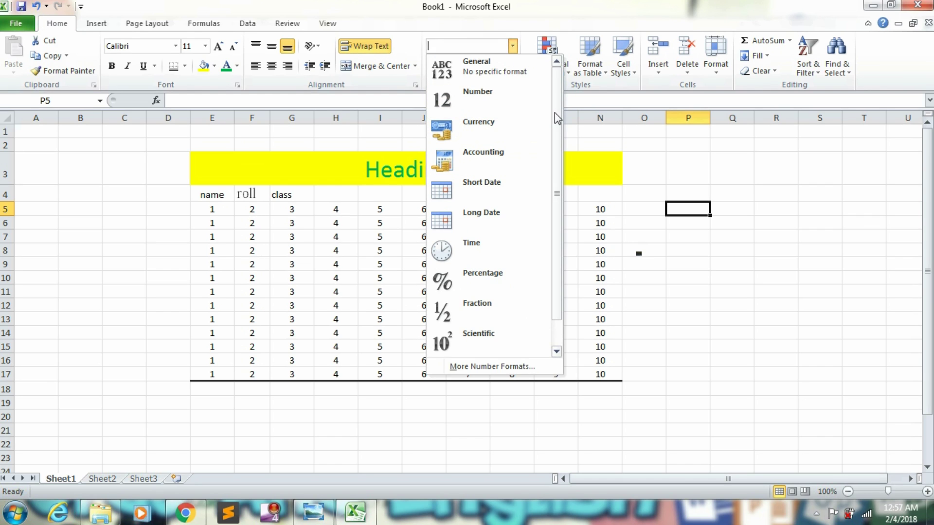
click(214, 207)
- Enter 'asd' in cell B4 to the left of the table
click(212, 210)
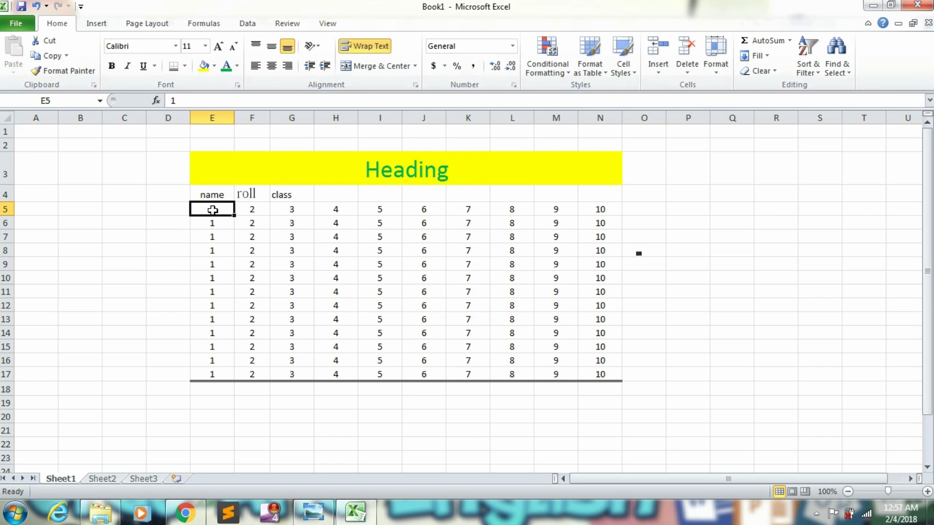
click(153, 212)
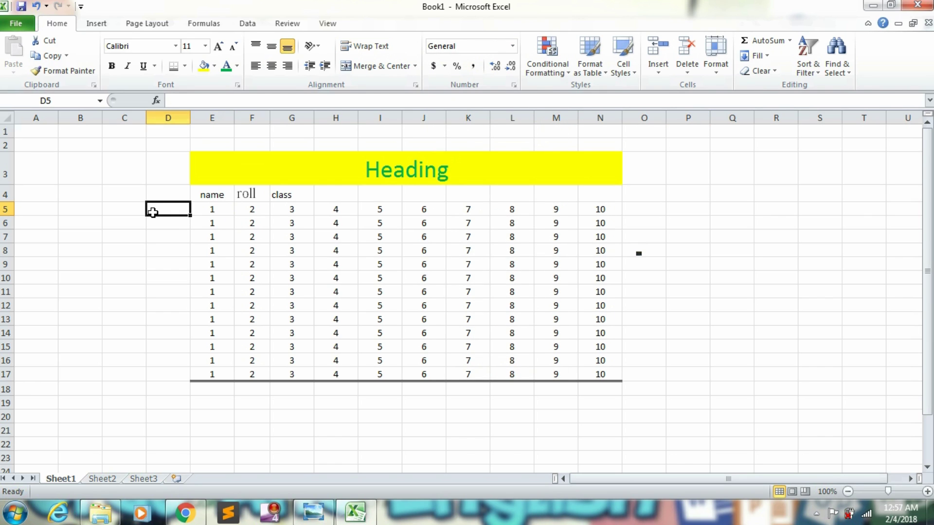
click(80, 194)
text(asd)
click(79, 222)
click(77, 209)
click(135, 234)
click(213, 209)
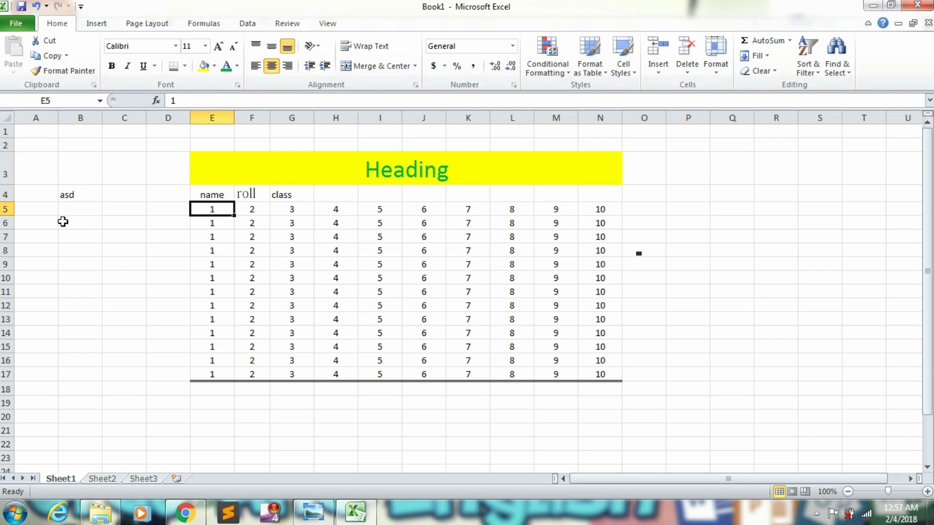
- Select empty cell P3 and view the Number Format list
click(680, 171)
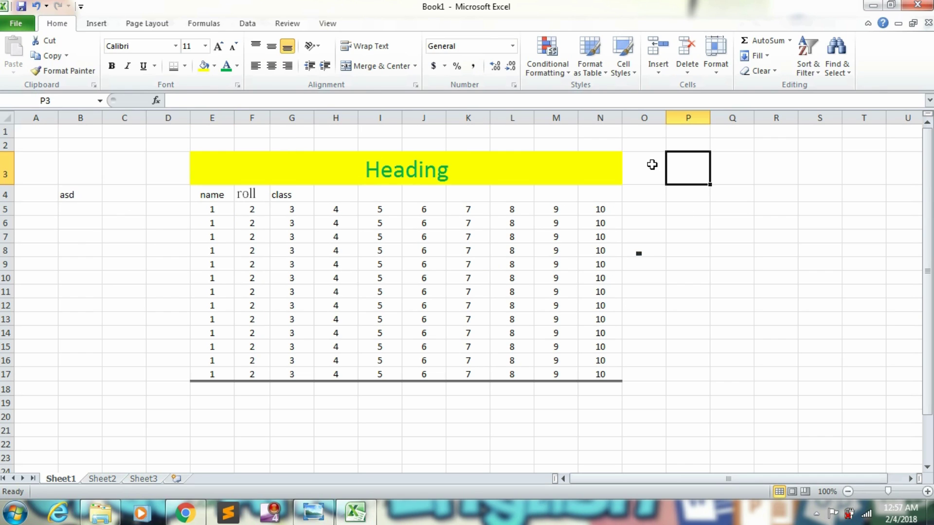
click(513, 46)
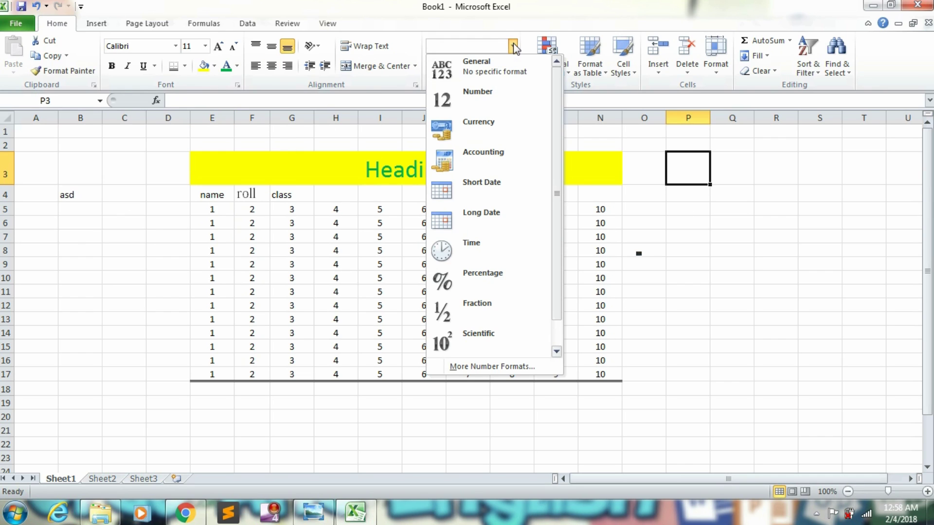
click(701, 206)
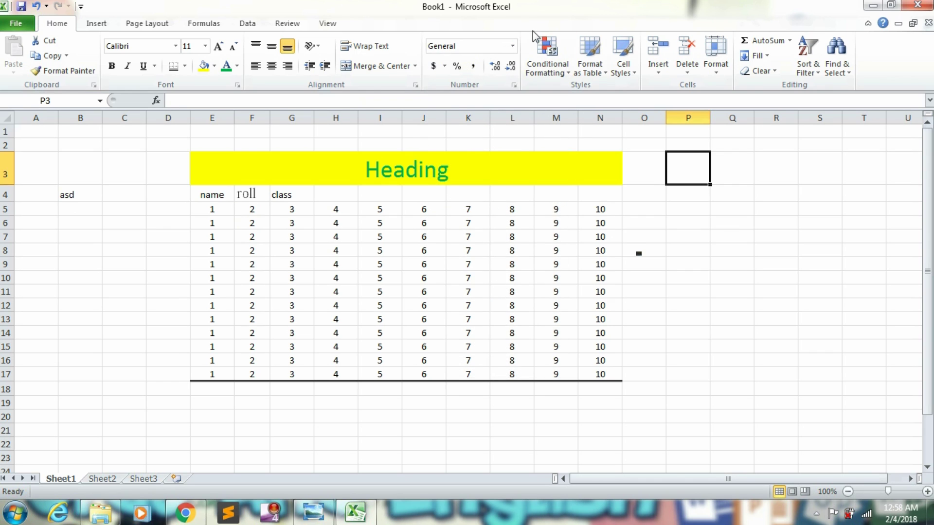
click(513, 46)
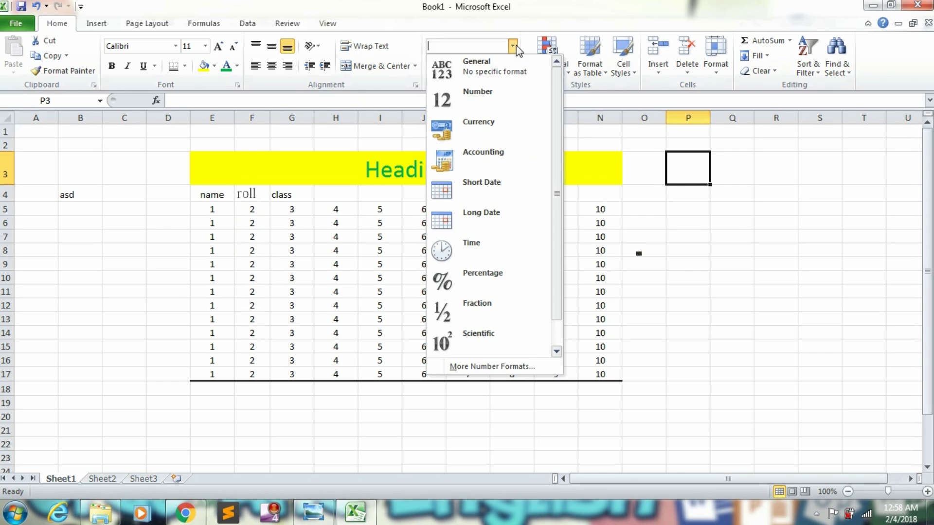
- Give P3 the Number format and enter 122, shown as 122.00
click(474, 101)
text(122)
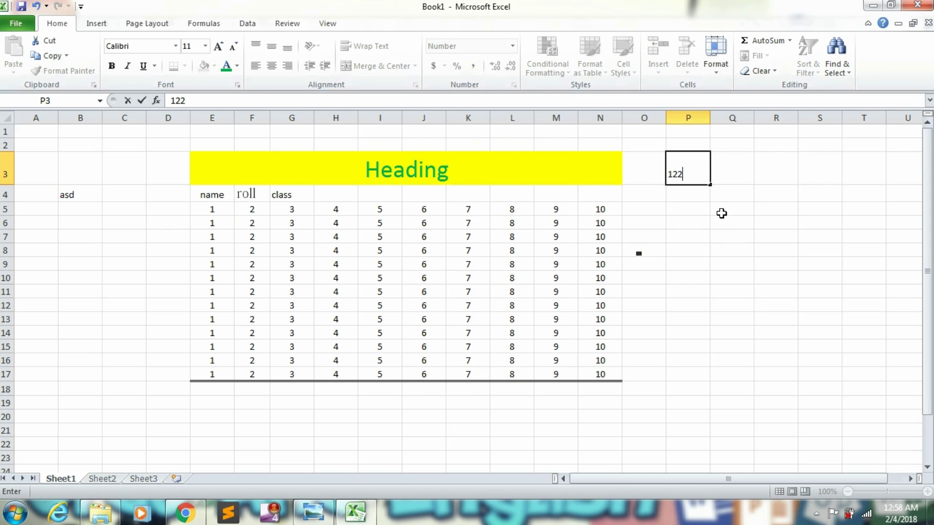
click(721, 214)
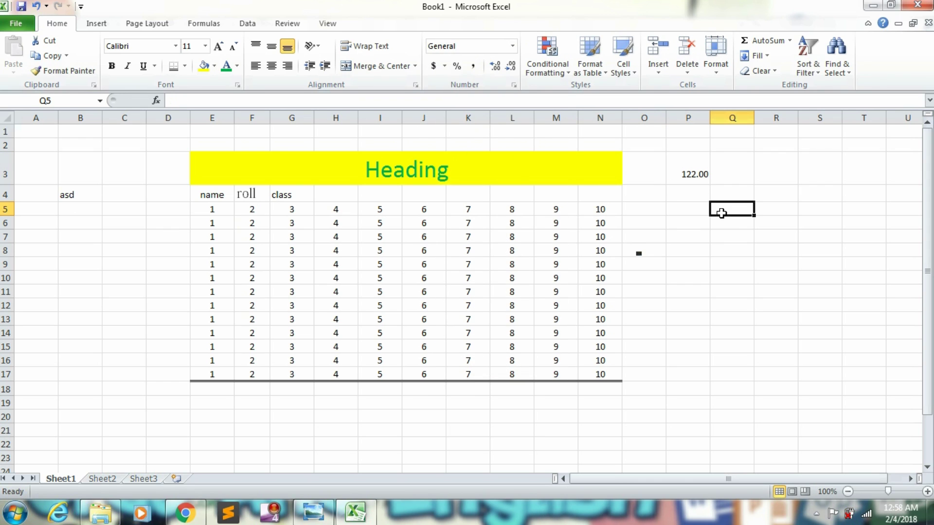
click(696, 183)
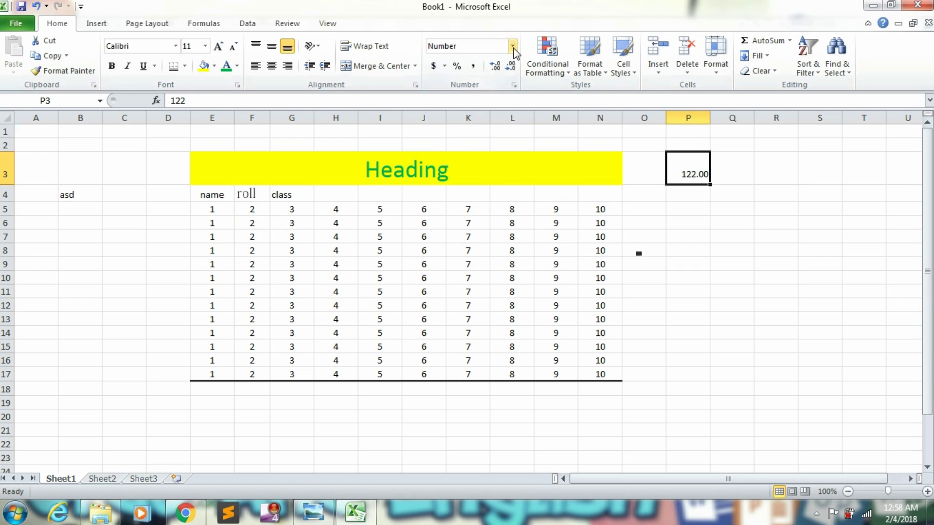
- Switch P3 to Currency ($122.00), then to Accounting format
click(512, 46)
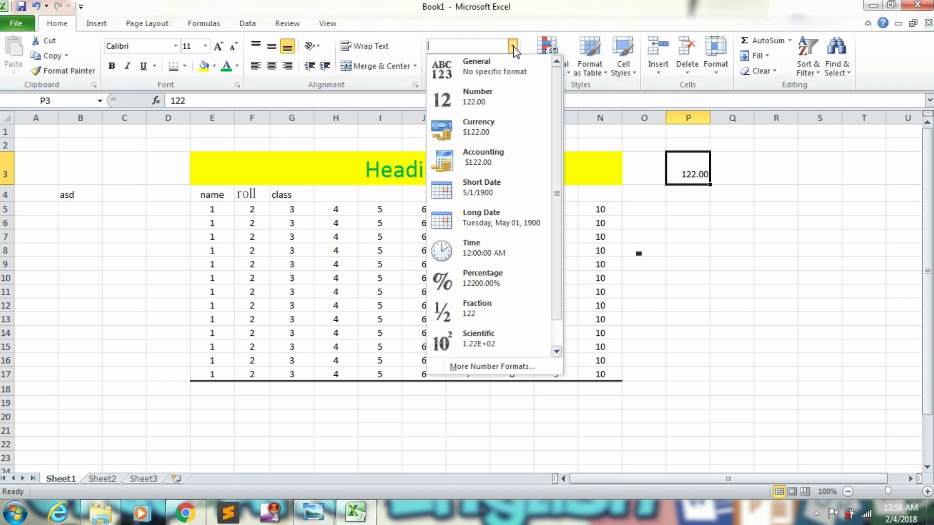
click(479, 127)
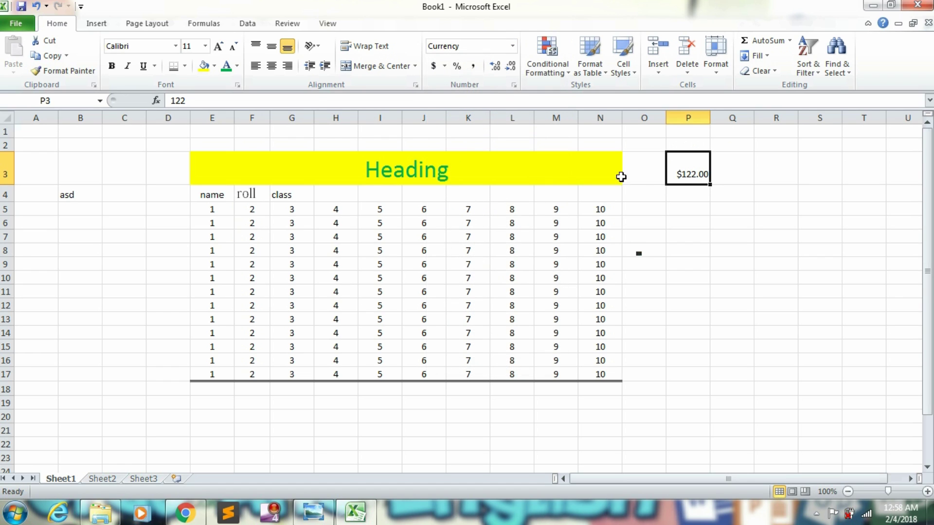
click(512, 47)
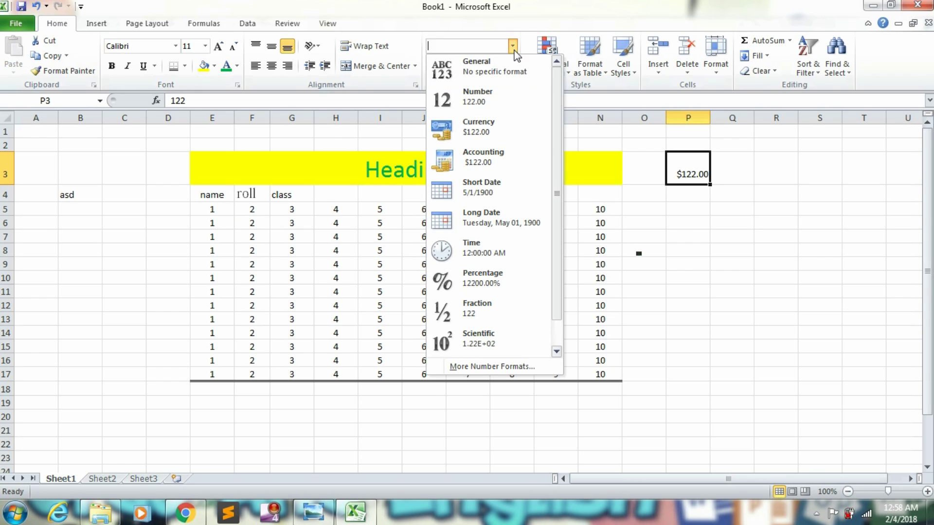
click(486, 163)
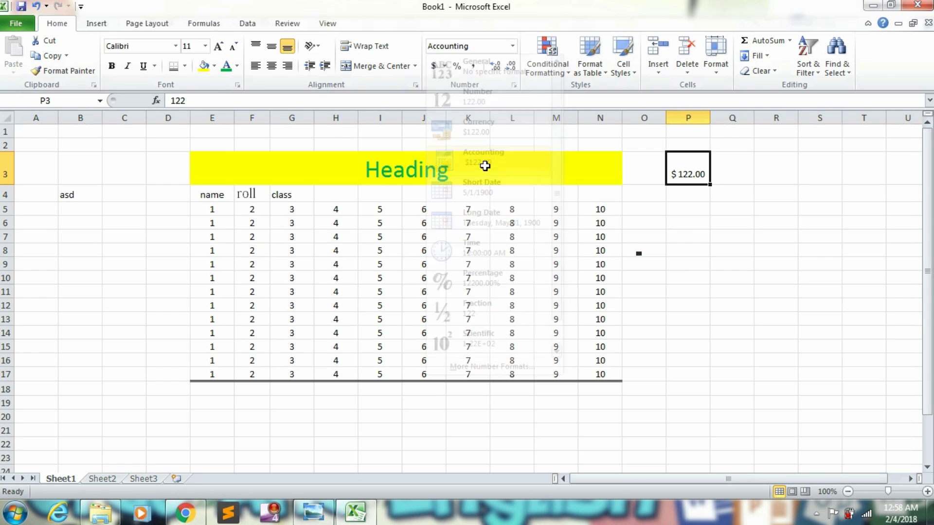
- Try Short Date, Long Date and Time formats on P3
click(513, 46)
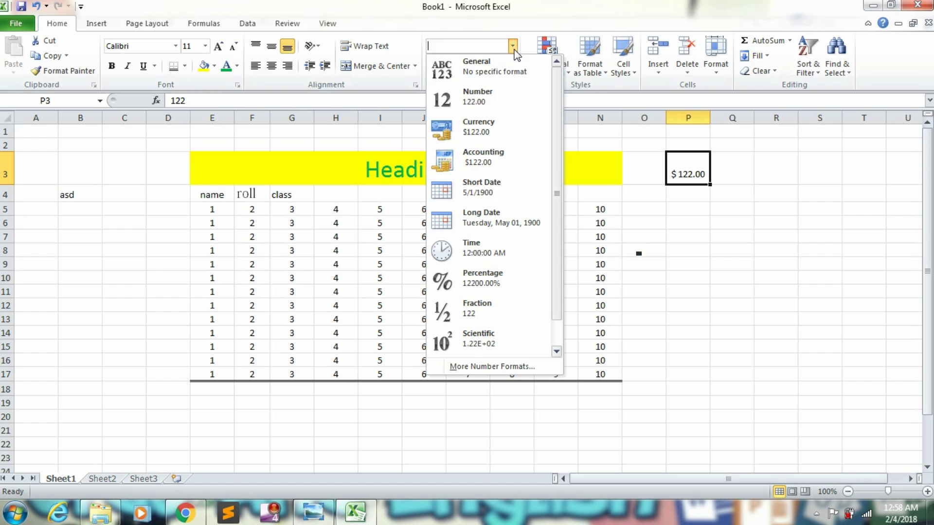
scroll(554, 204, down, 1)
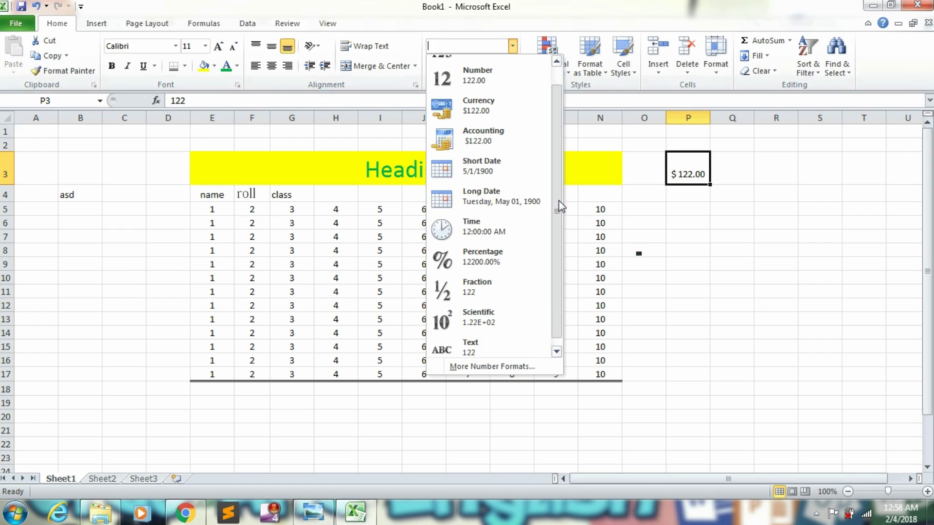
click(493, 168)
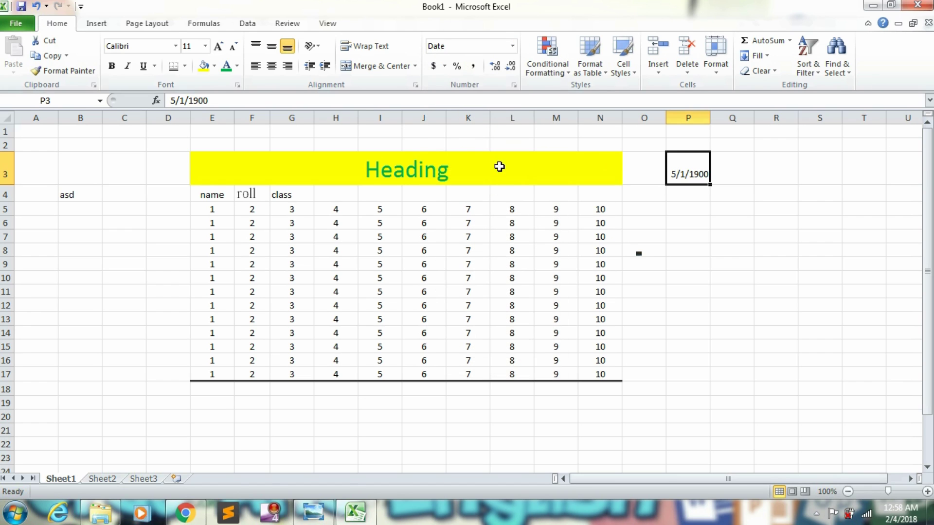
click(512, 46)
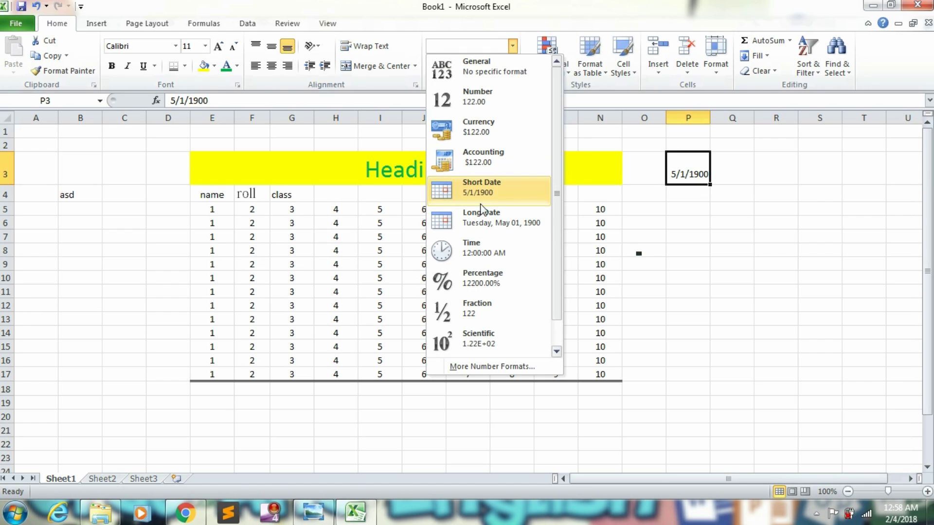
click(476, 223)
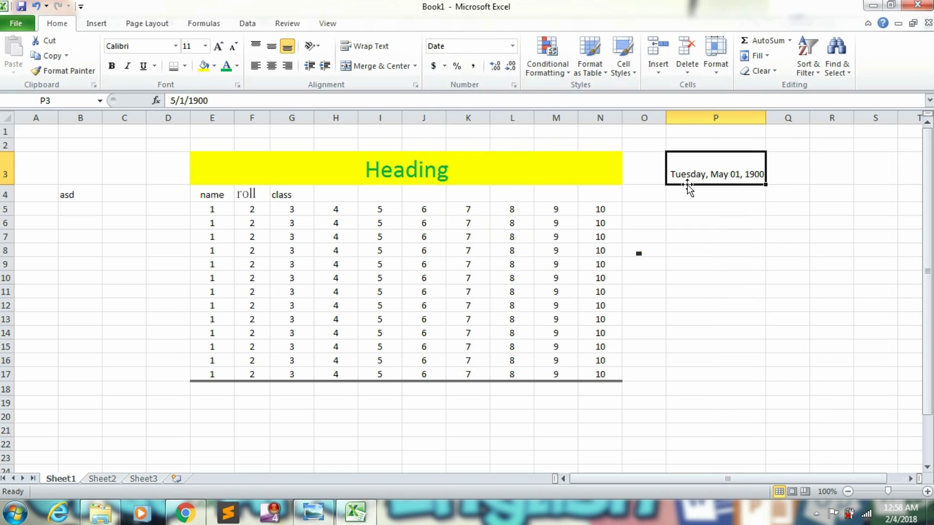
click(512, 46)
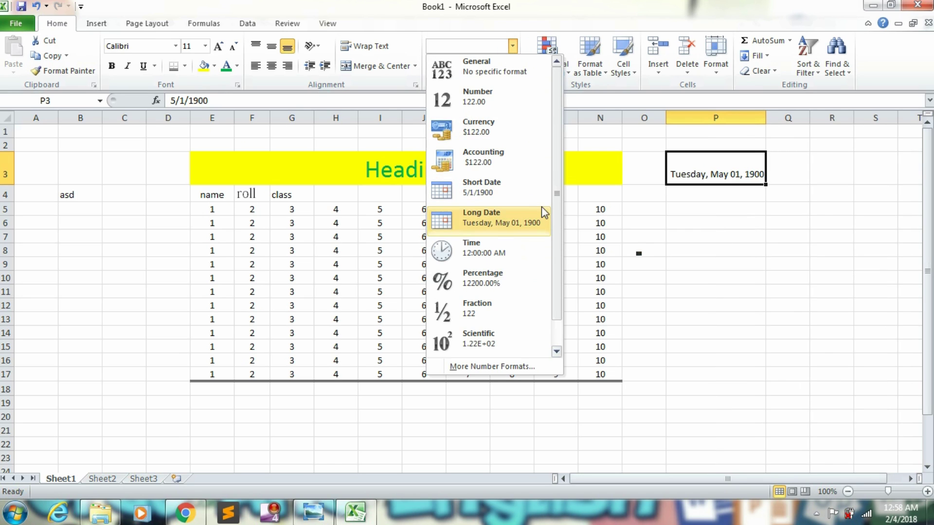
click(477, 253)
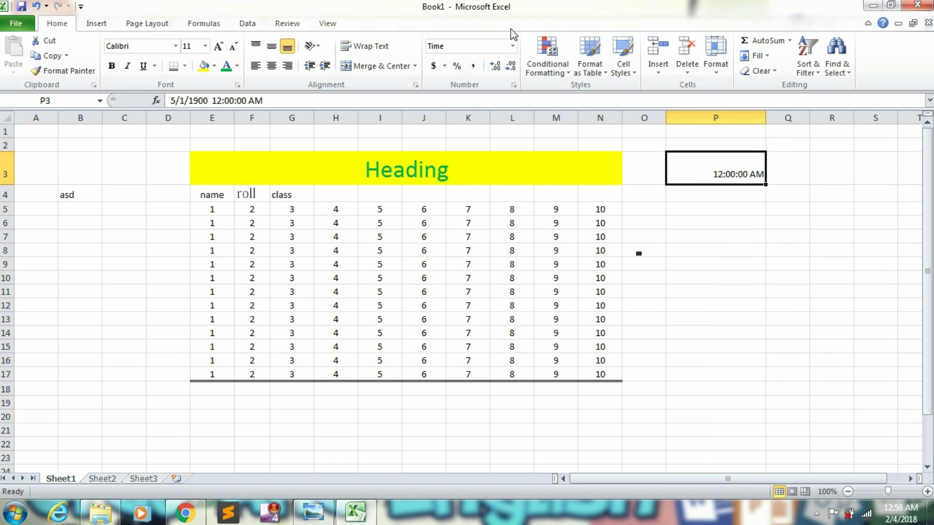
- Apply Percentage, then Fraction format to P3
click(512, 47)
scroll(501, 252, down, 2)
click(501, 252)
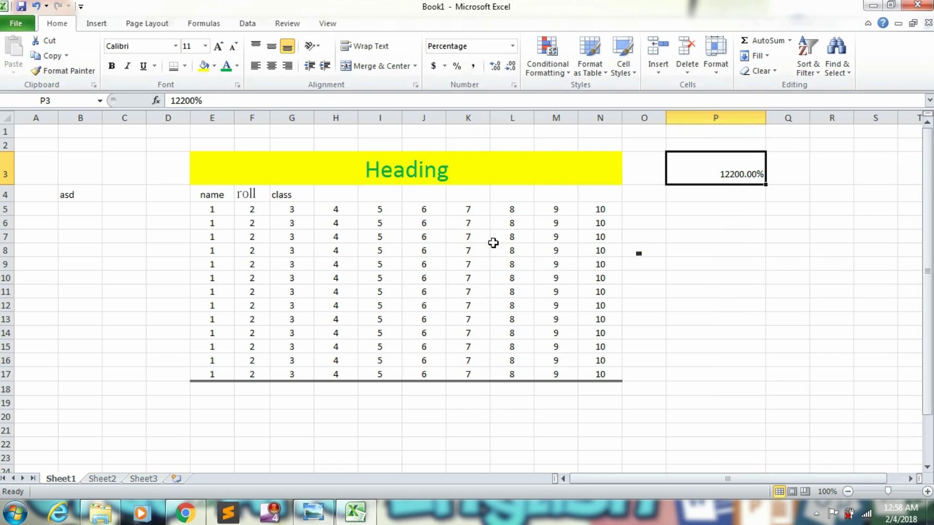
click(513, 48)
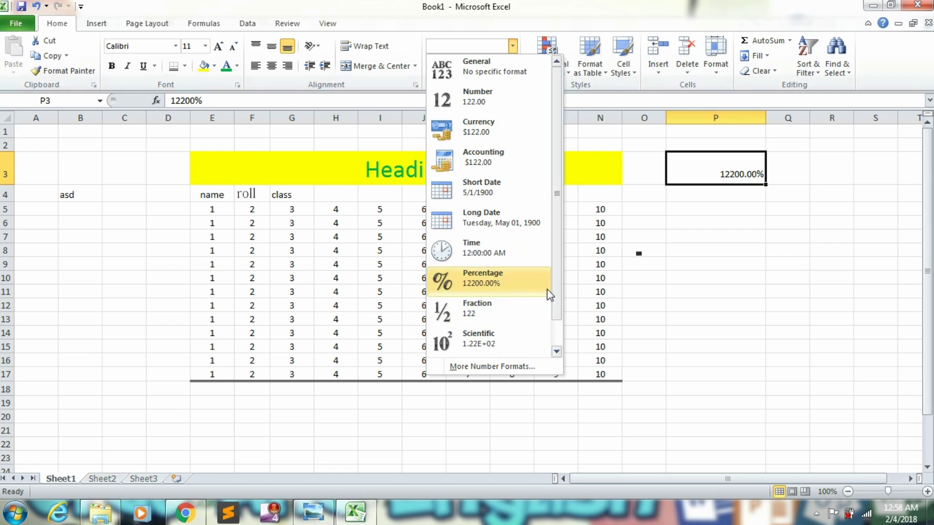
drag(555, 292, 555, 308)
click(500, 294)
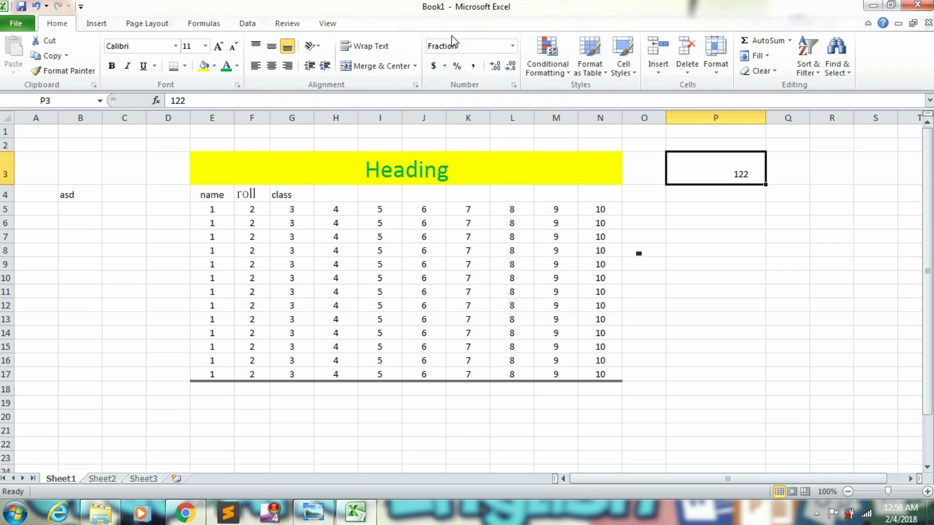
- Format P3 as Text so 122 appears left-aligned
click(513, 47)
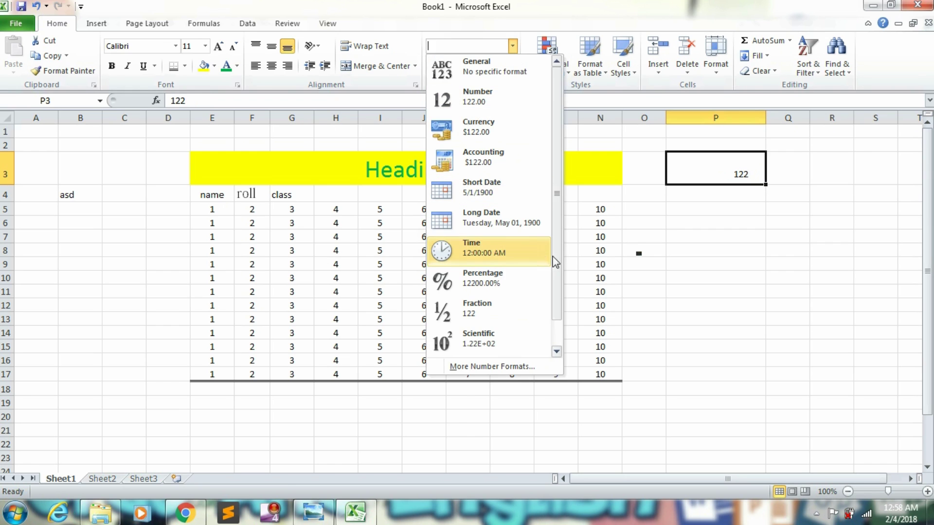
scroll(558, 264, down, 1)
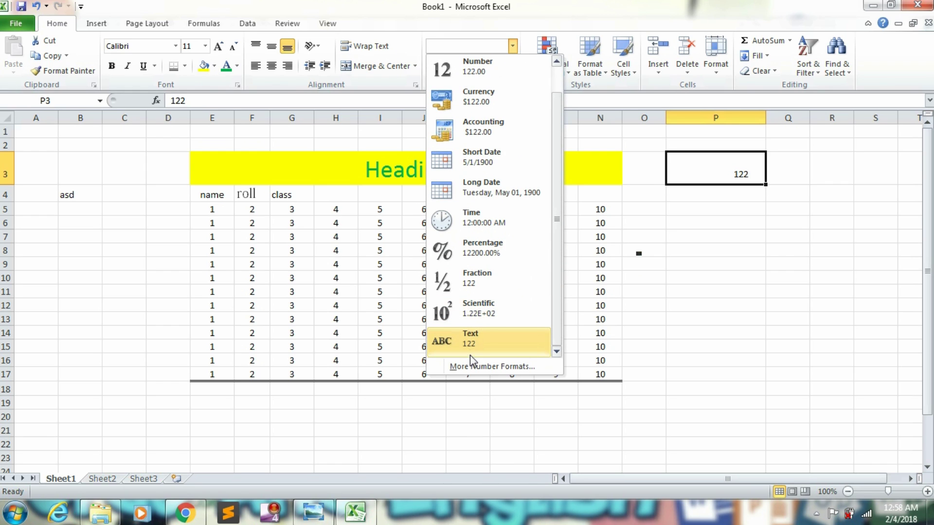
click(468, 343)
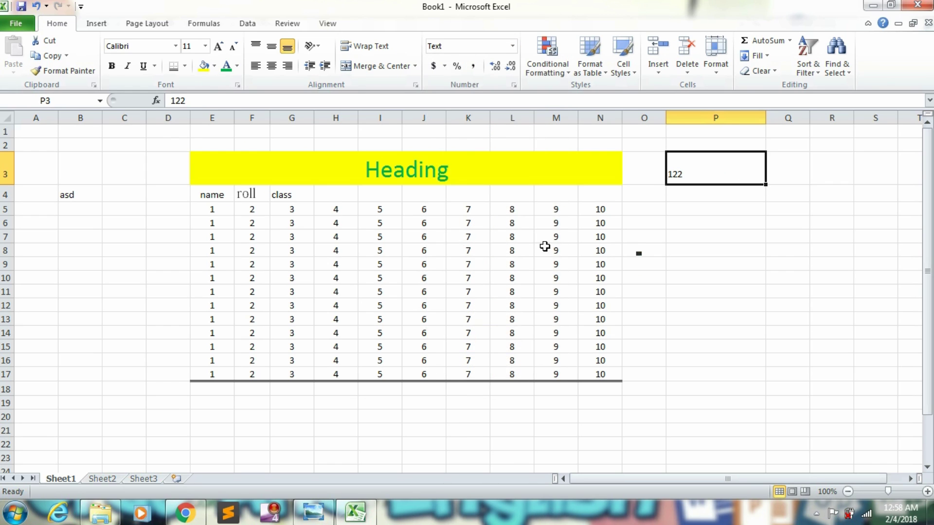
click(513, 47)
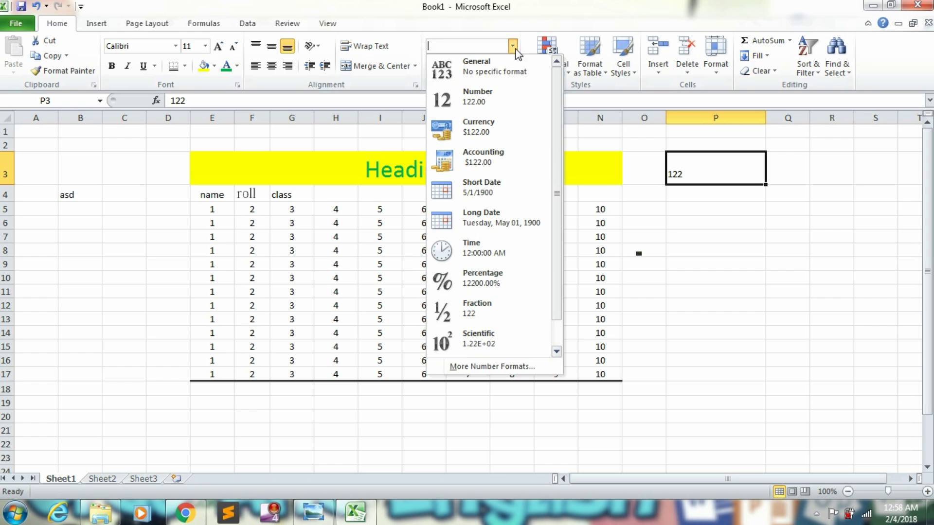
drag(558, 296, 557, 325)
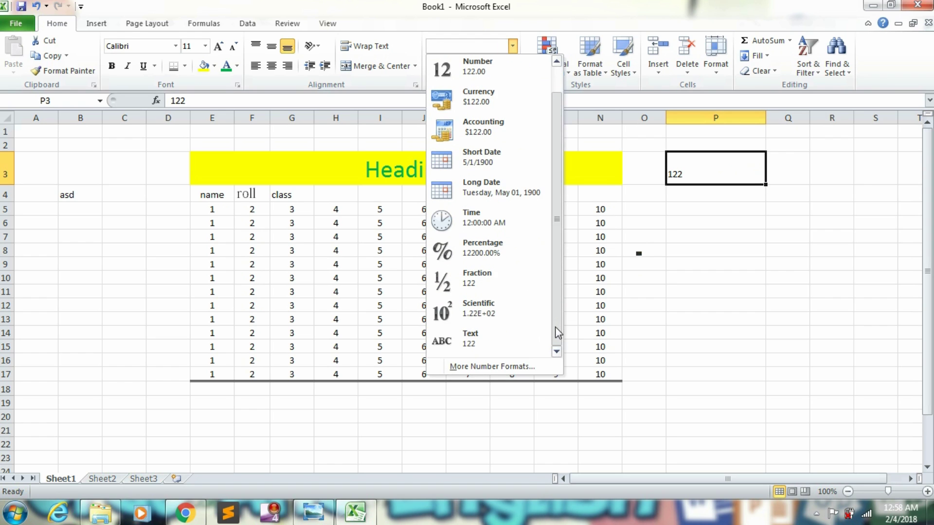
click(480, 367)
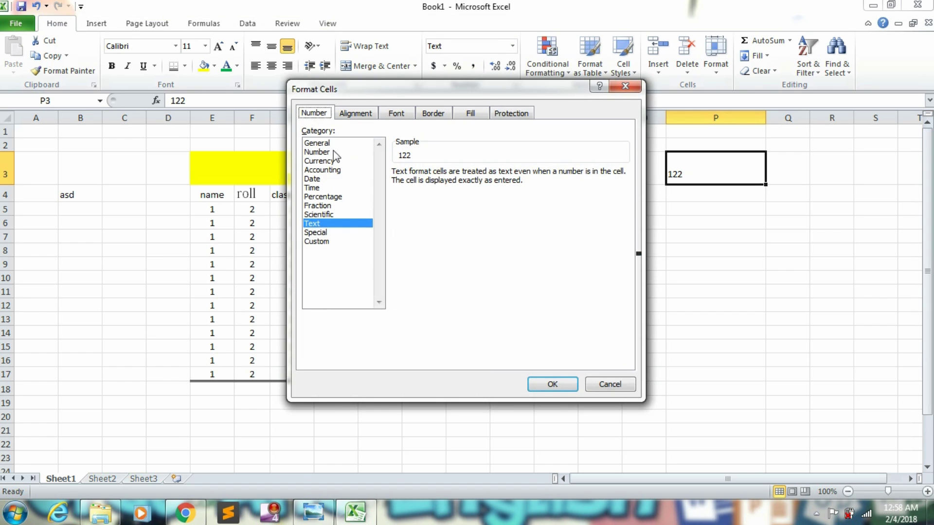
click(325, 145)
click(317, 151)
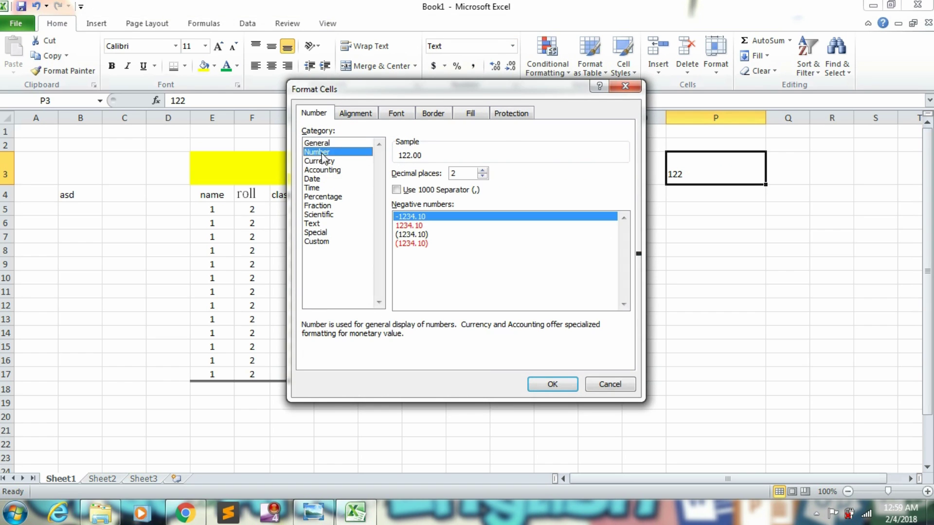
click(319, 161)
click(313, 179)
click(321, 188)
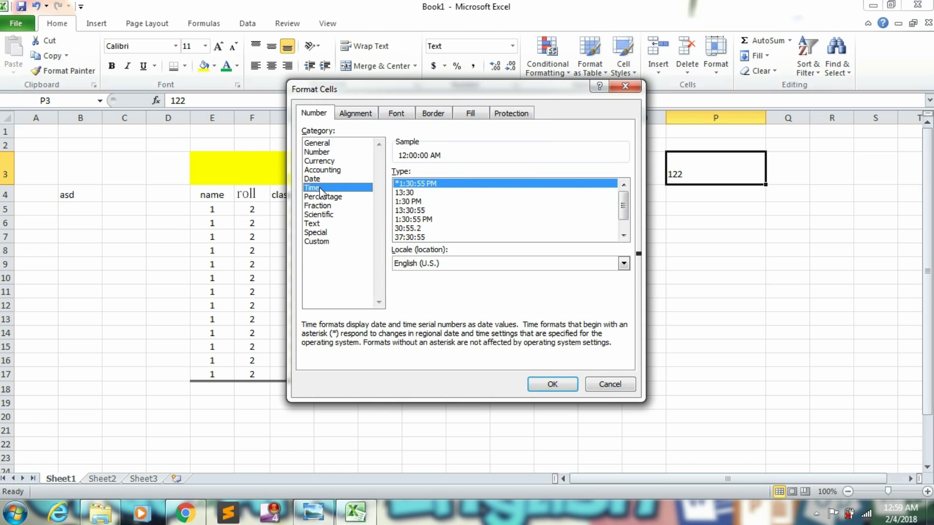
click(343, 114)
click(401, 114)
click(433, 115)
click(471, 114)
click(513, 115)
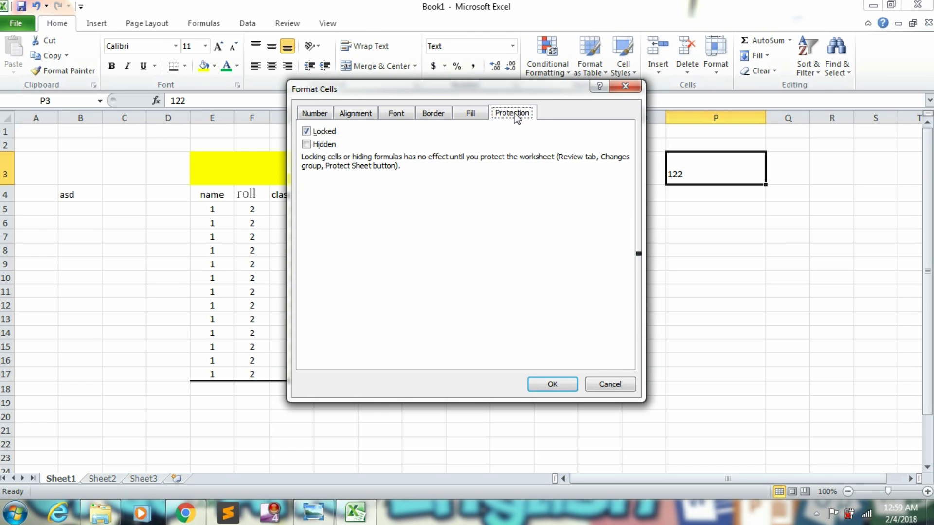
click(321, 115)
click(317, 144)
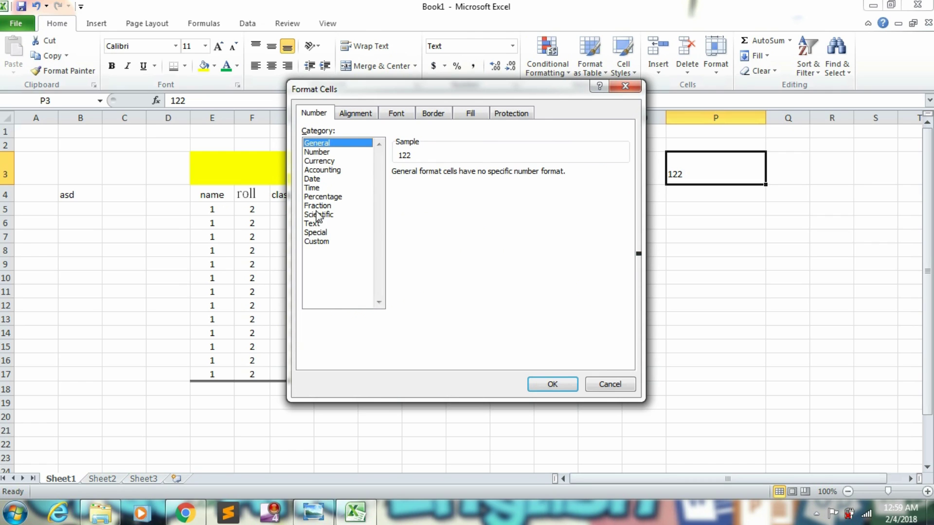
click(606, 384)
click(651, 223)
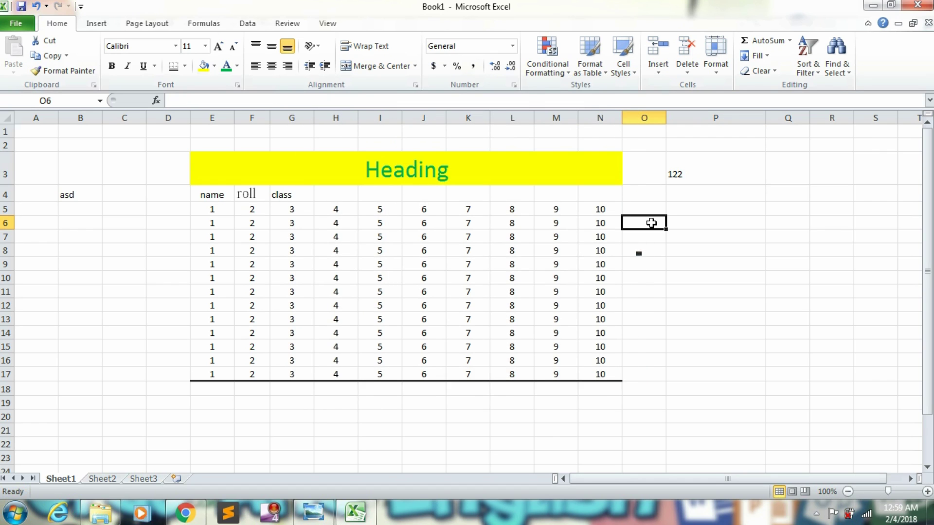
- Apply the Accounting dollar format to cell P3
click(445, 66)
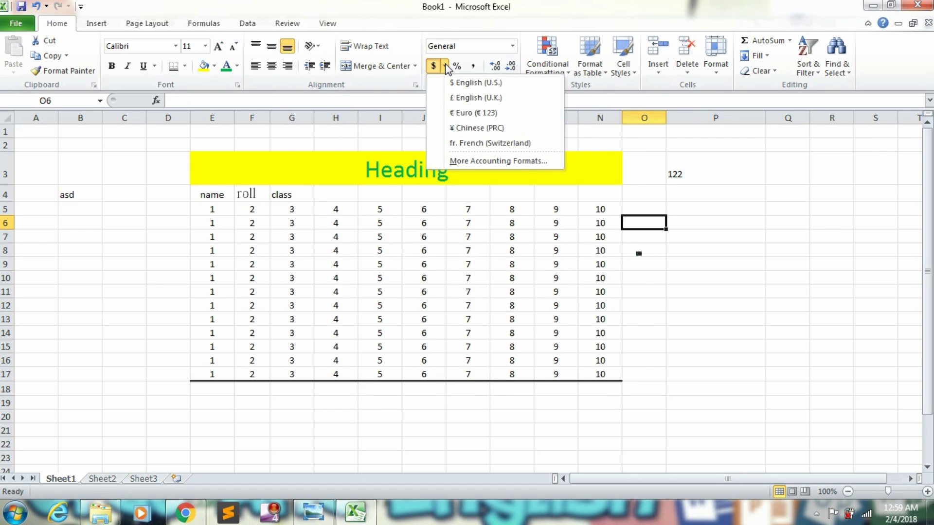
click(445, 67)
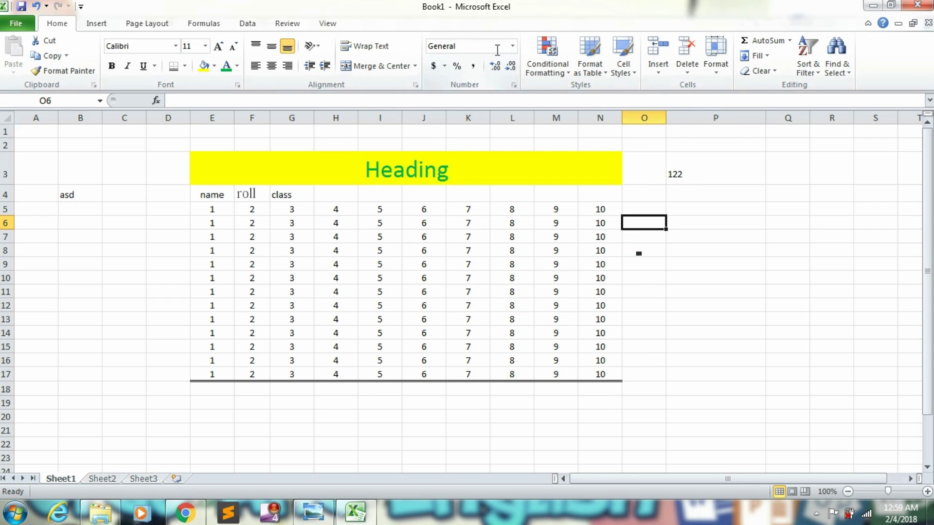
click(702, 183)
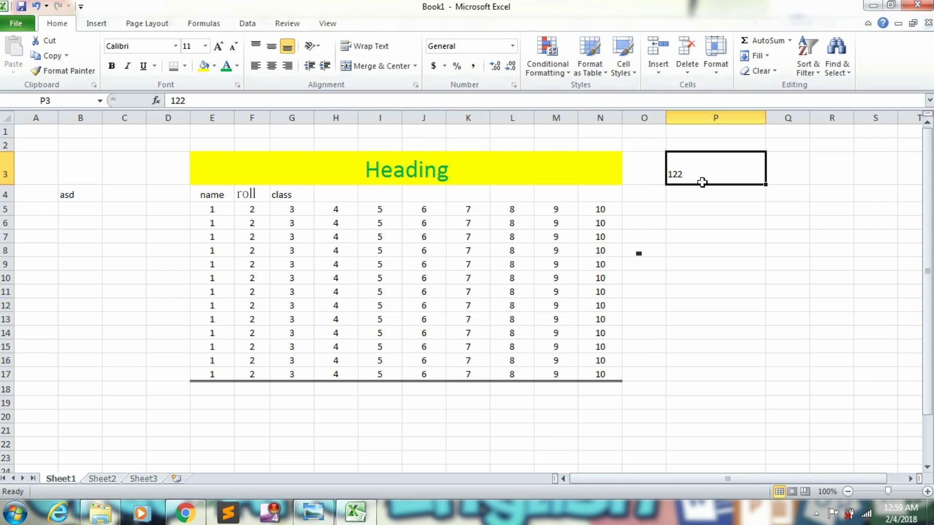
click(433, 67)
click(438, 69)
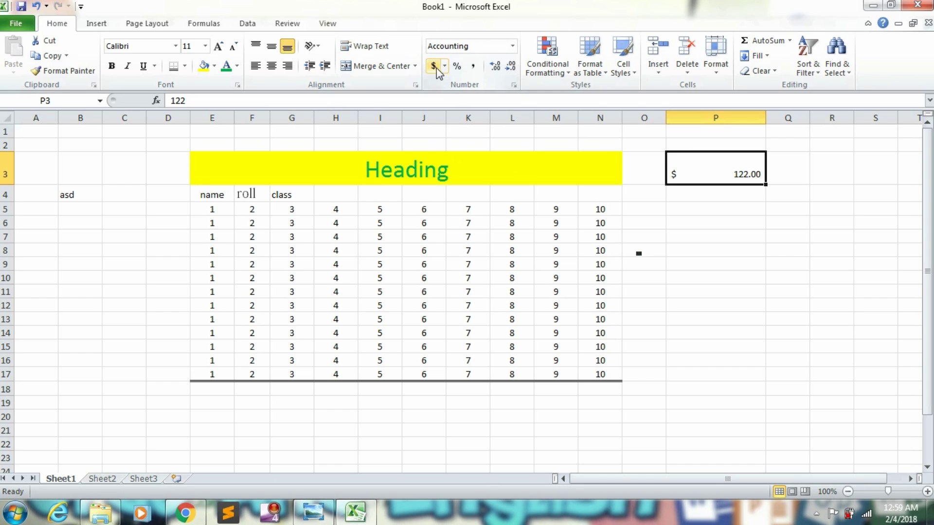
click(446, 67)
click(458, 46)
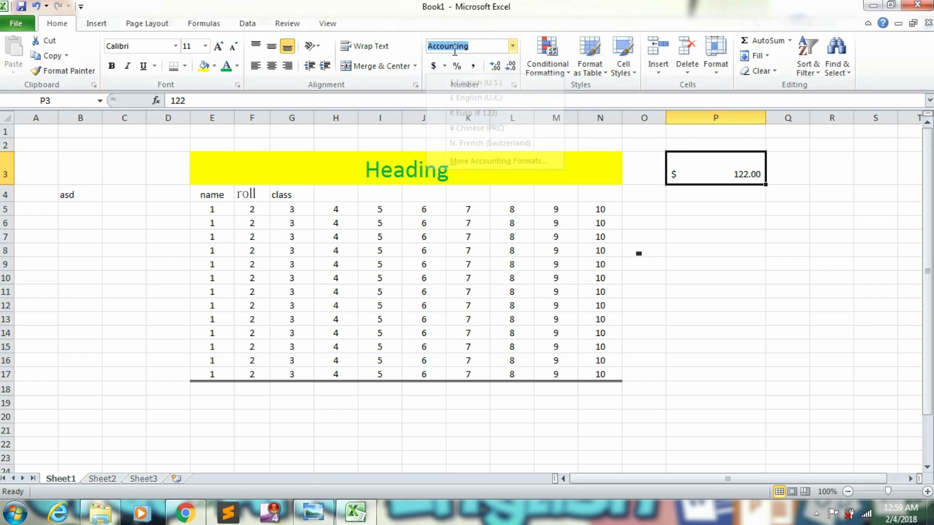
- Reset P3 to the General number format
click(513, 47)
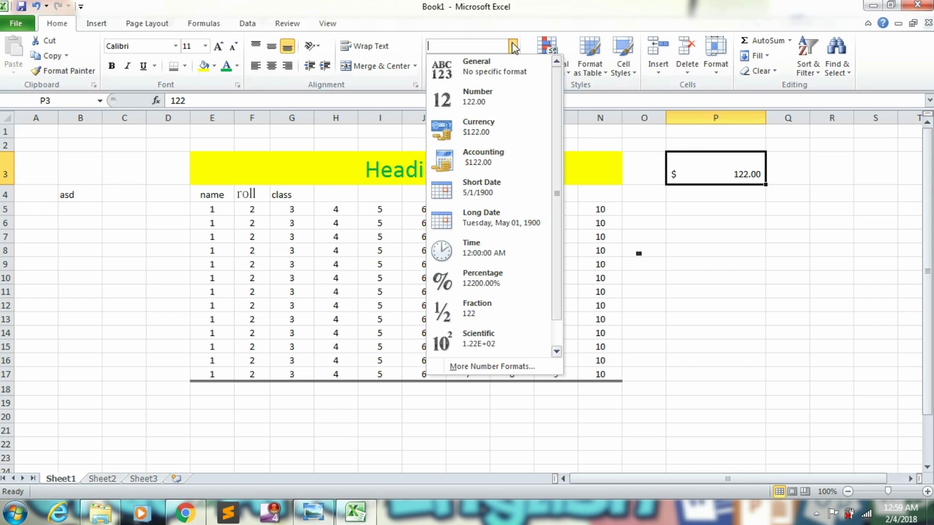
click(521, 75)
click(664, 194)
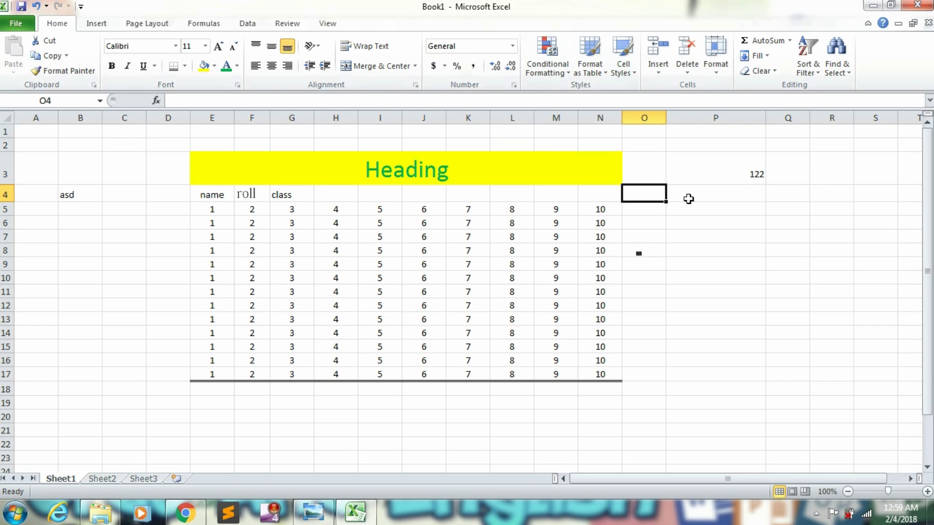
click(683, 187)
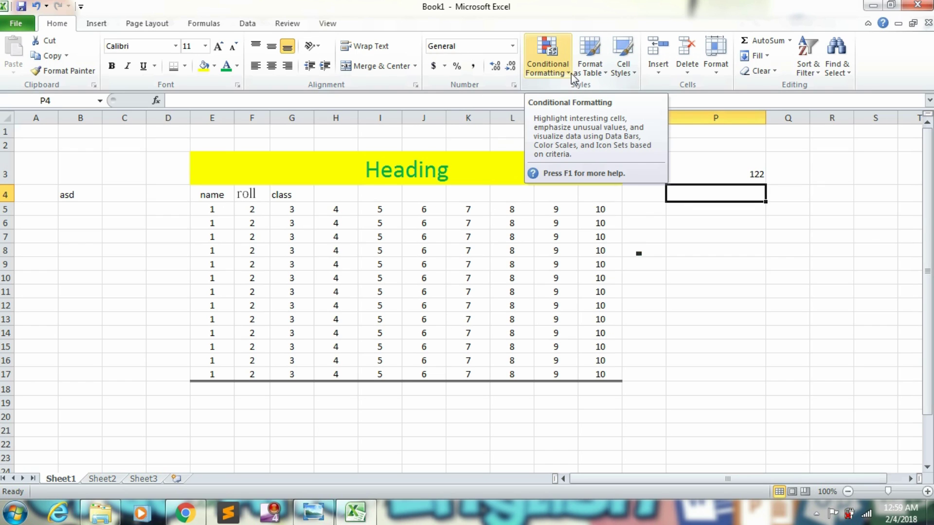
- Adjust P3's decimal places until it reads 122.000
click(709, 164)
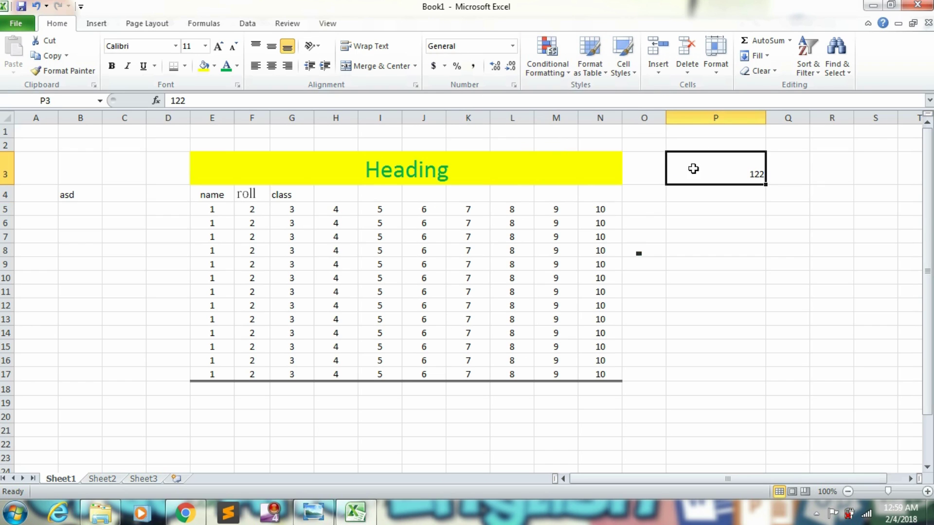
click(494, 66)
click(494, 67)
click(494, 67)
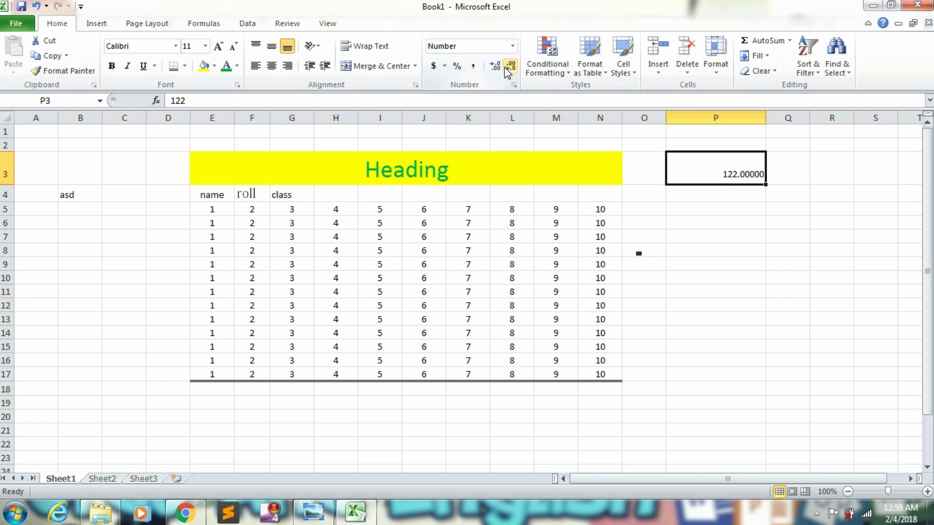
click(508, 69)
click(495, 68)
click(507, 69)
click(501, 69)
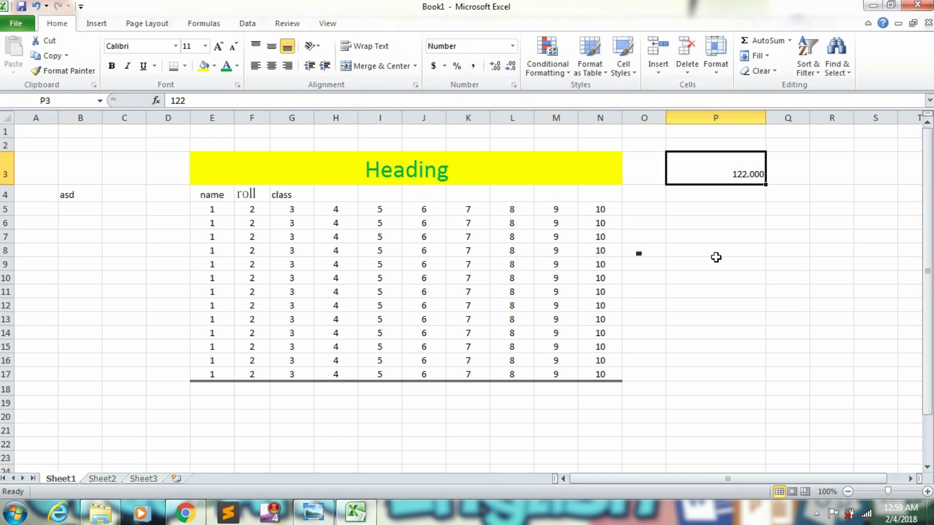
click(716, 233)
click(570, 72)
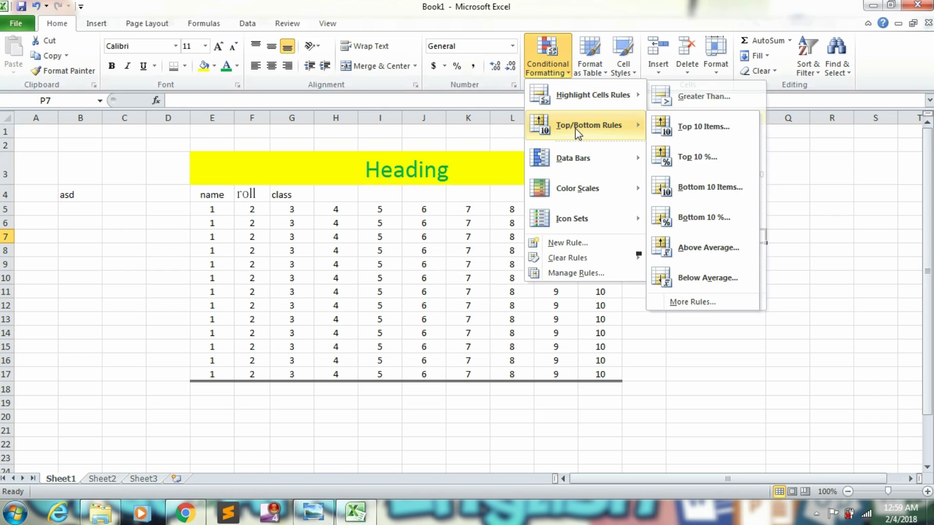
mouse_move(574, 157)
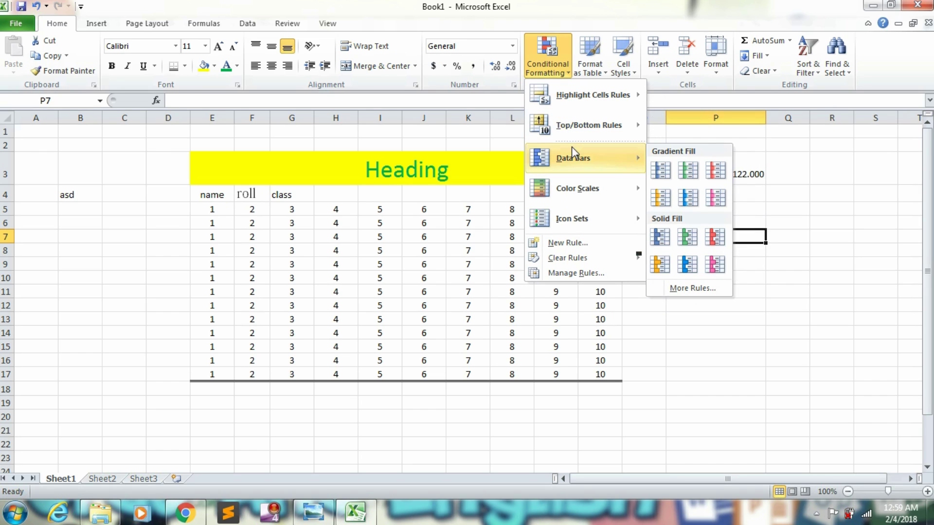
- Select the Heading block E3:N17 and scroll through Format as Table styles without applying one
click(205, 161)
mouse_move(223, 179)
mouse_down()
mouse_move(432, 345)
mouse_move(432, 371)
mouse_up()
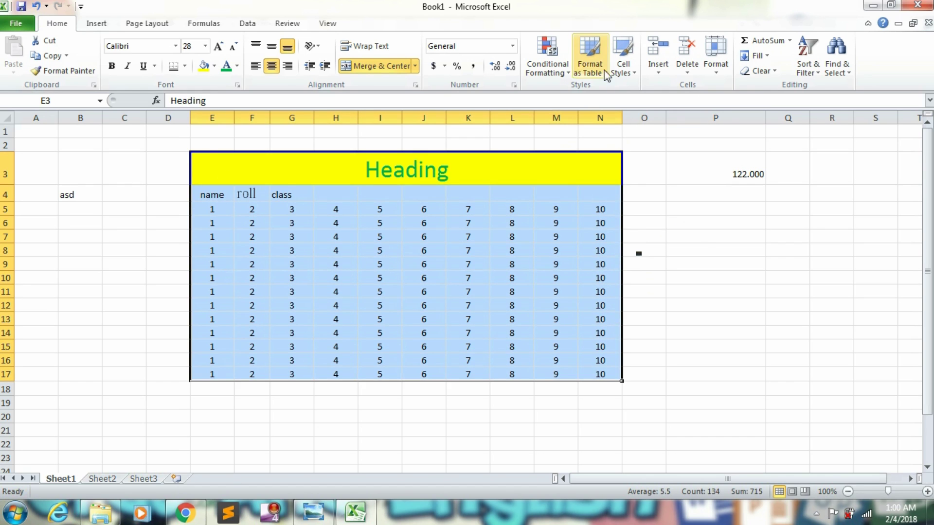
click(568, 73)
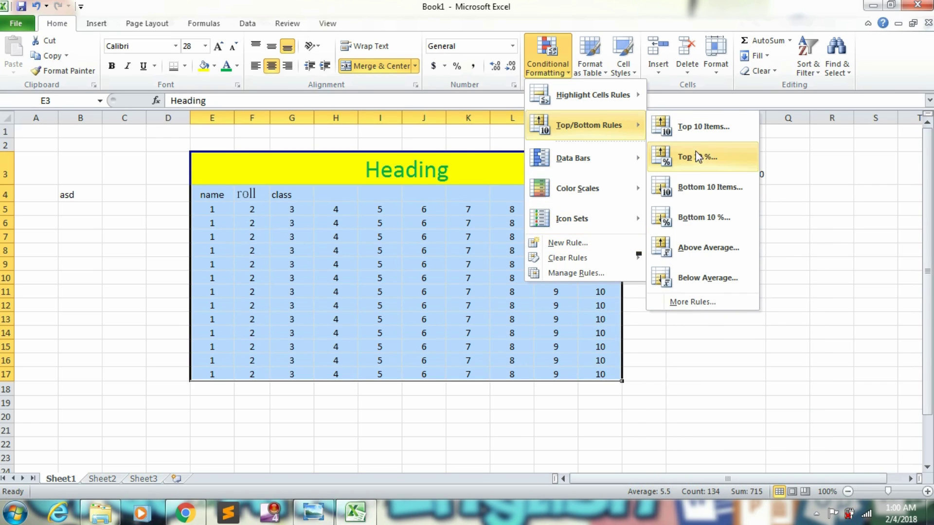
mouse_move(592, 95)
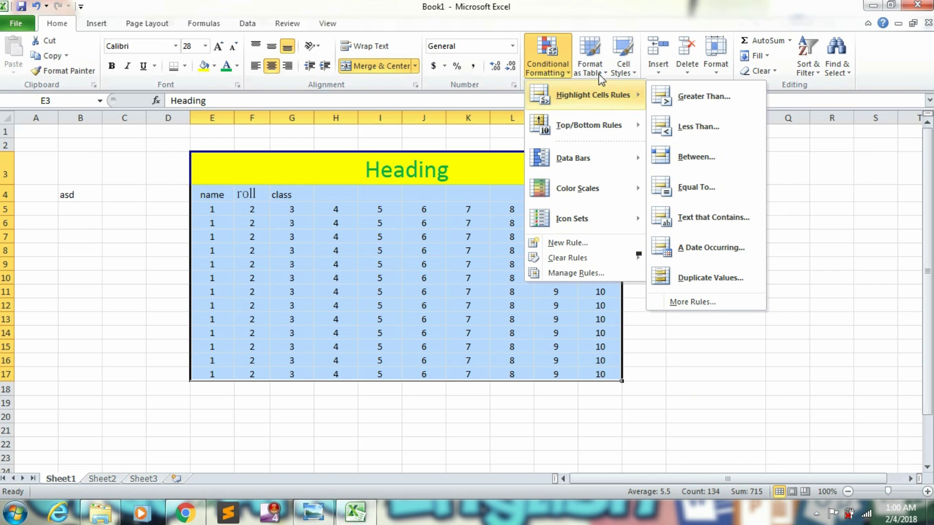
click(599, 73)
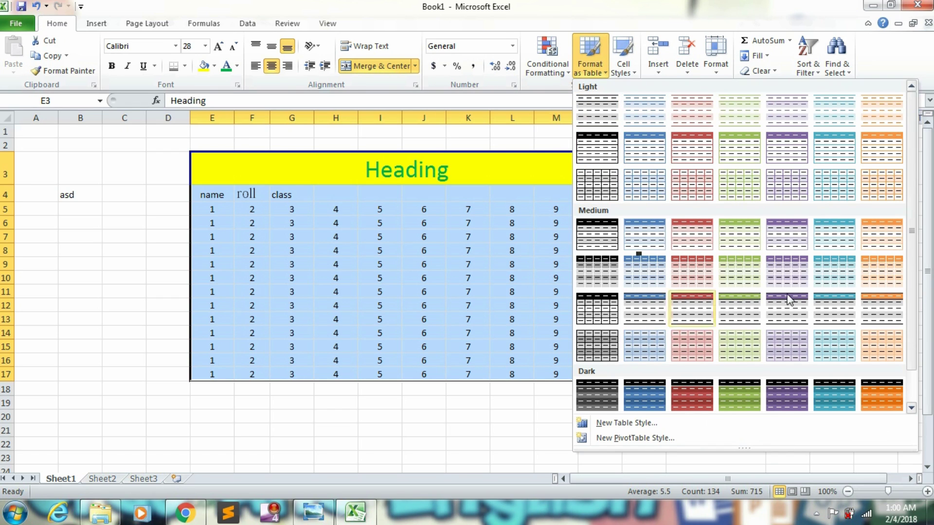
drag(914, 241, 912, 259)
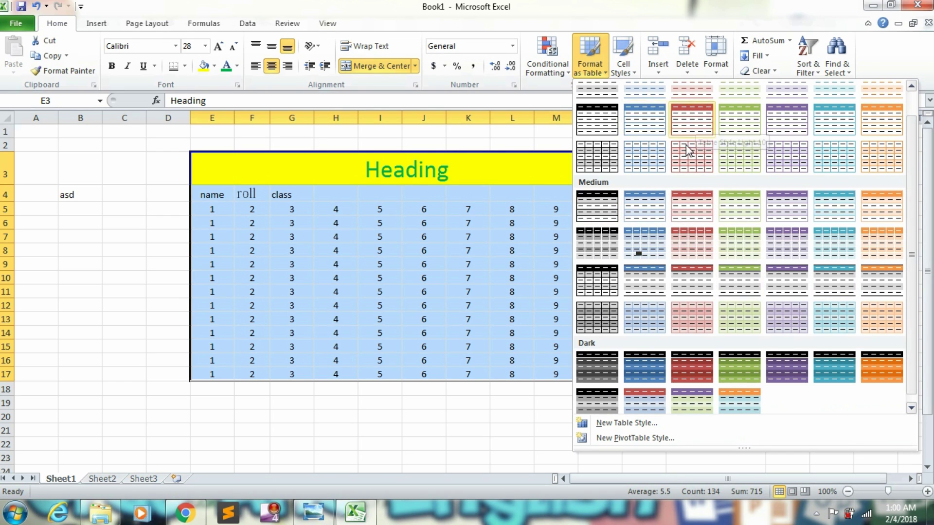
mouse_move(915, 250)
mouse_down()
mouse_move(915, 259)
mouse_move(912, 187)
mouse_up()
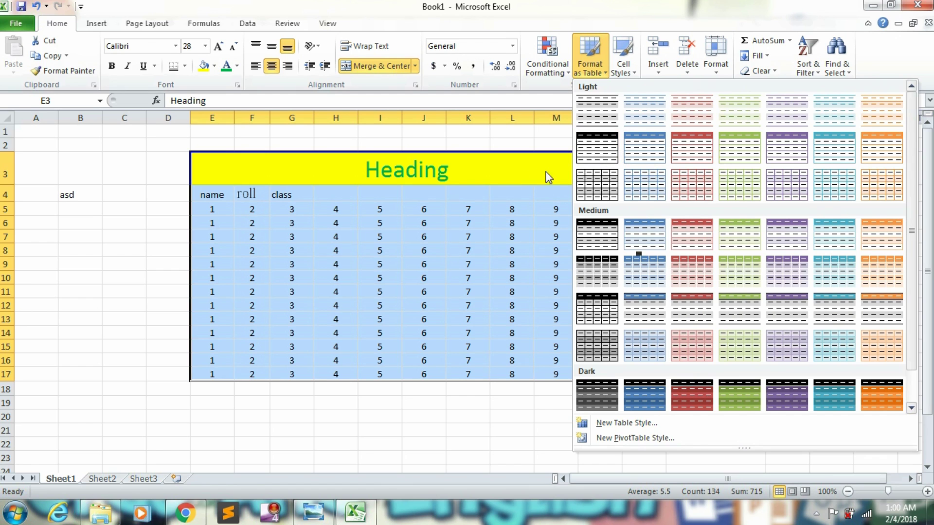
click(603, 72)
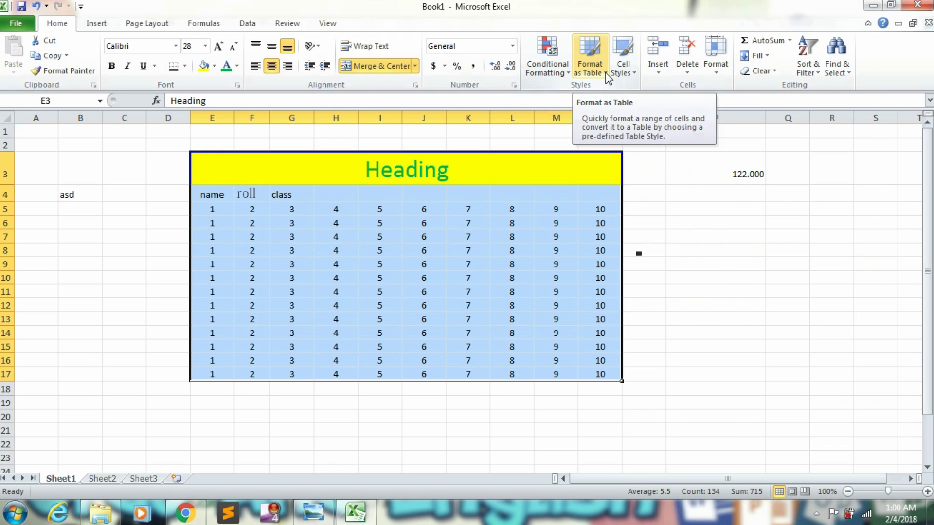
- Dismiss the table styles, preview Cell Styles, and show the Insert cells choices
click(607, 76)
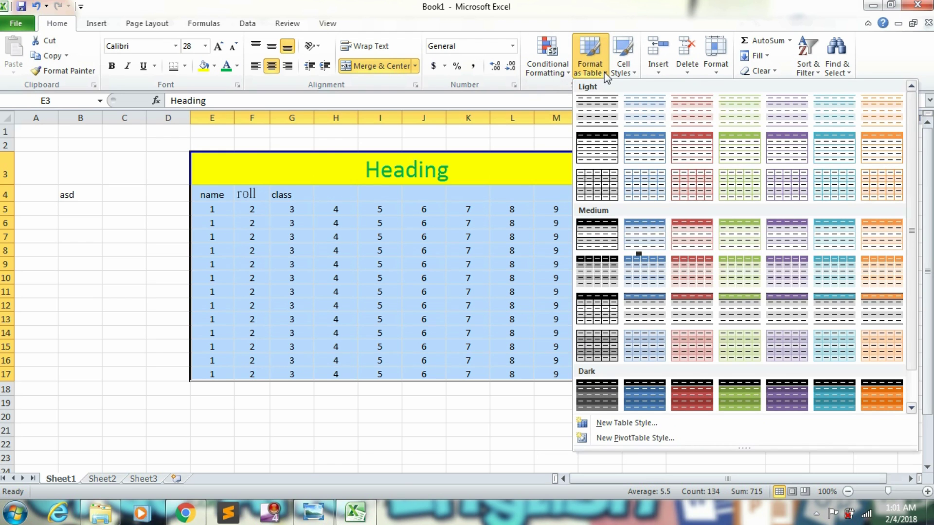
click(606, 74)
click(635, 73)
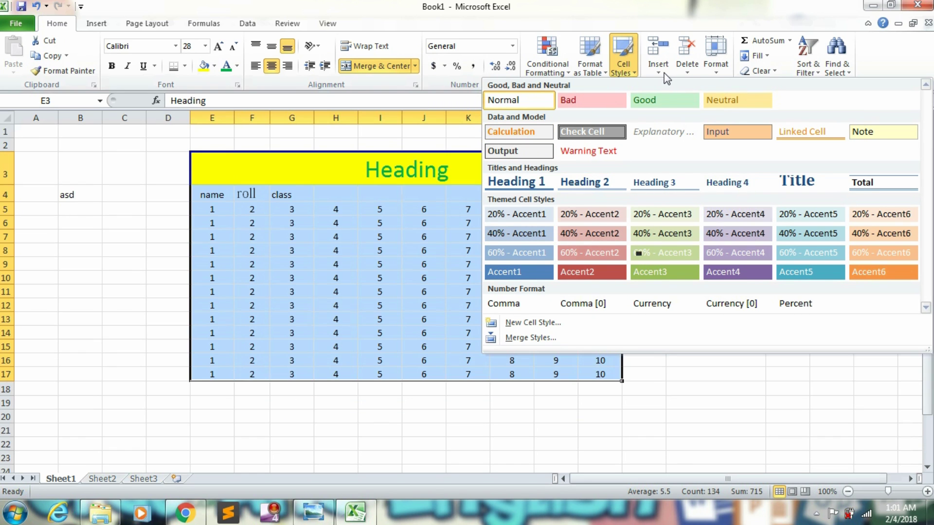
click(664, 73)
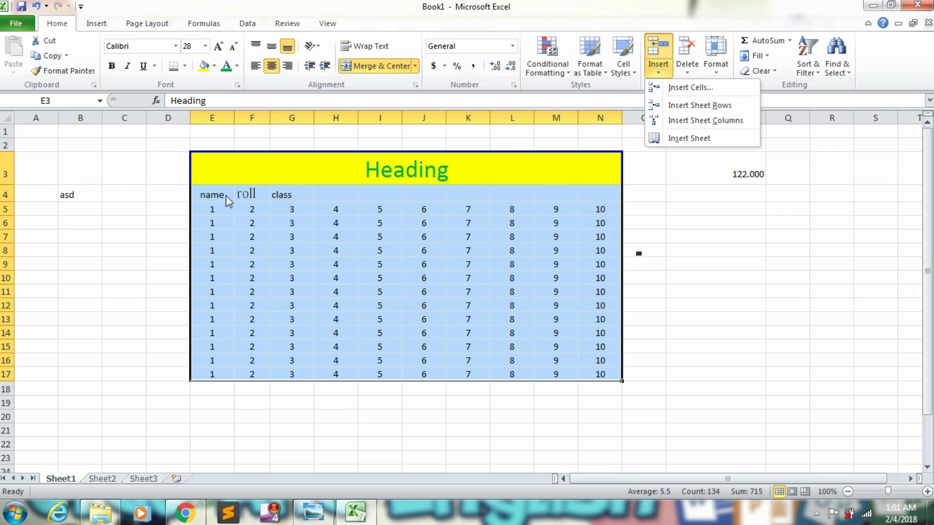
- Insert two blank cells at B4, pushing 'asd' down to B6
click(99, 243)
click(76, 193)
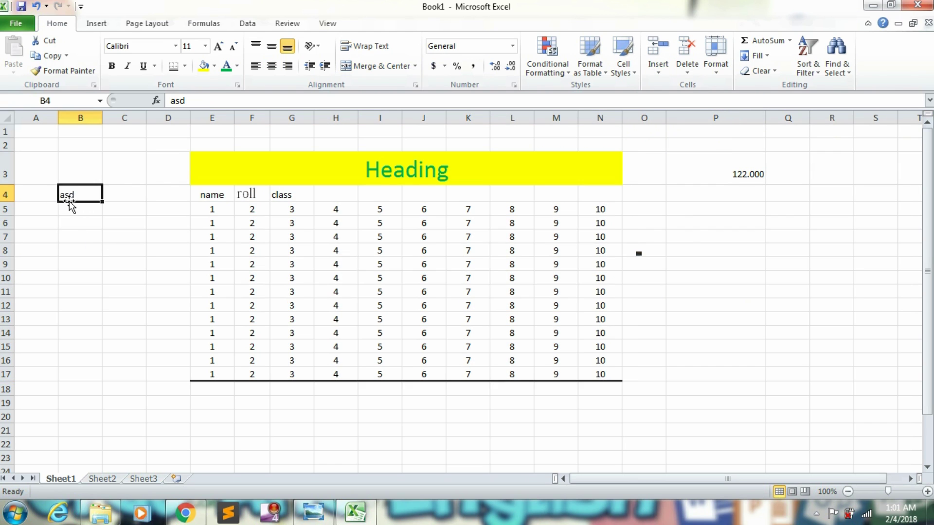
click(660, 51)
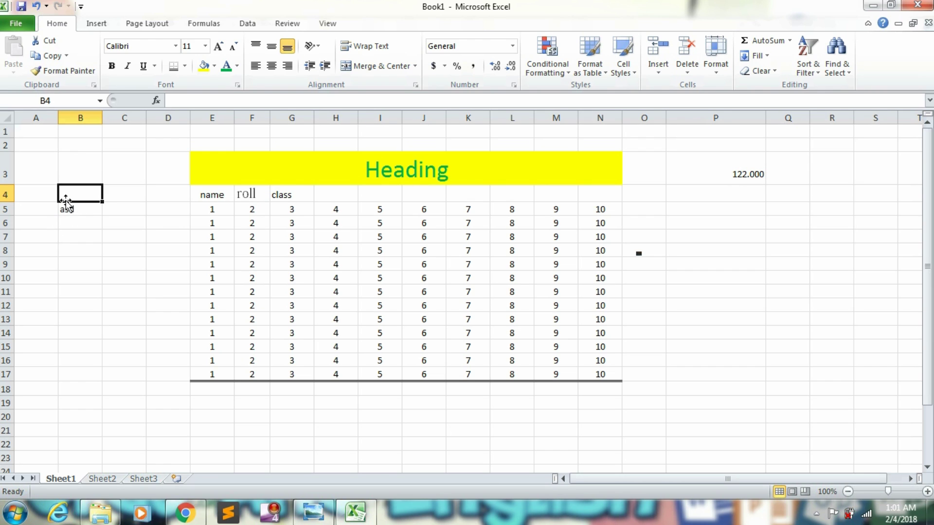
click(663, 58)
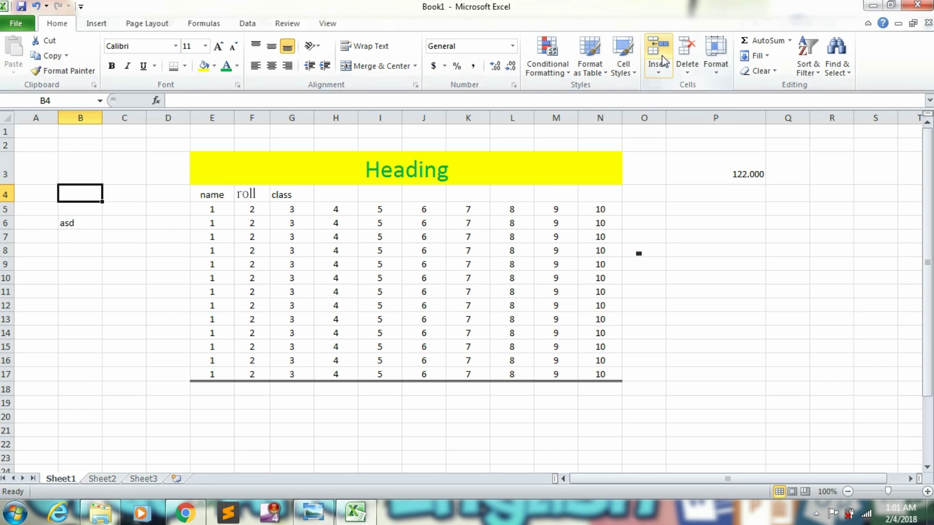
- Insert an entire column before 'asd' via the Insert Cells dialog
click(80, 226)
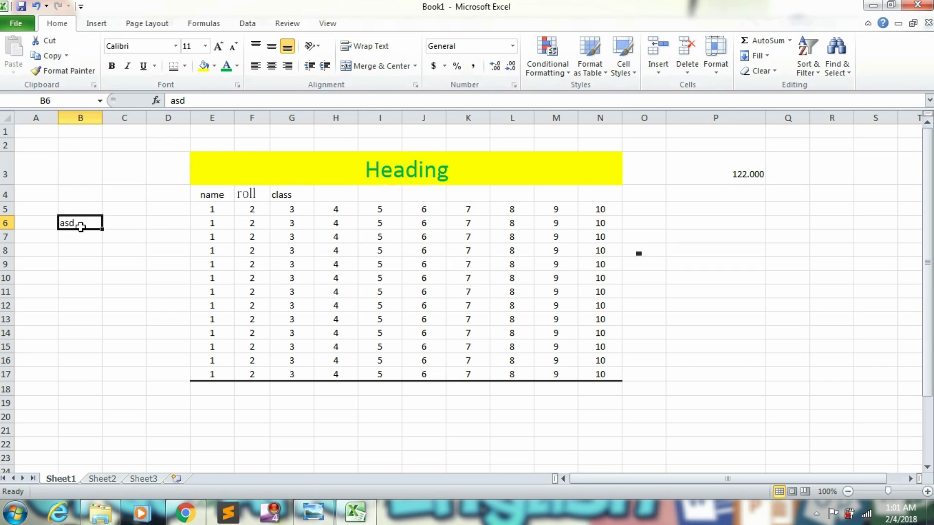
click(661, 74)
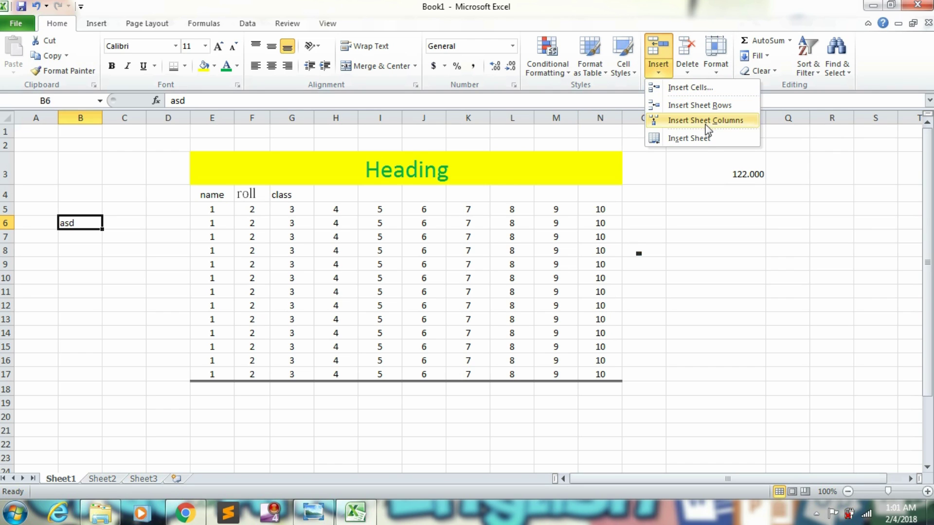
click(703, 89)
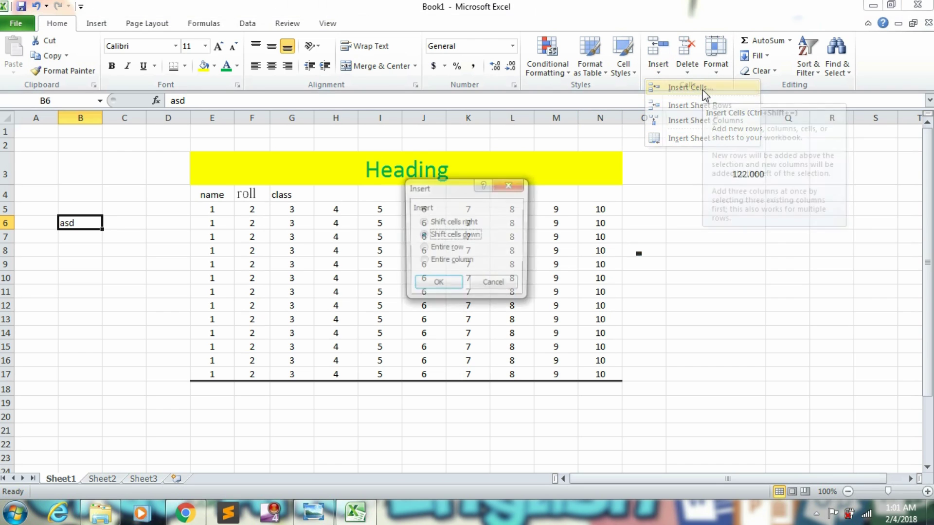
click(422, 248)
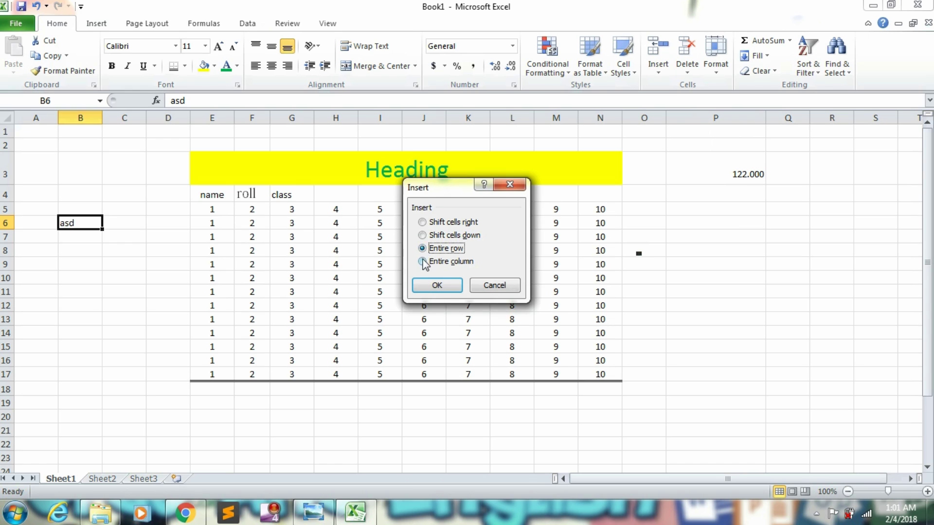
click(422, 261)
click(426, 286)
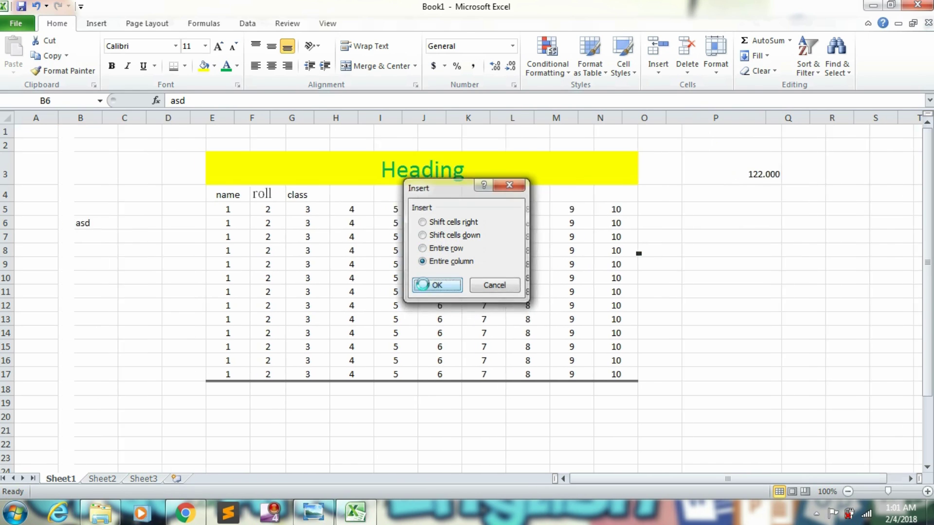
- Insert a blank sheet row at row 6
click(122, 222)
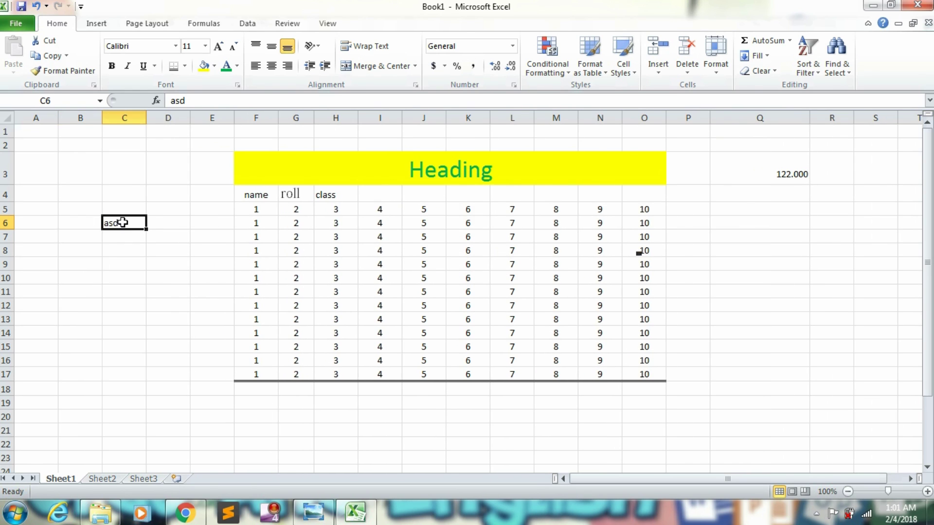
click(658, 73)
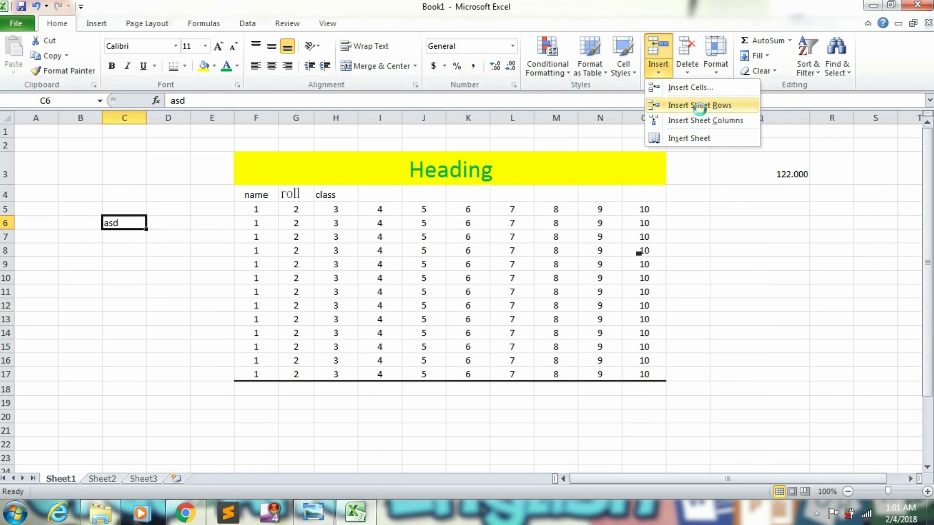
click(699, 105)
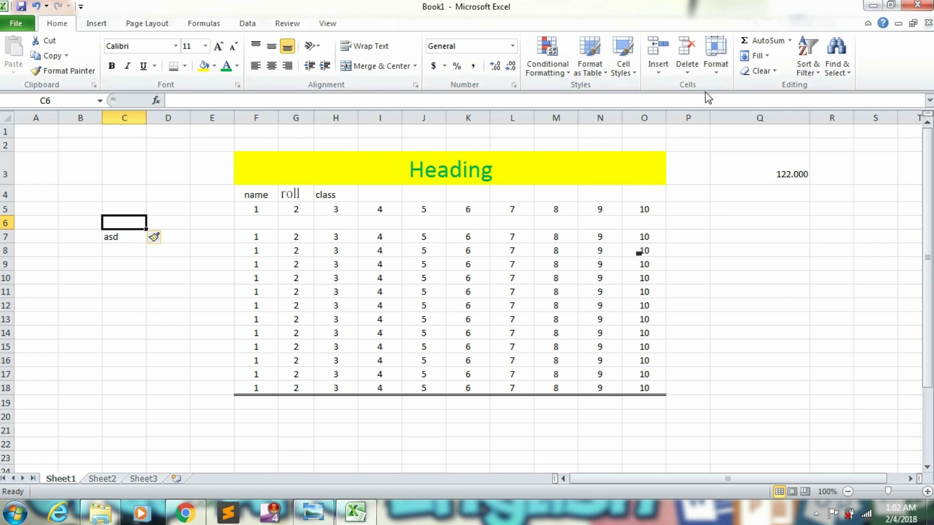
click(717, 73)
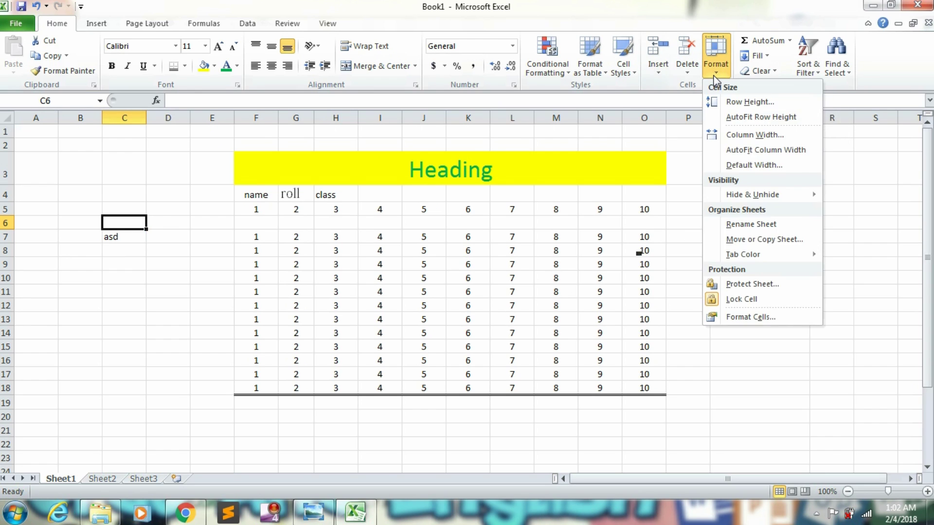
click(716, 73)
click(170, 275)
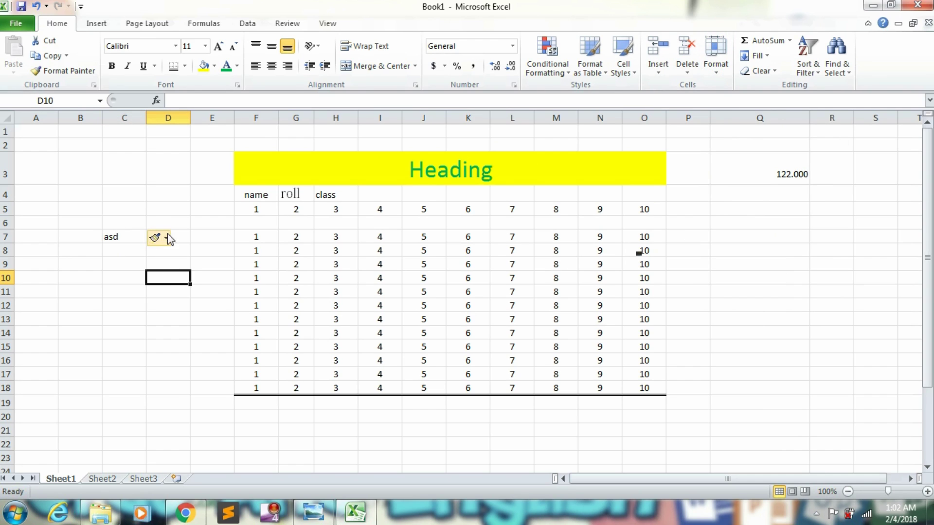
click(161, 241)
click(164, 239)
click(154, 212)
click(165, 263)
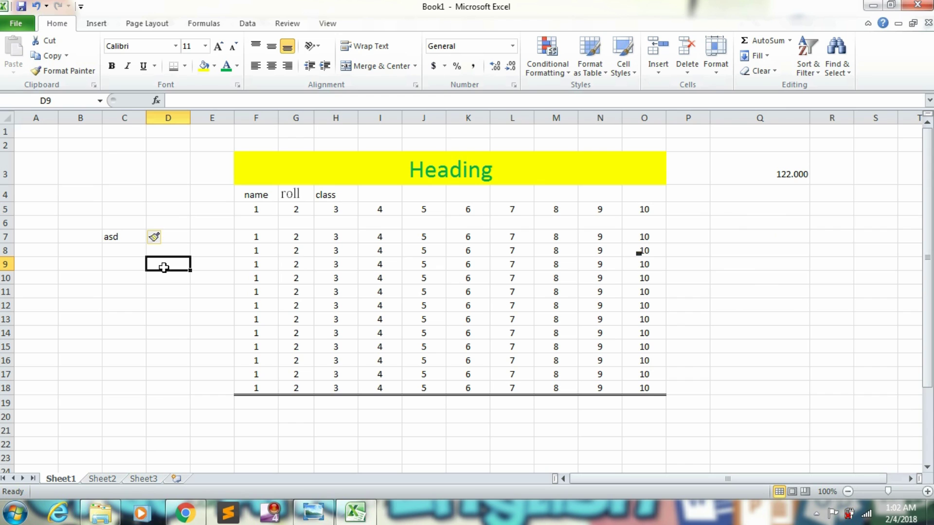
click(717, 74)
click(717, 74)
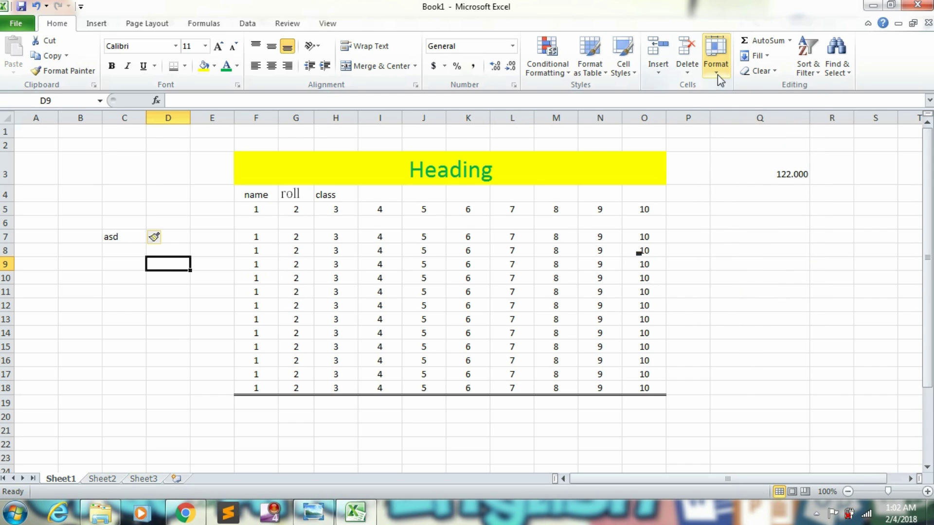
click(770, 55)
click(790, 40)
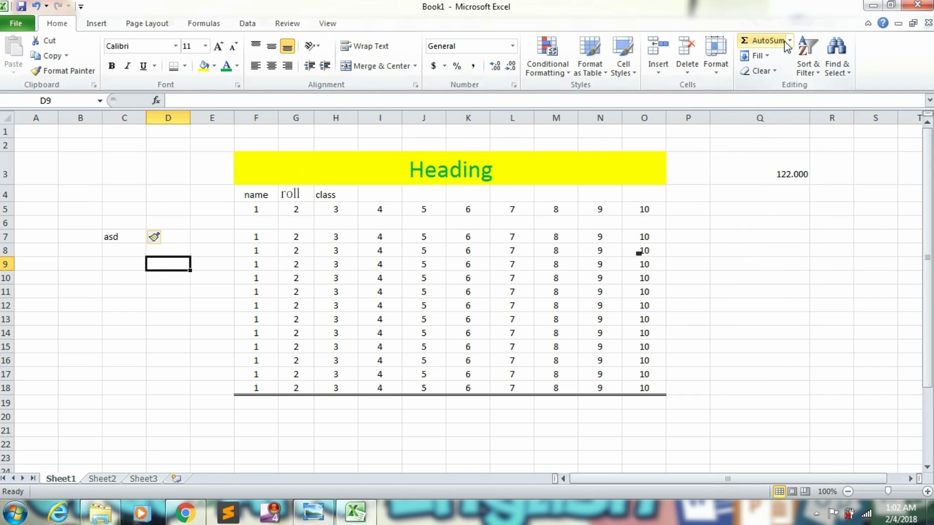
- Browse the AutoSum function list without inserting anything
click(790, 41)
click(790, 42)
click(789, 42)
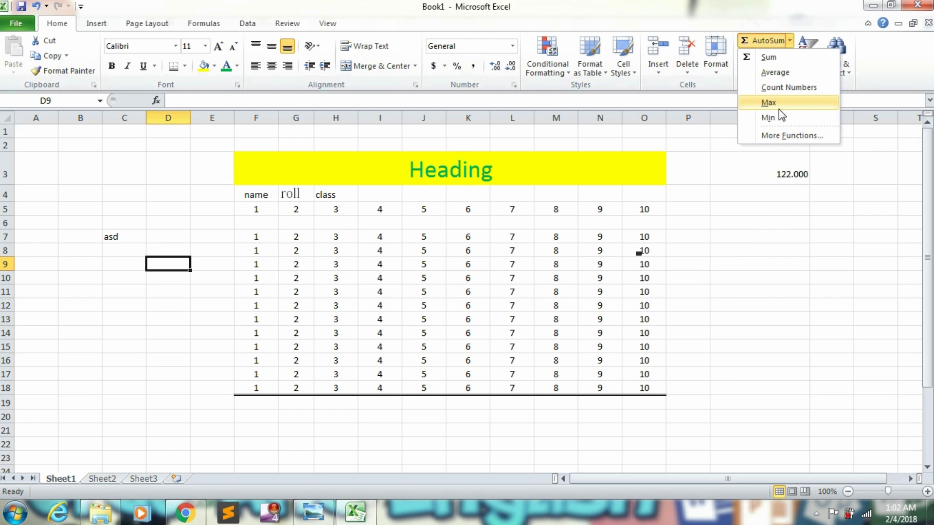
click(788, 42)
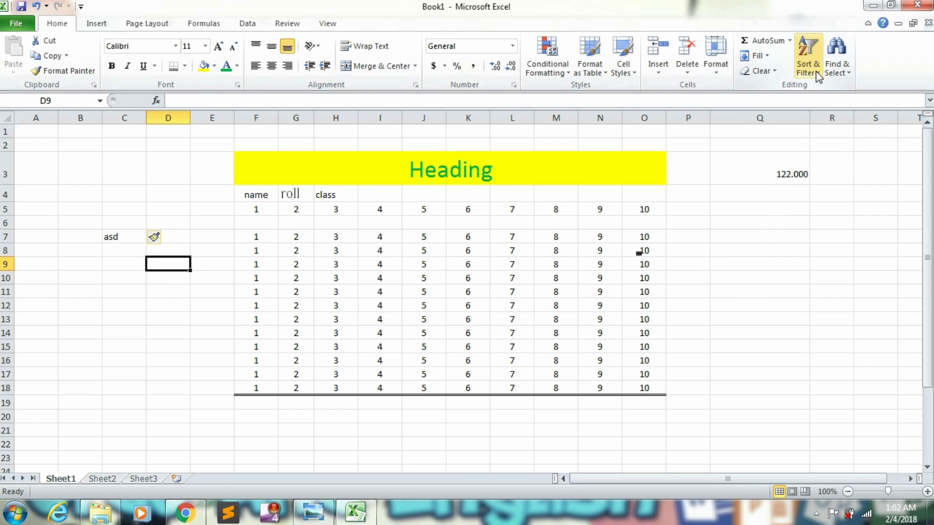
- Browse the Sort & Filter and Find & Select menus, then switch to Excel.pdf in Chrome
click(847, 76)
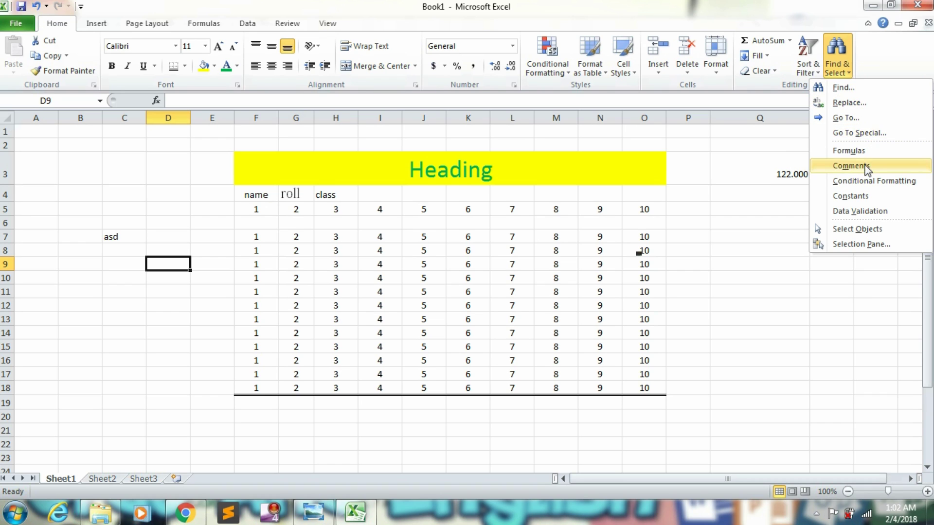
click(814, 71)
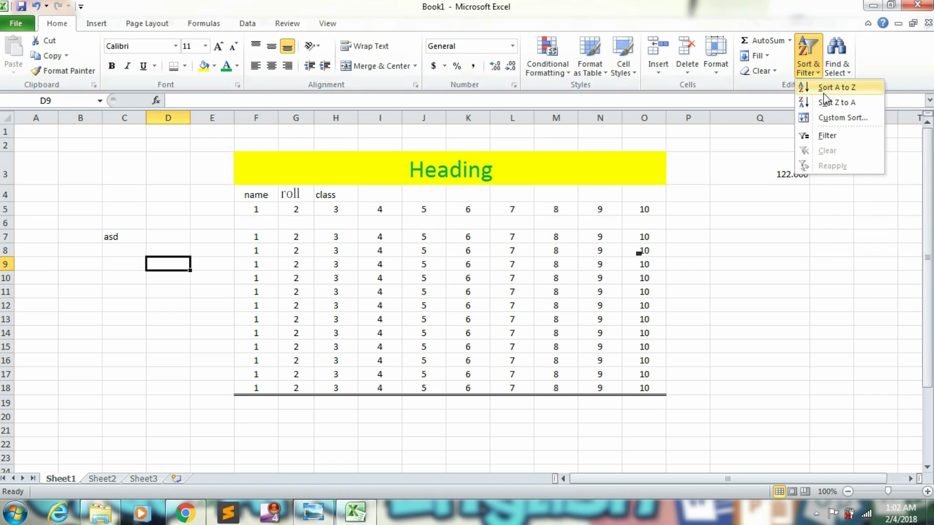
click(851, 75)
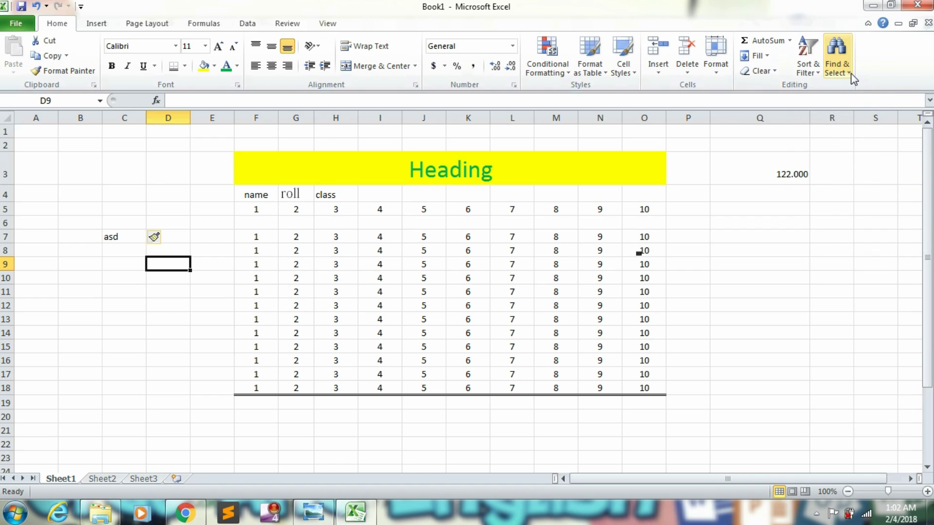
click(853, 77)
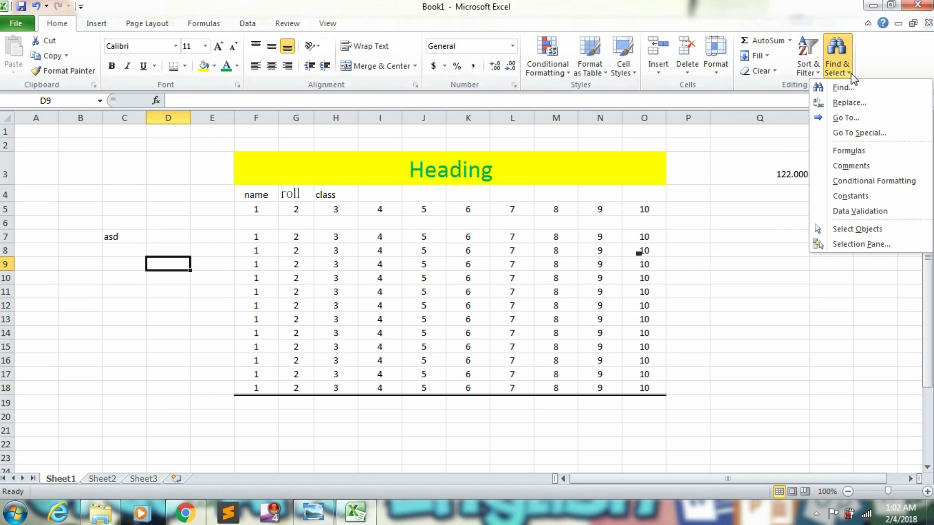
click(851, 76)
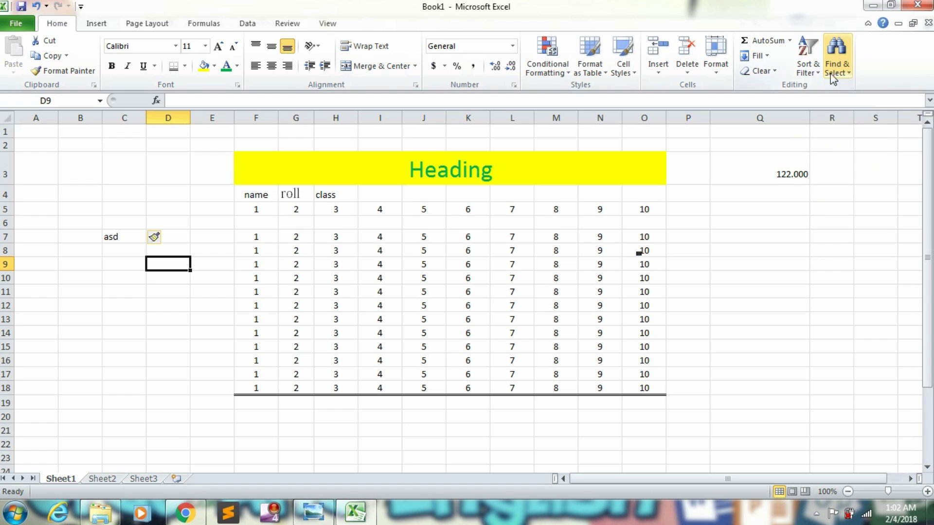
click(820, 73)
click(852, 76)
click(853, 74)
click(852, 74)
click(821, 73)
click(821, 73)
click(821, 74)
click(821, 74)
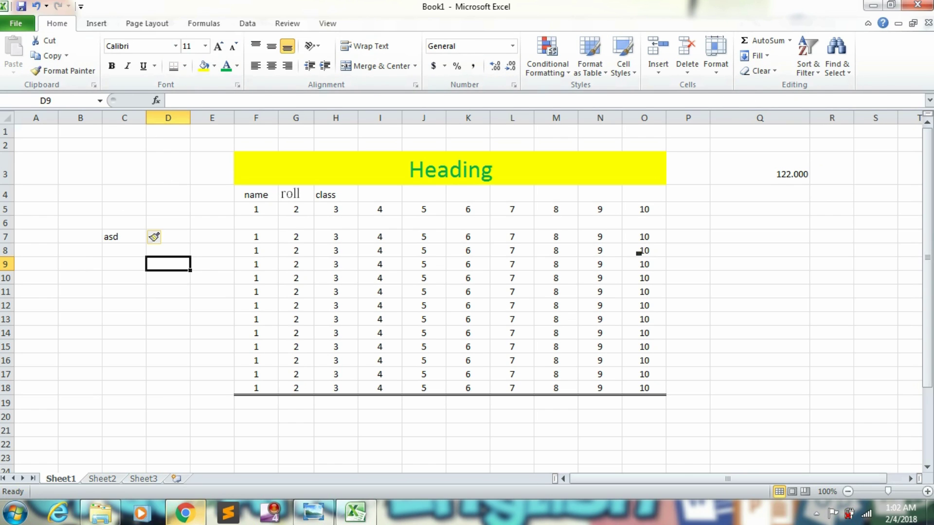
click(184, 513)
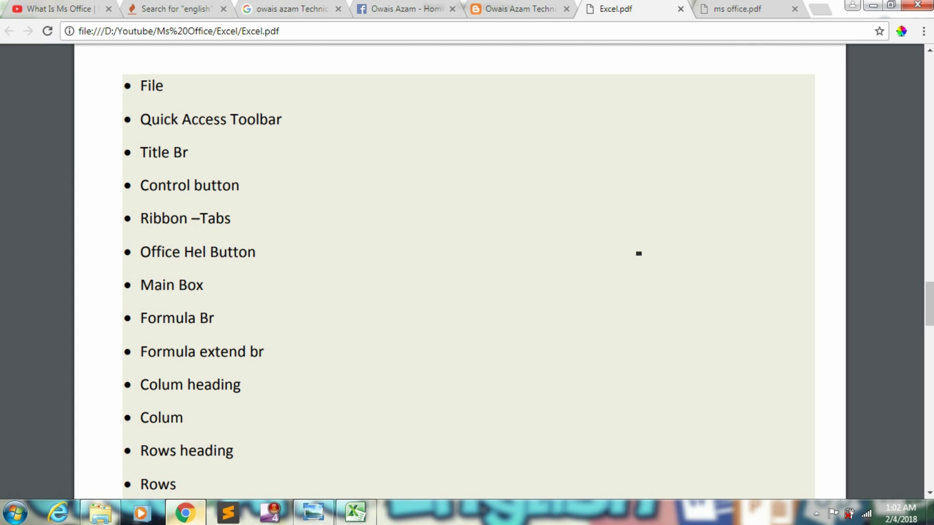
click(175, 516)
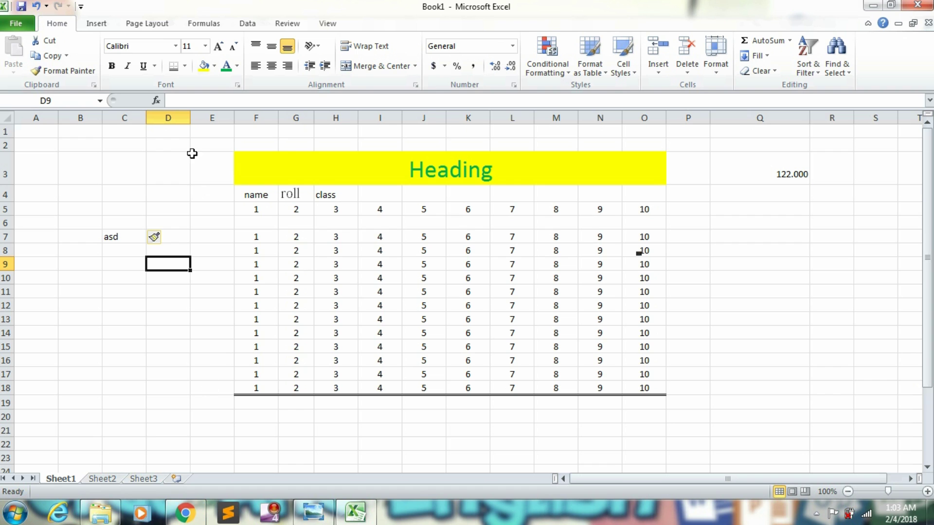
click(177, 102)
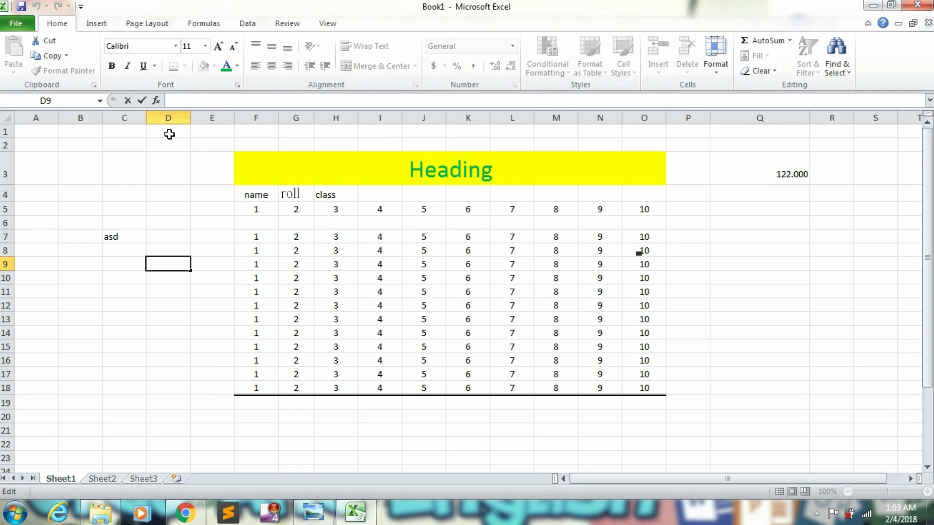
click(115, 237)
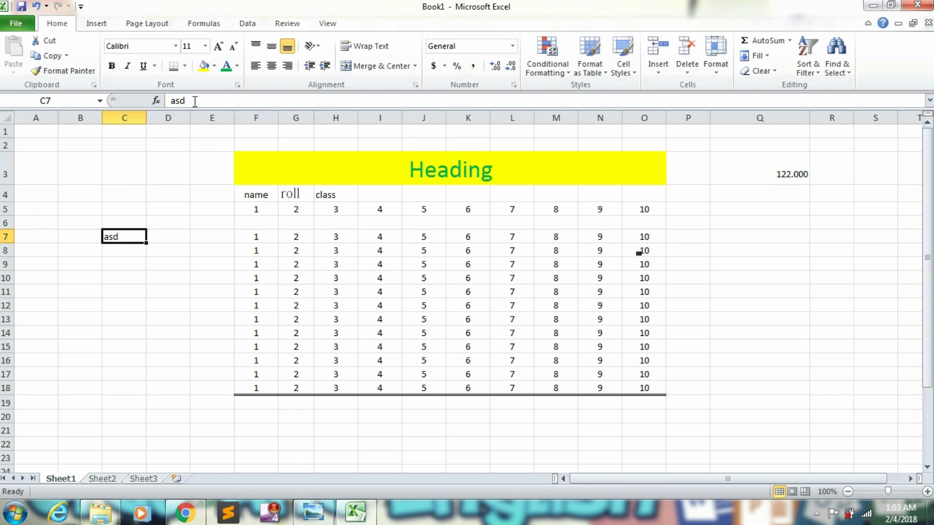
click(126, 208)
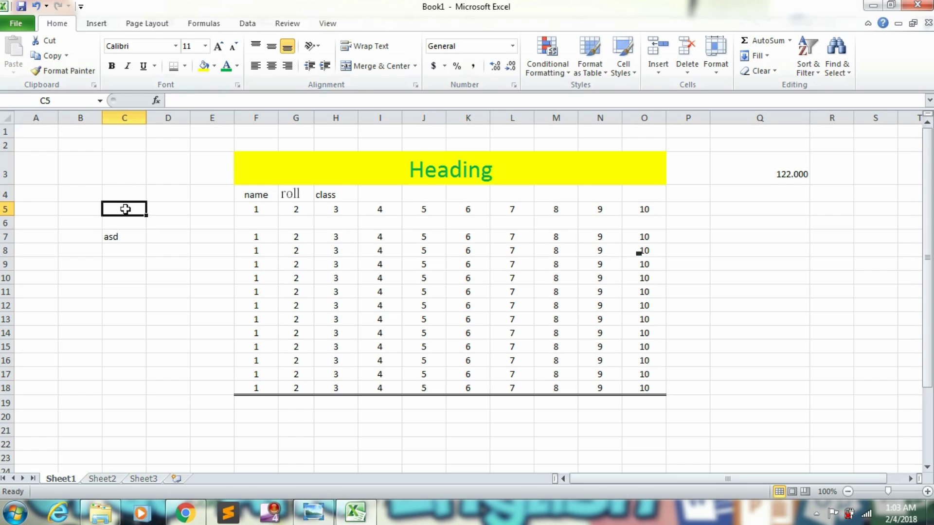
click(180, 96)
text(qweqwe)
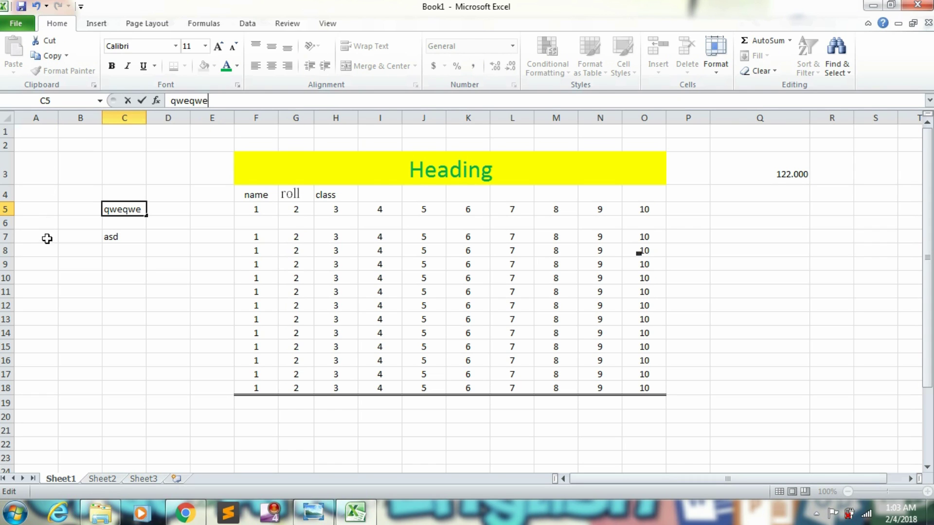
click(43, 224)
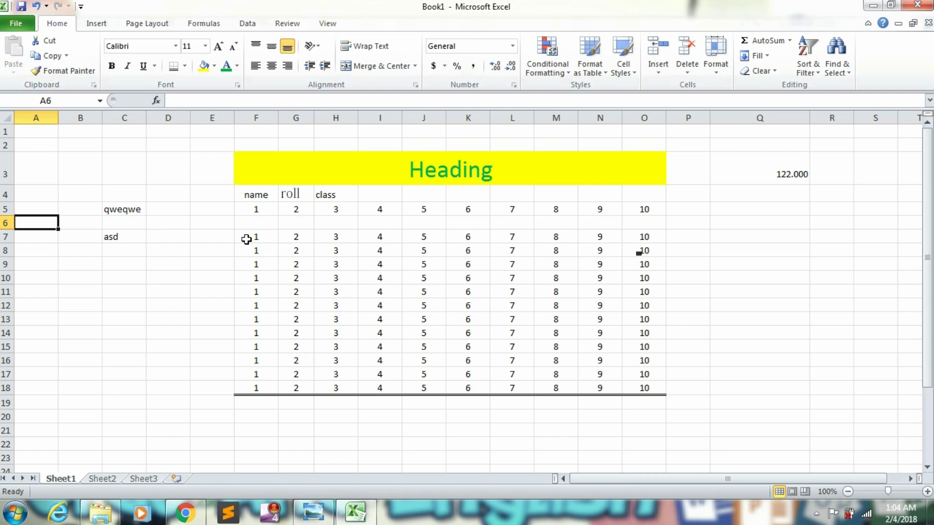
- Copy C5, then use Format Painter to copy B8's formatting onto B14:C14
click(737, 247)
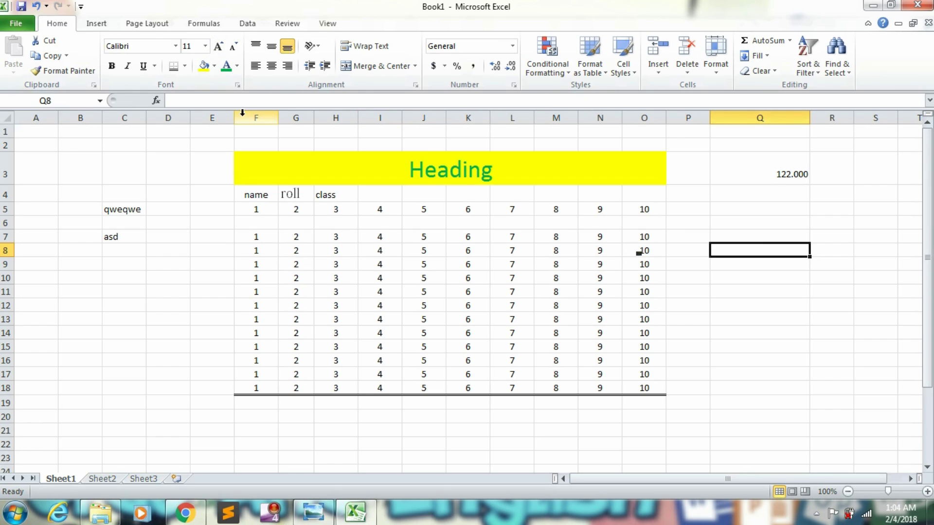
click(73, 102)
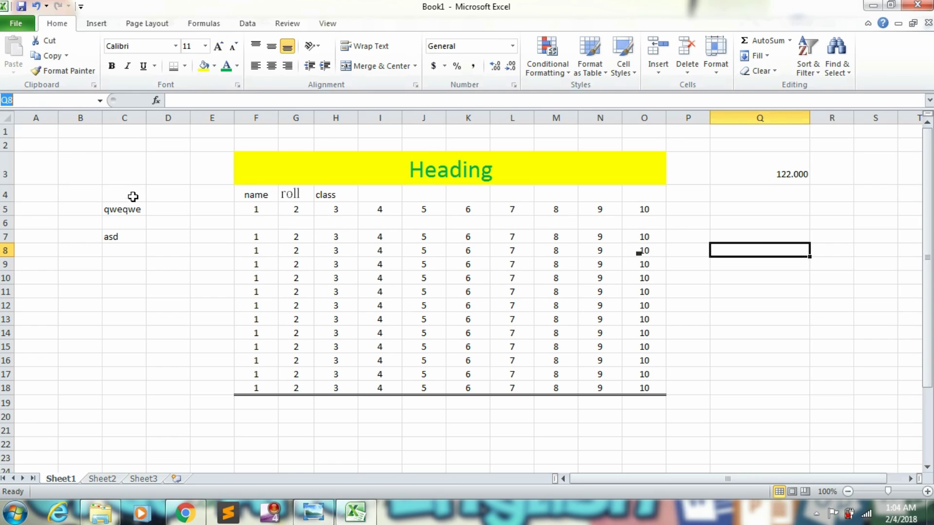
click(125, 176)
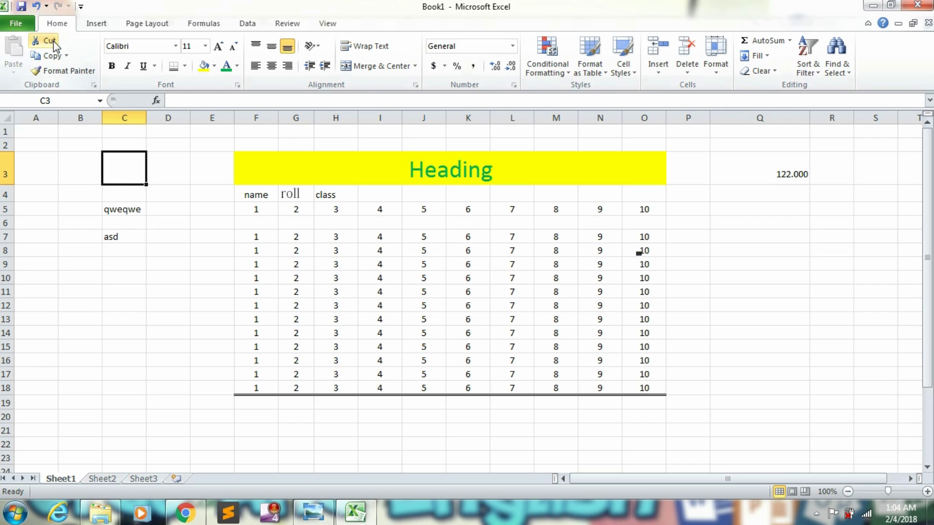
click(127, 215)
click(53, 56)
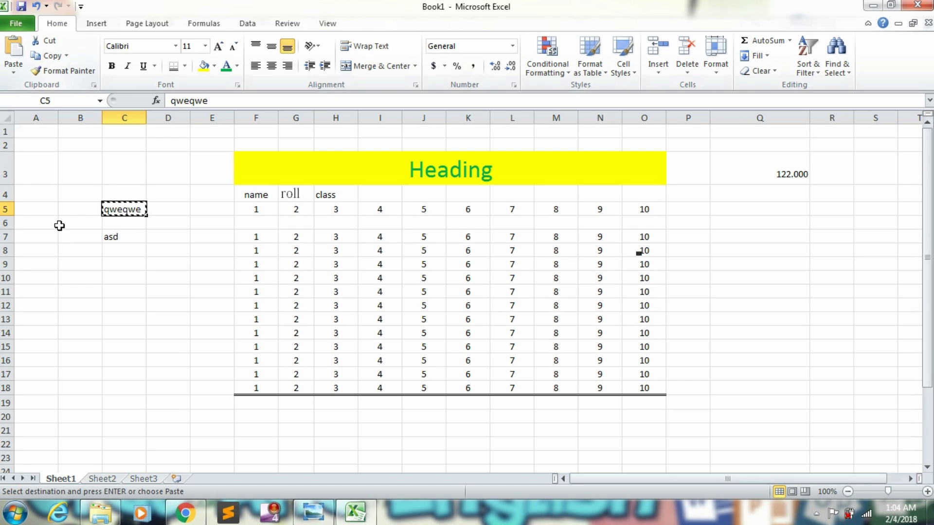
click(75, 249)
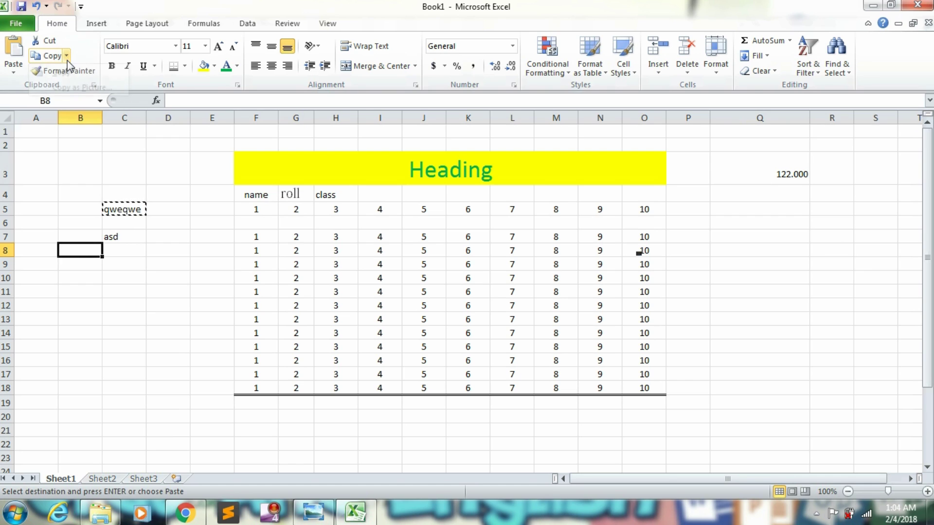
click(67, 72)
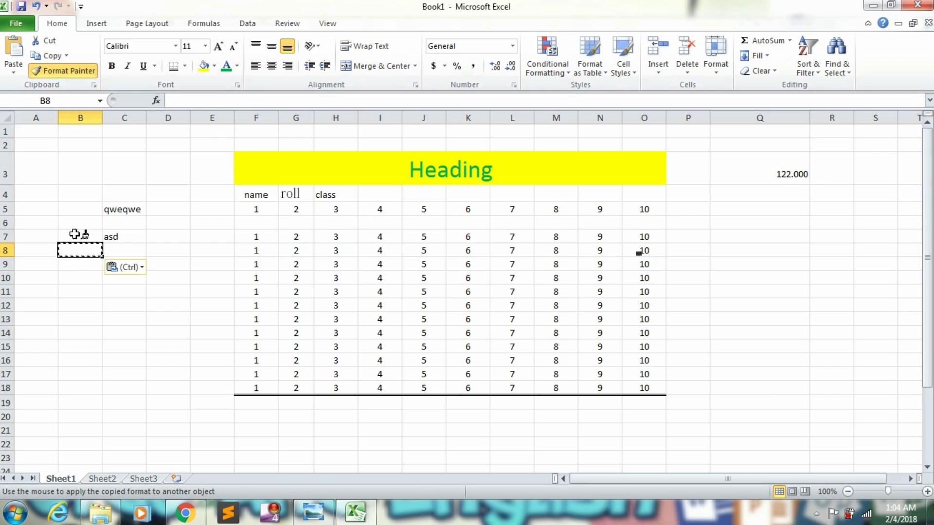
drag(111, 333, 103, 329)
- Copy 'qweqwe' from C5 and paste it into B9 with Ctrl+C / Ctrl+V
click(87, 267)
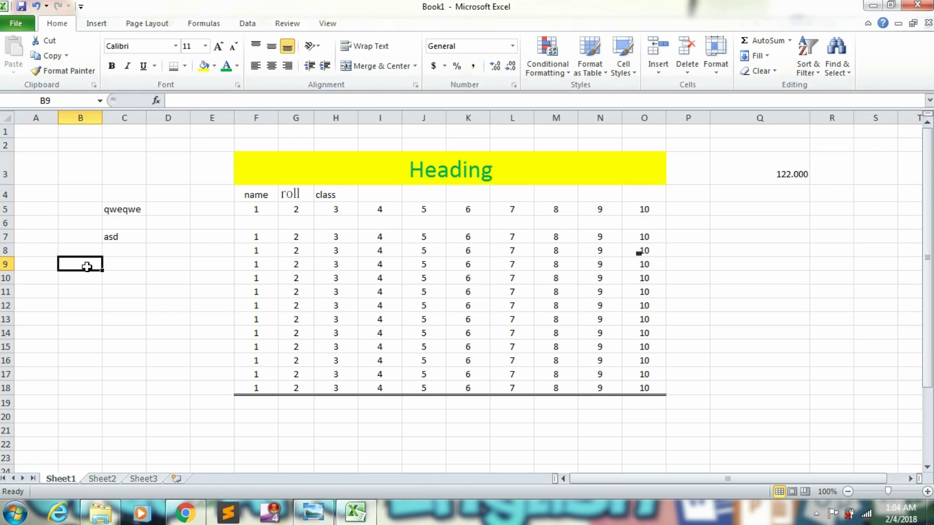
click(122, 210)
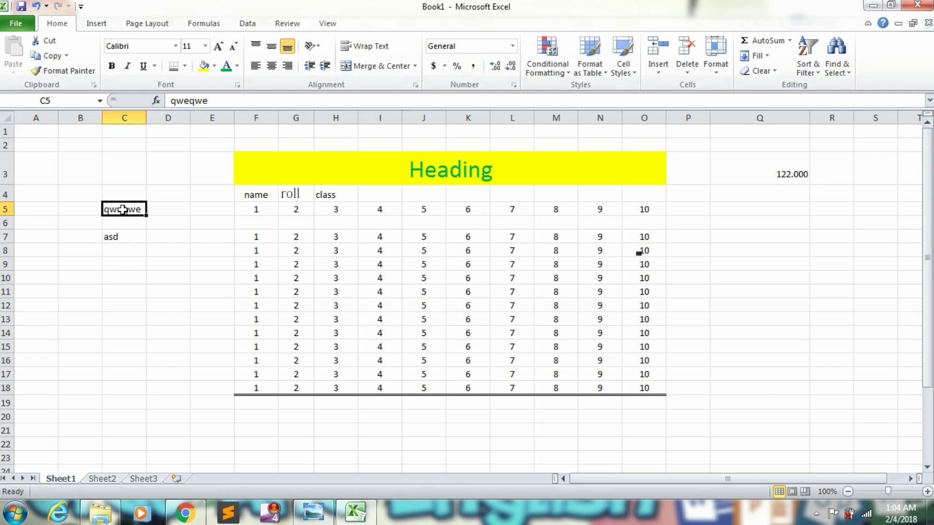
key(ctrl+c)
click(74, 268)
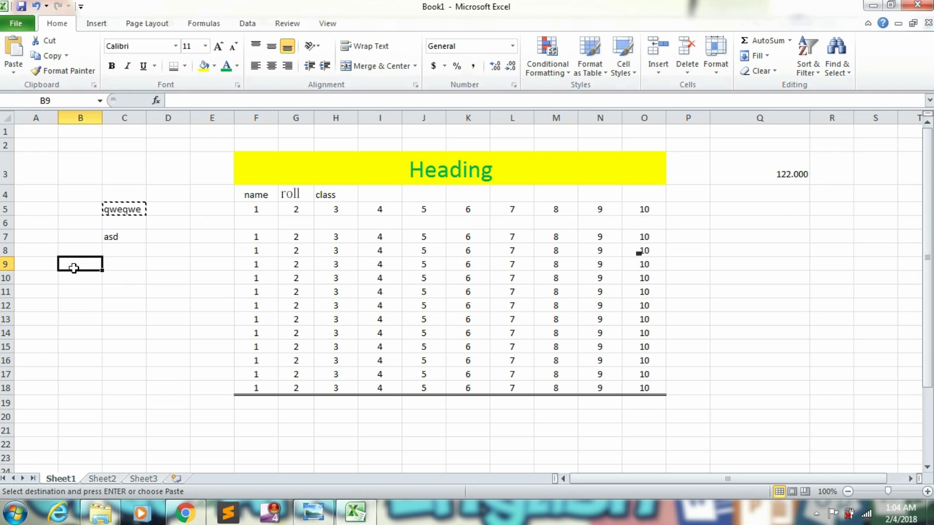
key(ctrl+v)
- Cancel the pending copy with Escape and select several nearby cells
click(79, 316)
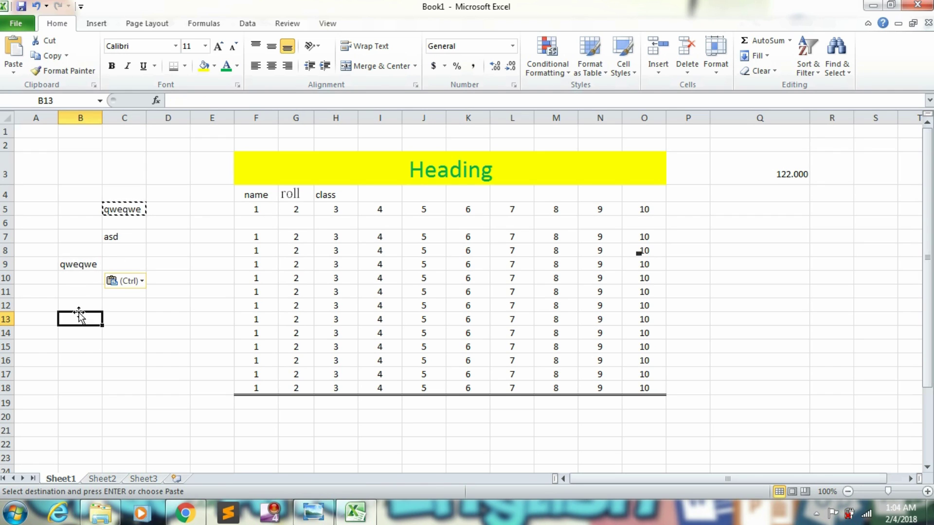
click(79, 249)
click(136, 178)
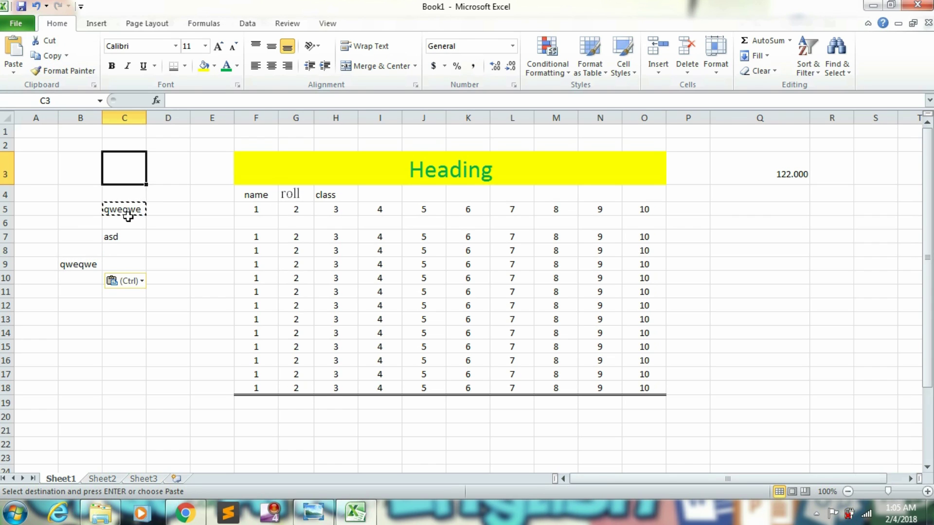
key(Escape)
click(51, 155)
click(90, 172)
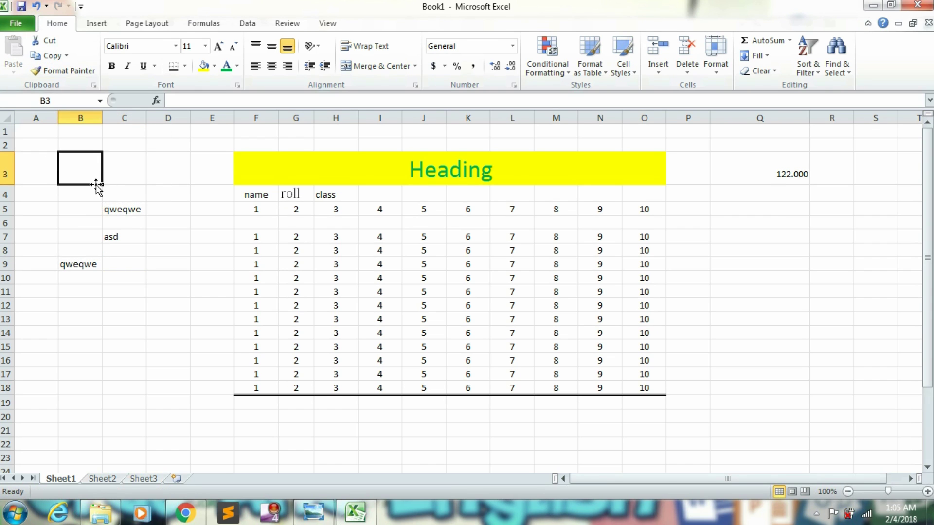
click(78, 224)
click(156, 155)
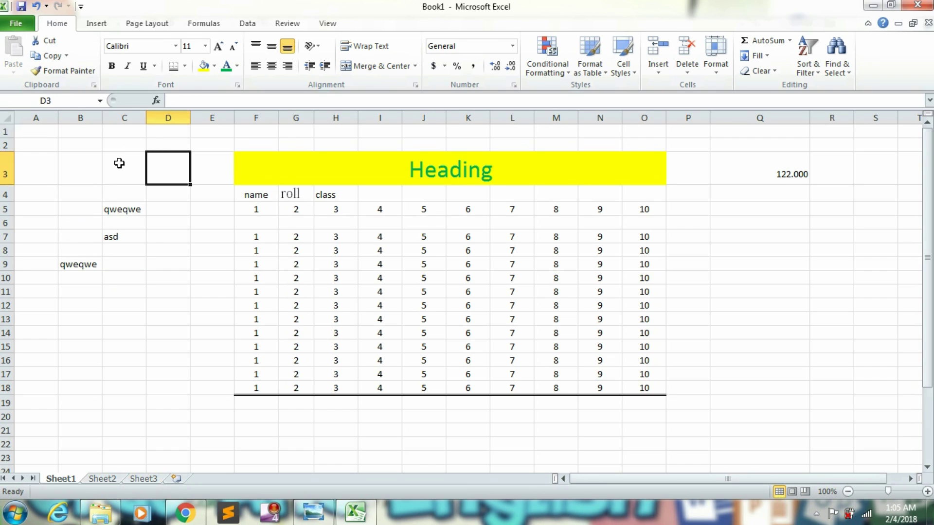
click(124, 251)
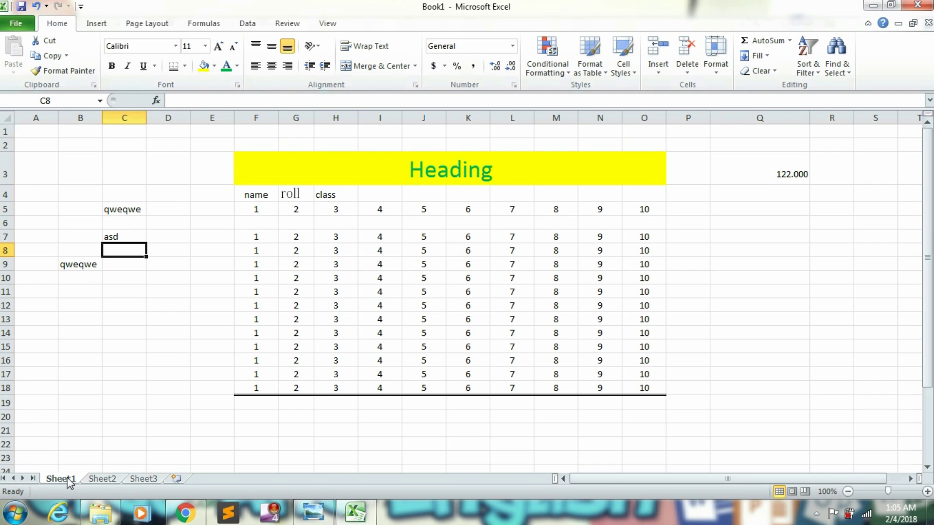
- Look through Sheet2 and Sheet3, then return to Sheet1
click(104, 479)
click(144, 479)
click(73, 480)
click(102, 480)
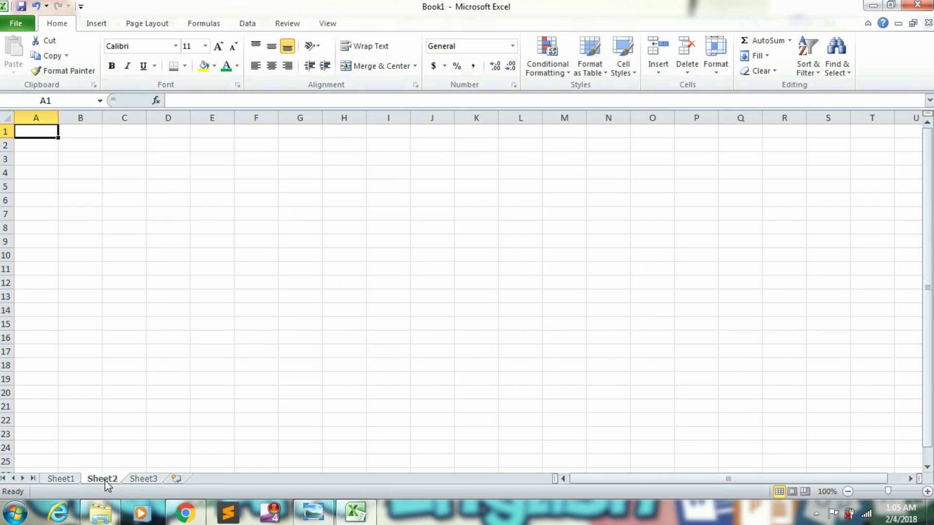
click(50, 480)
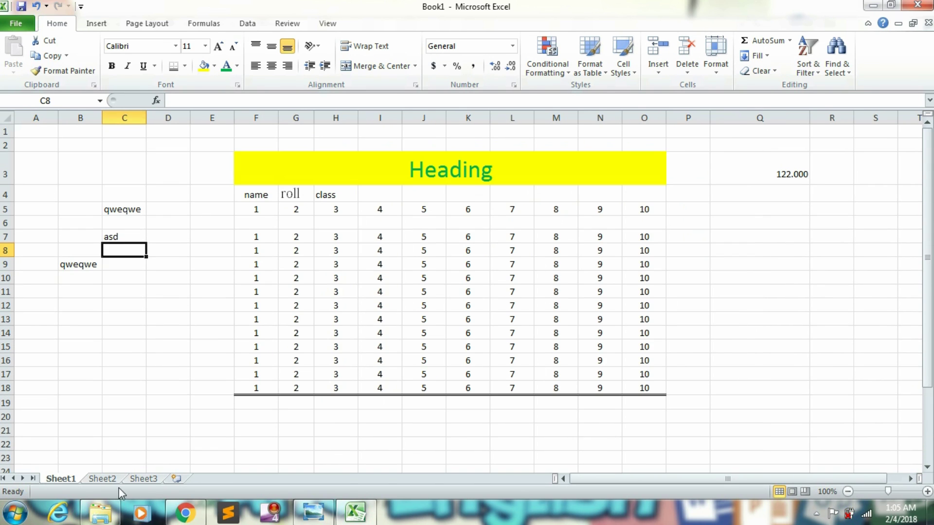
- Add four new blank worksheets, Sheet4 through Sheet7
click(177, 479)
click(218, 479)
click(265, 479)
click(296, 479)
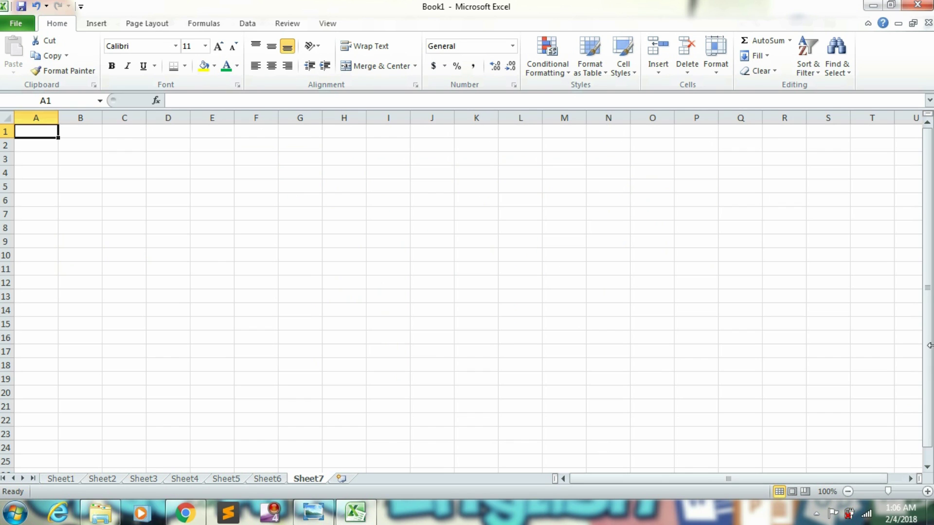
mouse_move(930, 353)
mouse_down()
mouse_move(929, 386)
mouse_move(929, 348)
mouse_up()
mouse_move(683, 480)
mouse_down()
mouse_move(752, 476)
mouse_move(578, 487)
mouse_up()
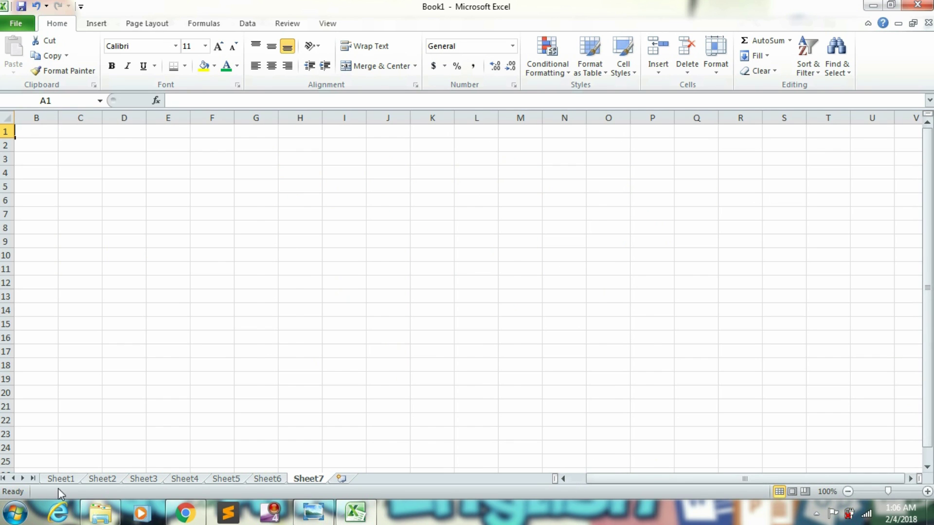
- Return to Sheet1 with its data and set the zoom back to 100%
click(61, 479)
drag(653, 480, 701, 482)
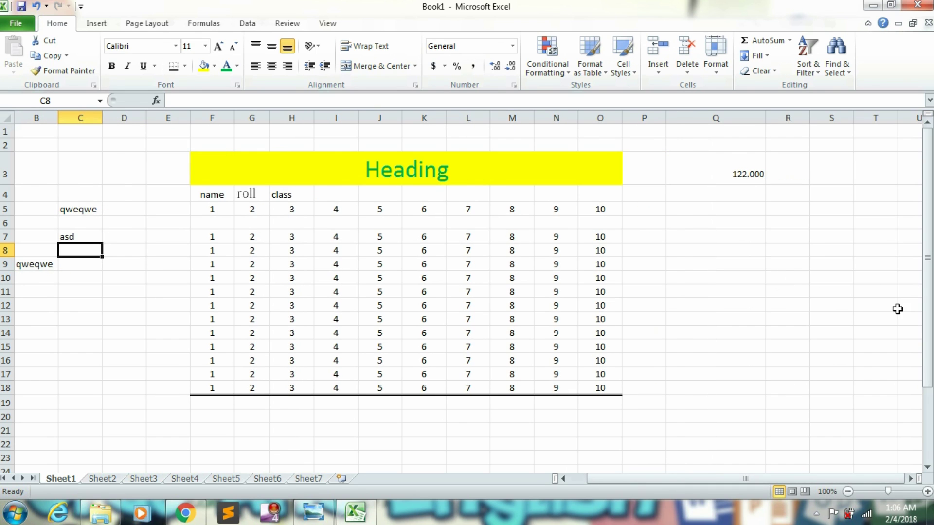
drag(793, 482, 761, 481)
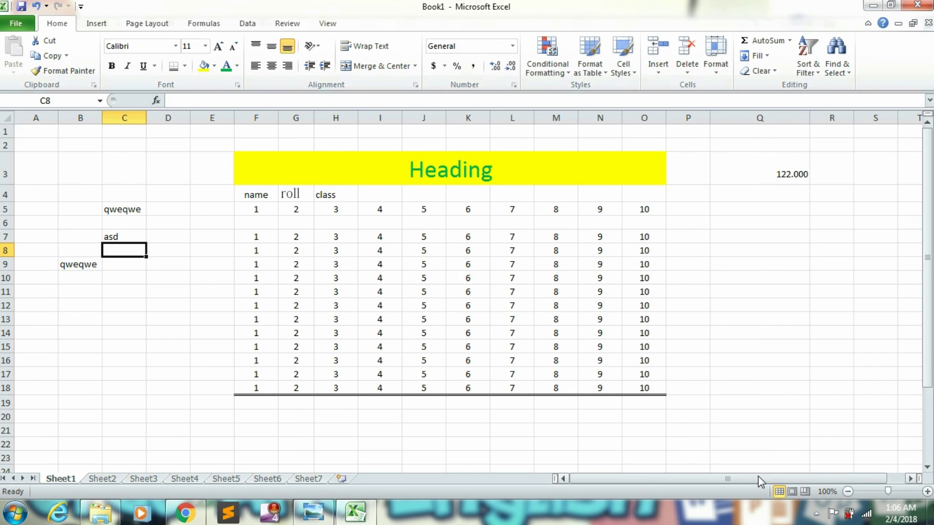
drag(926, 292, 927, 293)
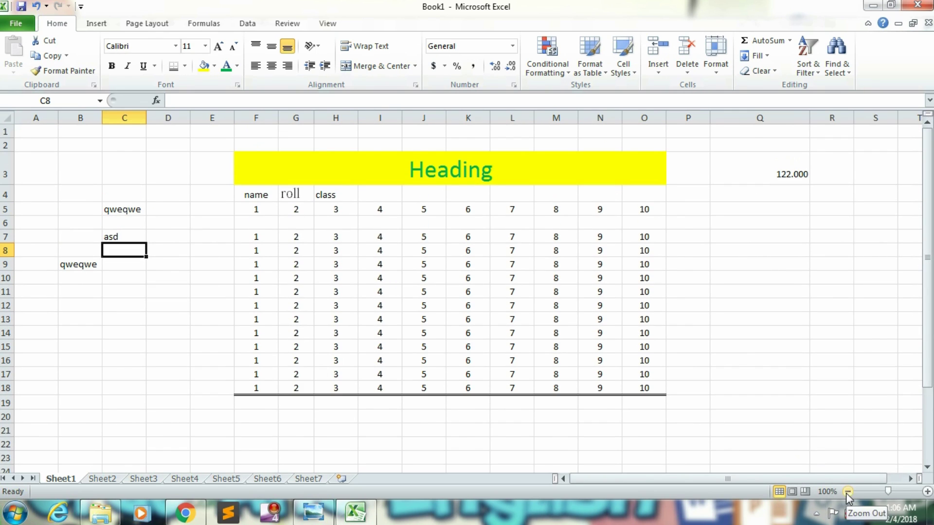
drag(888, 491, 882, 492)
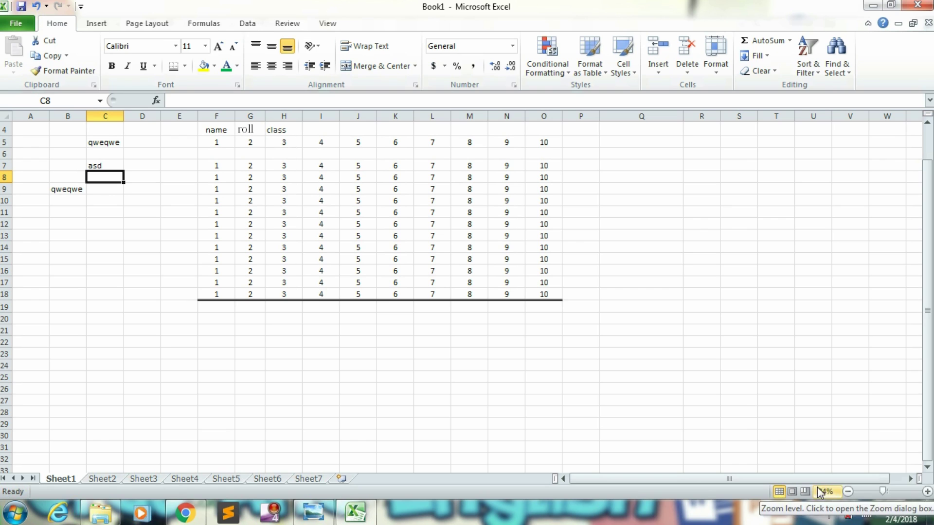
drag(883, 492, 890, 492)
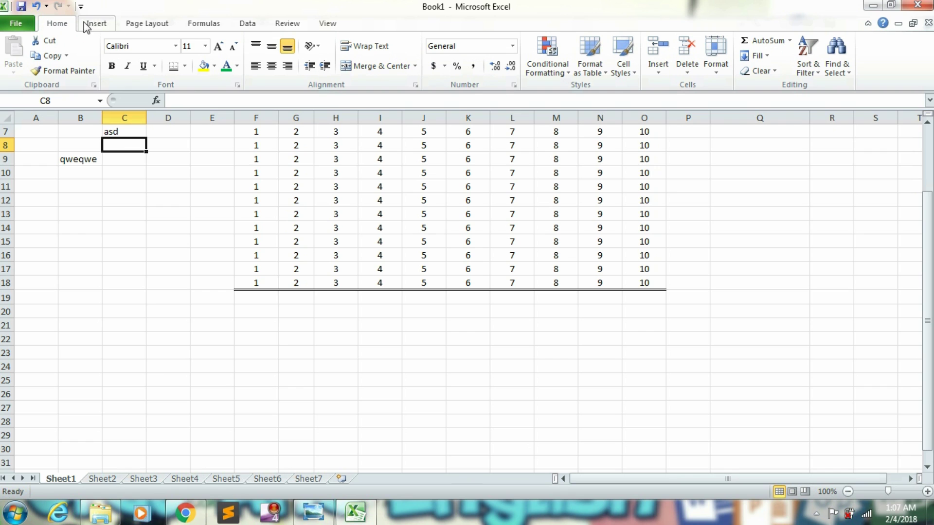
click(104, 28)
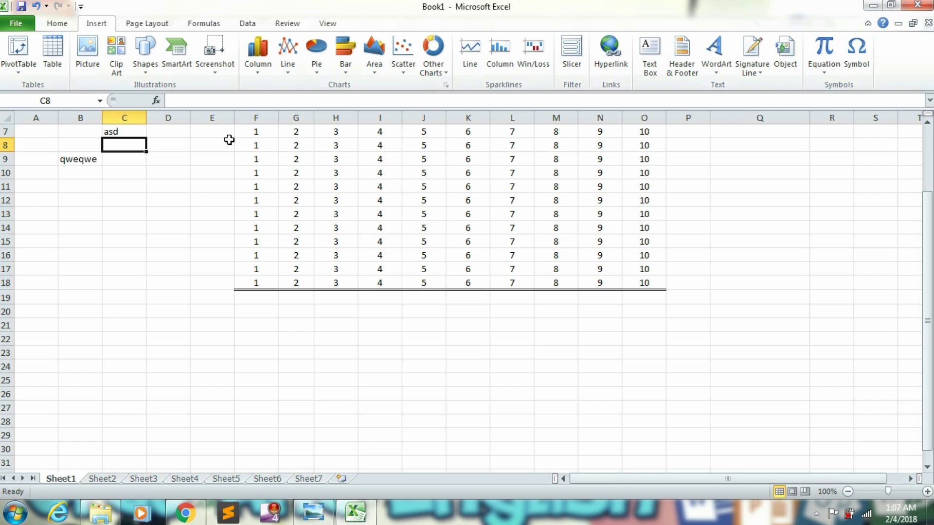
- Clear the number block F7:O19 and turn cell D19 into a table
mouse_move(261, 133)
mouse_down()
mouse_move(350, 202)
mouse_move(588, 302)
mouse_move(659, 295)
mouse_up()
key(Delete)
click(150, 291)
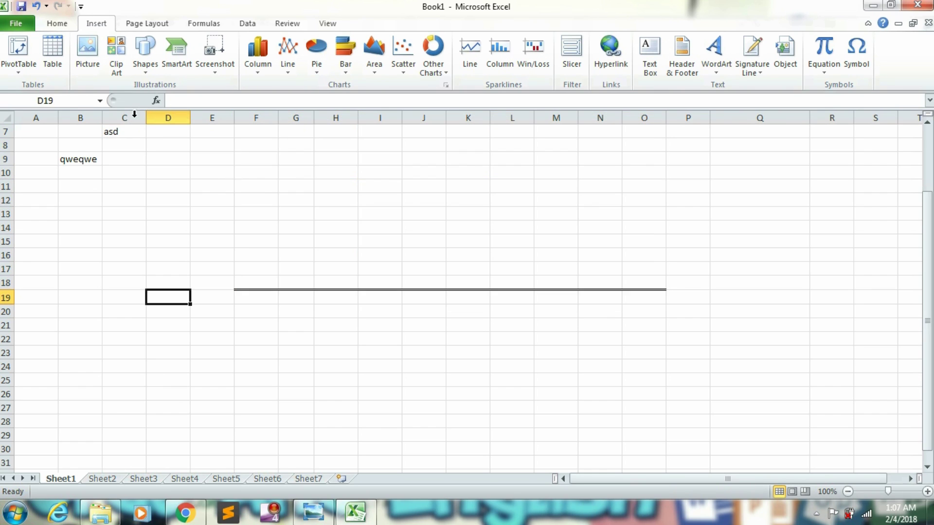
click(51, 59)
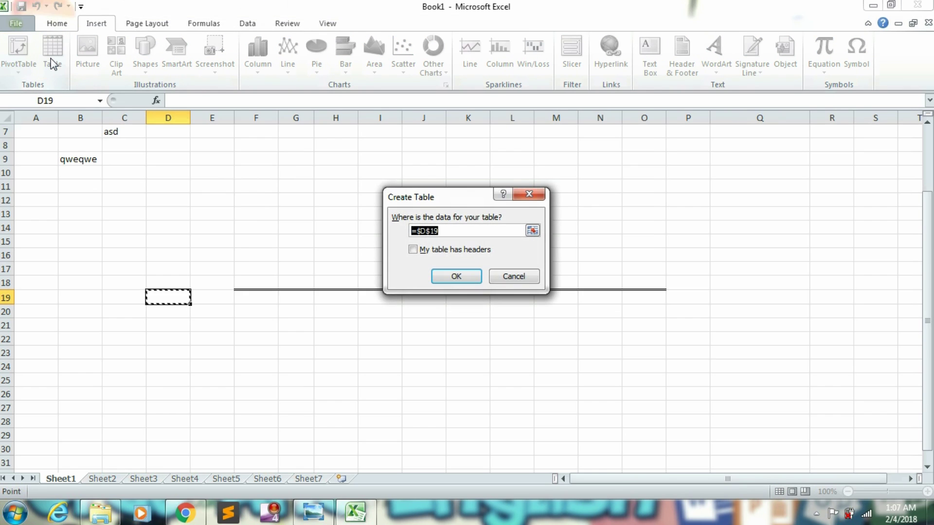
click(516, 277)
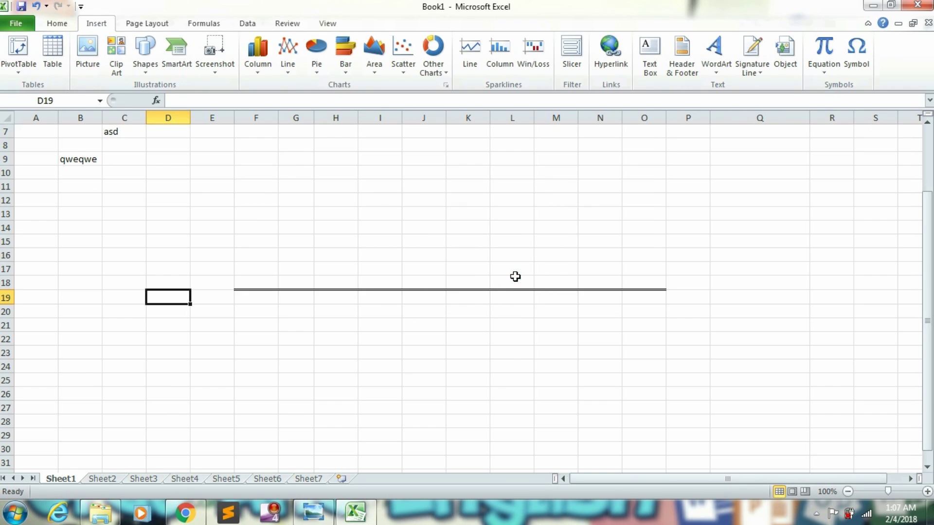
click(51, 56)
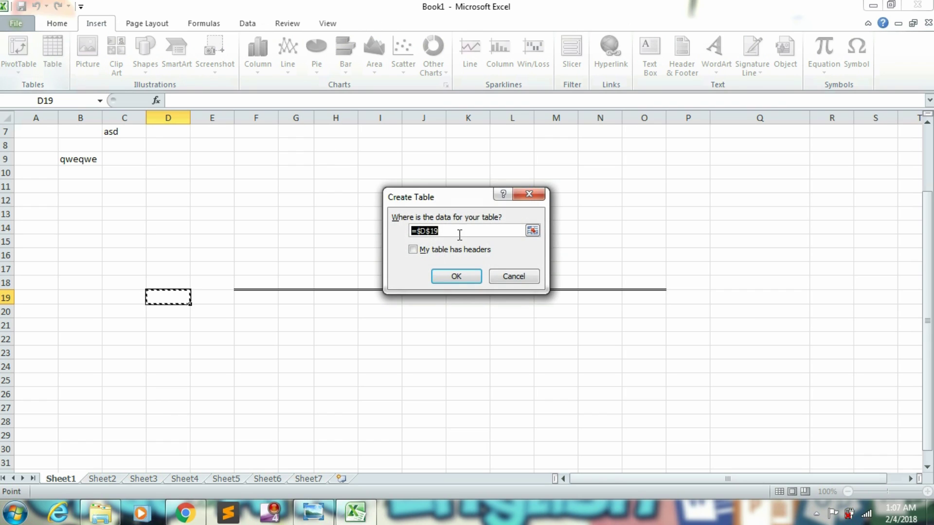
click(508, 276)
click(52, 54)
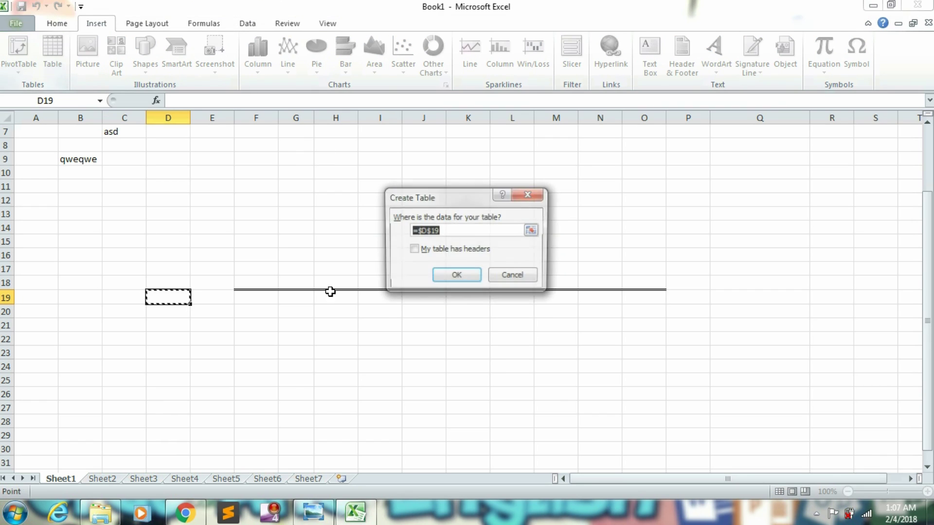
click(448, 282)
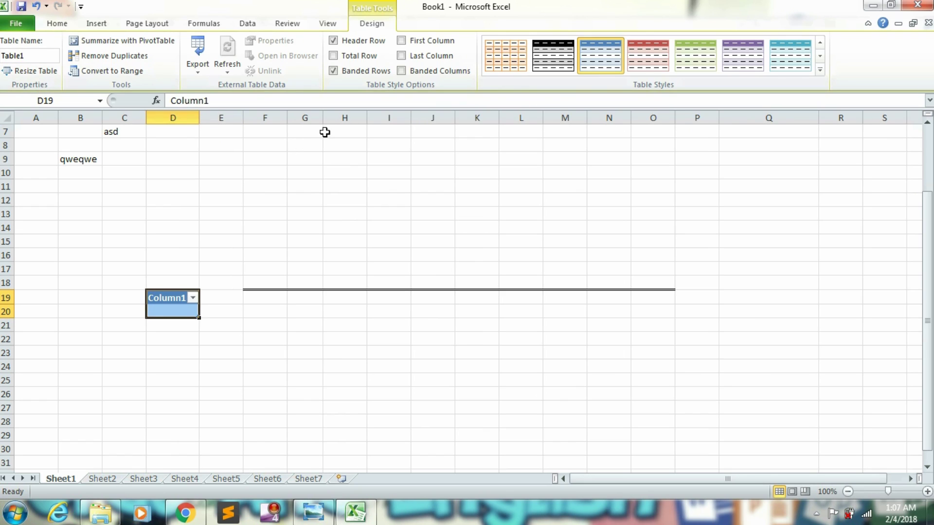
- Apply the blue banded table style to the Column1 table
click(553, 58)
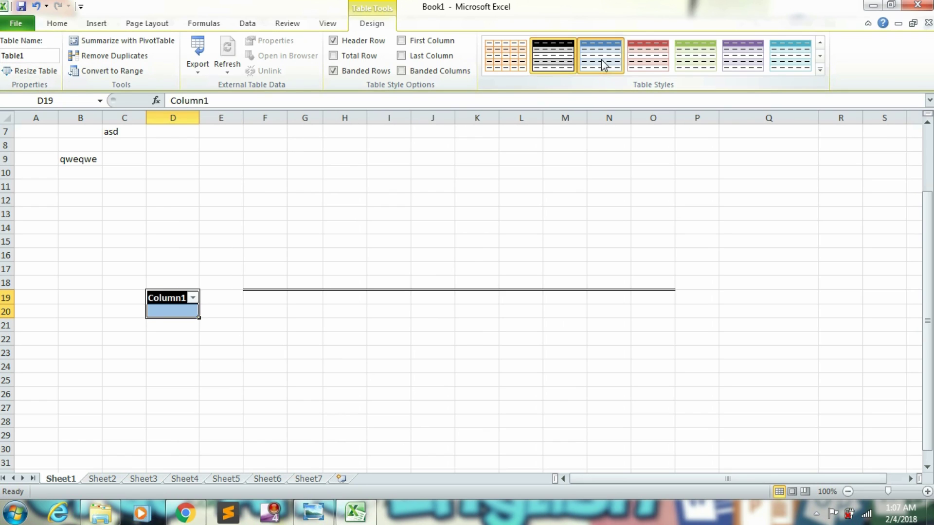
click(601, 63)
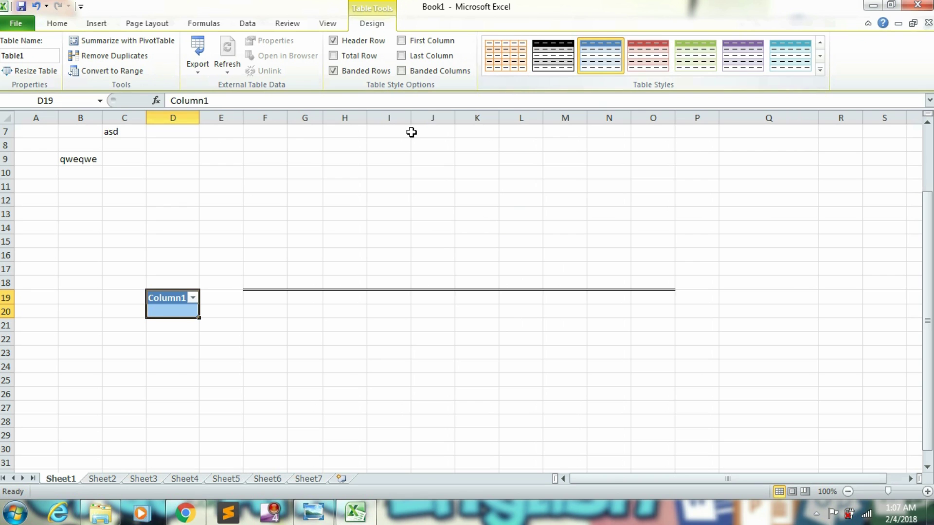
drag(156, 202, 448, 387)
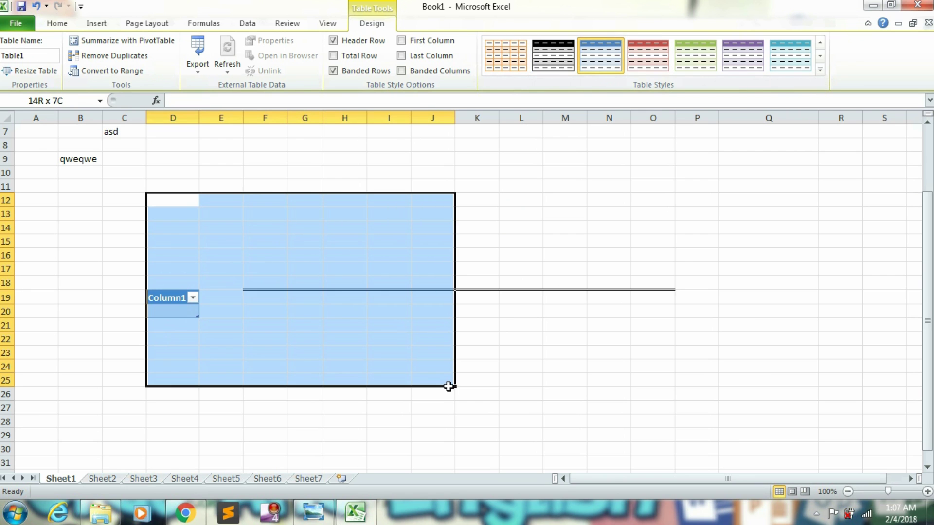
click(97, 24)
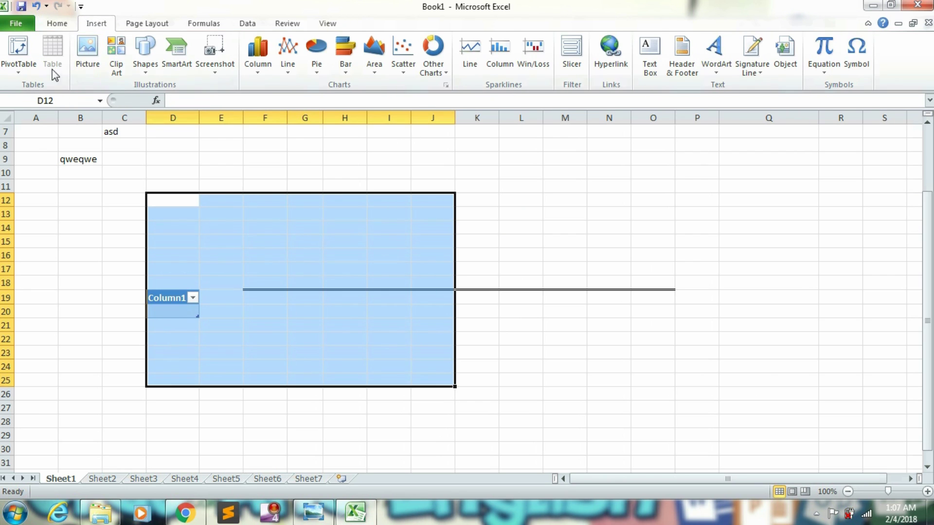
click(183, 146)
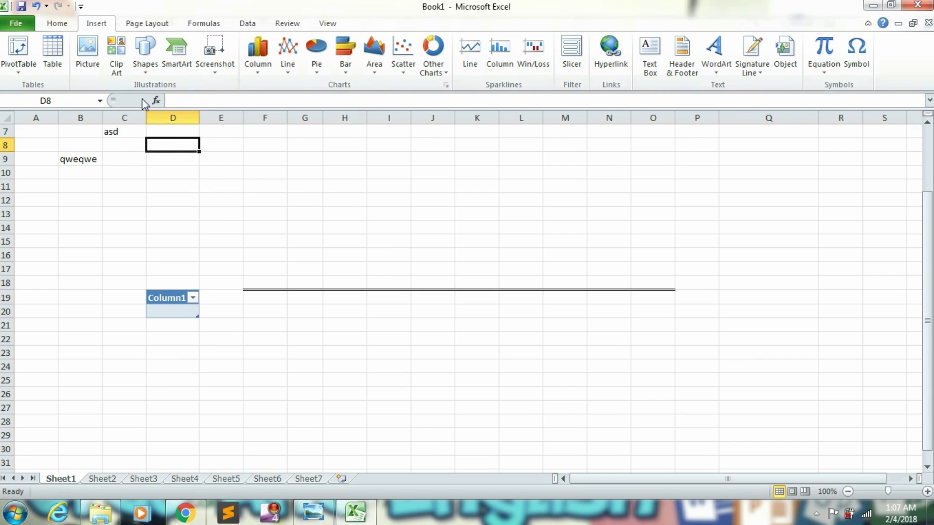
click(53, 63)
click(516, 277)
drag(210, 171, 419, 271)
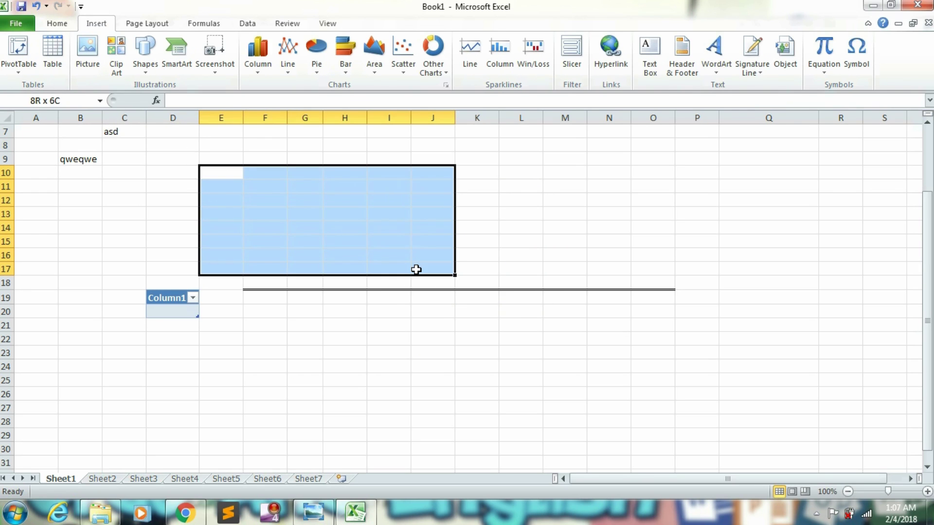
click(51, 57)
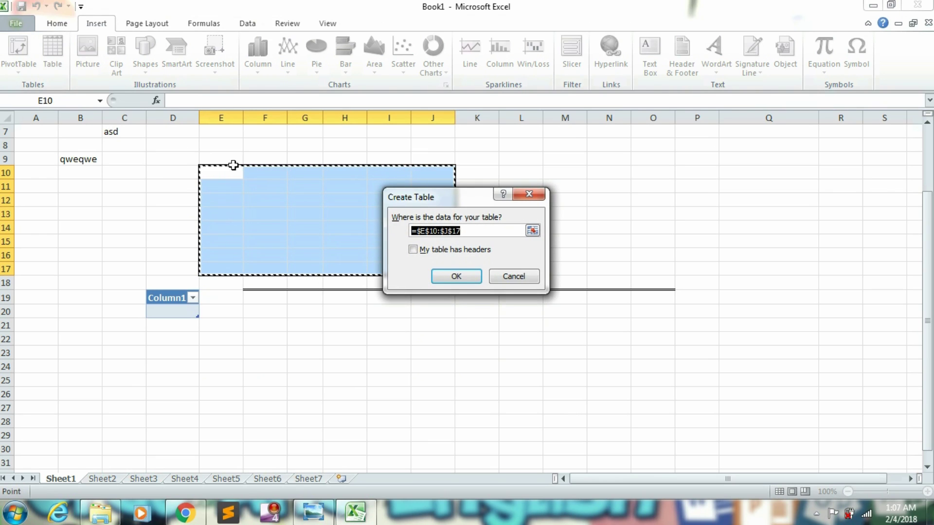
click(454, 276)
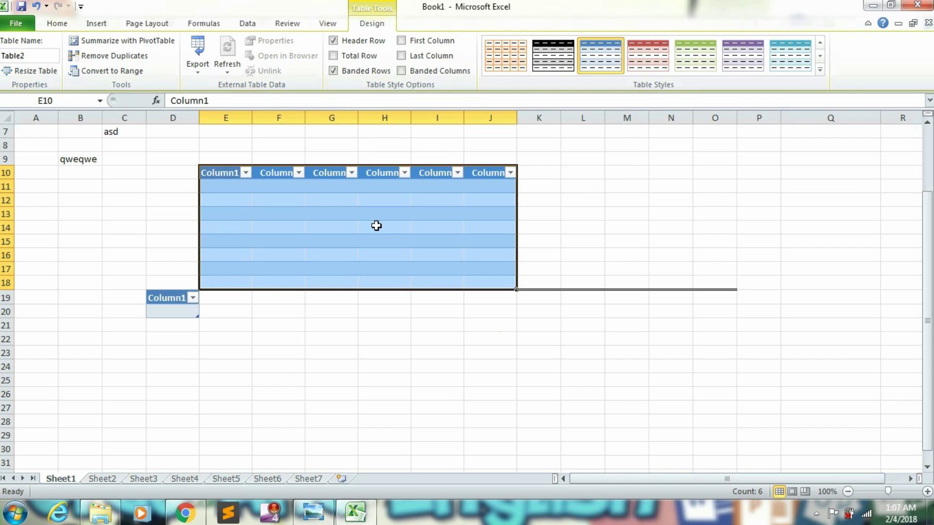
key(ctrl+z)
click(173, 214)
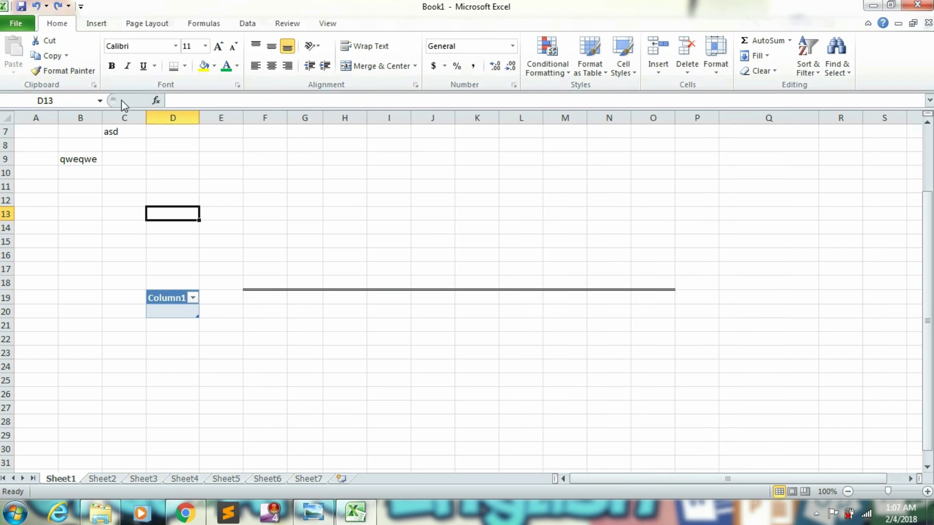
- Insert the light-bulbs image from Downloads at cell F10 and shift it up and left
click(96, 23)
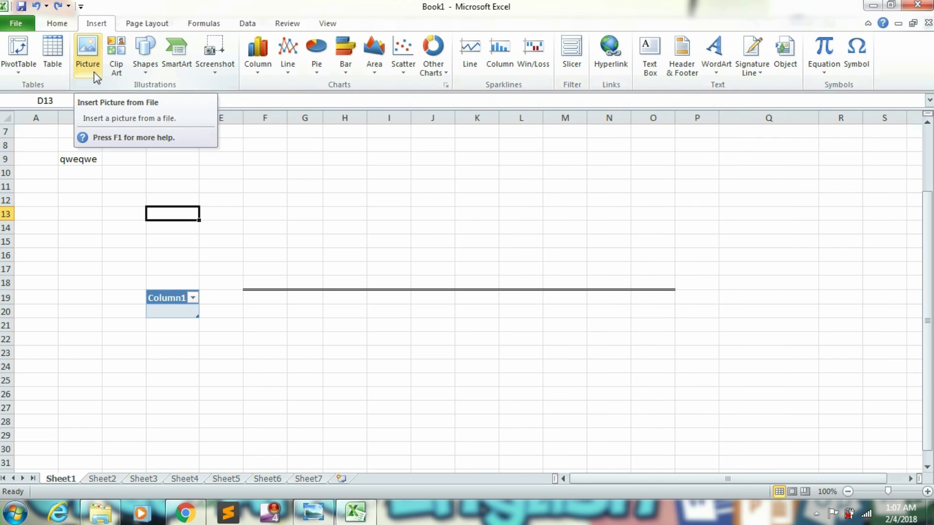
click(268, 168)
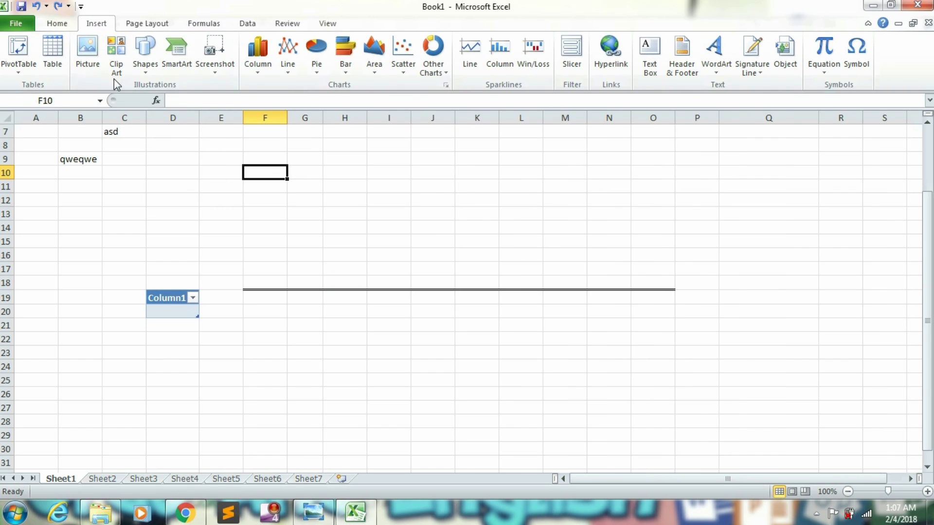
click(88, 54)
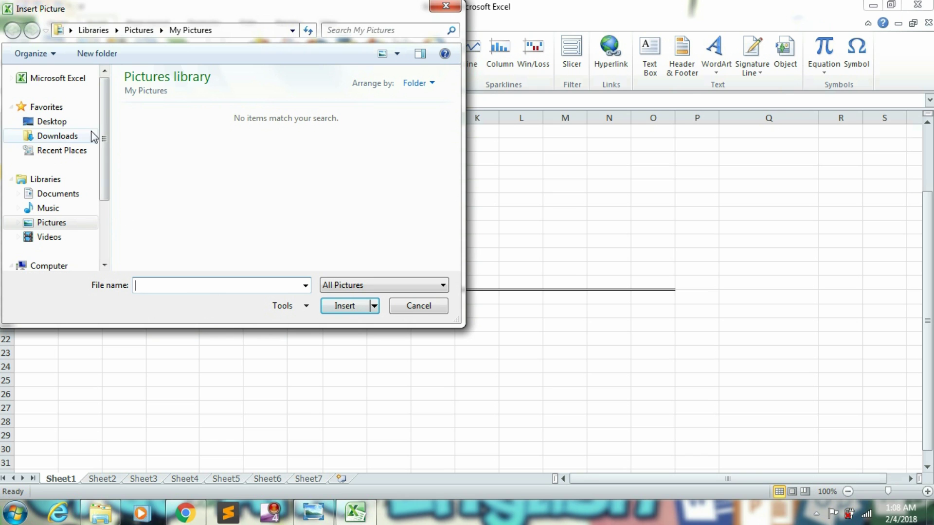
click(61, 136)
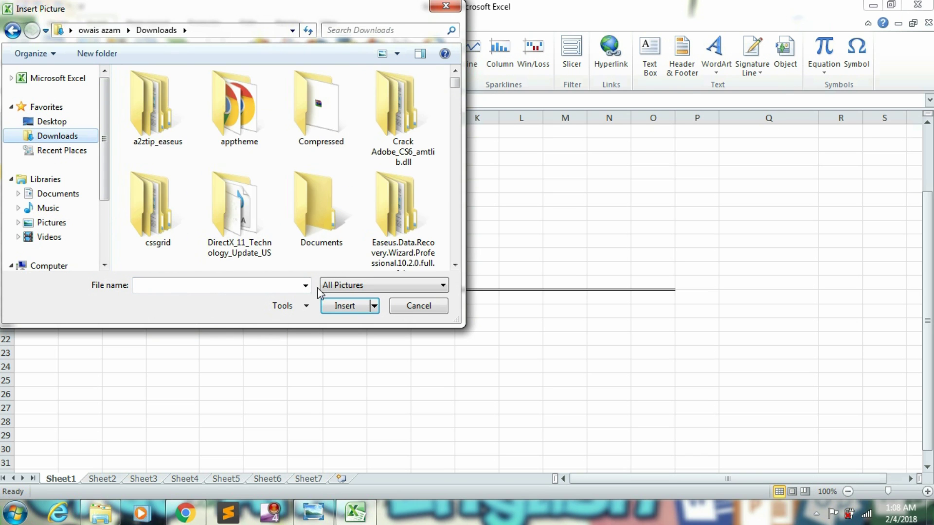
click(455, 265)
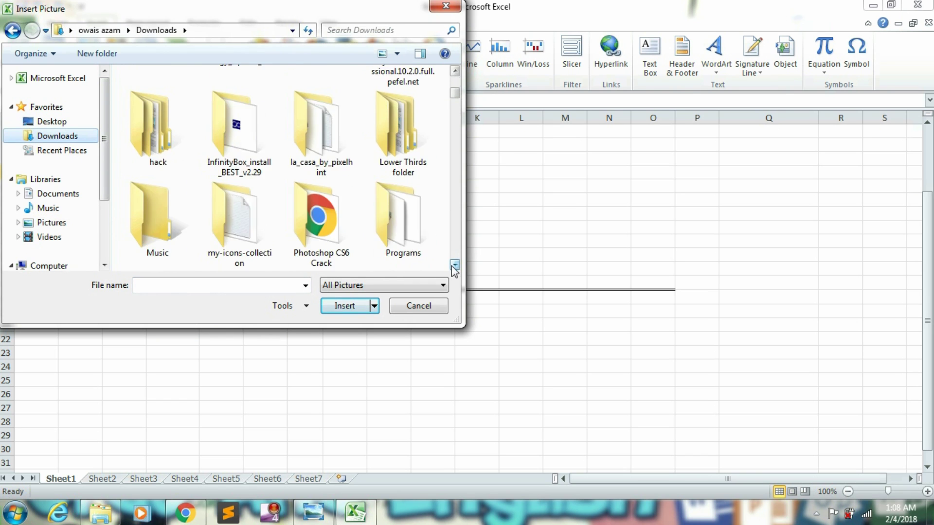
click(455, 265)
click(452, 266)
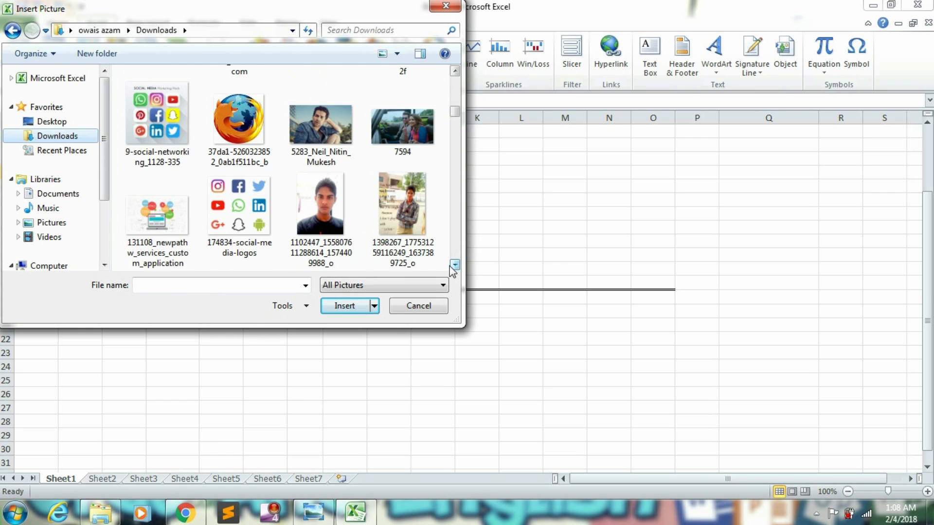
click(455, 72)
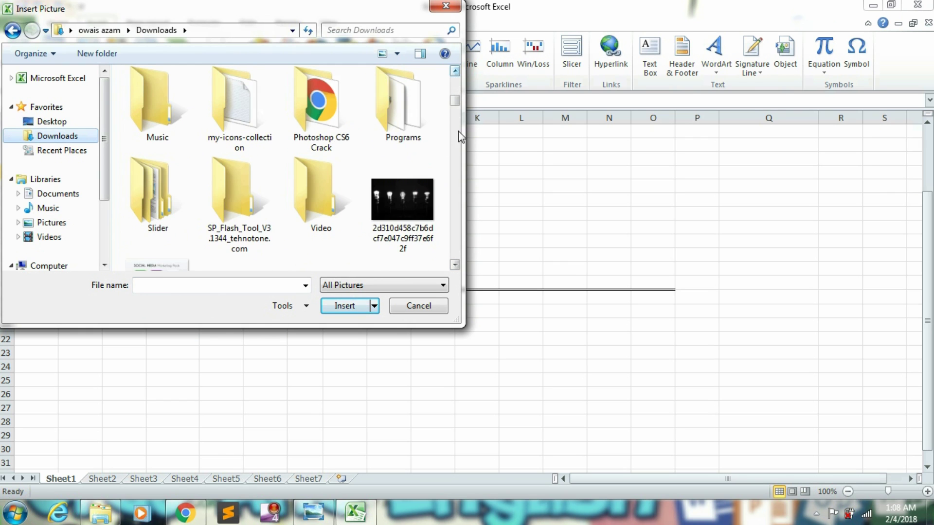
click(416, 206)
click(344, 306)
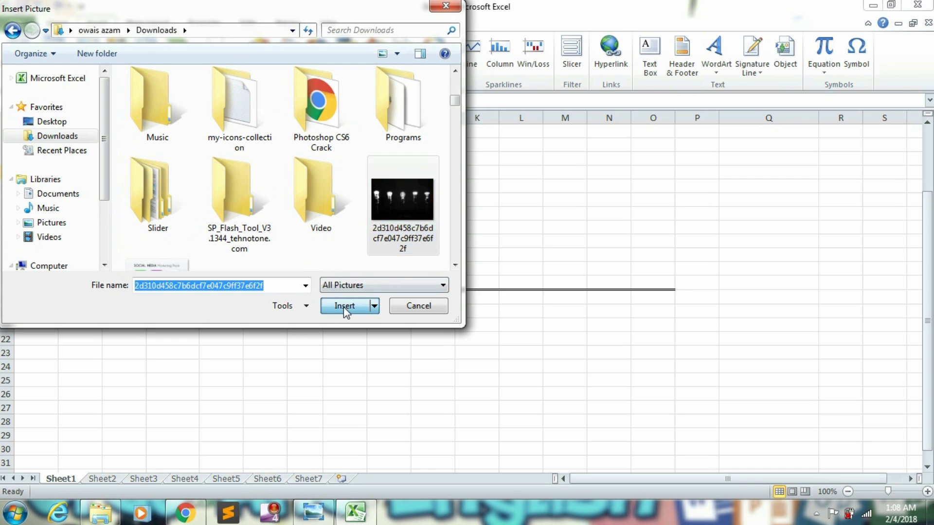
drag(344, 307, 291, 299)
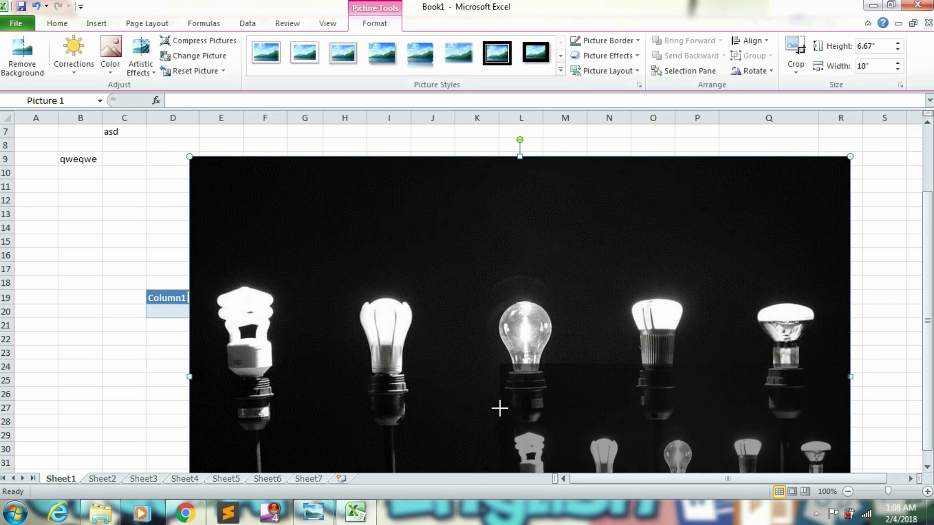
- Shrink the bulb picture to 2.56 by 3.84 inches, center it, and add a white frame
drag(190, 156, 499, 363)
drag(548, 432, 277, 250)
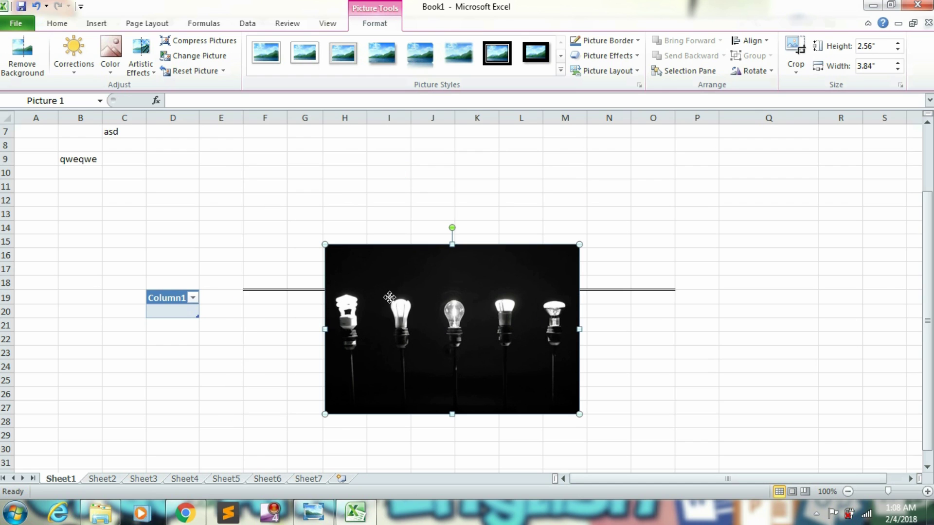
drag(389, 297, 321, 195)
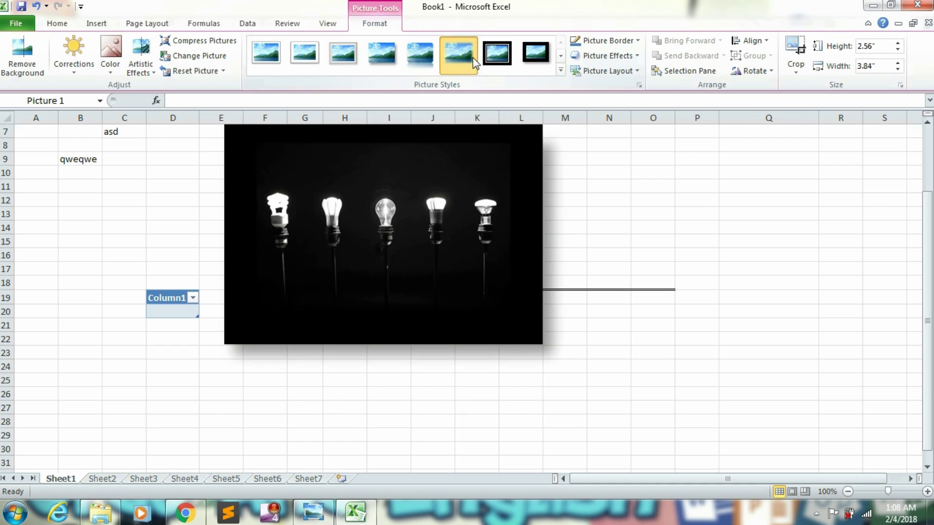
click(274, 59)
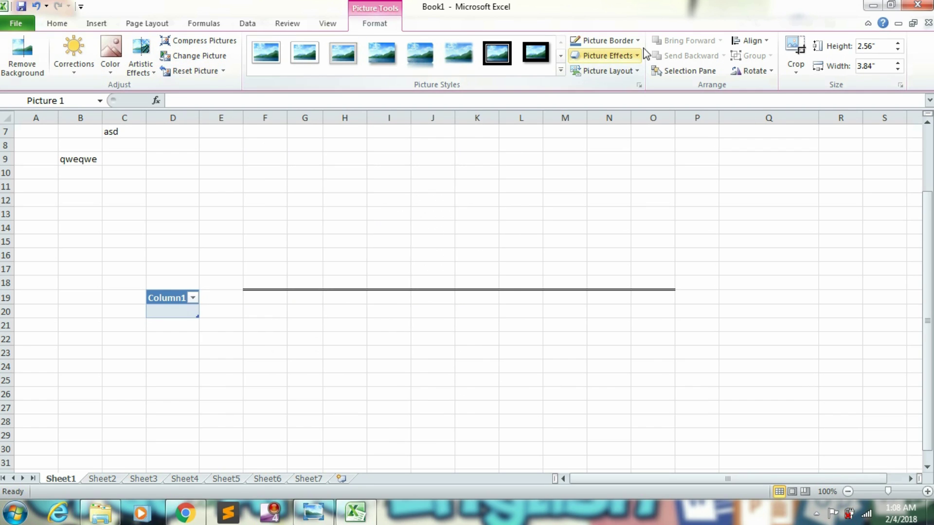
click(607, 40)
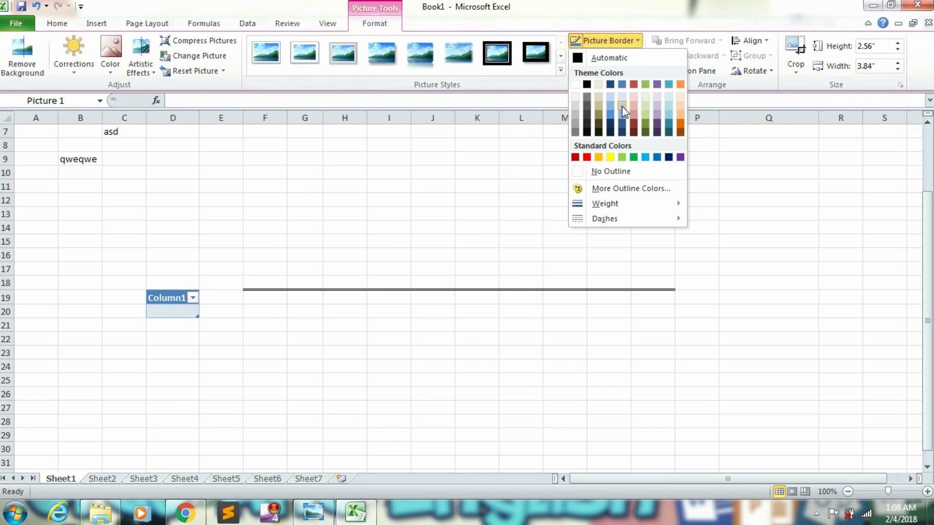
click(637, 42)
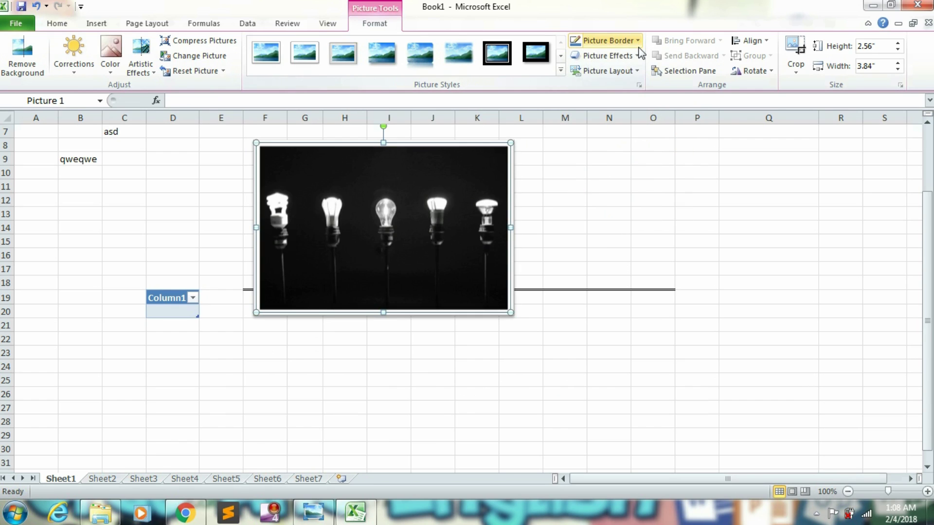
click(638, 41)
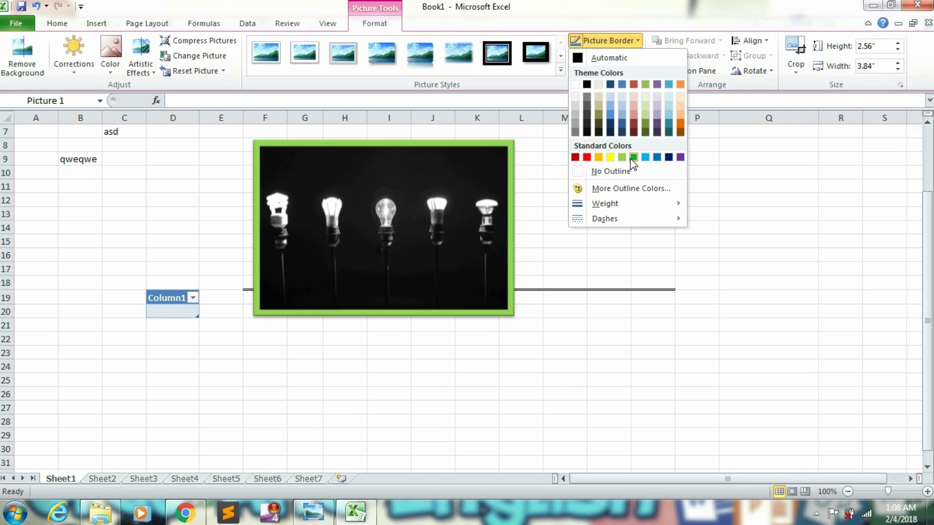
click(634, 41)
click(635, 58)
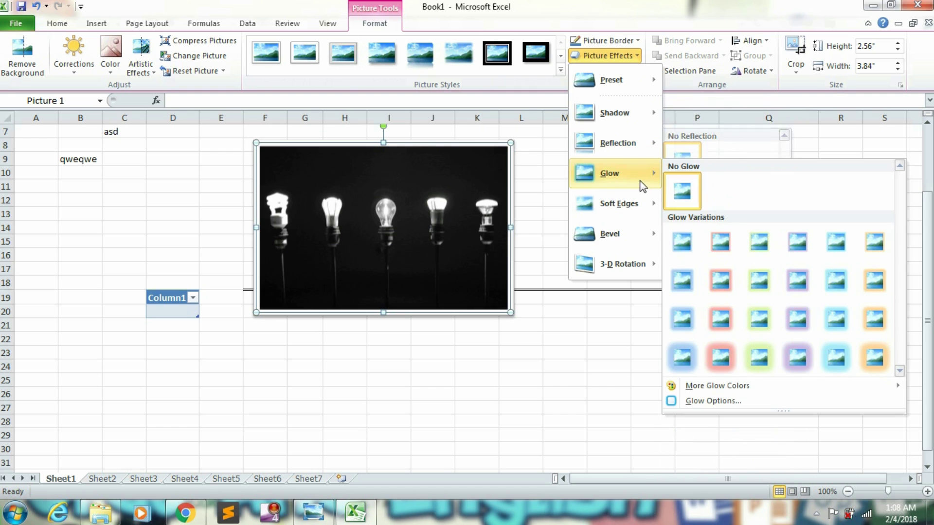
mouse_move(609, 173)
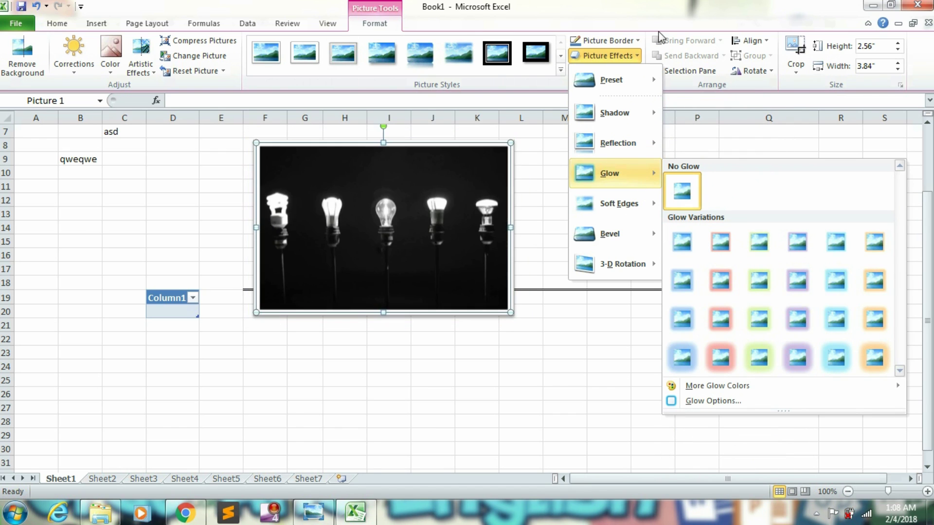
click(634, 60)
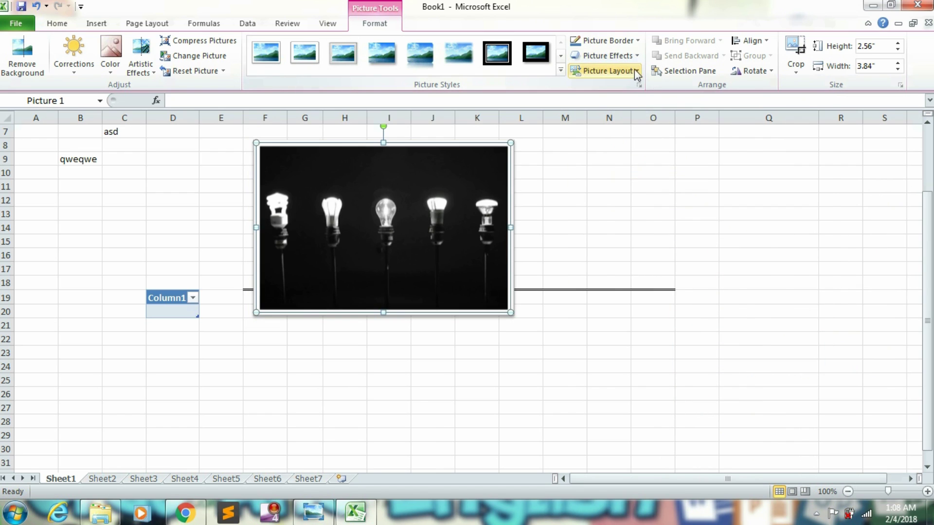
click(636, 72)
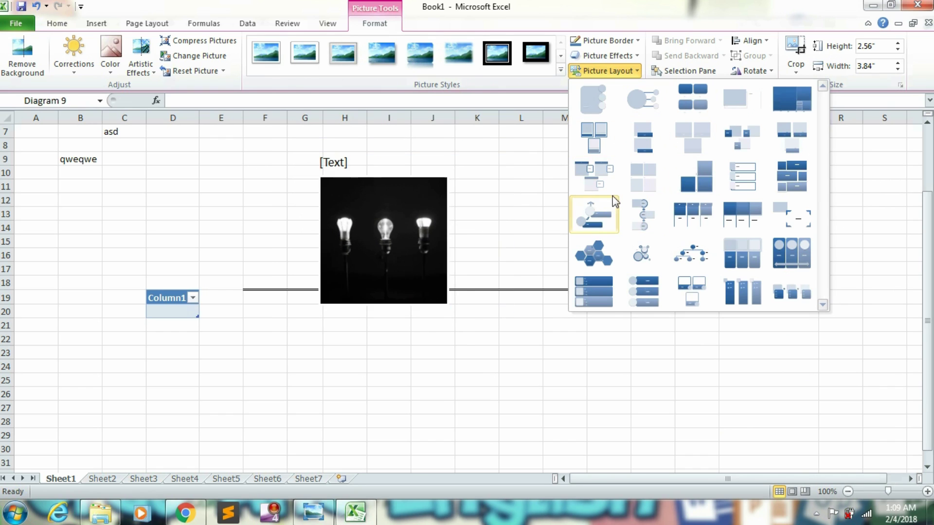
click(635, 72)
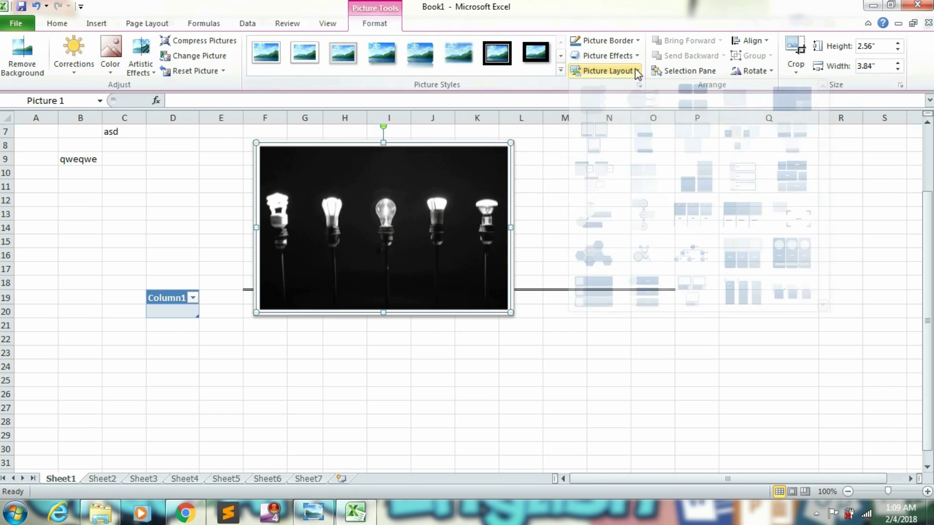
click(766, 41)
click(767, 41)
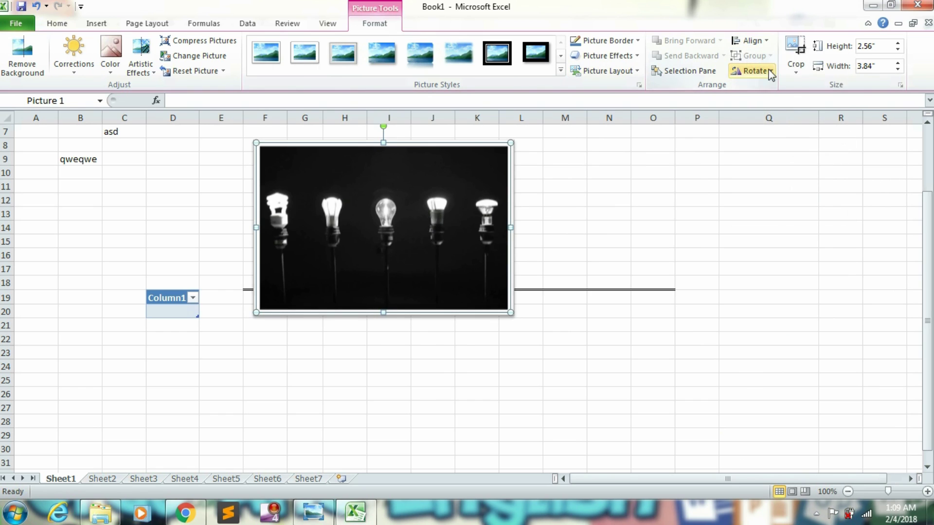
click(771, 71)
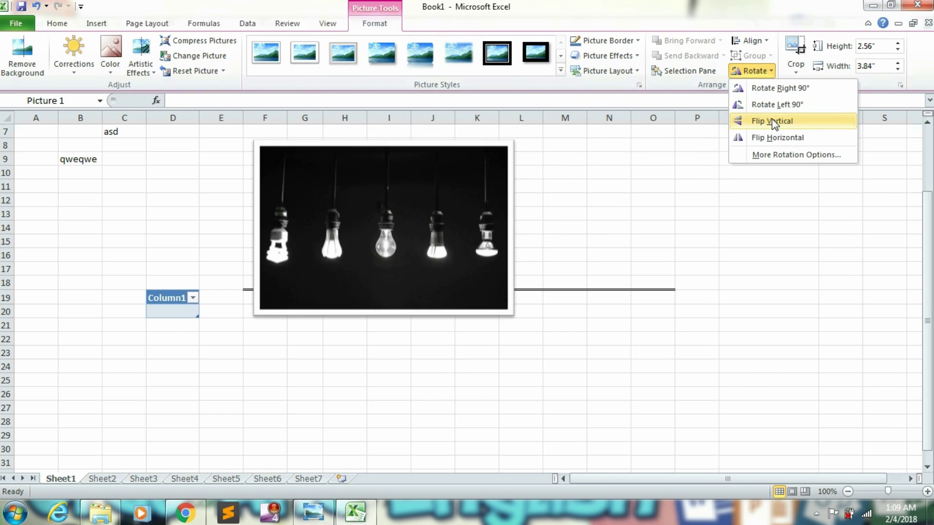
click(790, 75)
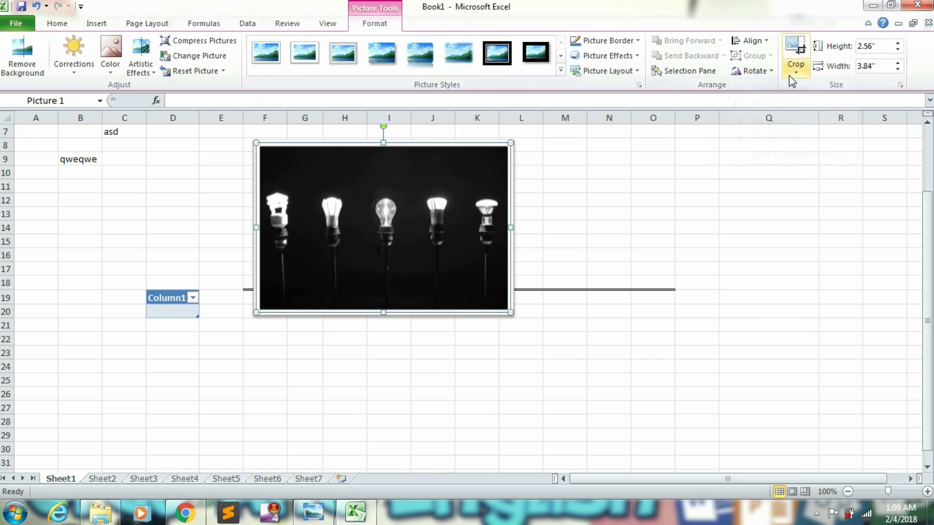
click(796, 73)
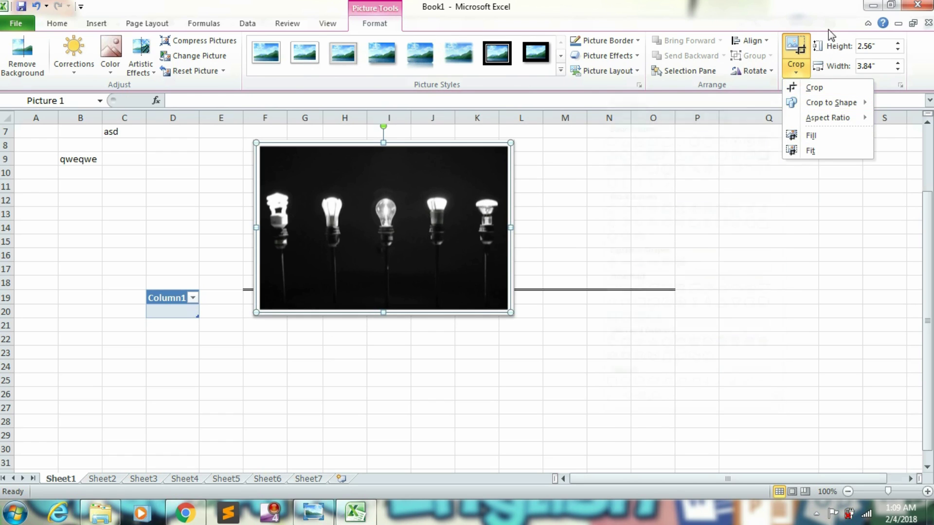
click(799, 73)
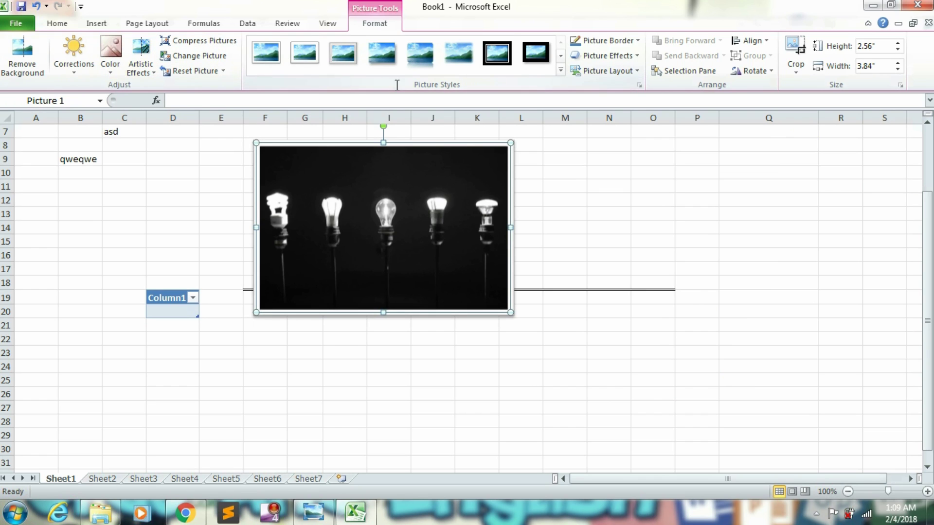
click(97, 23)
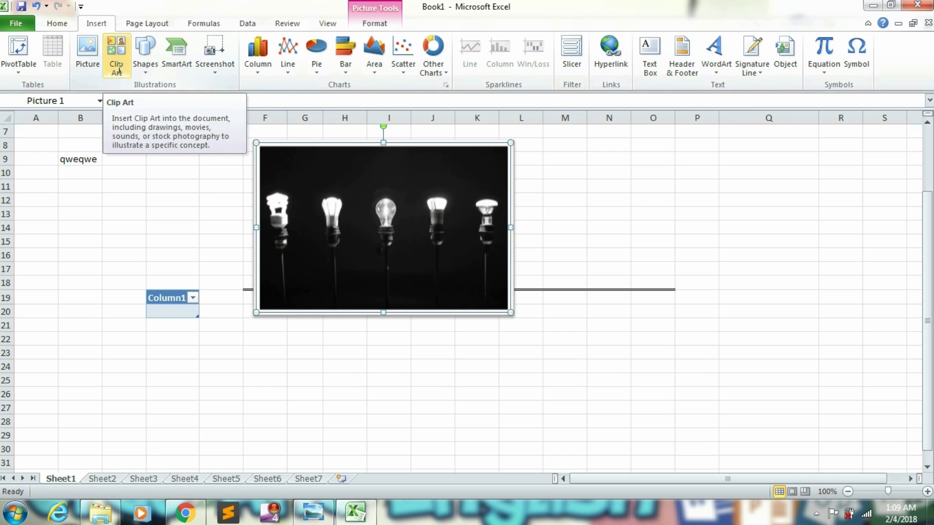
- Draw a green rectangle right of the bulb picture and type 'qweqweqwe' inside it
click(145, 62)
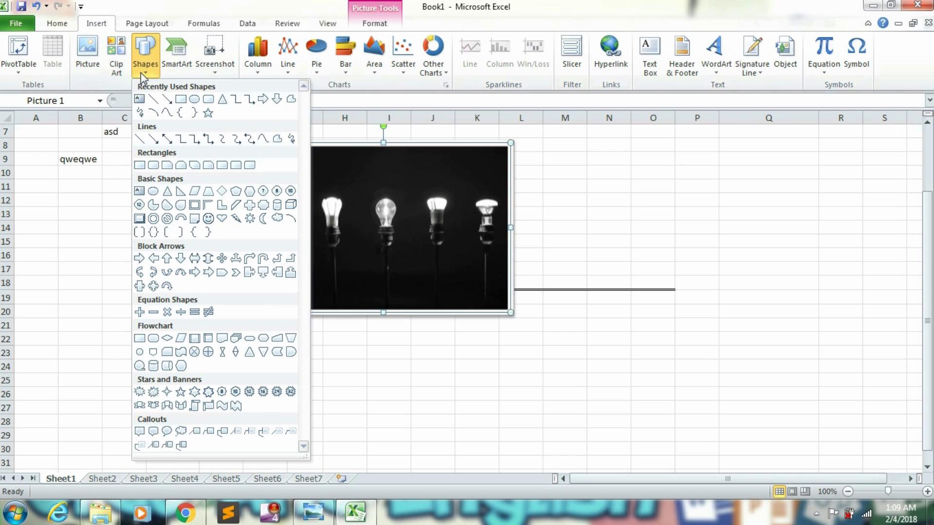
click(181, 100)
mouse_move(575, 160)
mouse_down()
mouse_move(846, 319)
mouse_move(849, 259)
mouse_up()
drag(671, 194, 674, 218)
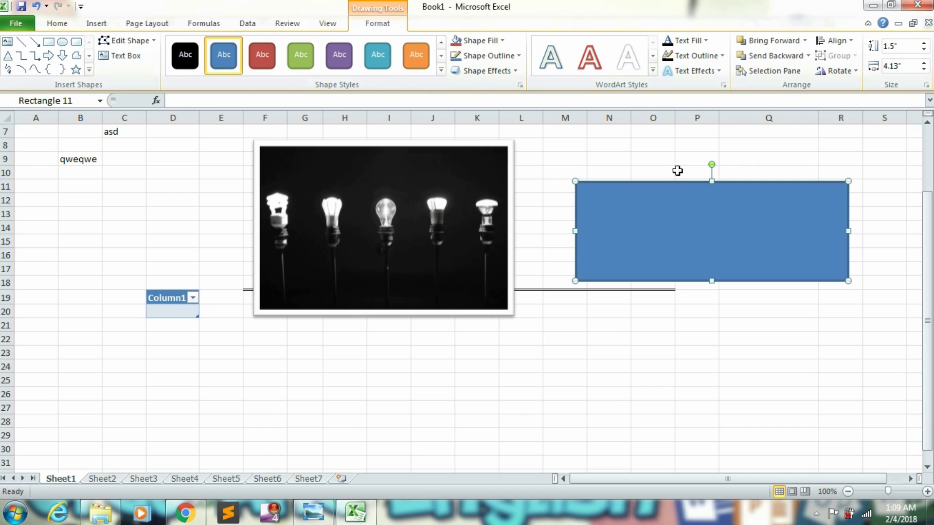
click(263, 56)
click(300, 61)
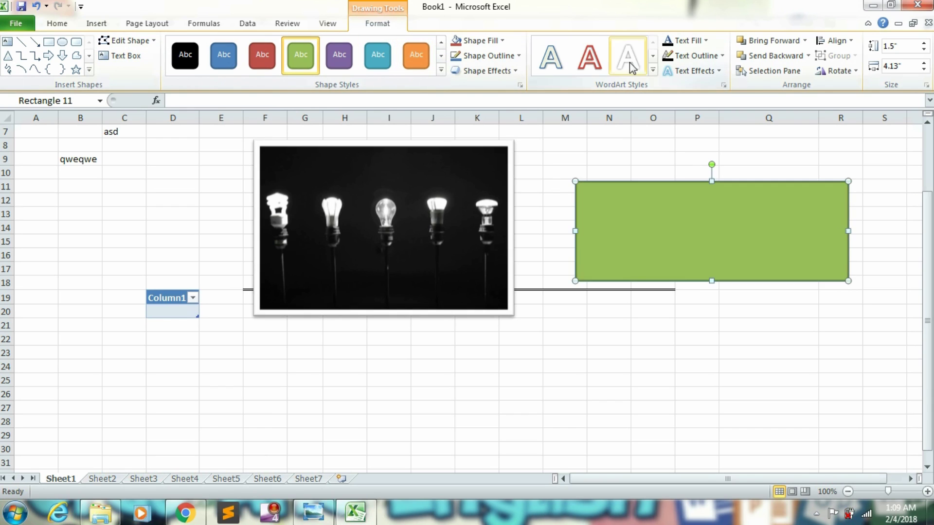
text(eqweqwe)
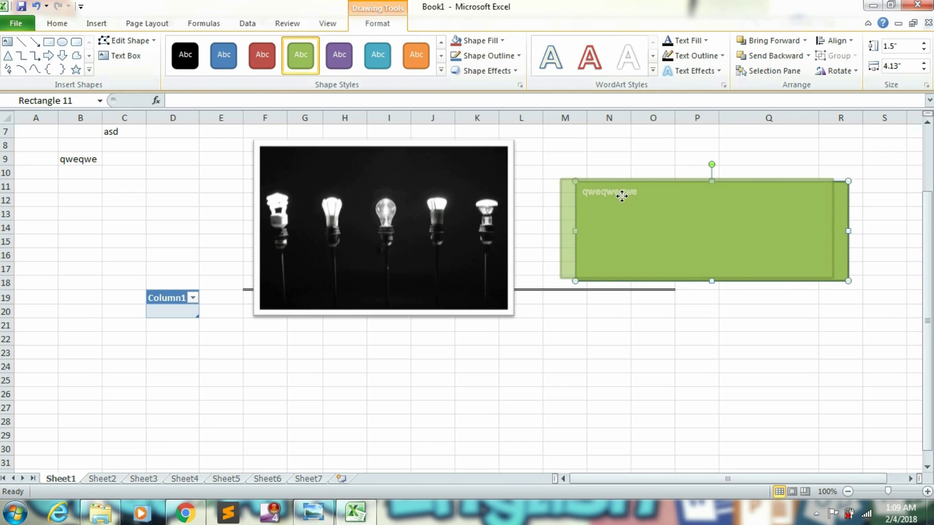
drag(657, 211, 668, 216)
- Style the rectangle's text with WordArt outline, checking fill and reflection effect options
double_click(638, 200)
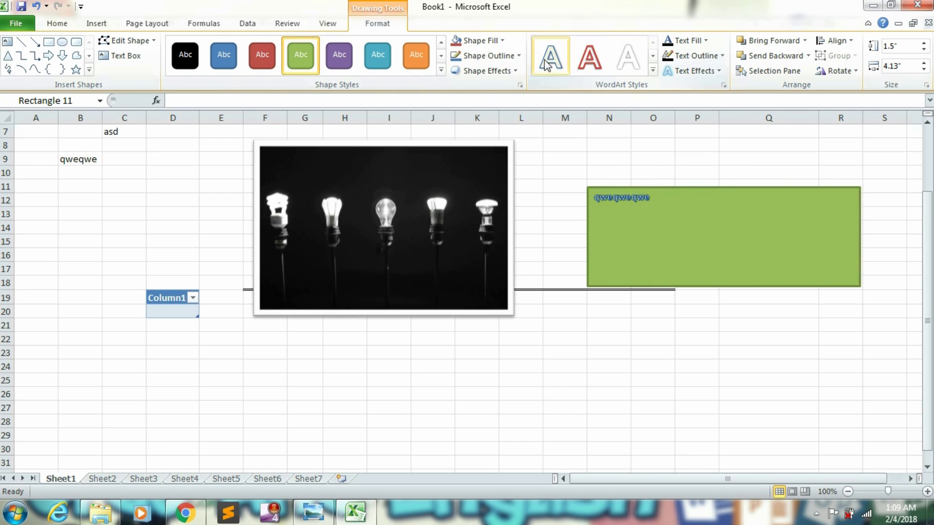
click(704, 40)
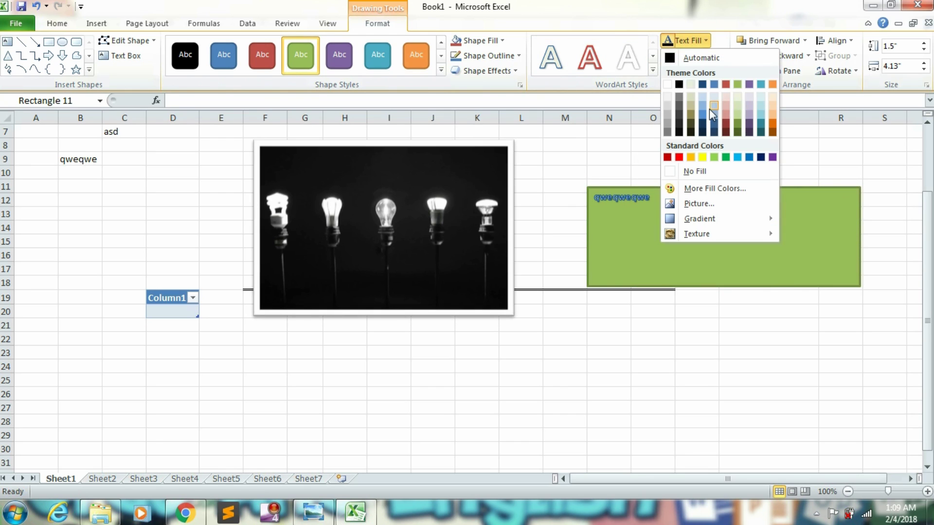
click(642, 243)
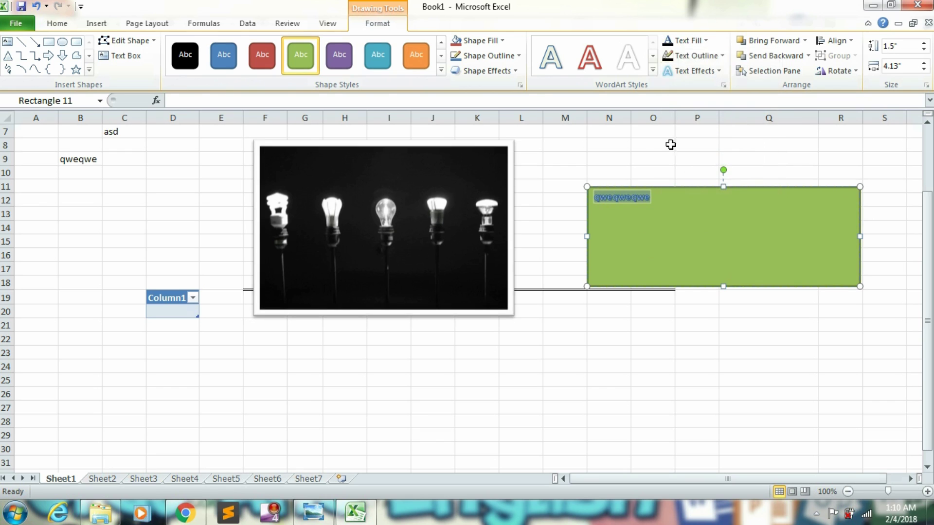
click(711, 46)
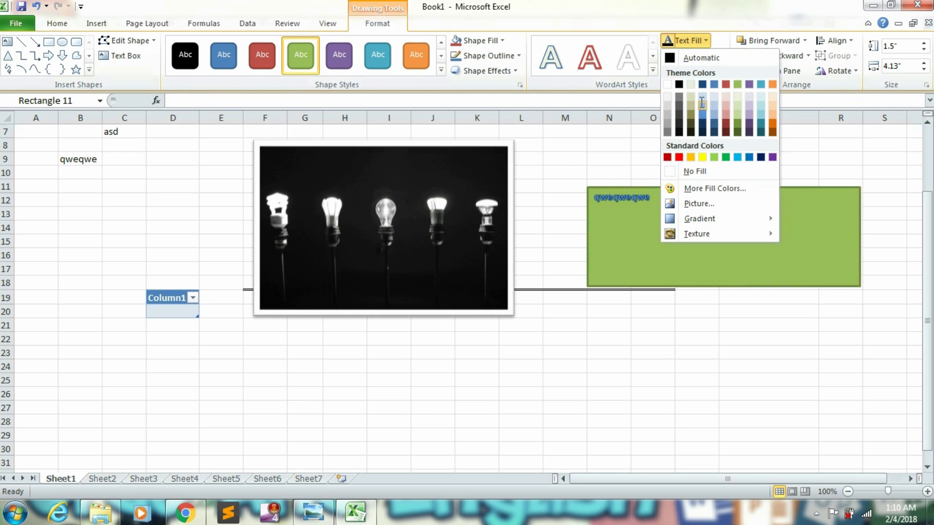
click(700, 23)
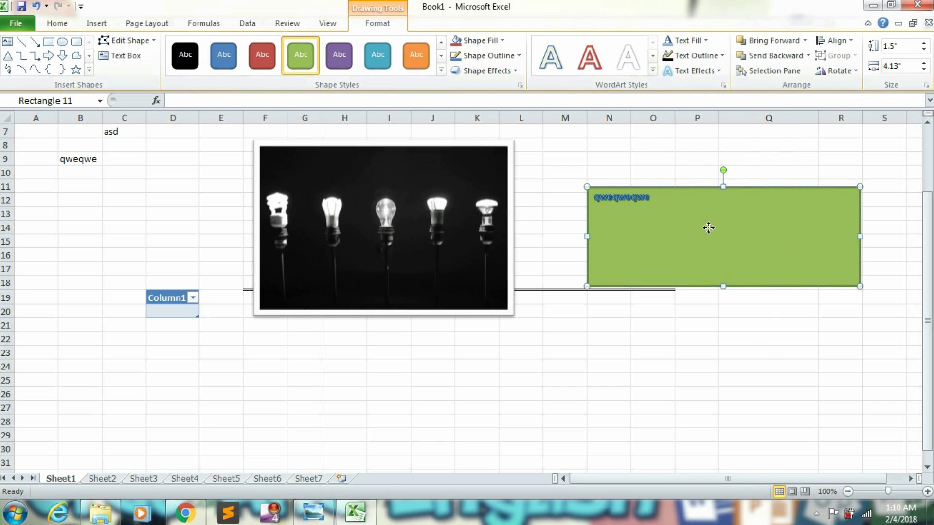
click(723, 55)
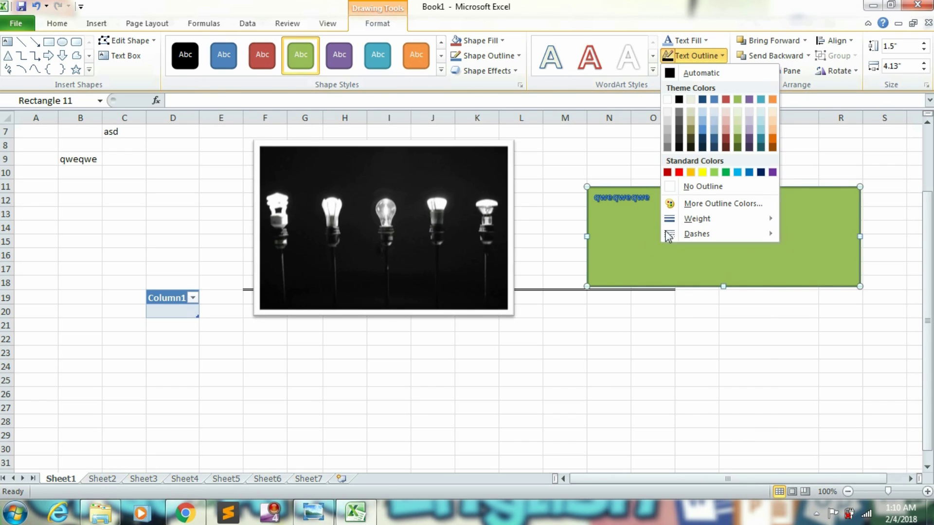
click(627, 259)
click(695, 70)
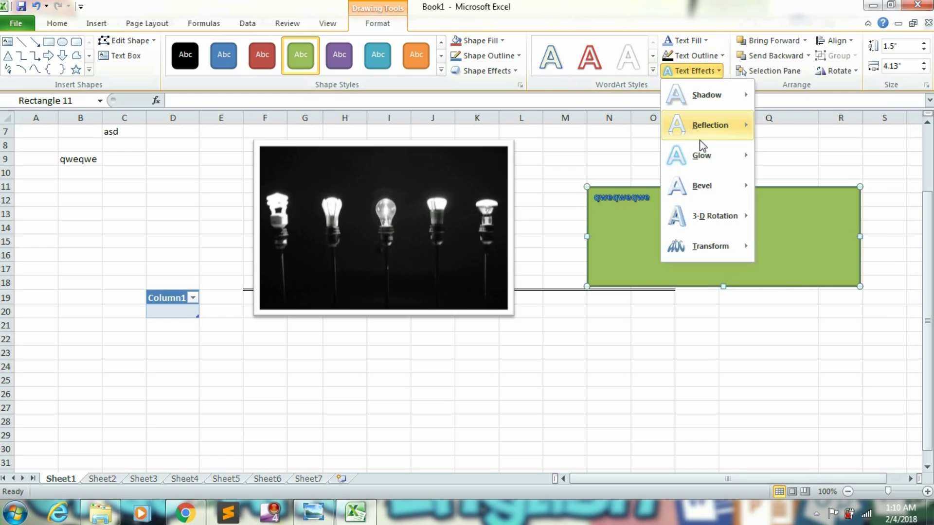
click(640, 209)
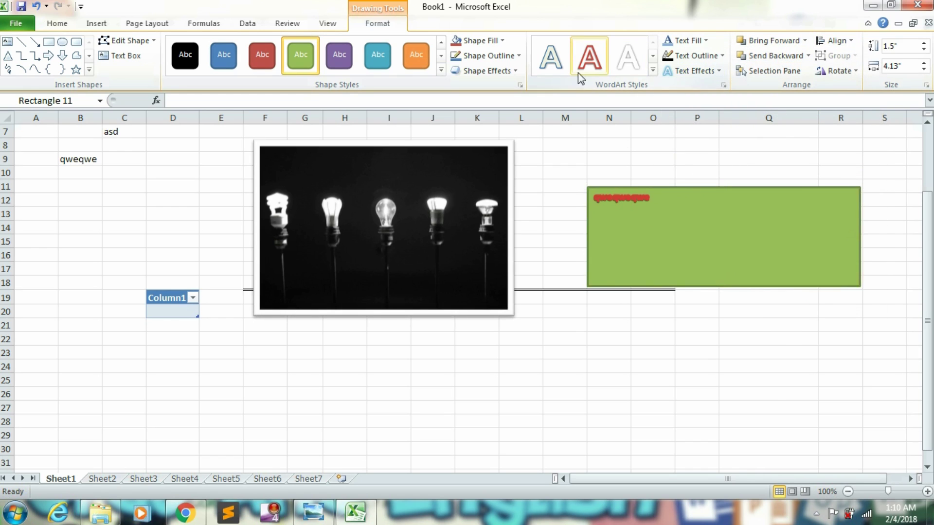
click(97, 25)
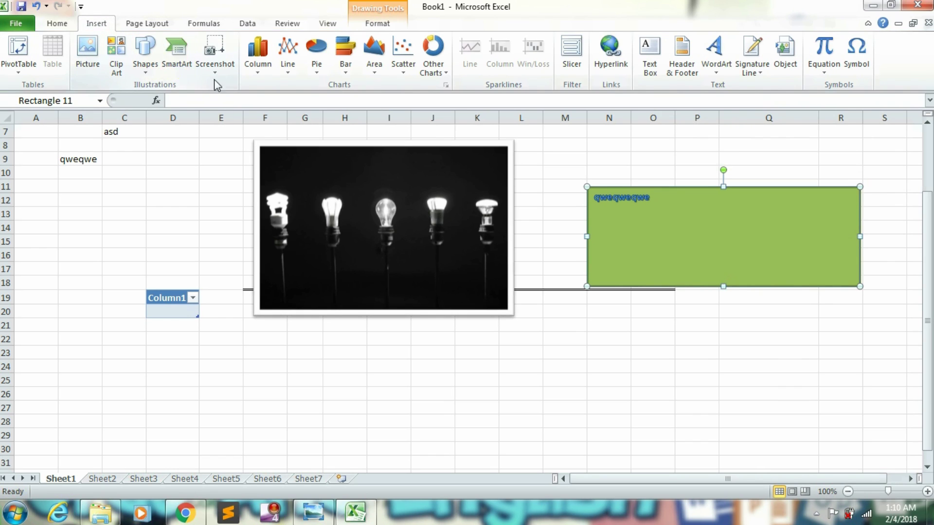
click(184, 77)
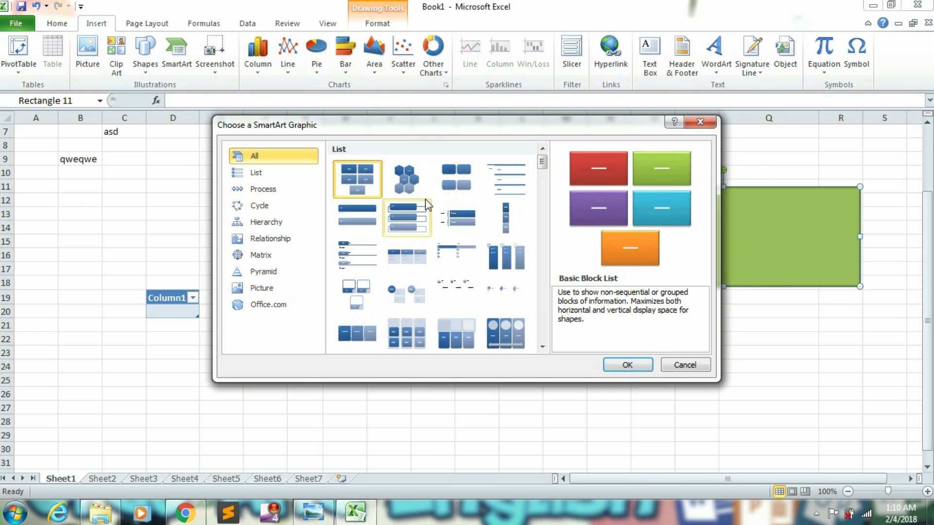
click(425, 202)
click(407, 180)
click(470, 176)
click(388, 191)
click(357, 215)
click(407, 218)
click(358, 255)
click(407, 256)
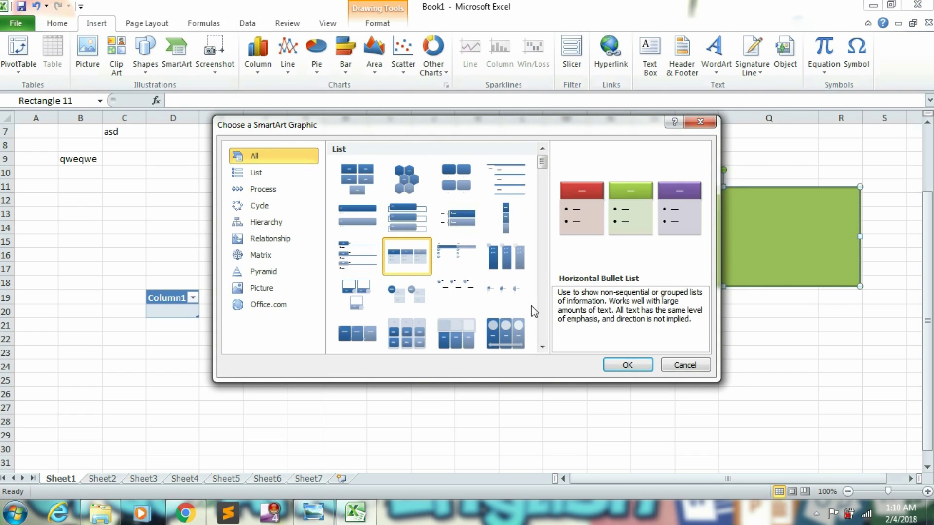
click(685, 365)
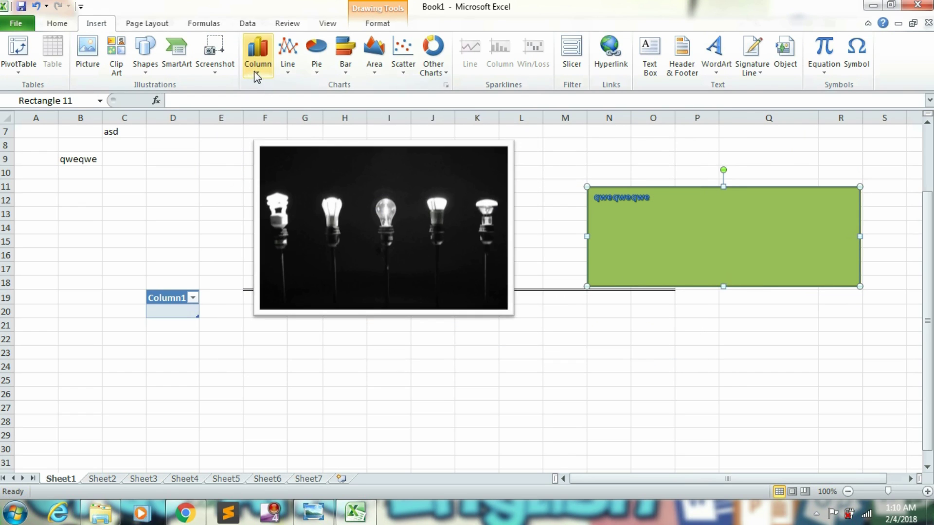
click(211, 57)
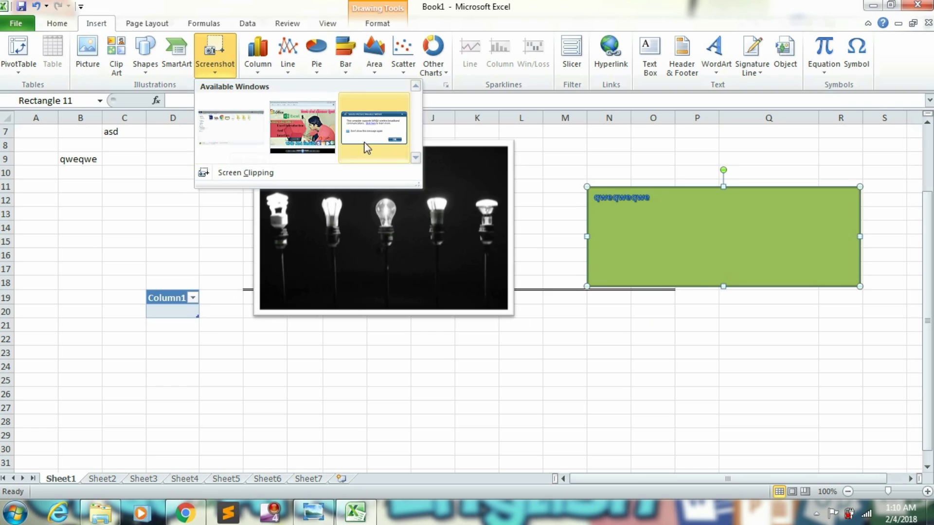
- Clip the Ms Office folder window onto the sheet and shrink it to 8.19 inches wide
click(237, 170)
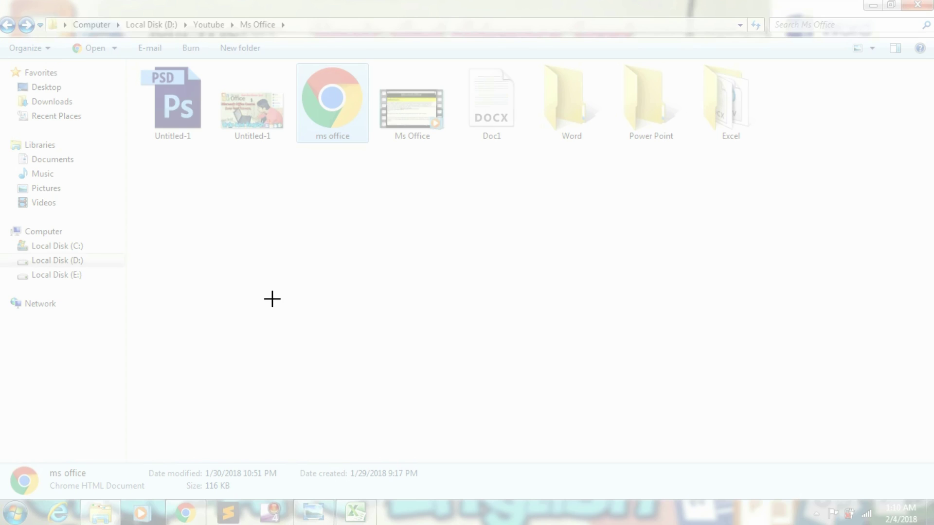
drag(98, 44, 853, 420)
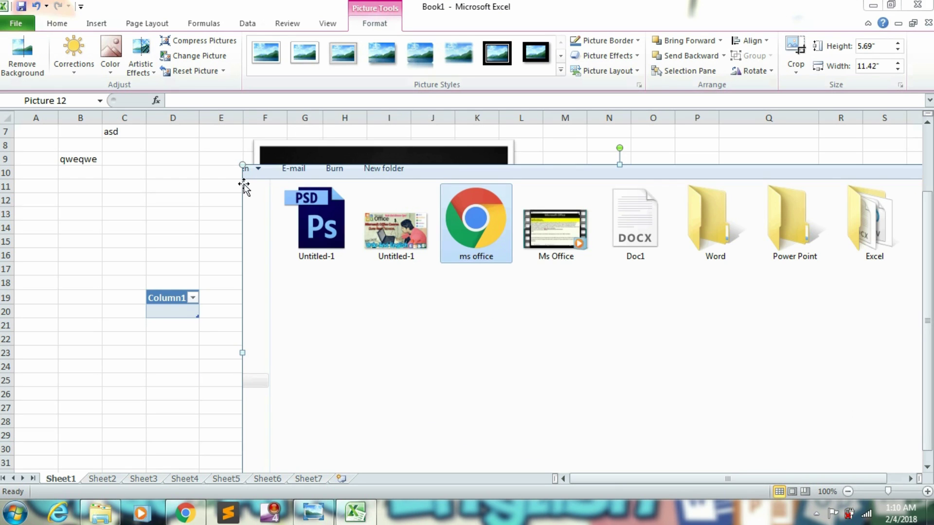
drag(242, 166, 455, 271)
mouse_move(577, 356)
mouse_down()
mouse_move(274, 217)
mouse_move(292, 282)
mouse_up()
- Draw a tall text box below qweqwe and type four lines of black sample text
click(96, 23)
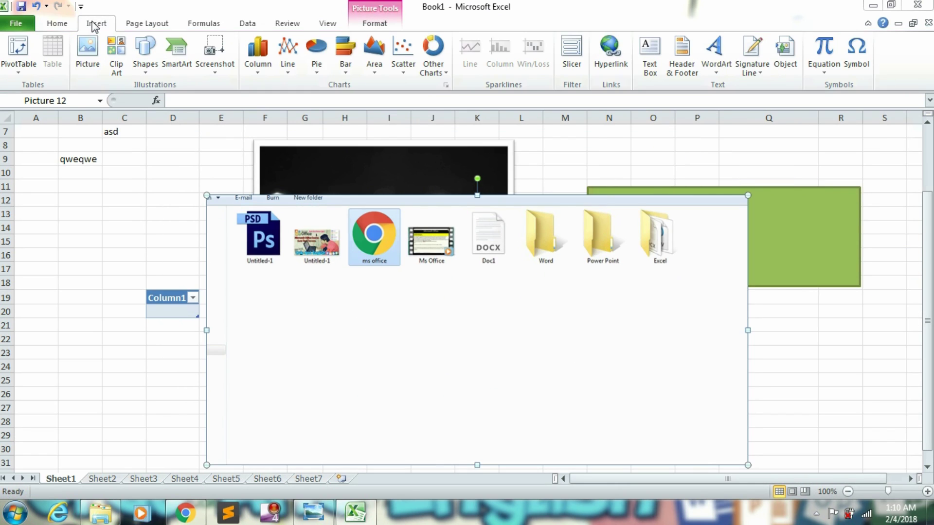
click(141, 27)
click(107, 24)
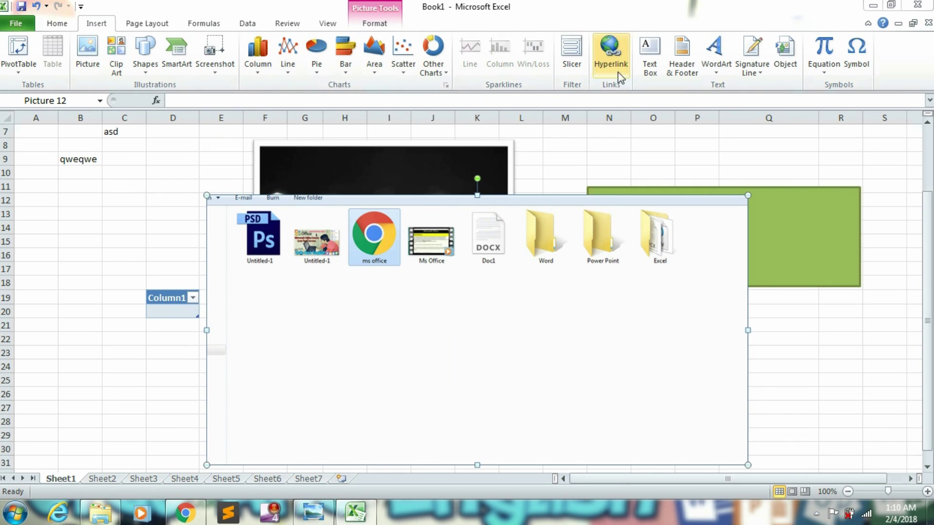
click(651, 72)
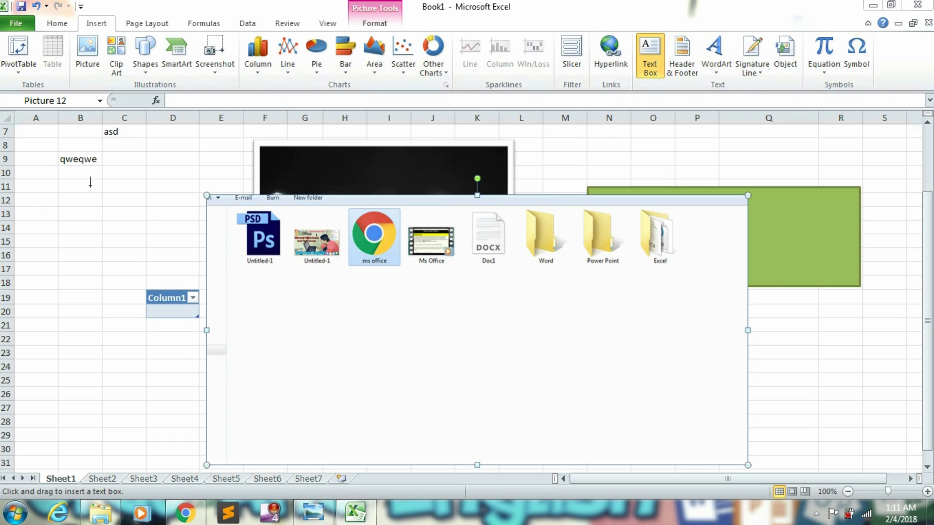
mouse_move(42, 173)
mouse_down()
mouse_move(210, 436)
mouse_move(190, 435)
mouse_up()
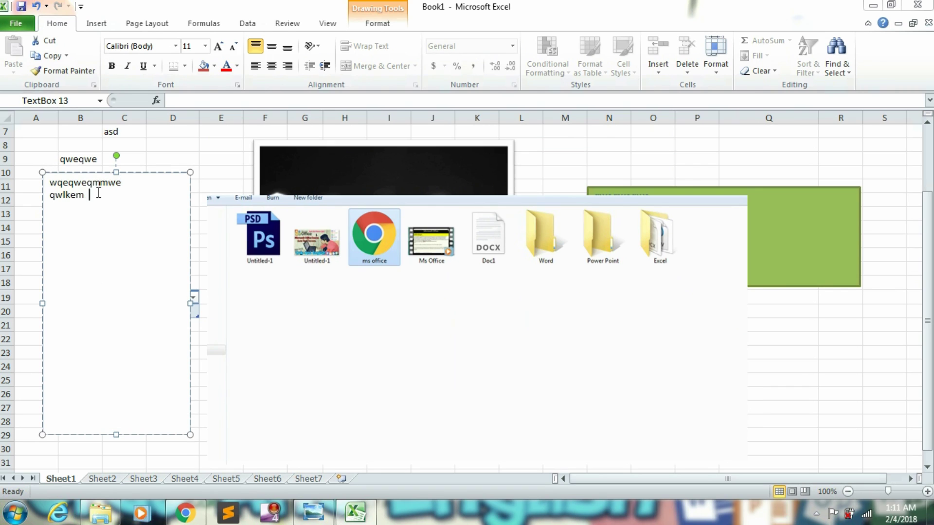
text(qlkwemlqkwmelqkwe'q)
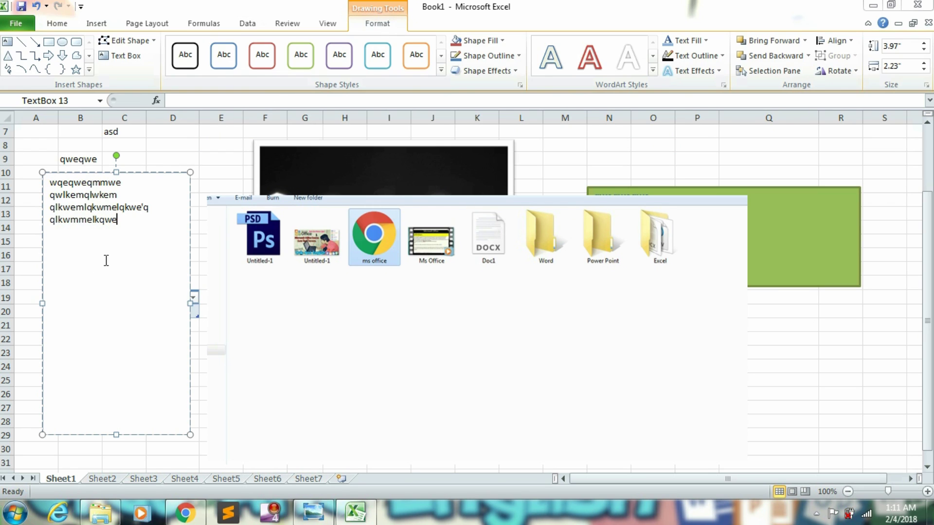
click(707, 40)
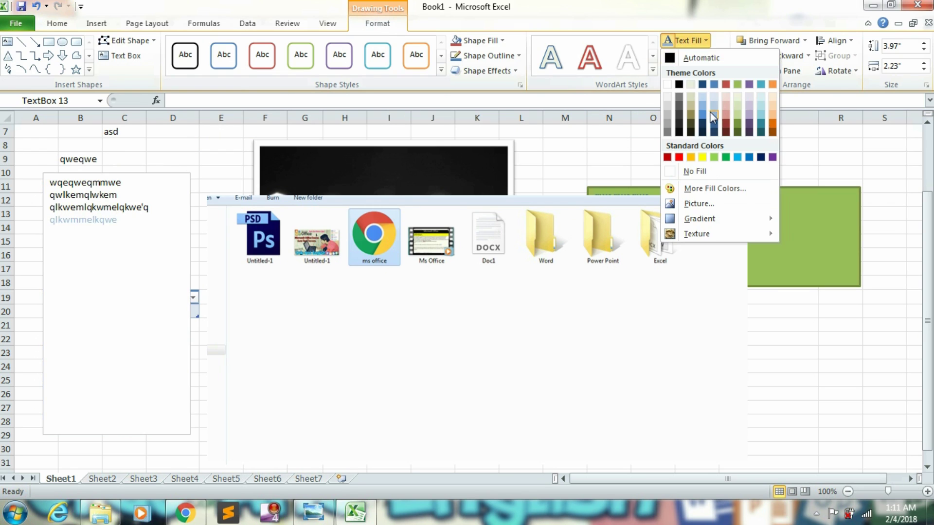
click(707, 57)
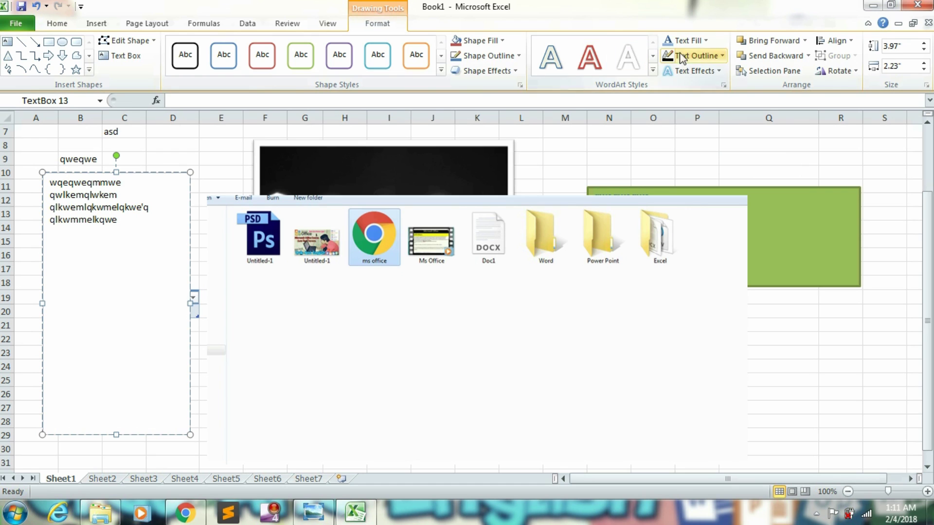
click(191, 153)
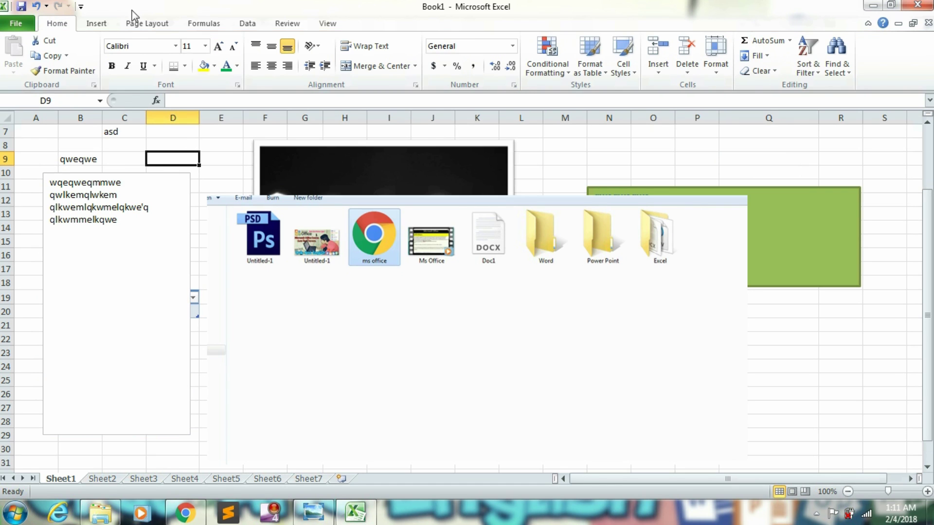
- Cut the screenshot picture and the bulb picture from the sheet
click(96, 24)
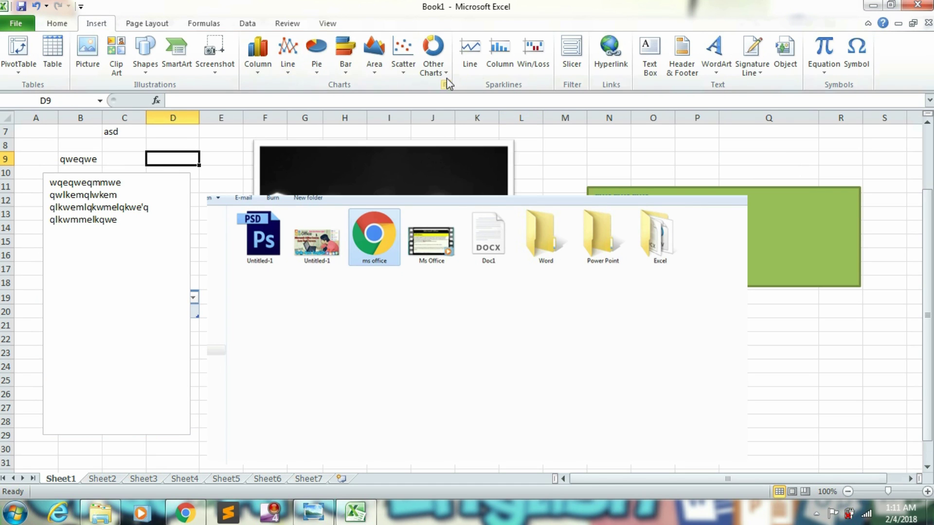
click(587, 242)
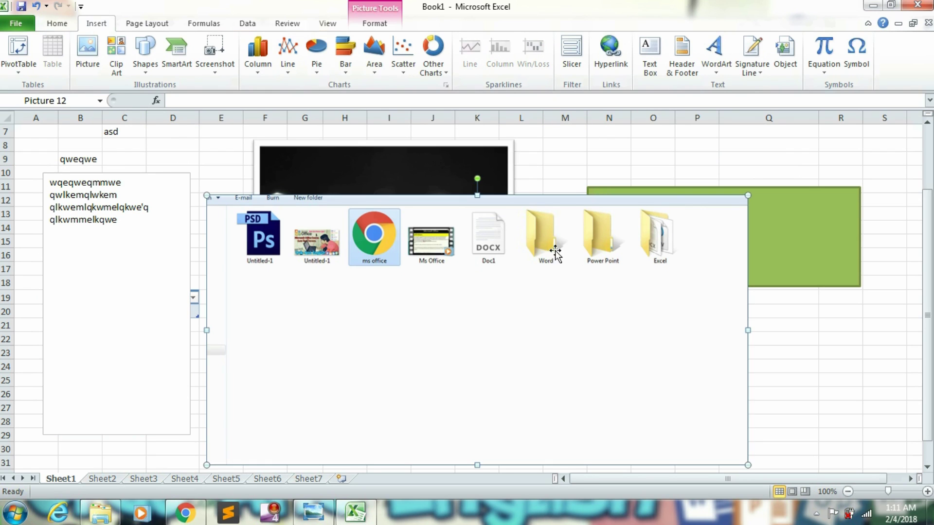
right_click(372, 269)
click(375, 276)
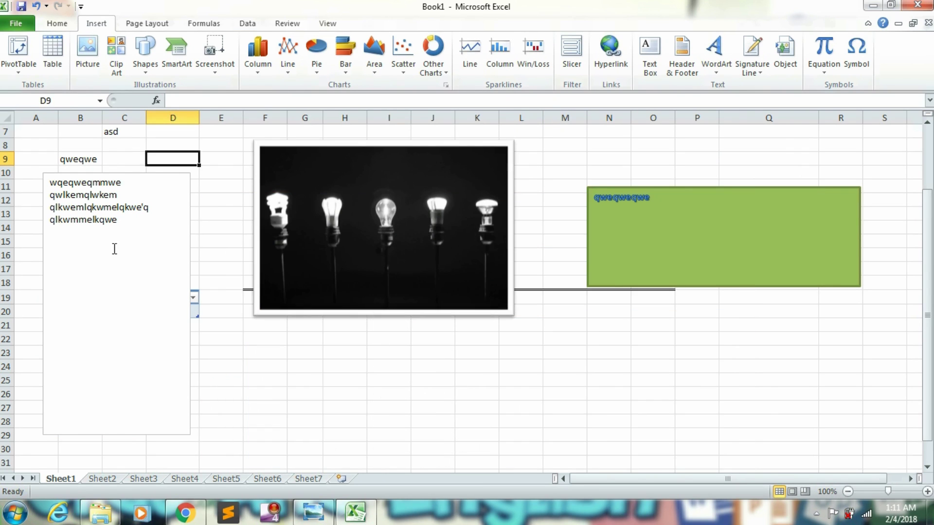
right_click(121, 251)
key(Escape)
right_click(342, 222)
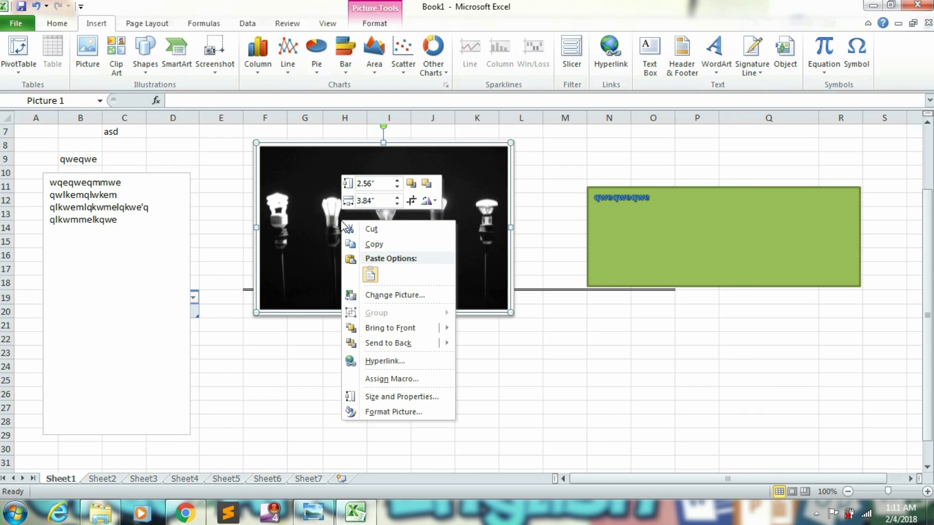
click(356, 230)
click(142, 214)
- Make the left text box narrower and shorter
right_click(142, 215)
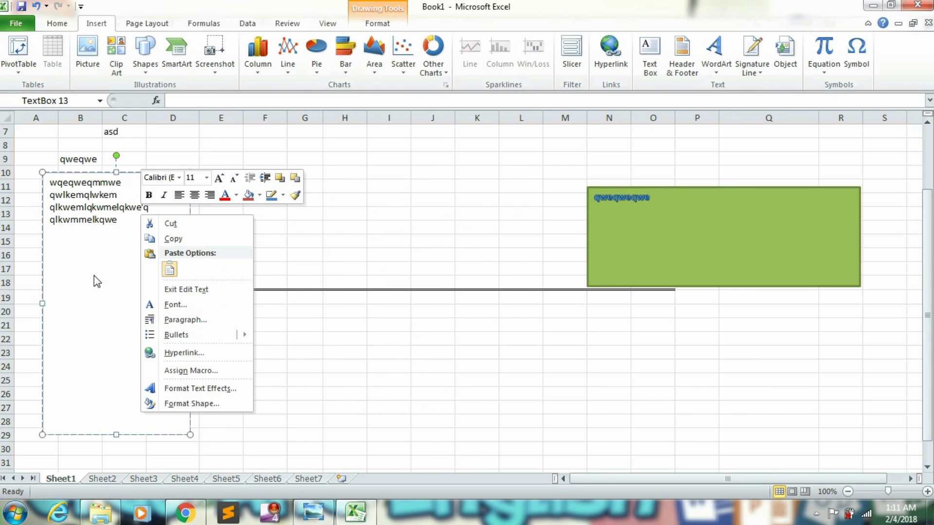
key(Escape)
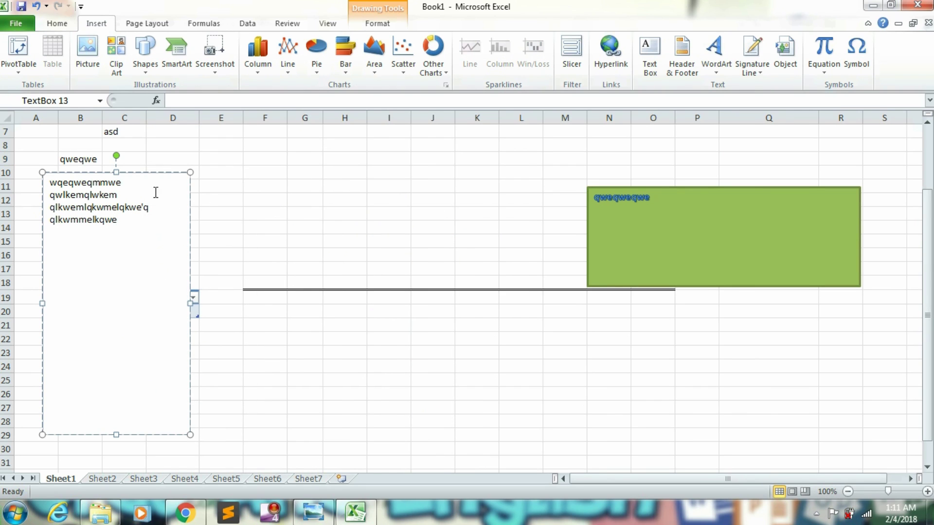
drag(189, 173, 184, 183)
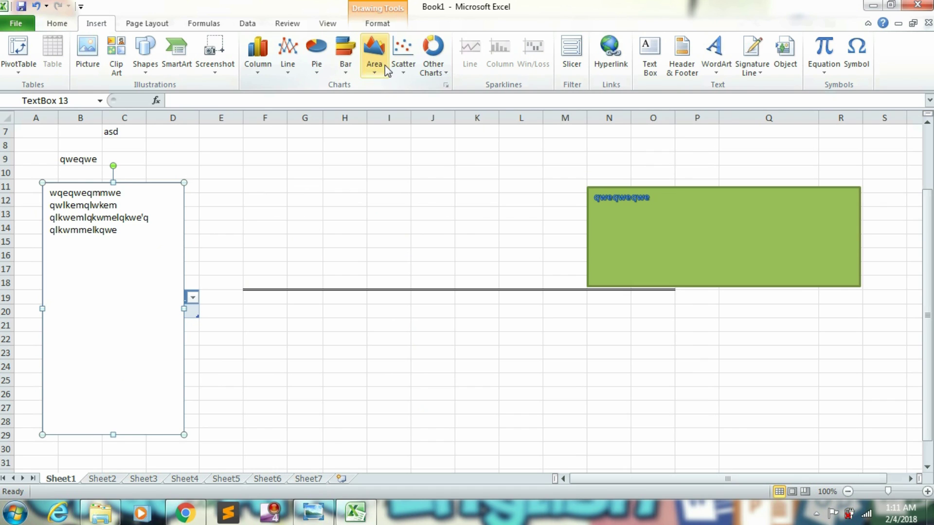
click(606, 71)
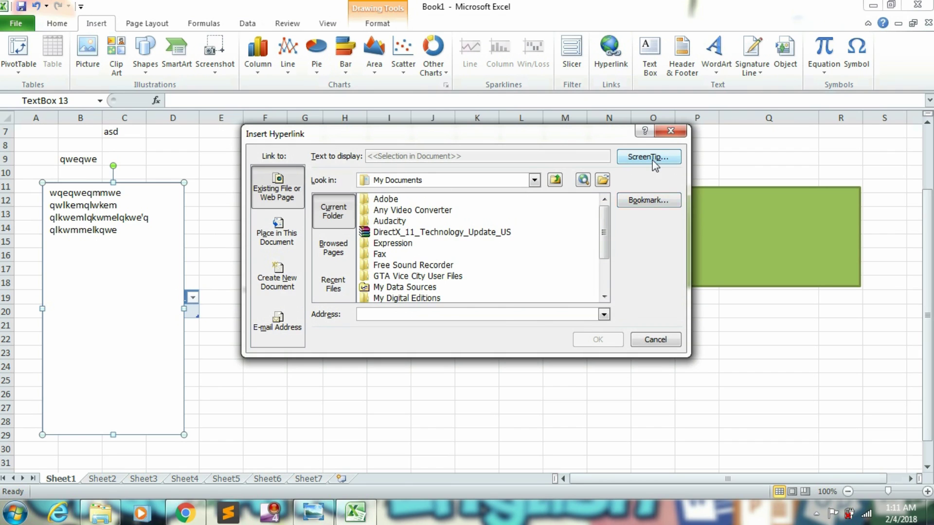
- Close the hyperlink dialog and enter 'qweqweqwe' in cell I10
click(671, 131)
click(407, 173)
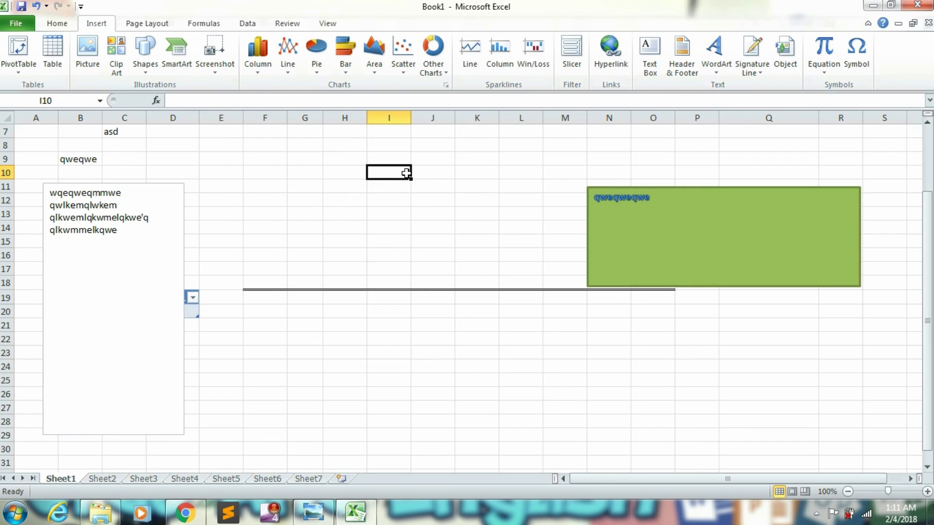
text(qweqweqwe)
click(428, 254)
click(403, 187)
click(402, 172)
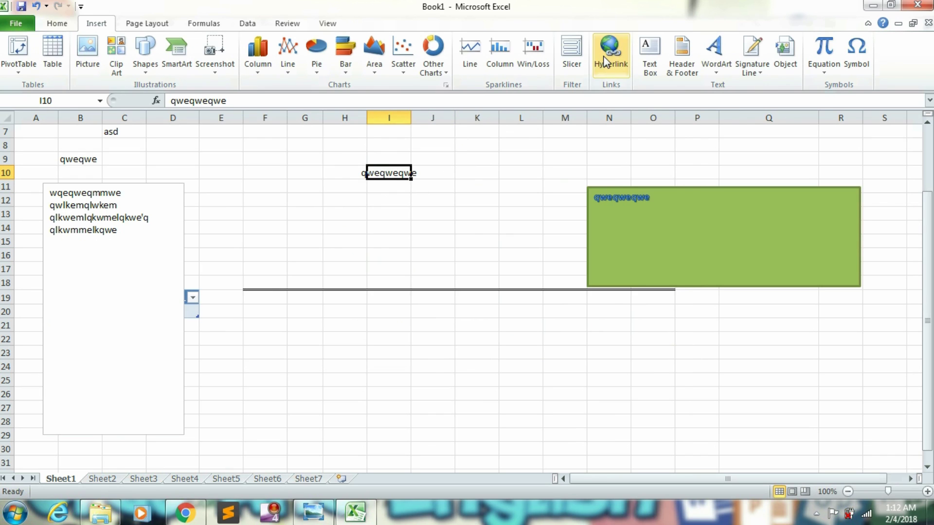
- Open Insert Hyperlink for I10, then cancel without adding a link
click(607, 58)
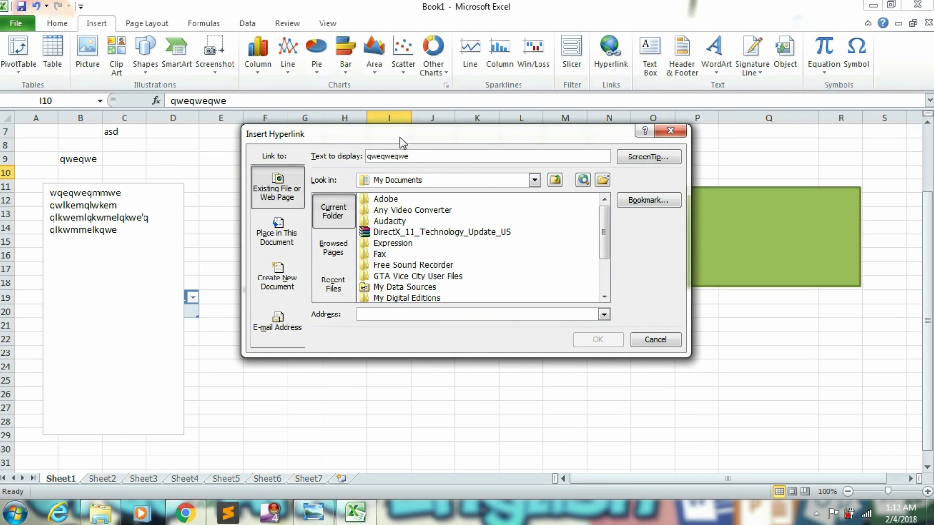
drag(400, 142, 388, 142)
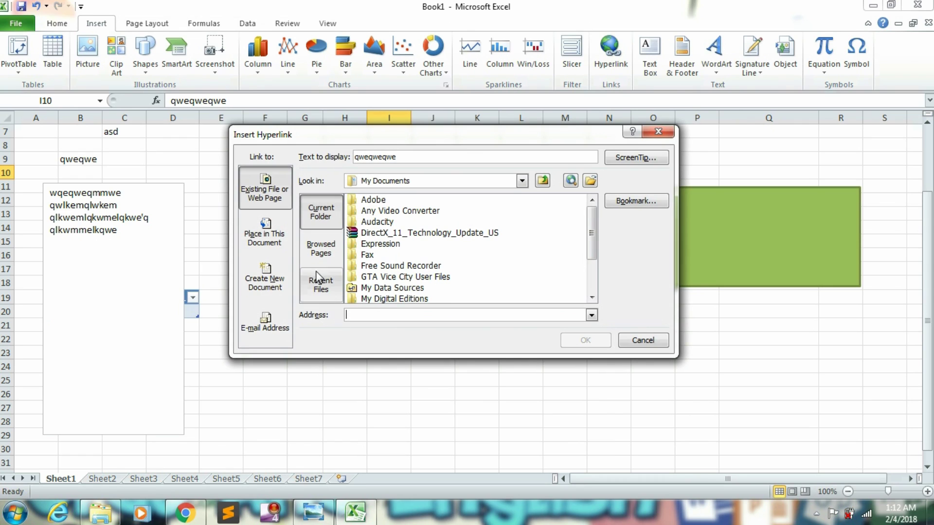
drag(593, 227, 597, 224)
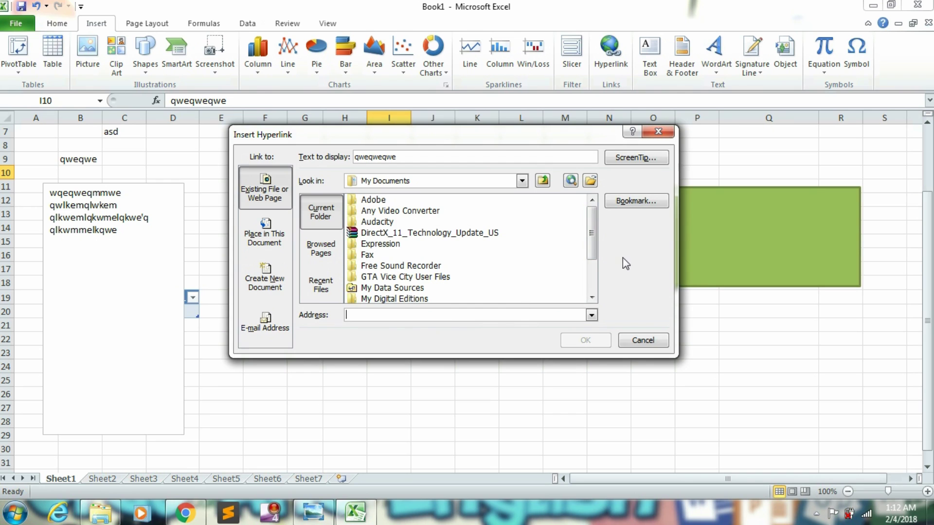
drag(569, 138, 539, 147)
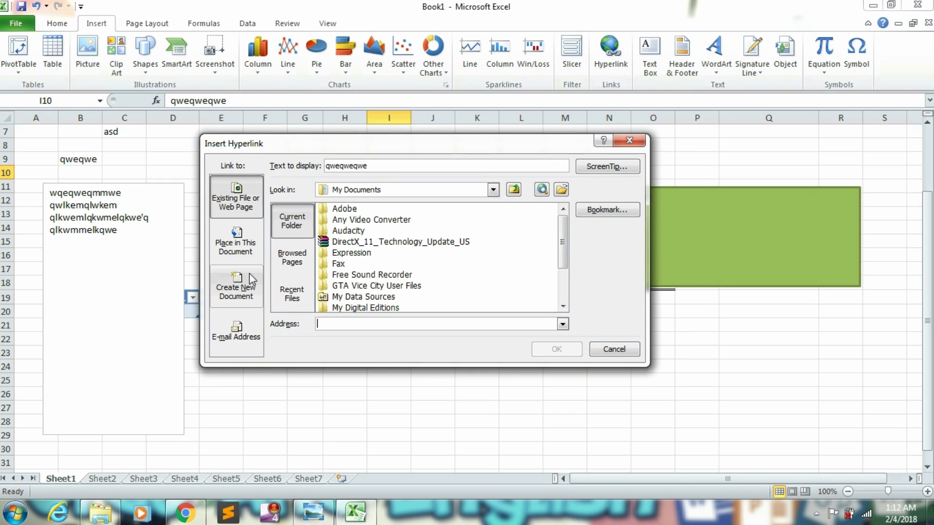
click(607, 350)
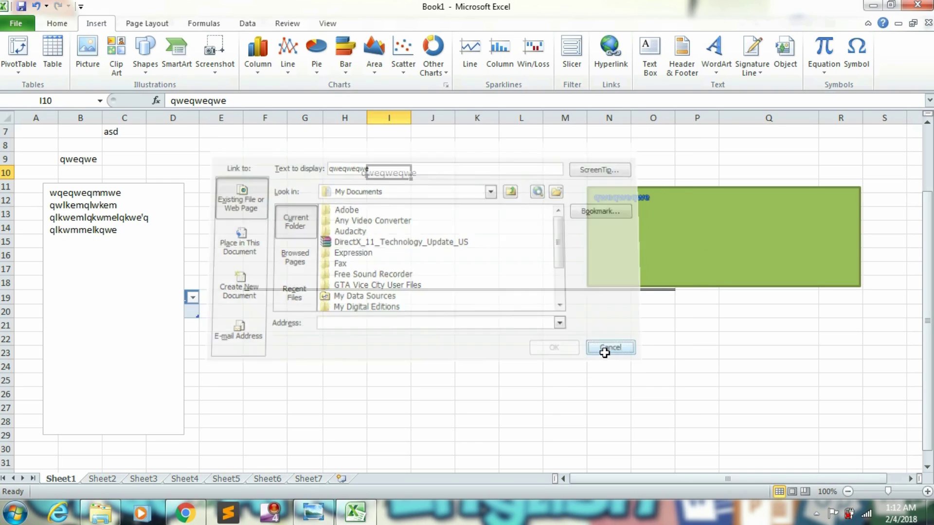
click(431, 173)
click(494, 157)
click(481, 189)
click(513, 156)
- Enter qweqwe into cell K9 and confirm the entry
click(482, 160)
text(qweqwe)
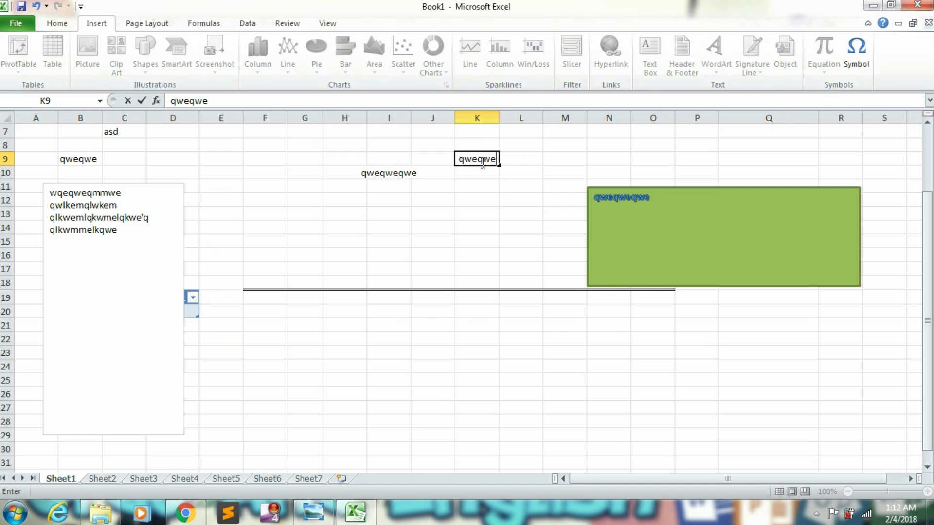
double_click(465, 160)
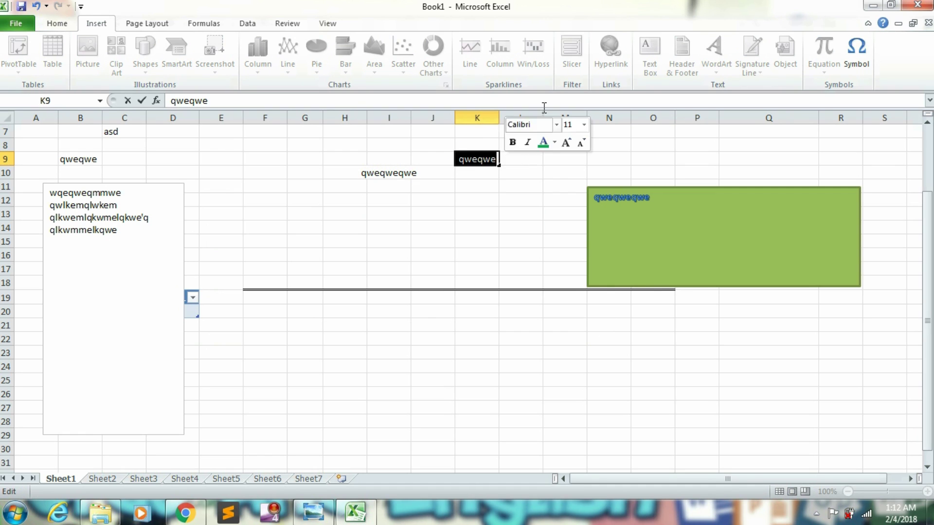
click(426, 192)
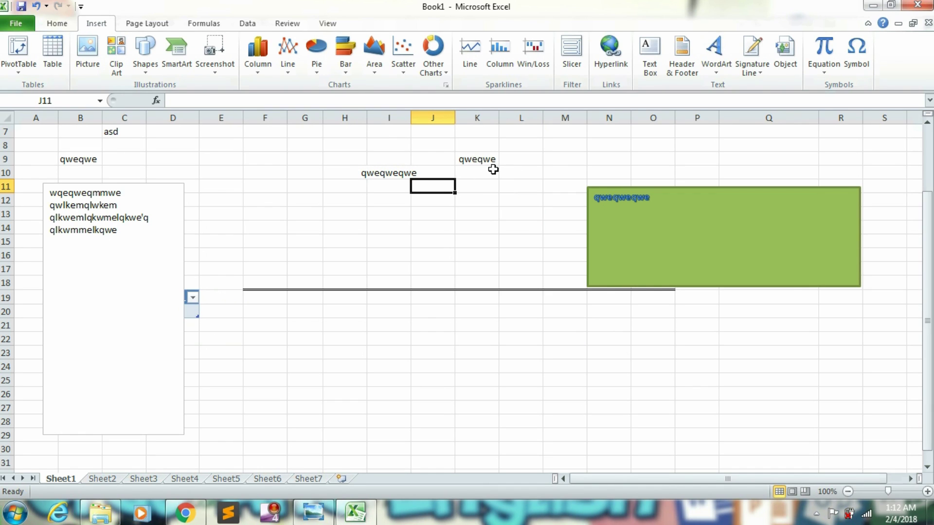
- Select cell K14 and bring up the WordArt style gallery
click(501, 200)
click(519, 173)
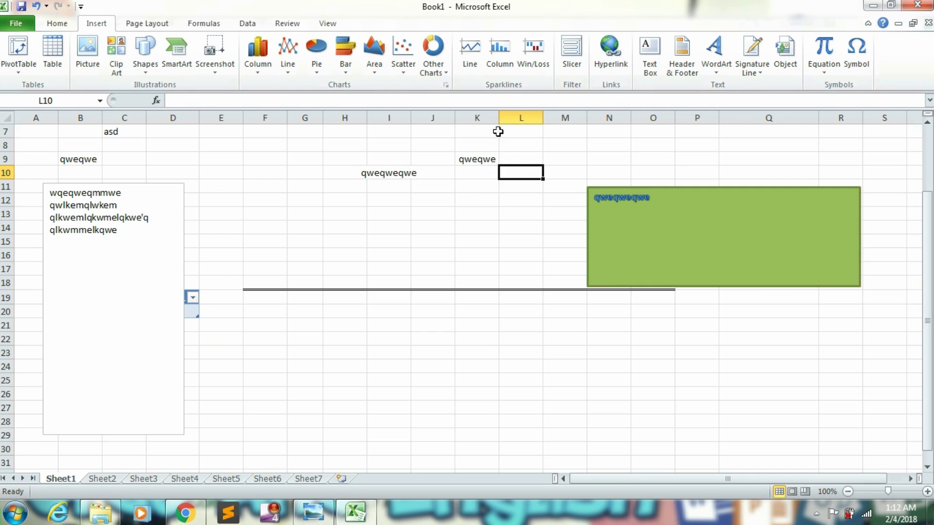
click(485, 226)
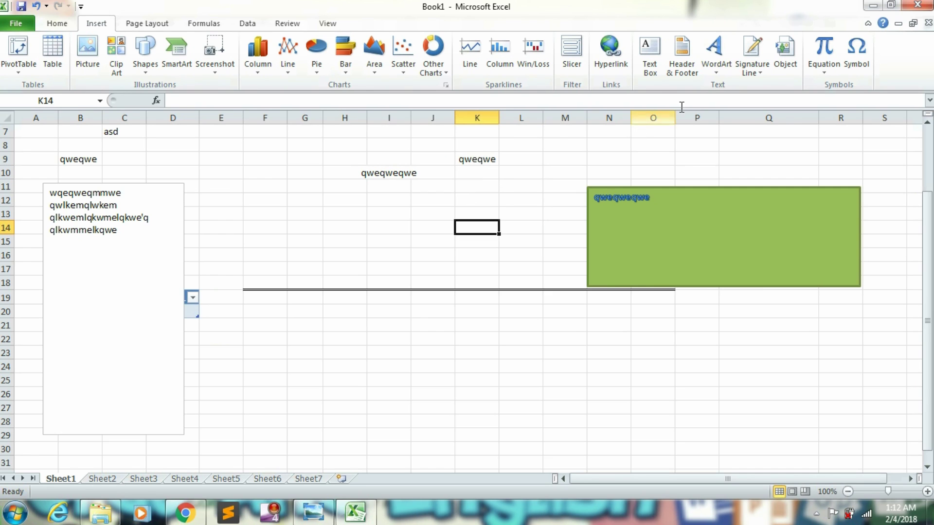
click(714, 74)
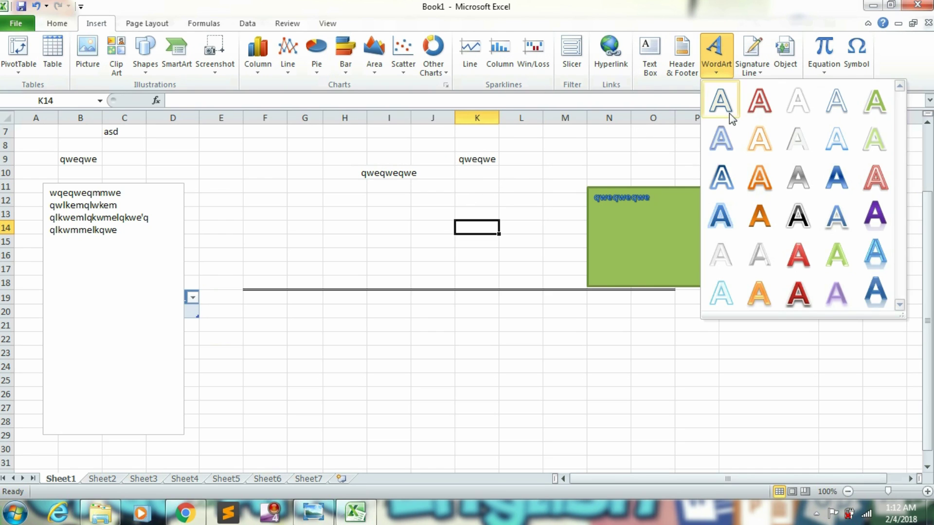
- Add WordArt in the first plain style reading 'qweqweqwe', then deselect it at cell J24
click(729, 113)
text(qweqwe)
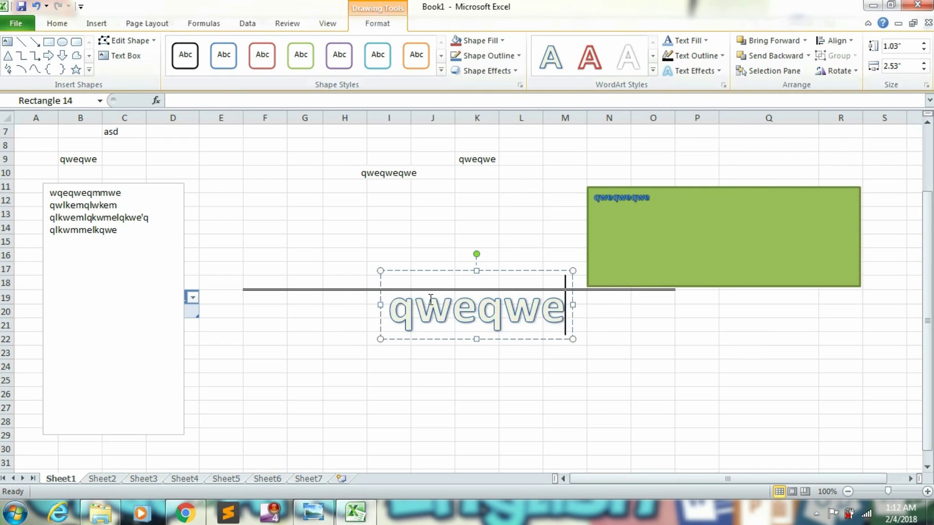
text(qwe)
click(492, 351)
click(515, 329)
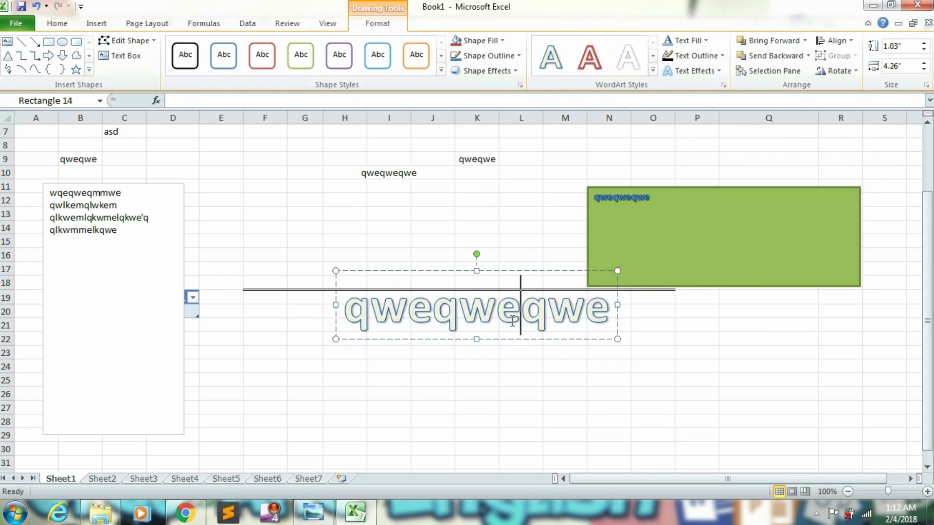
click(426, 365)
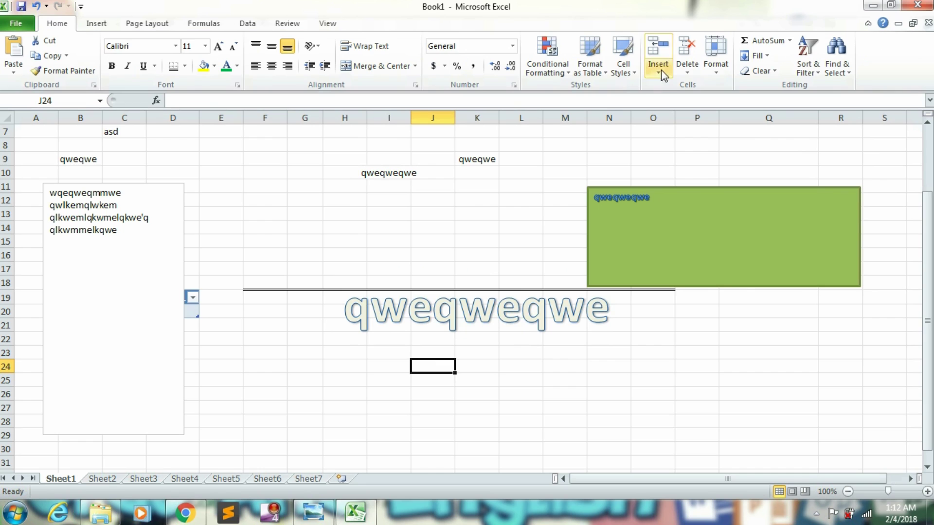
- Look at the Signature Line options, then open the preset Equation gallery
click(94, 25)
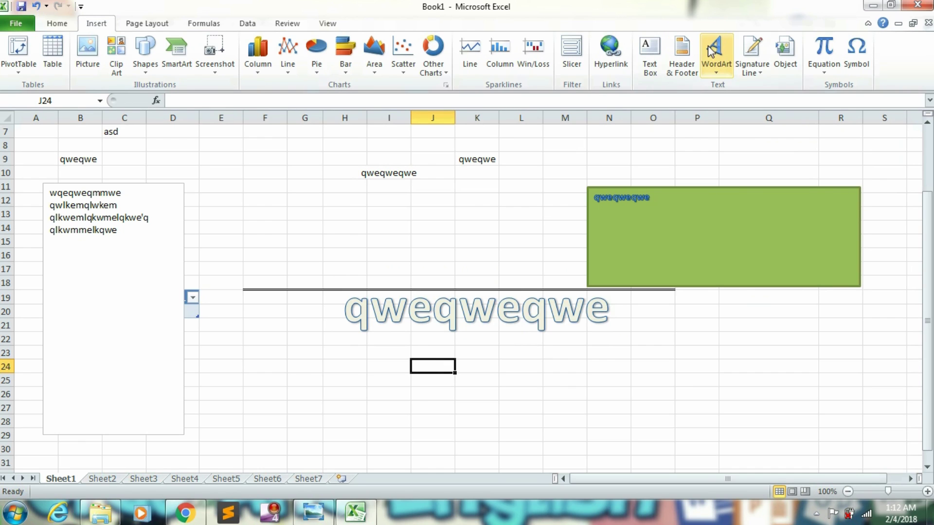
click(760, 73)
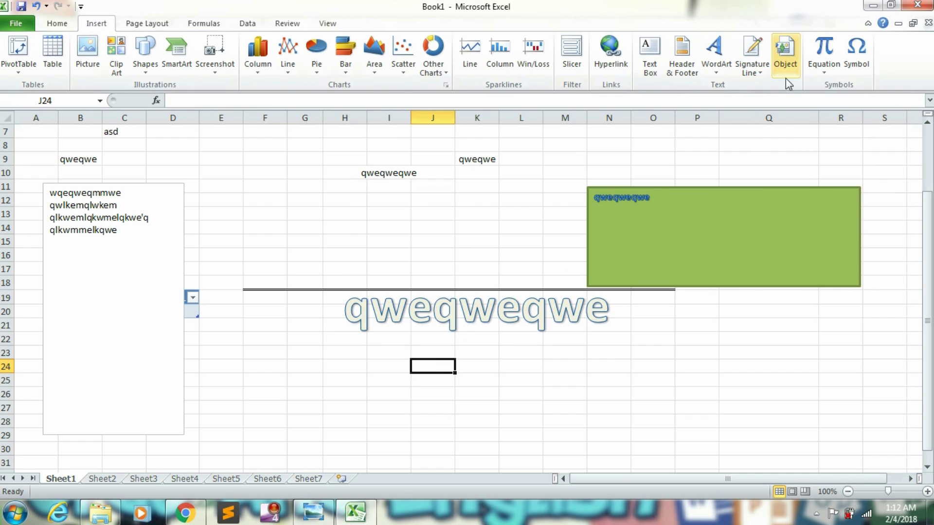
click(825, 75)
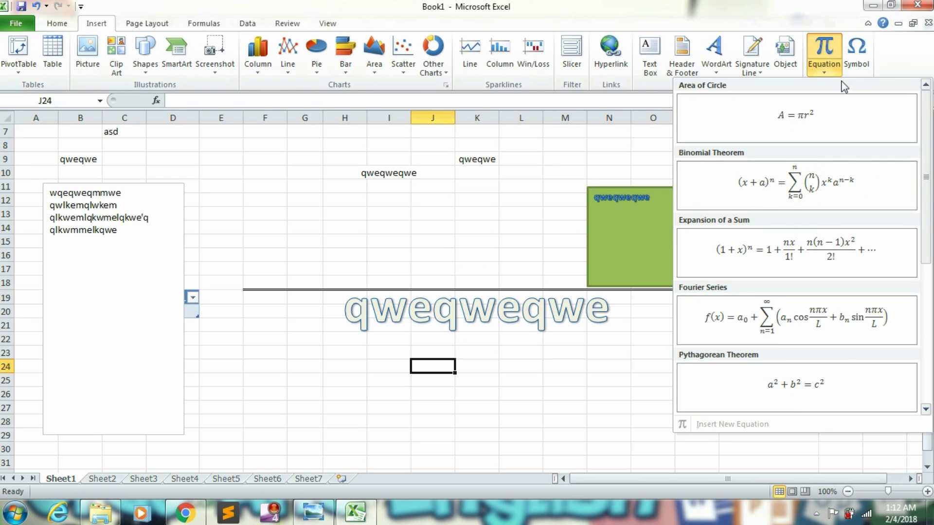
- Insert three copyright signs (©©©) into cell J24 using the Symbol dialog and commit the entry
click(877, 51)
click(856, 54)
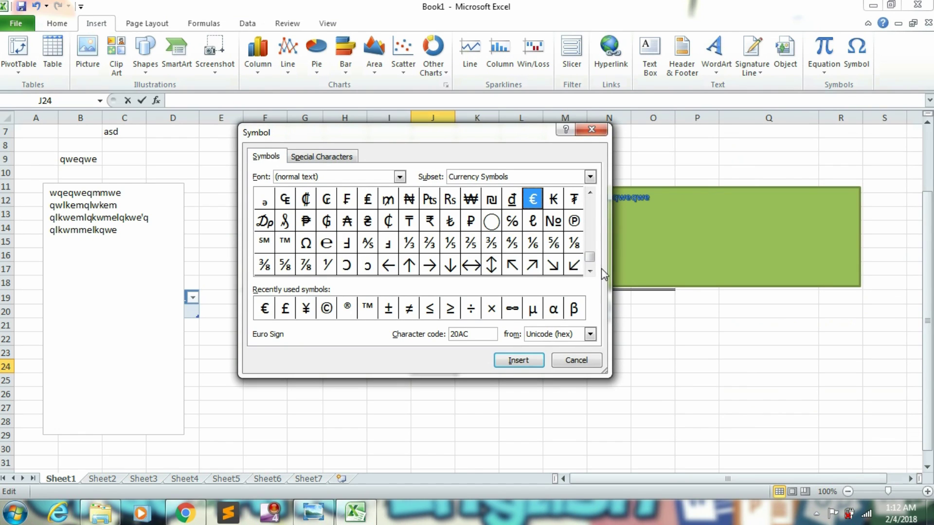
click(574, 222)
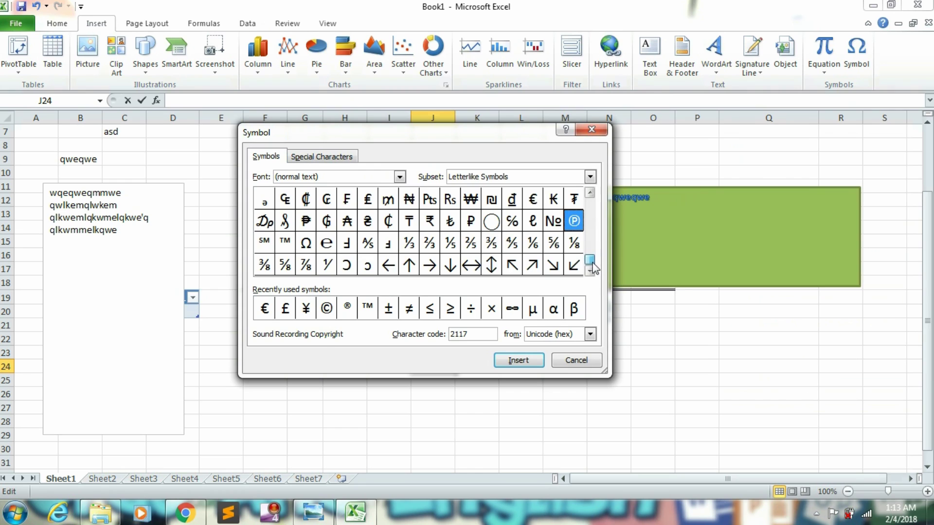
scroll(594, 263, down, 3)
click(552, 310)
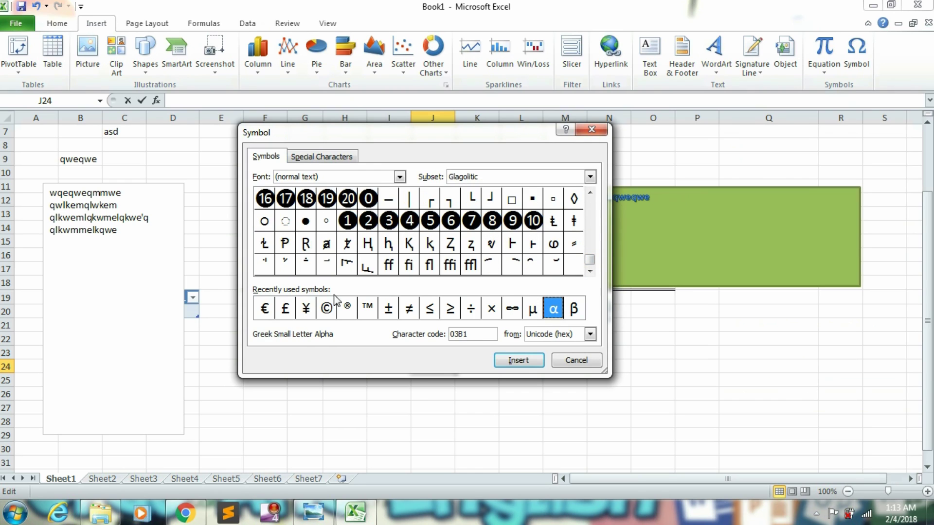
click(326, 310)
click(519, 361)
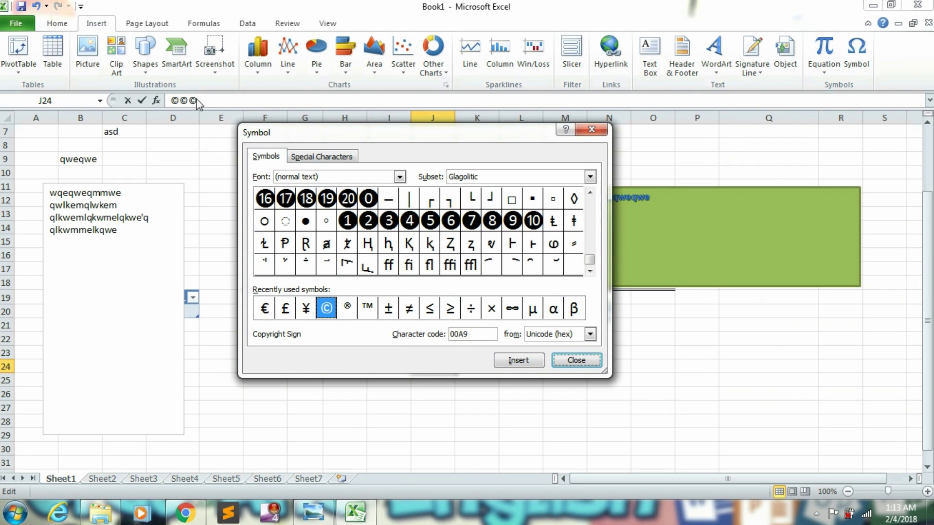
click(578, 360)
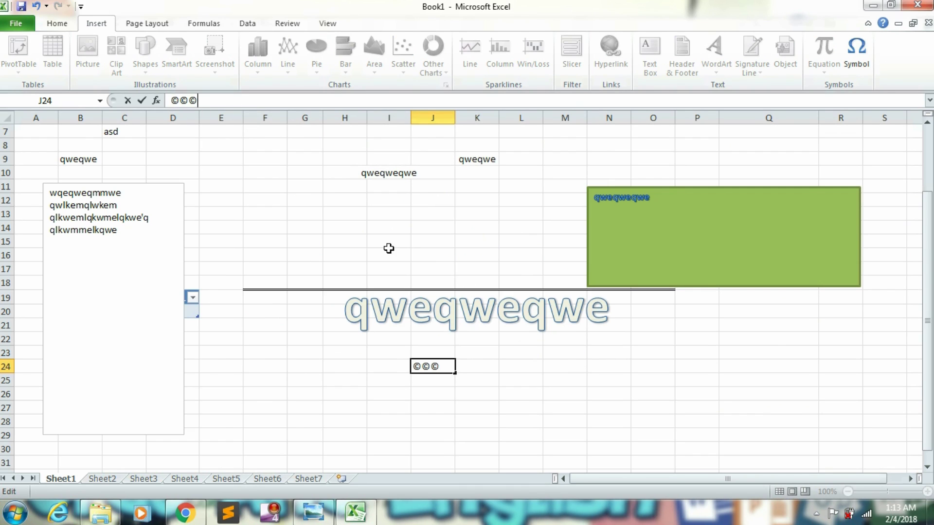
click(479, 407)
drag(431, 381, 428, 371)
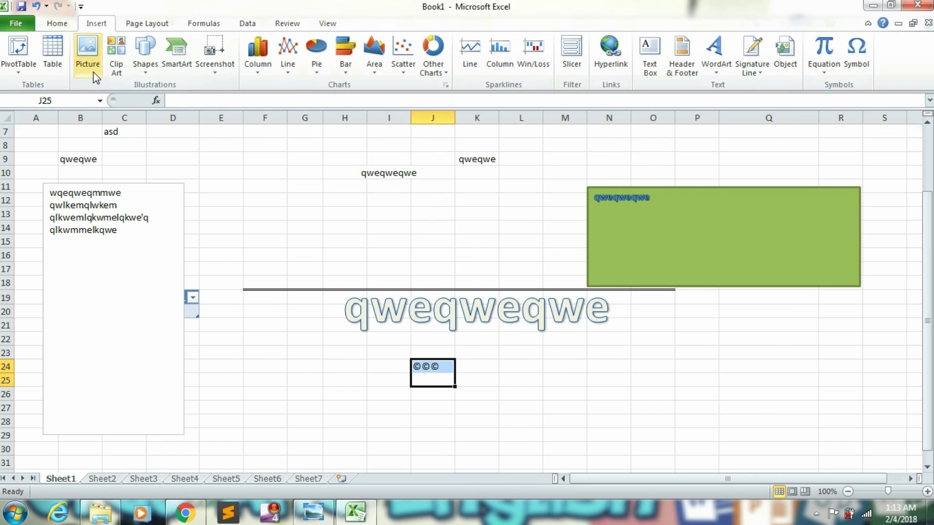
click(140, 26)
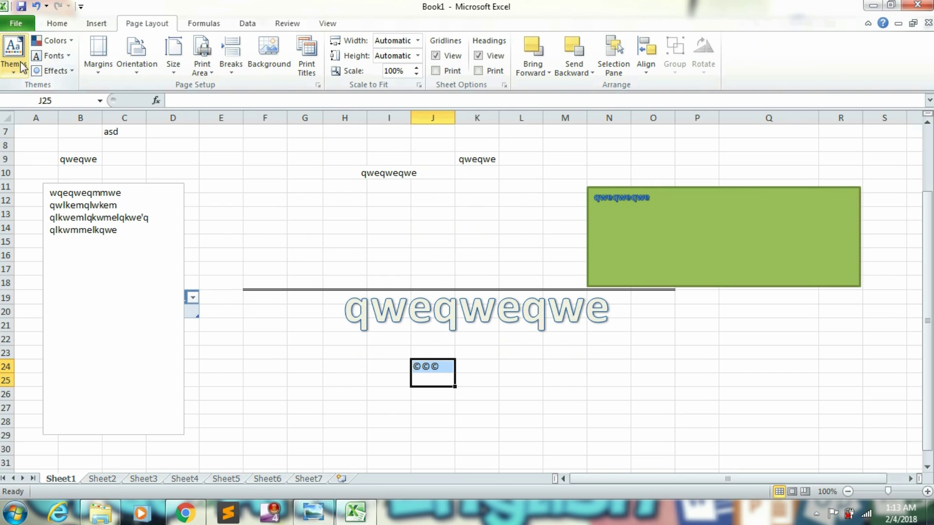
- Show the Page Layout built-in Themes gallery to preview colour schemes
click(14, 51)
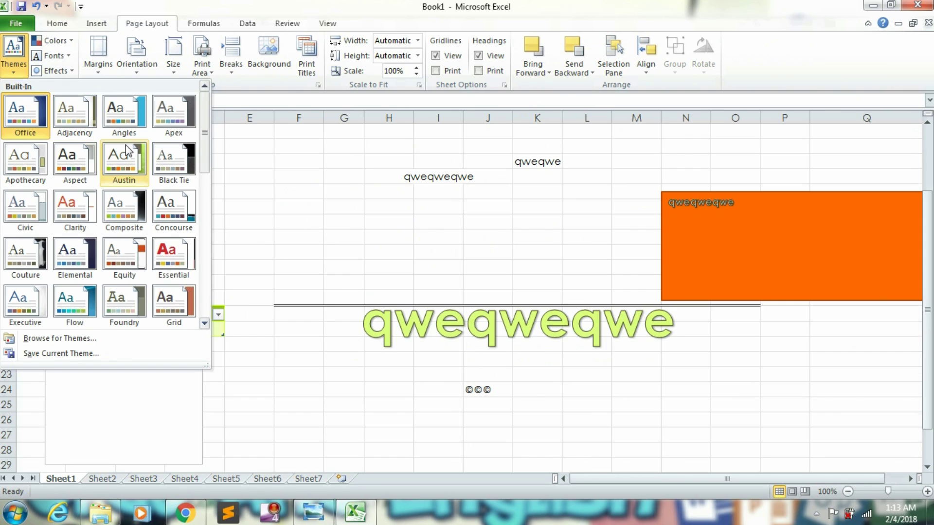
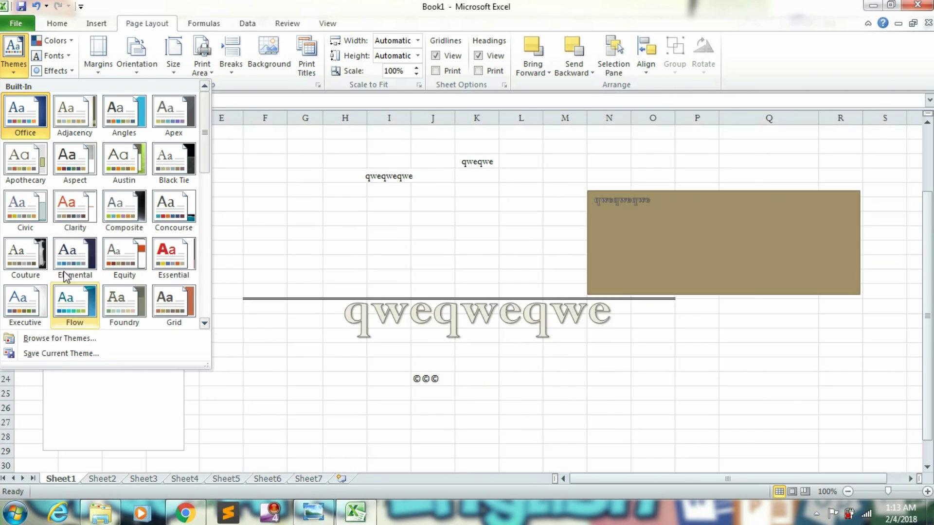
- Browse the theme colour sets, font pairs and effects without applying any
click(14, 73)
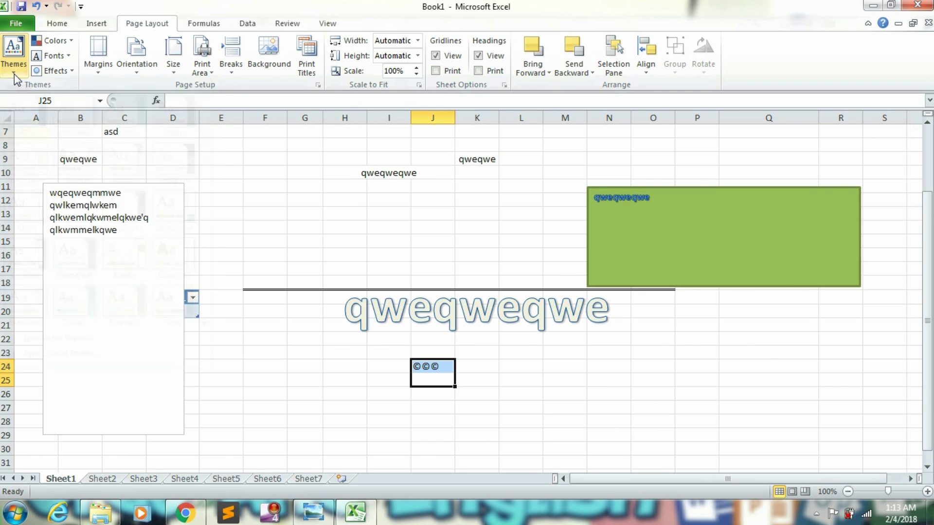
click(53, 40)
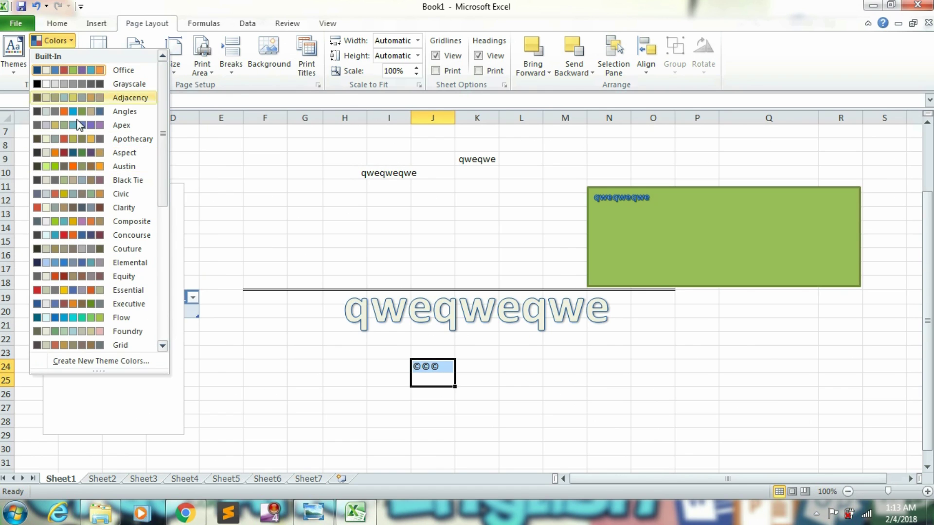
scroll(165, 172, down, 2)
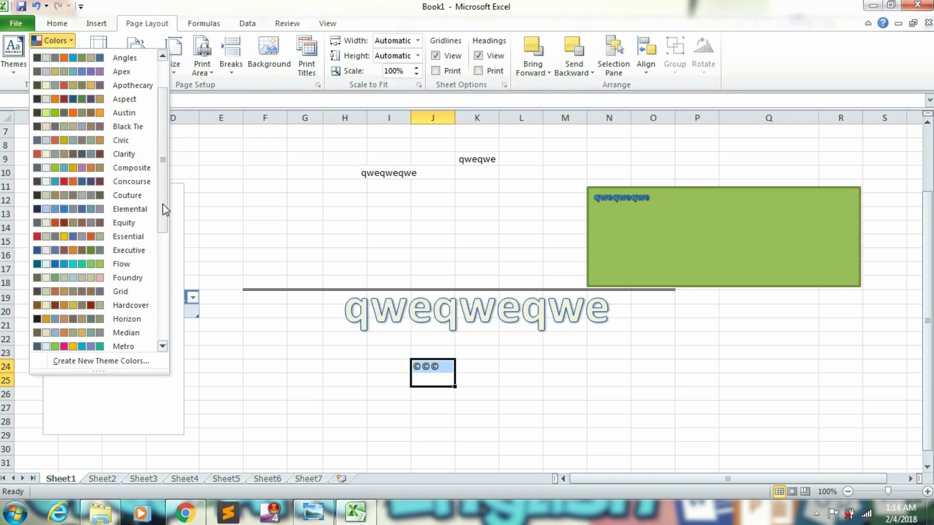
scroll(165, 177, down, 1)
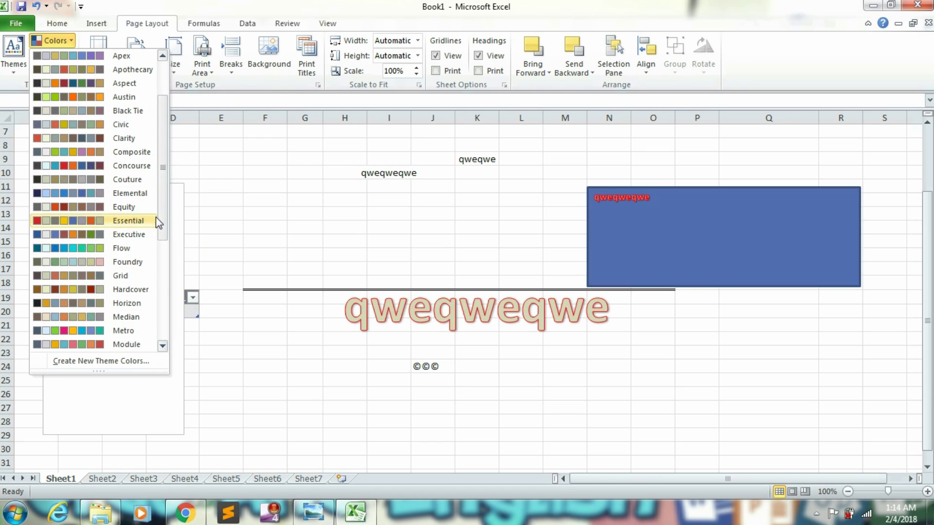
scroll(164, 229, down, 1)
scroll(164, 225, down, 2)
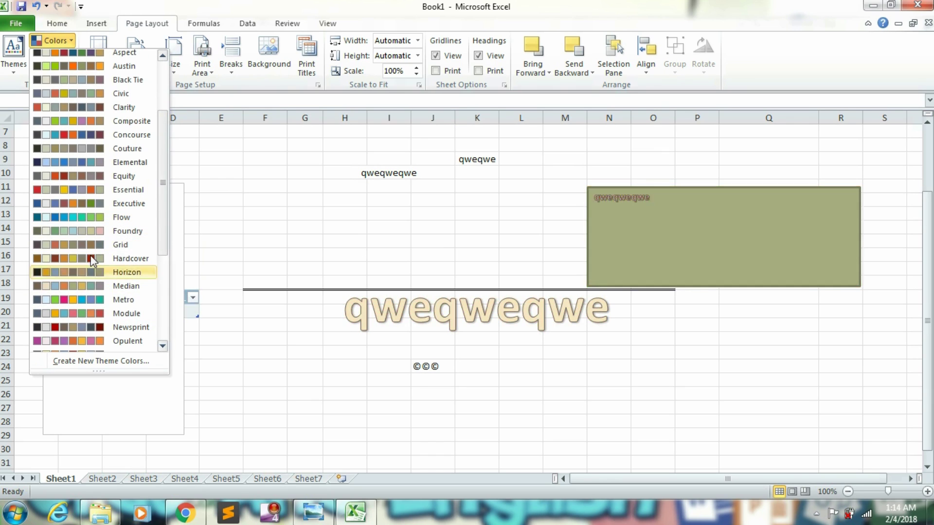
click(71, 42)
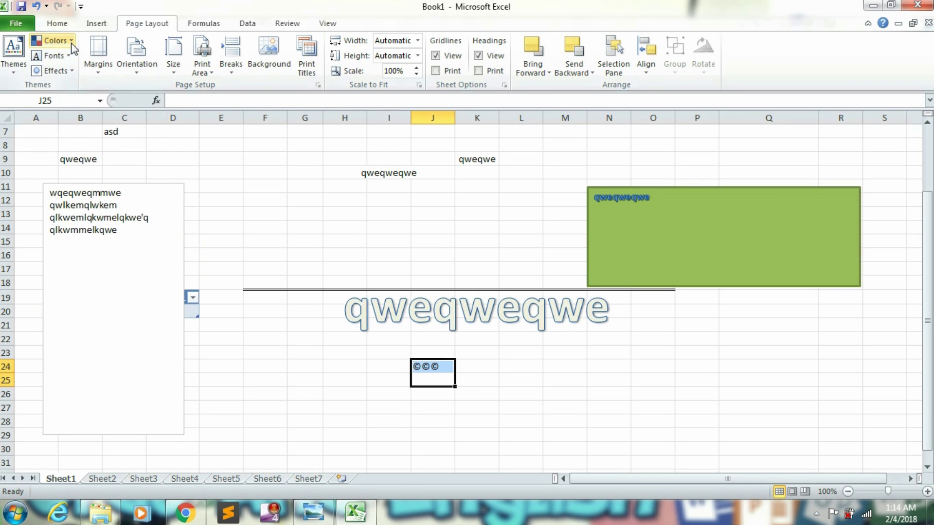
click(67, 58)
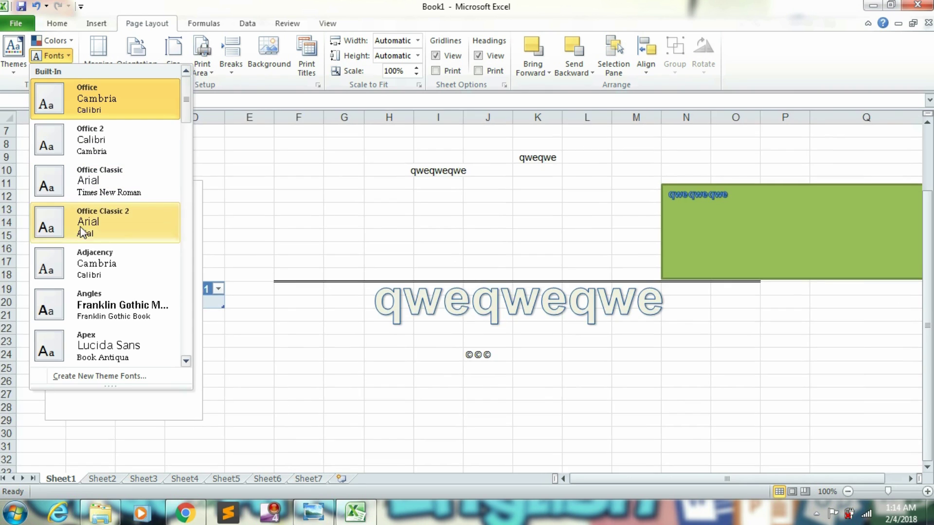
click(78, 106)
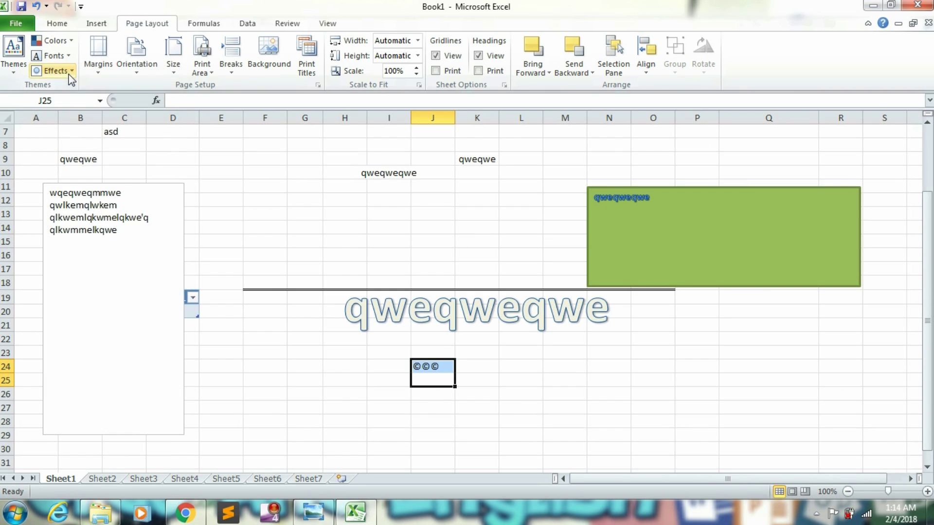
click(72, 72)
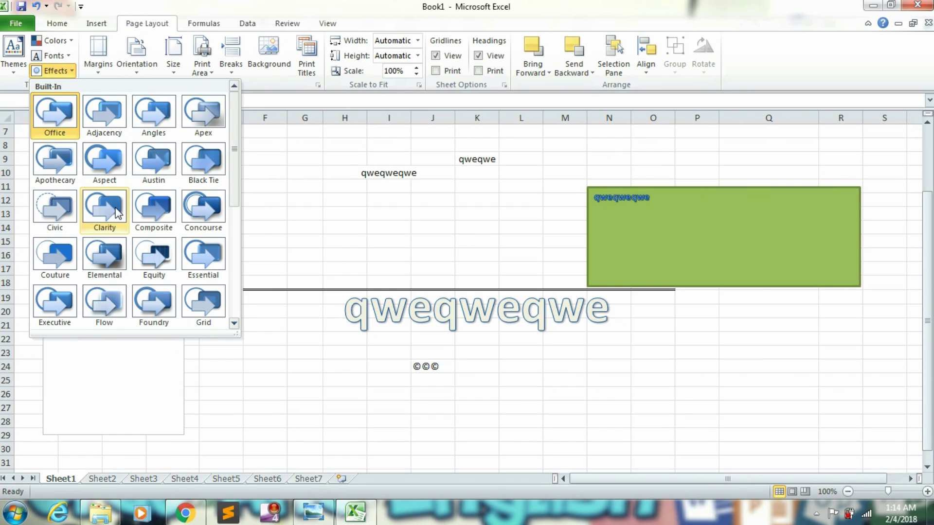
- Try Narrow margins and Landscape, settling on Normal margins and Portrait orientation
click(71, 72)
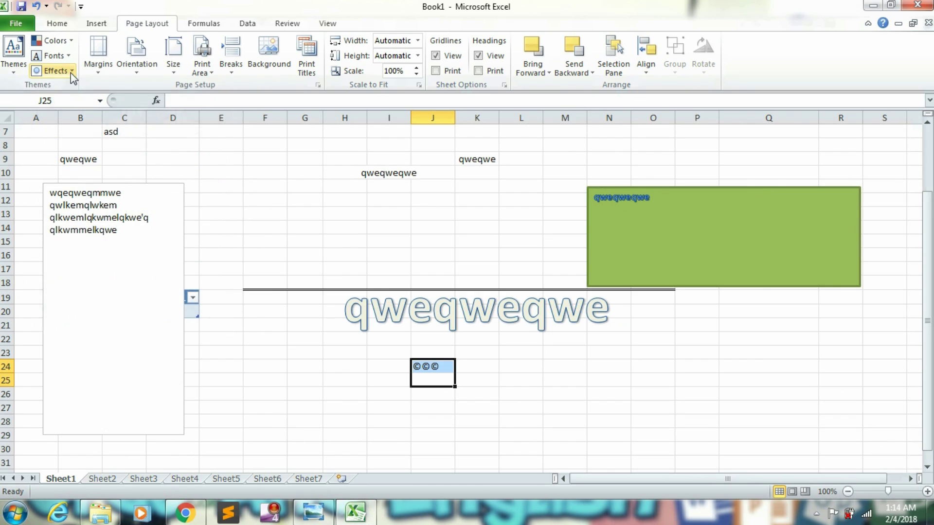
click(102, 72)
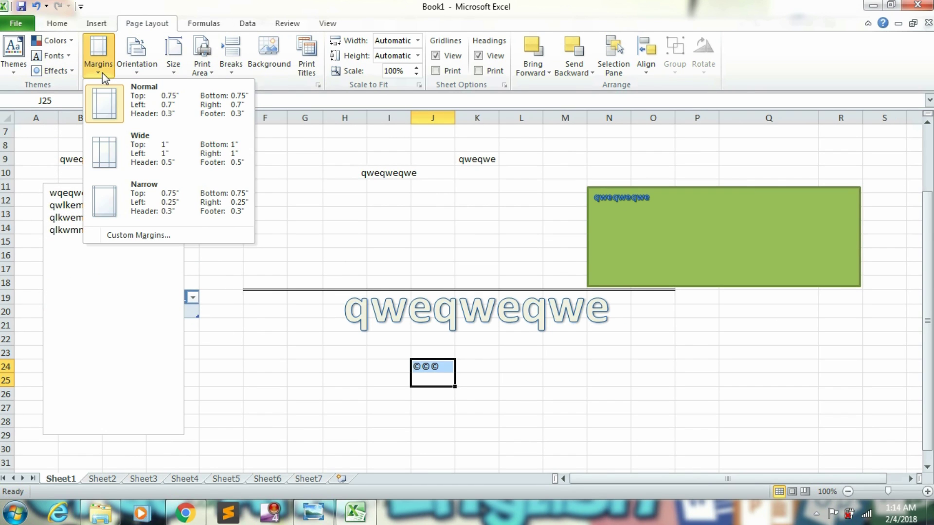
click(103, 216)
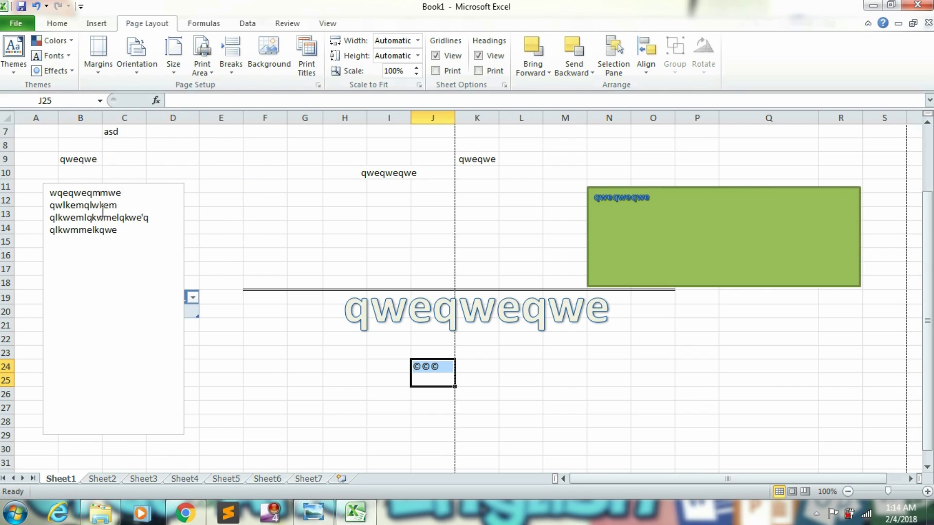
click(99, 56)
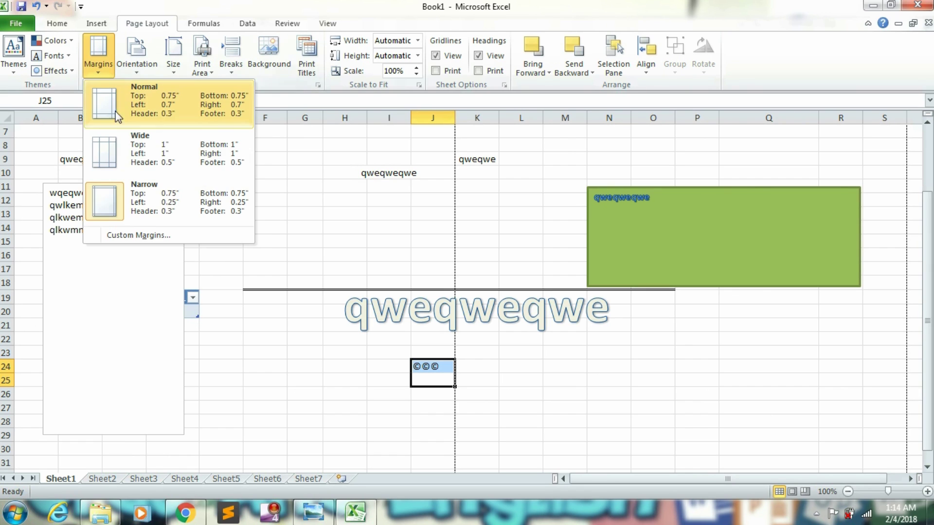
click(132, 114)
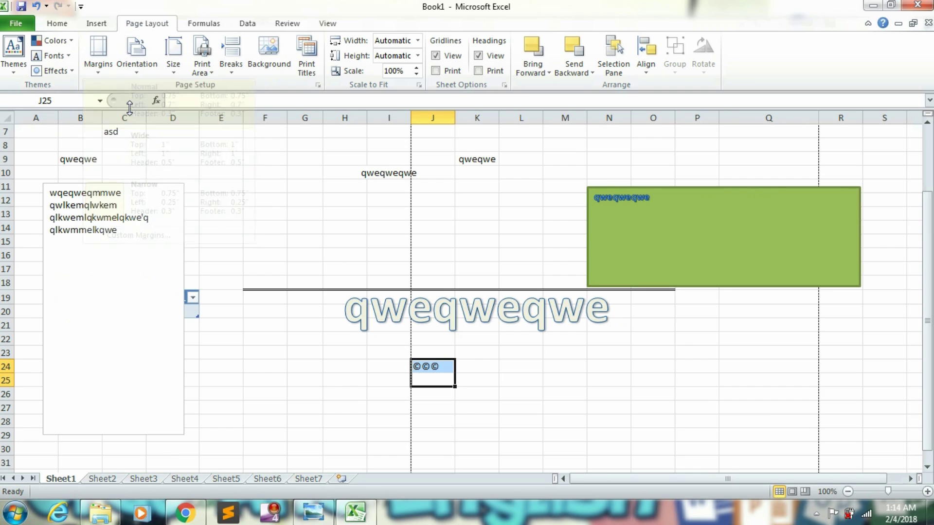
click(137, 78)
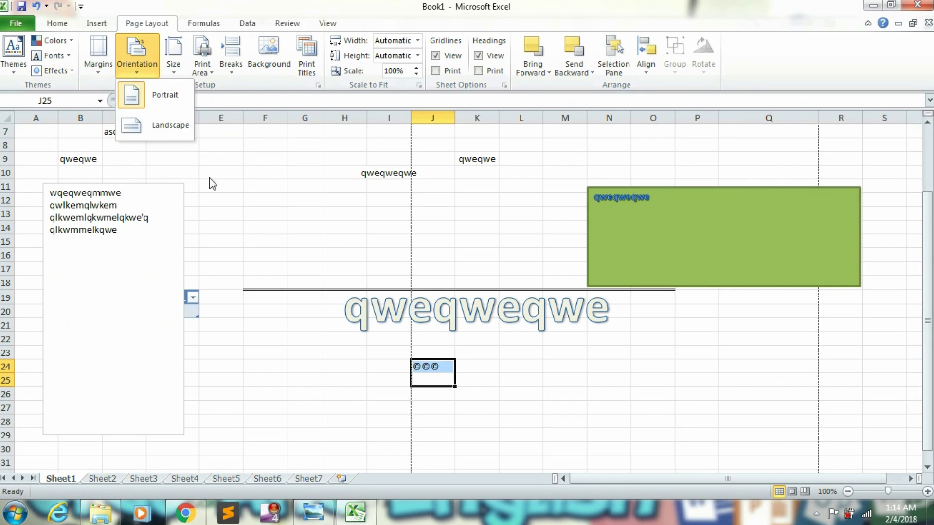
click(134, 125)
click(142, 77)
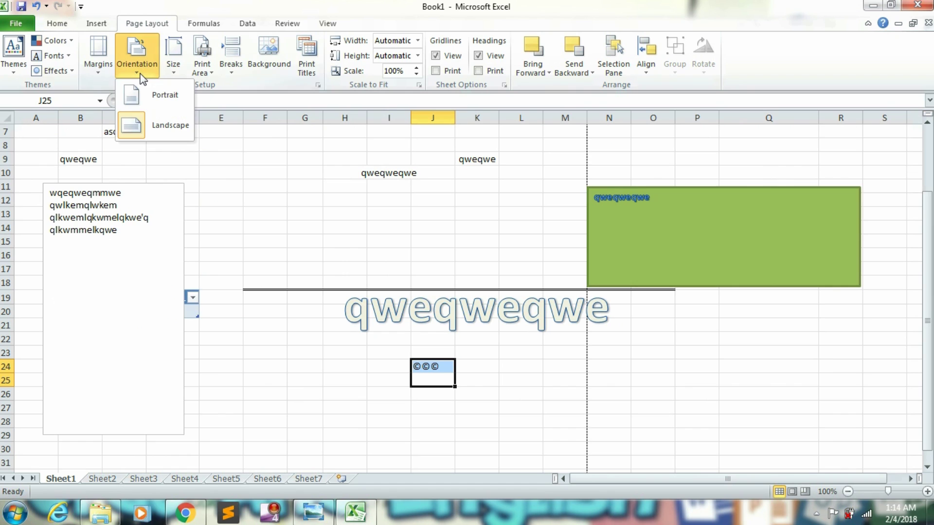
click(154, 103)
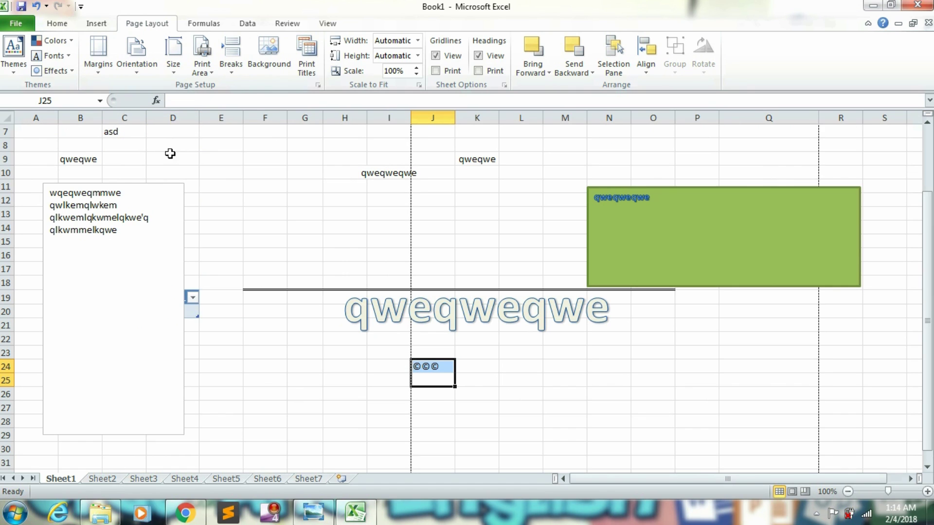
- Try A4 and Tabloid paper sizes, ending with Letter paper
click(179, 70)
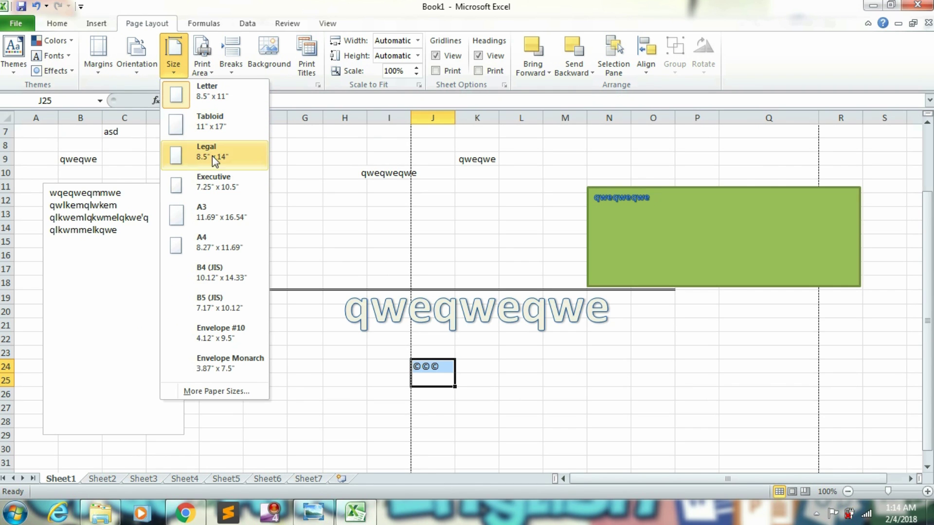
click(212, 253)
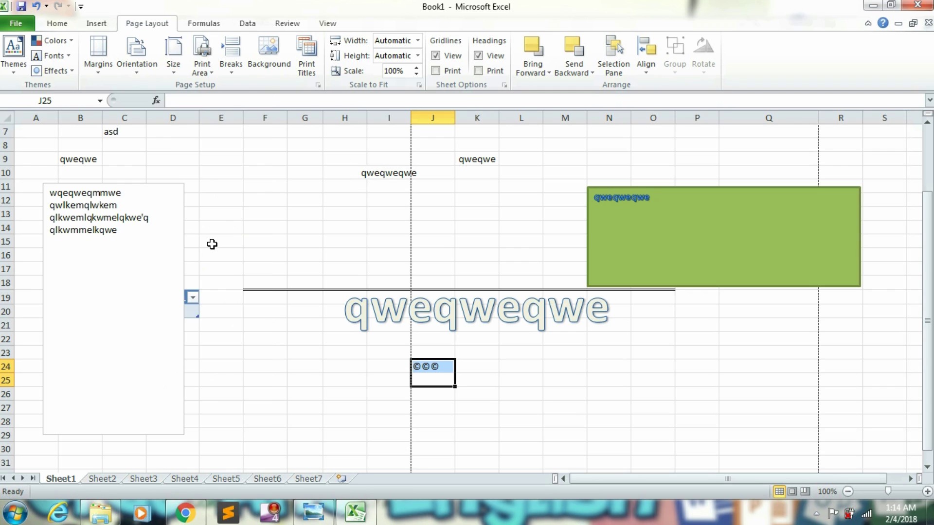
click(182, 60)
click(199, 130)
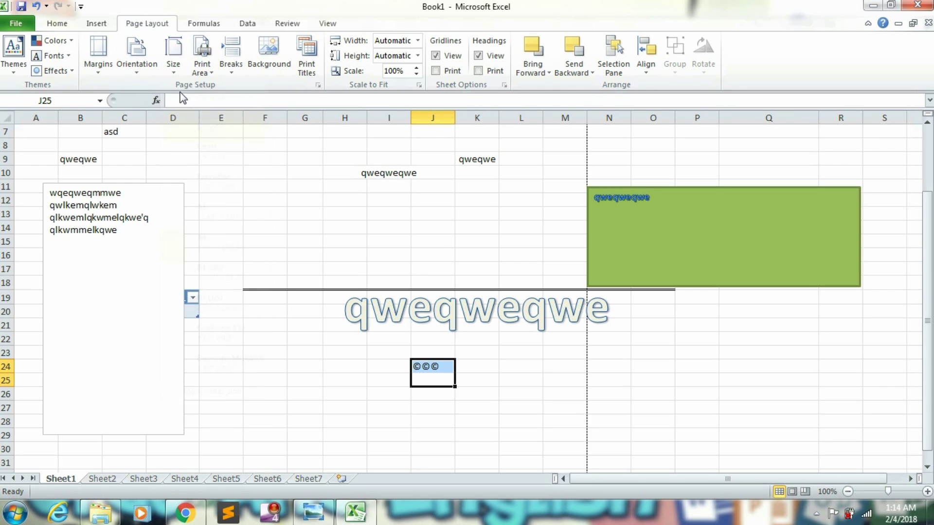
click(176, 59)
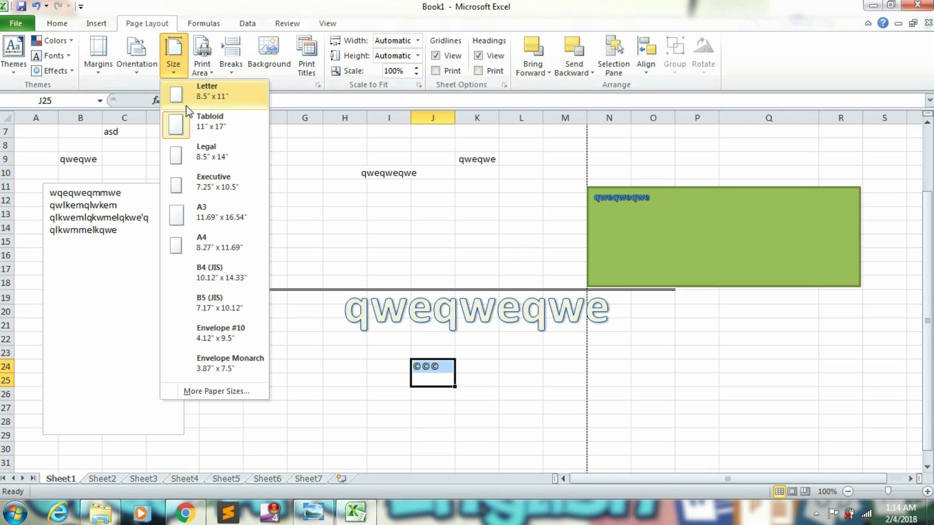
click(207, 92)
click(227, 271)
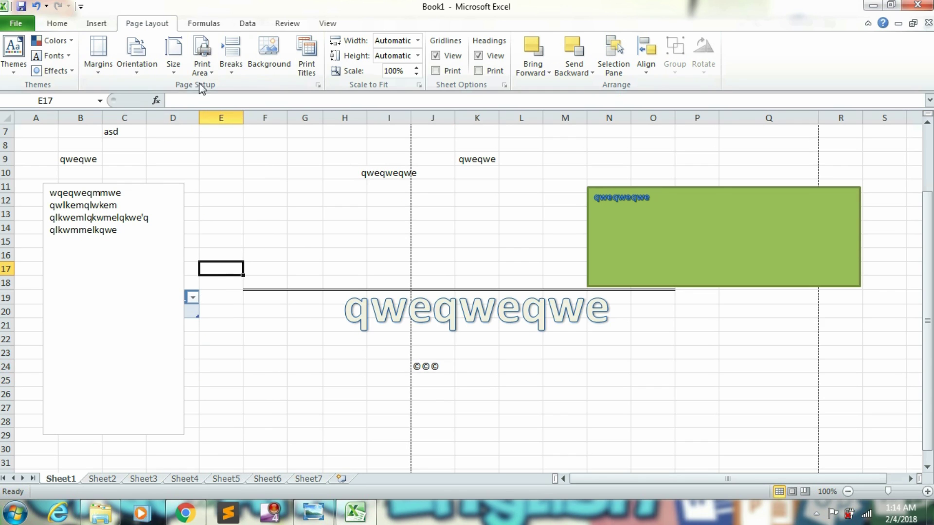
click(171, 69)
click(290, 196)
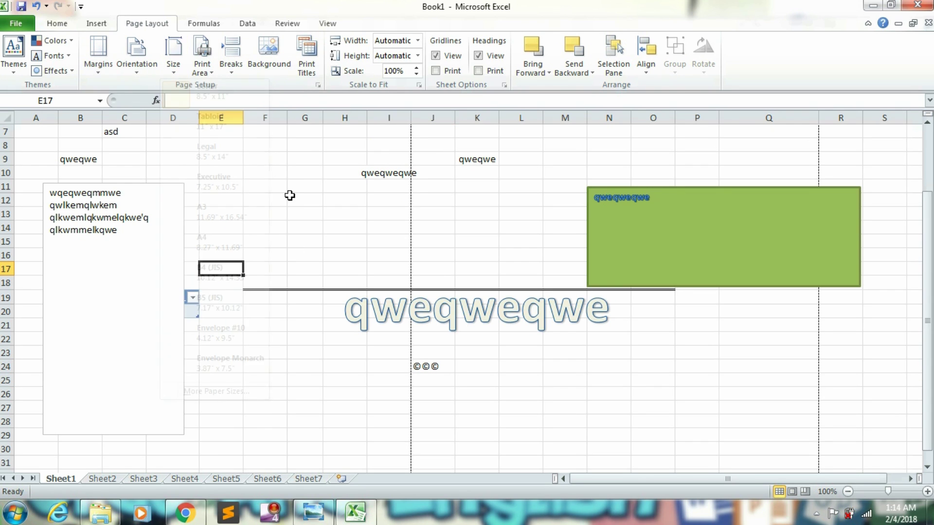
- Look over the Breaks and Print Area dropdown options on Page Layout
click(231, 73)
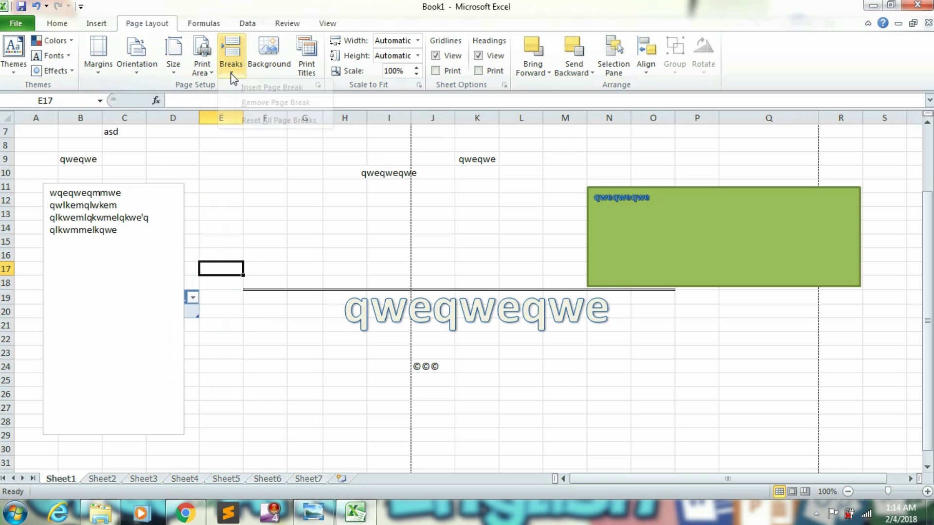
click(232, 74)
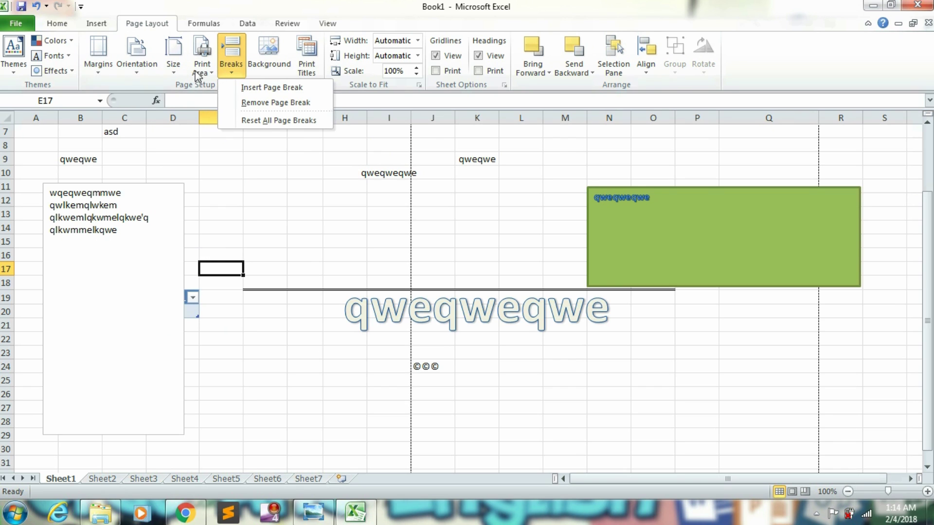
click(204, 72)
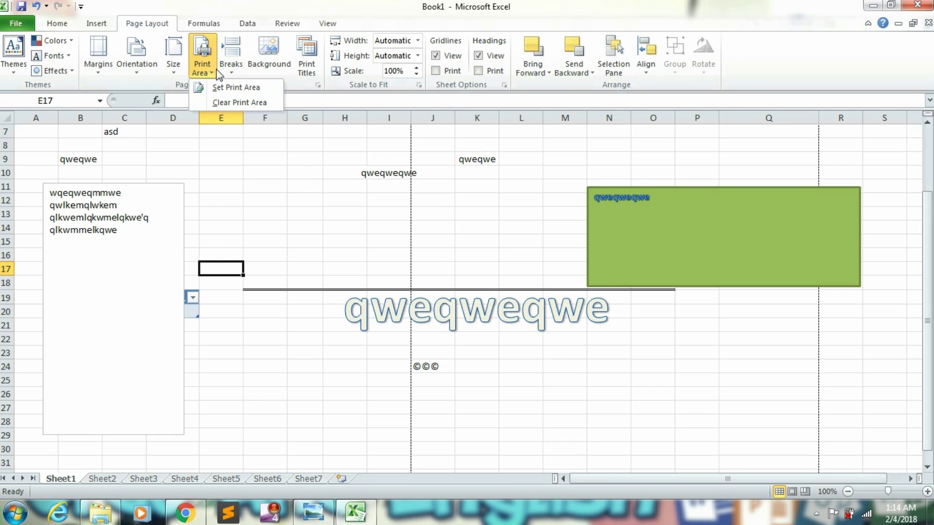
click(229, 72)
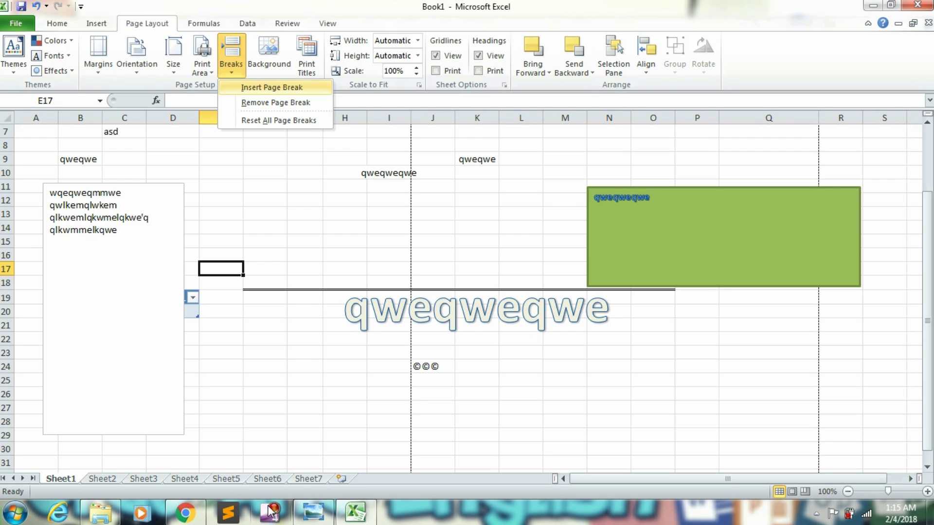
click(276, 71)
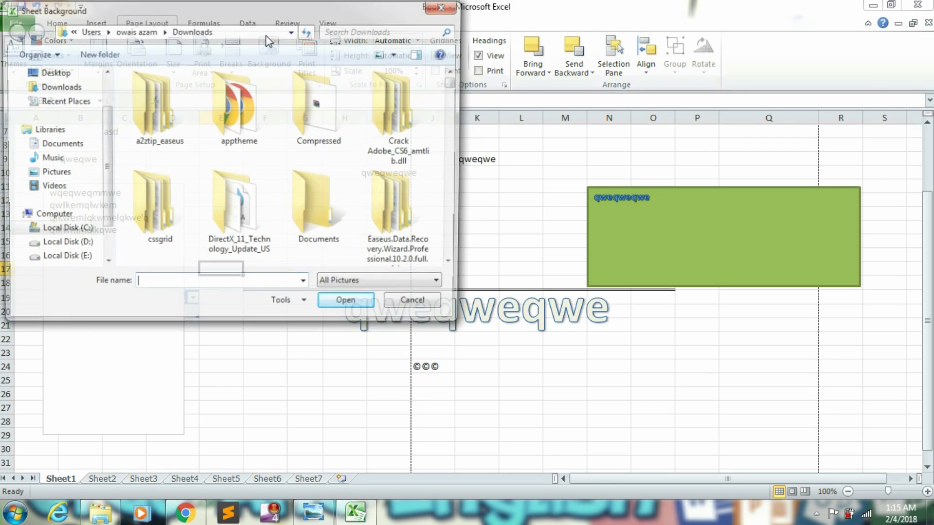
click(430, 308)
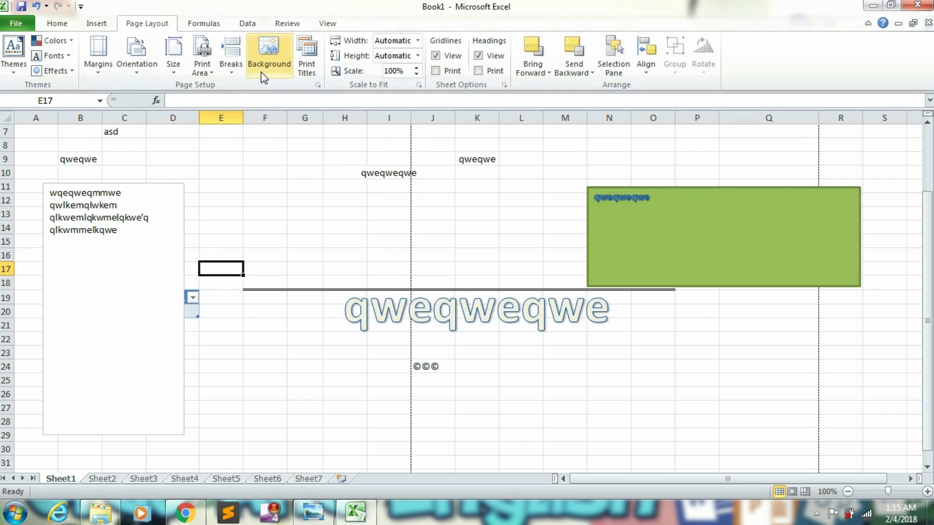
click(268, 56)
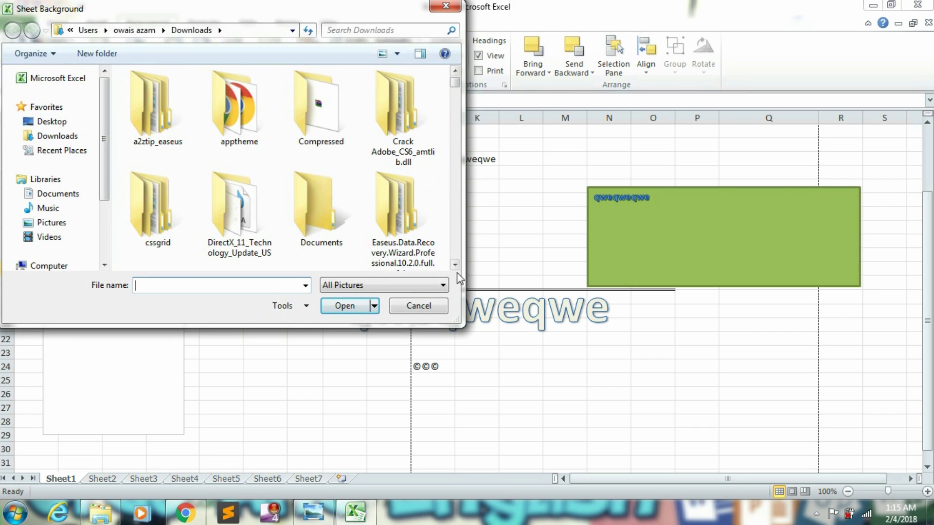
click(455, 265)
click(455, 265)
click(454, 265)
click(455, 265)
click(403, 125)
click(344, 306)
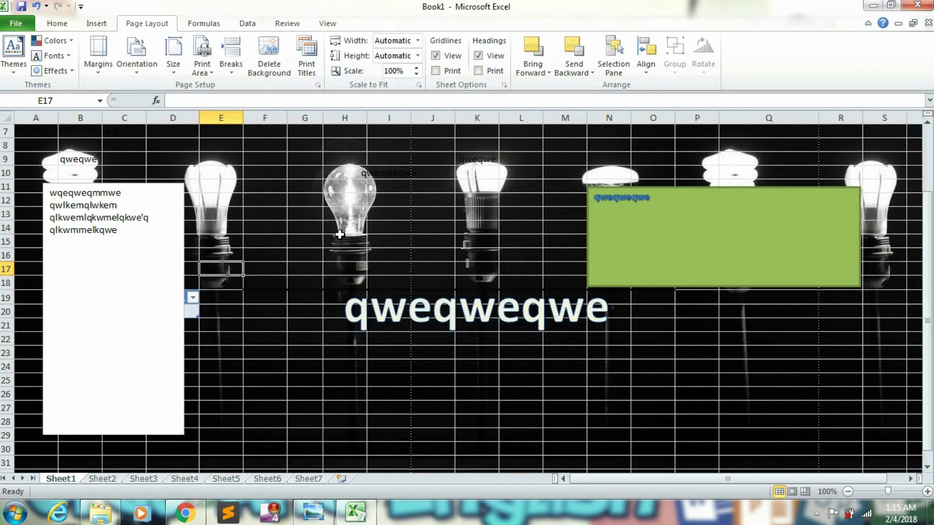
key(ctrl+z)
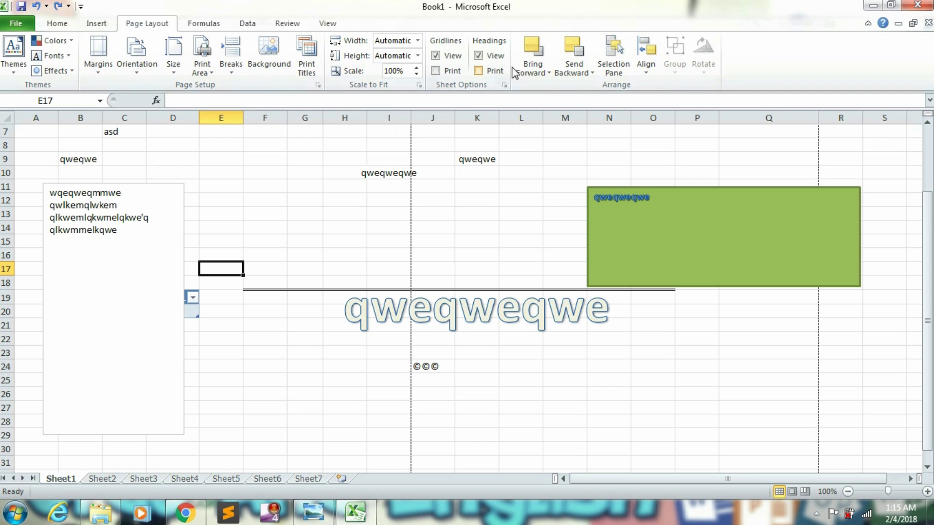
- Leave the sheet Background picture choice and switch to the Formulas ribbon tab
click(275, 67)
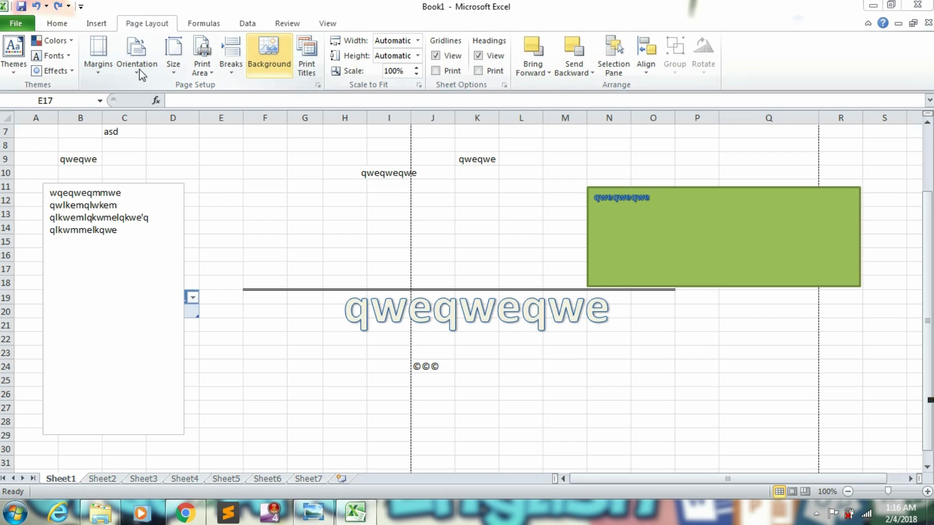
click(195, 25)
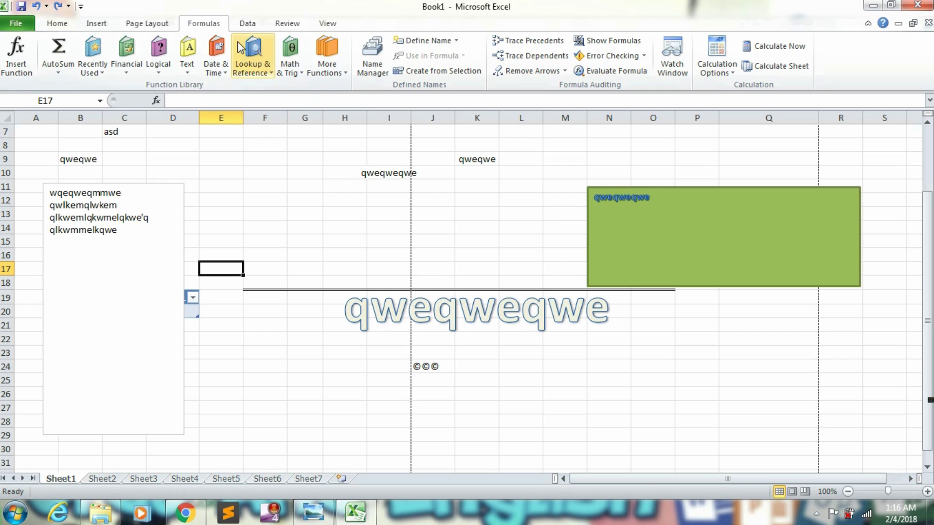
- Glance over the Data and Formulas tabs, then go to Review and select cell F9
click(246, 24)
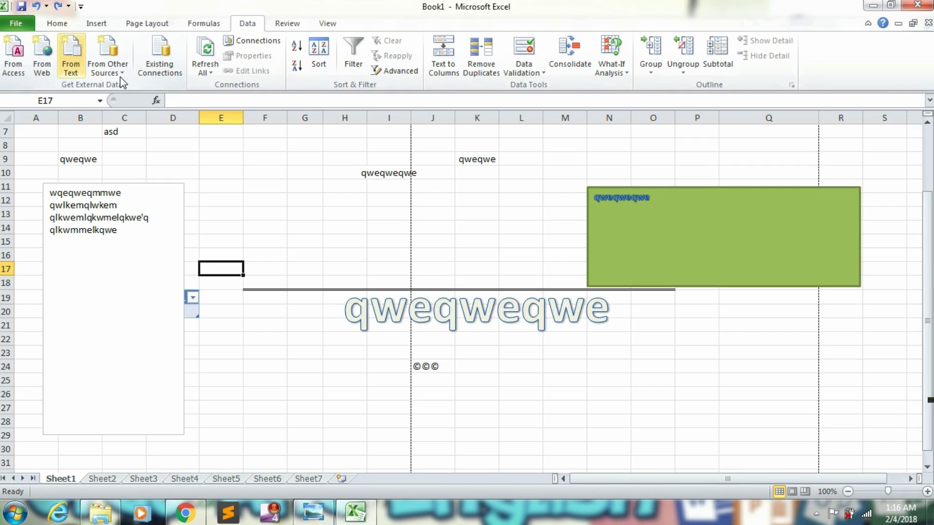
click(205, 23)
click(250, 24)
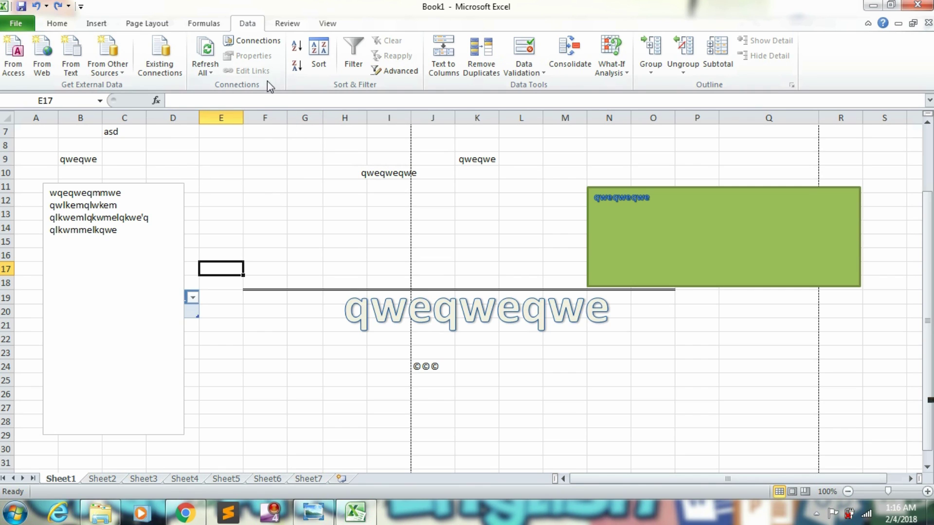
click(285, 32)
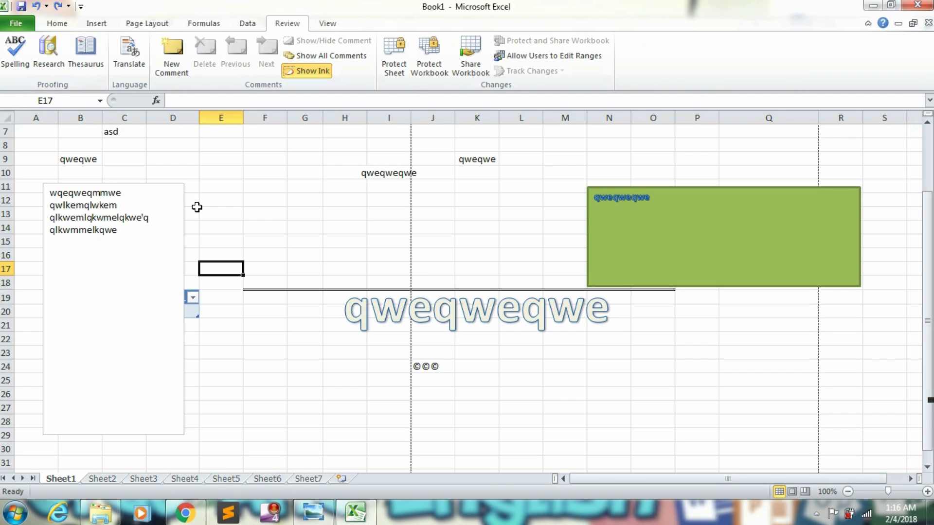
click(257, 162)
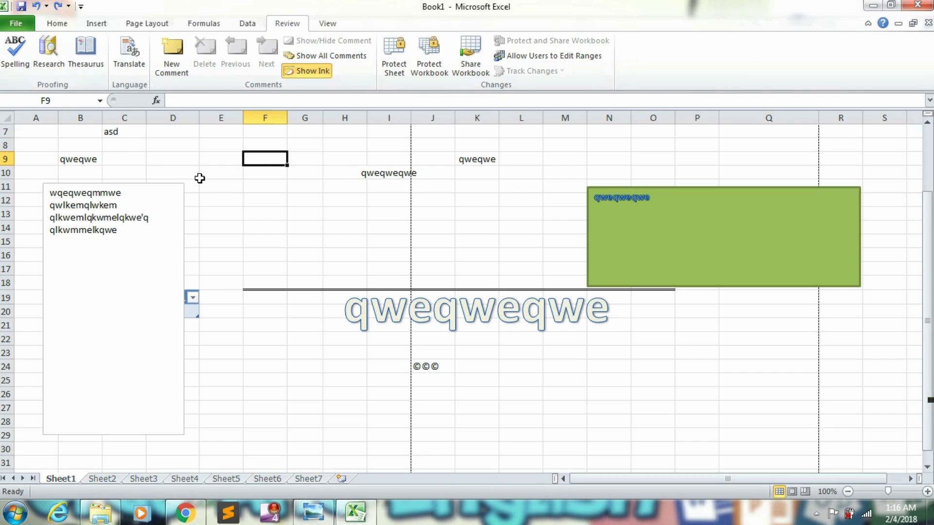
click(15, 63)
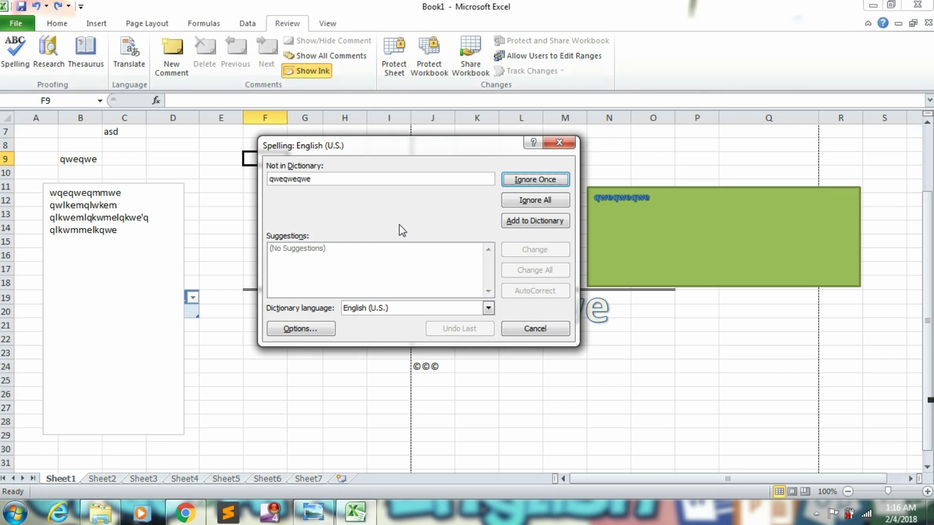
- Close the spelling check and append asdasd to the text box's last line
drag(317, 149, 360, 194)
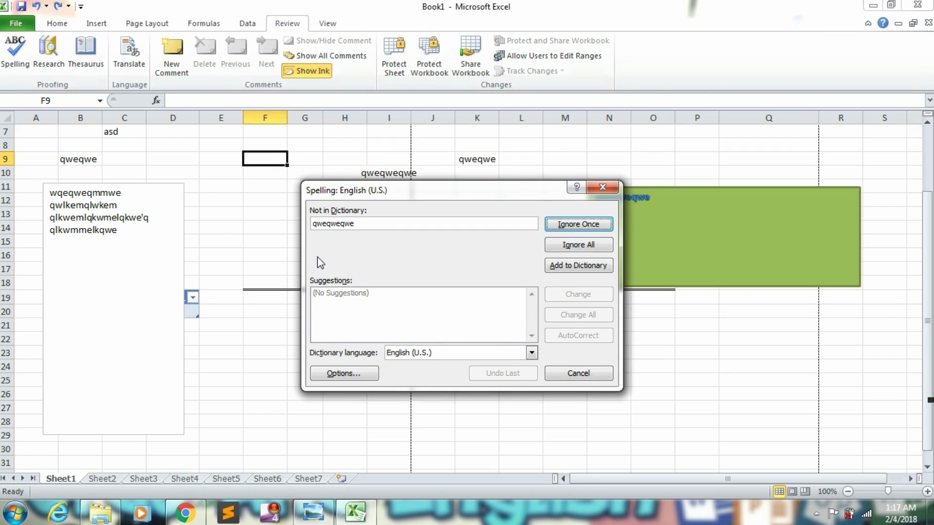
click(604, 187)
click(239, 202)
drag(239, 202, 282, 199)
click(295, 174)
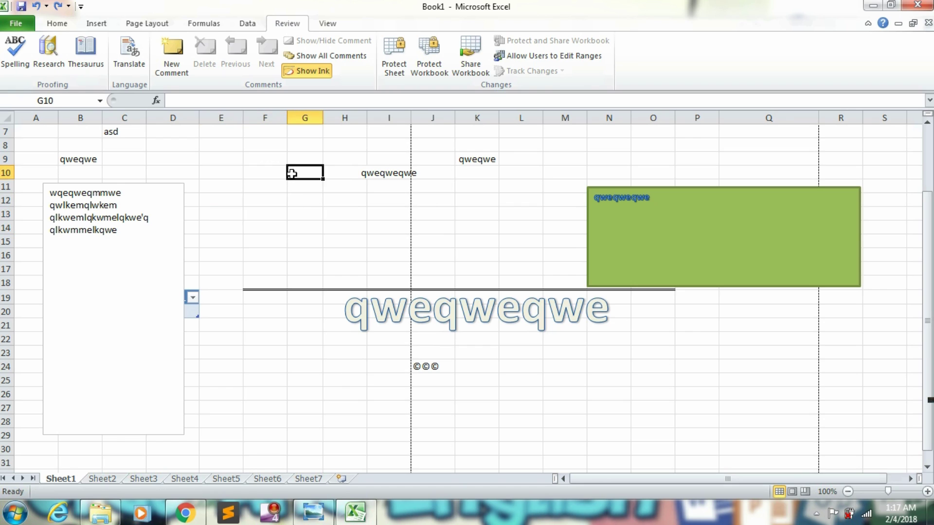
click(152, 249)
text(asdasd)
- Enter asdasd in F9 and G15, asd in H24 and as in H13
click(253, 241)
click(265, 158)
text(asdasd)
click(312, 241)
text(asdasd)
click(343, 366)
text(asd)
click(349, 214)
text(as)
- Enter asdasd in G16, as in H18, qwqwe in G10 and start iasd in F12
click(305, 255)
text(asdasd)
click(345, 283)
text(as)
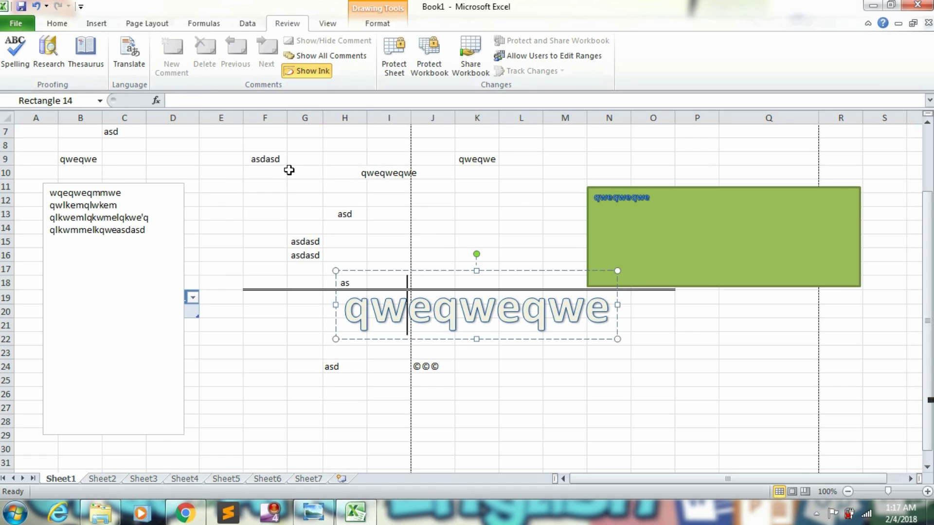
click(290, 172)
text(qwqwe)
click(259, 201)
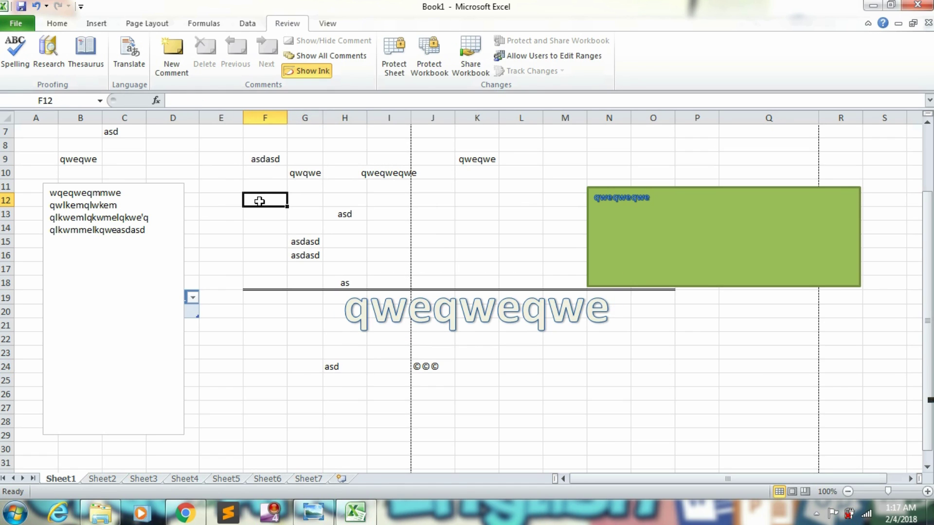
text(i)
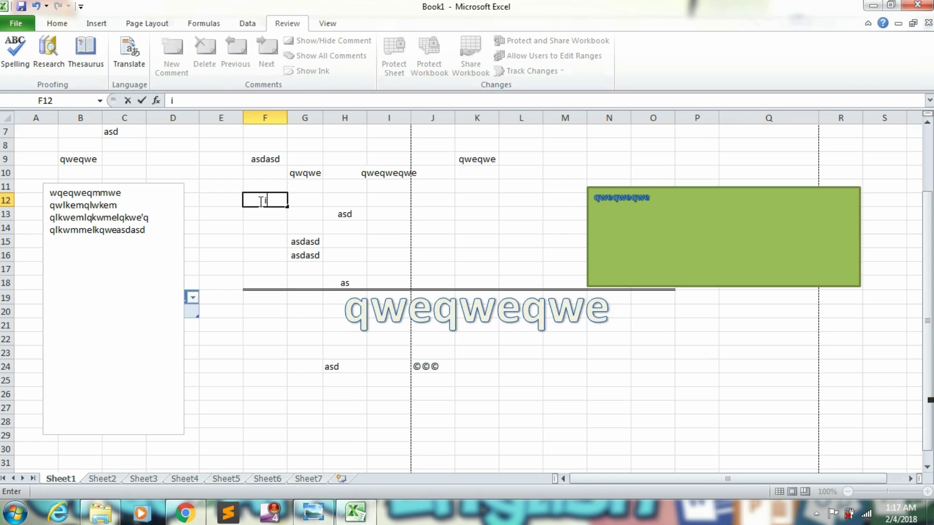
text(asd)
- Commit yoiasd in F12, then spell-check and Ignore Once qweqweqwe, wqeqweqmmwe and qwlkemqlwkem
click(220, 158)
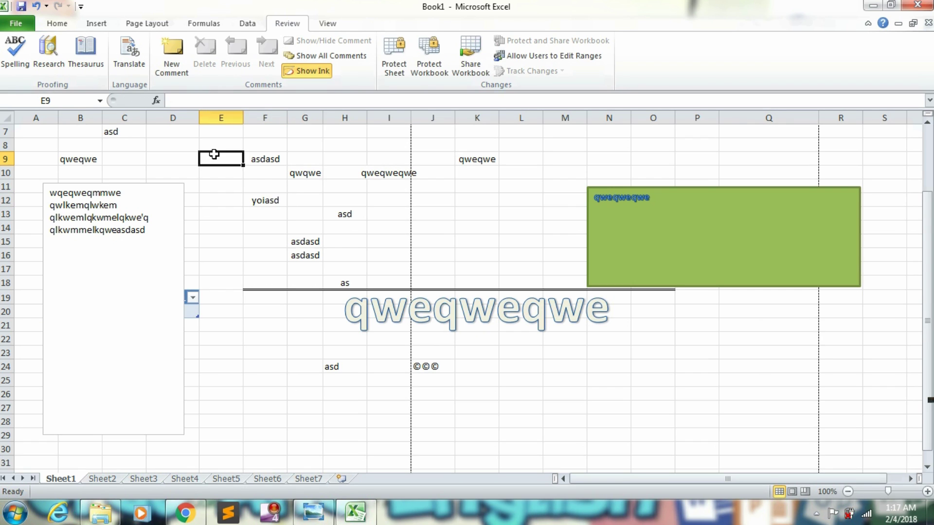
click(25, 66)
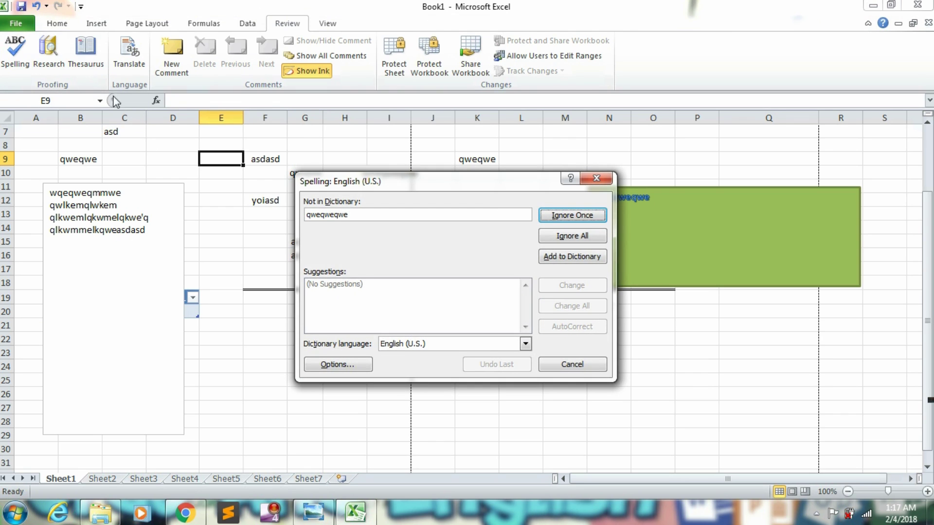
drag(368, 182, 502, 171)
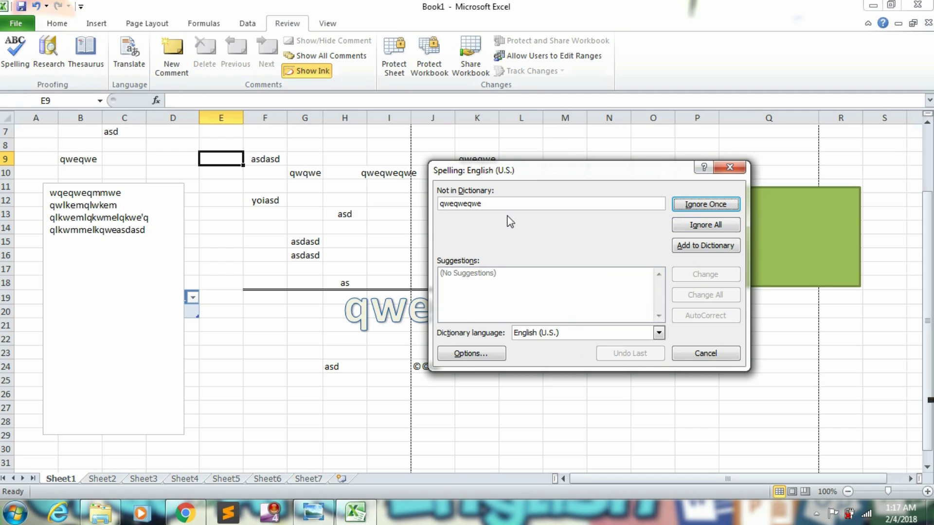
click(471, 209)
click(694, 206)
click(697, 207)
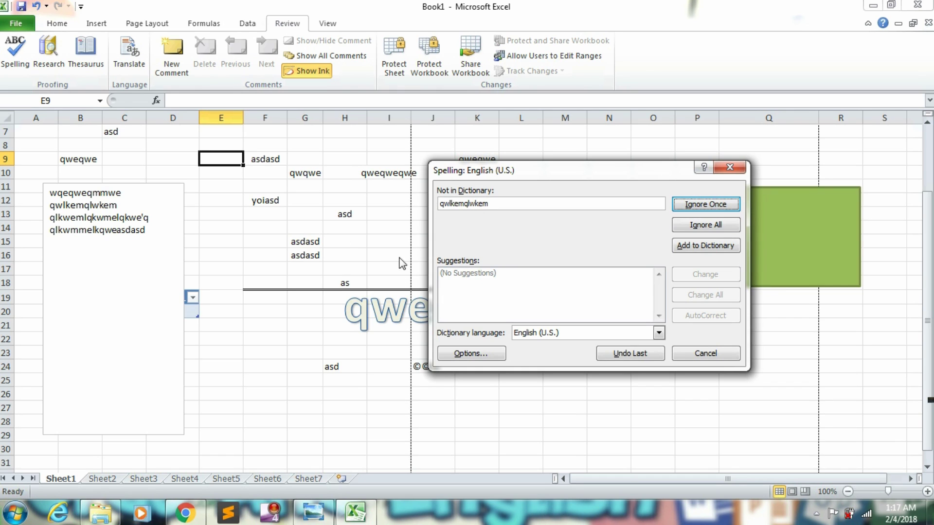
click(719, 203)
click(533, 204)
- Clear the typed words from the cell block and cut the qweqweqwe WordArt
click(730, 167)
mouse_move(876, 434)
mouse_down()
mouse_move(783, 389)
mouse_move(411, 305)
mouse_move(80, 167)
mouse_up()
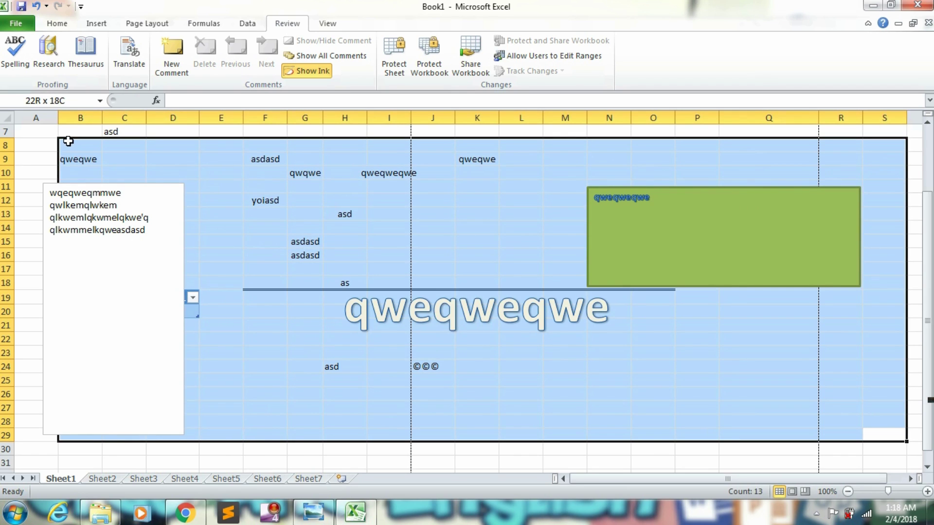
key(Delete)
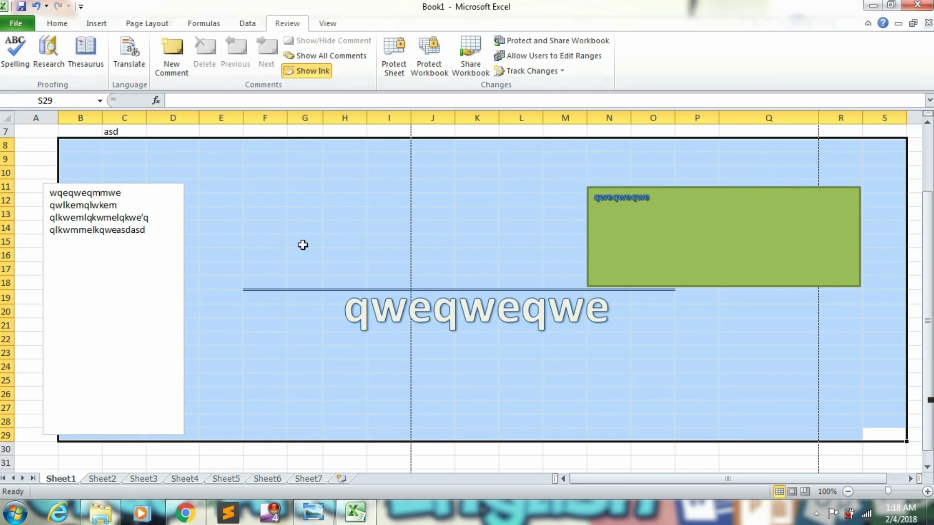
click(373, 295)
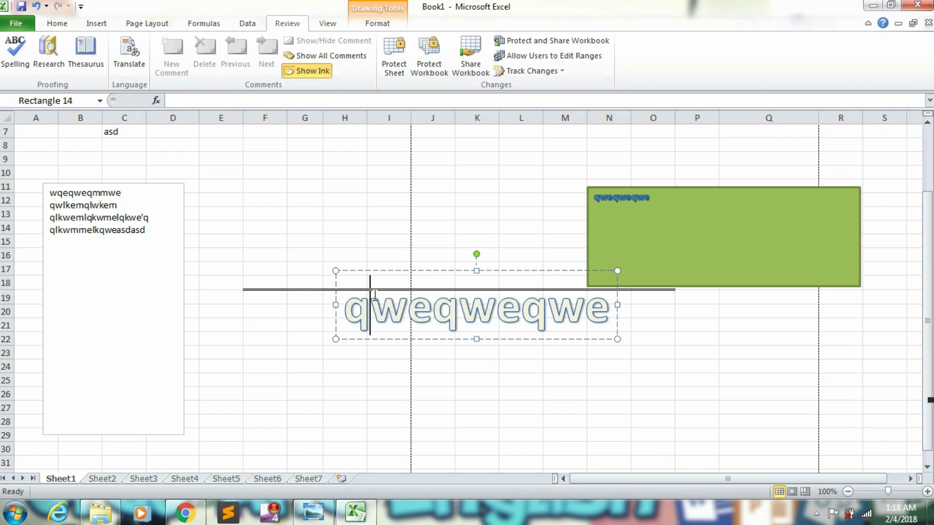
right_click(341, 273)
click(375, 52)
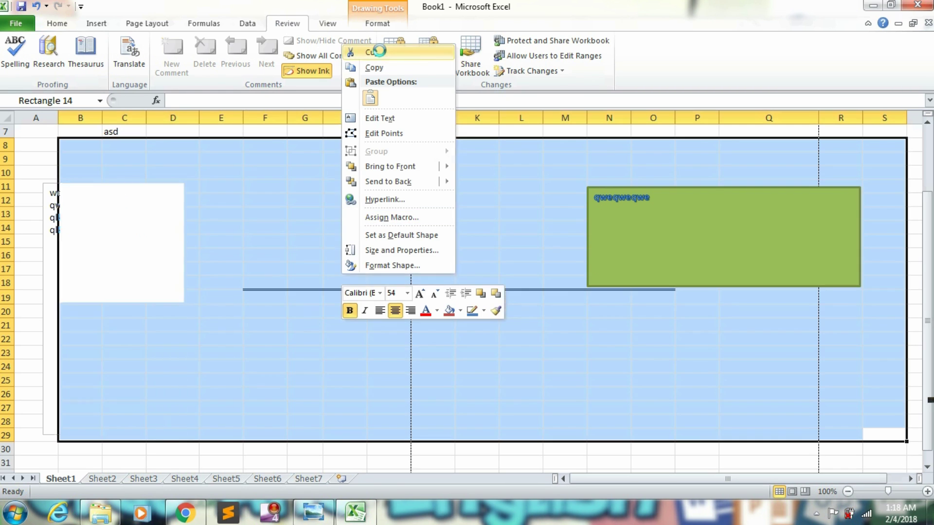
click(372, 296)
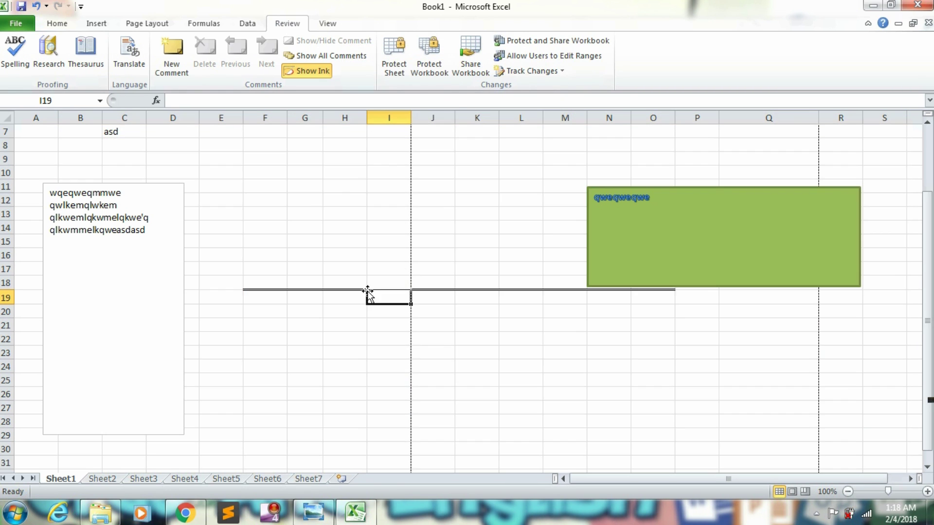
- Cut the green rectangle out of the sheet
click(605, 221)
right_click(608, 212)
key(Escape)
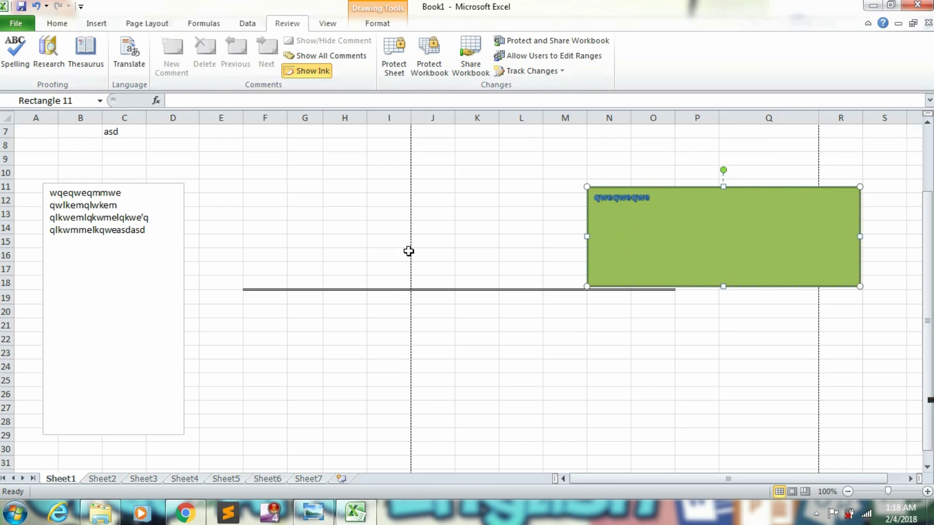
click(440, 306)
click(601, 212)
right_click(589, 191)
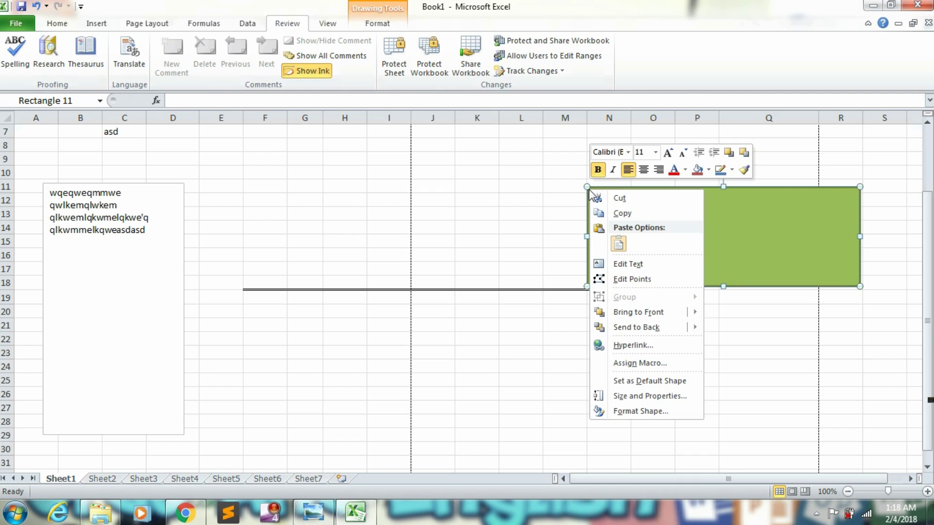
click(620, 198)
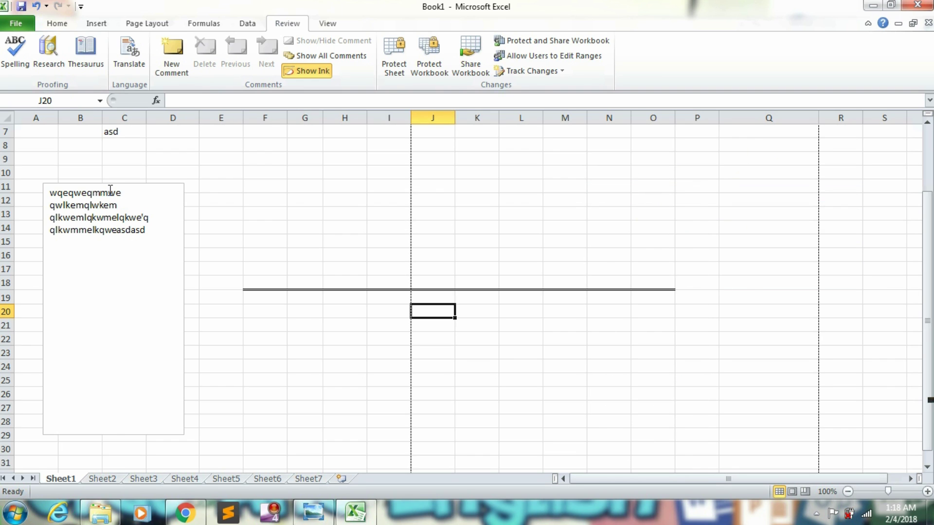
- Cut the text box of typed lines out of the sheet
click(146, 202)
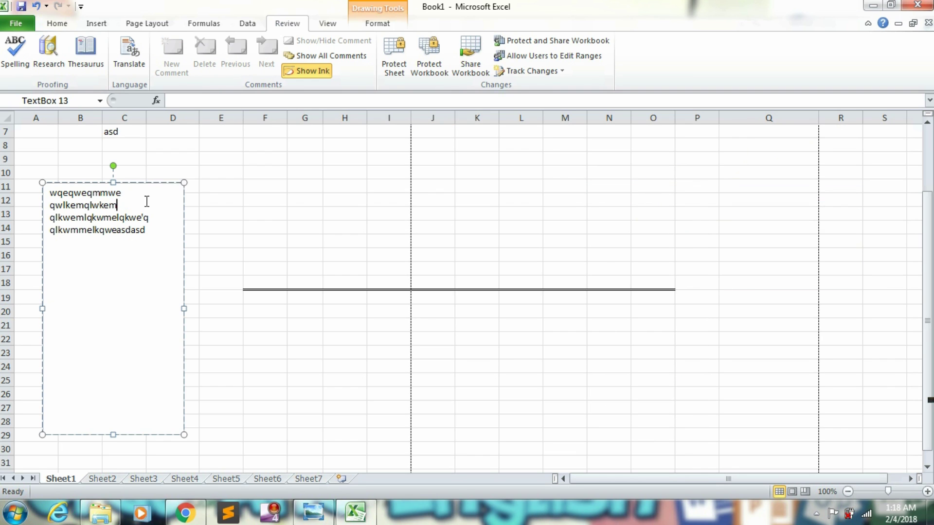
right_click(178, 185)
click(203, 190)
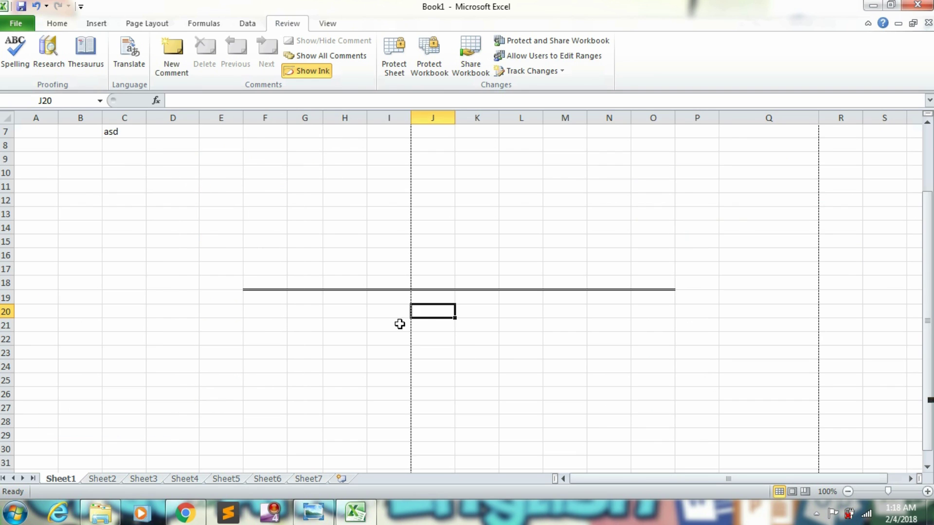
click(122, 145)
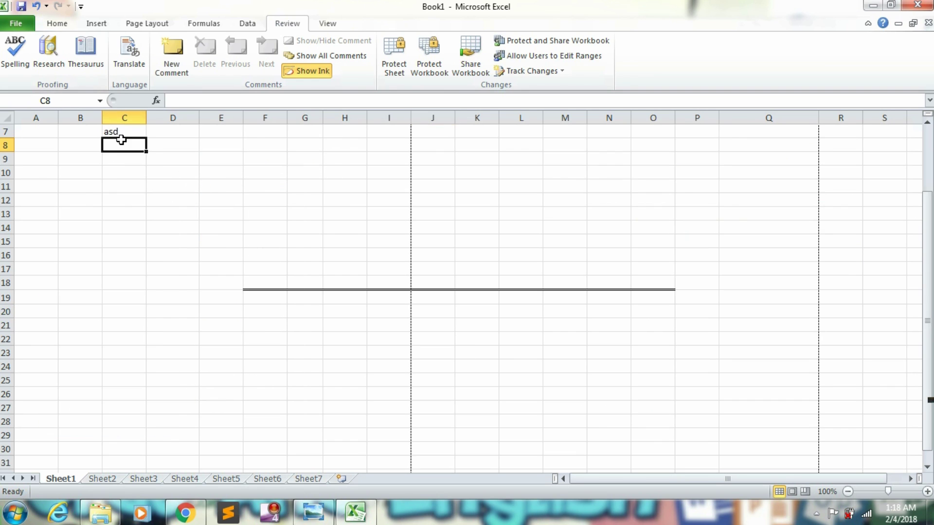
- After a clean spelling check, type ali in D9 and produ in D12
click(16, 54)
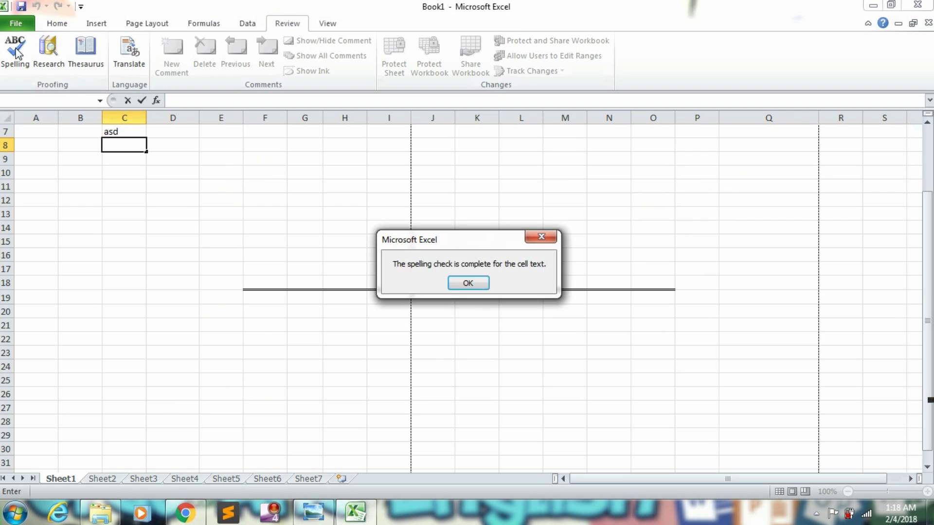
click(468, 284)
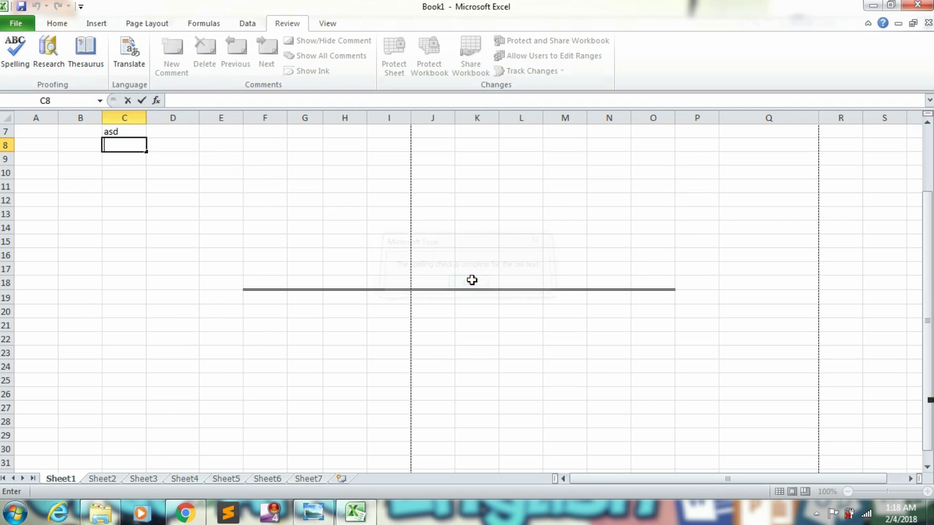
click(157, 160)
text(ali)
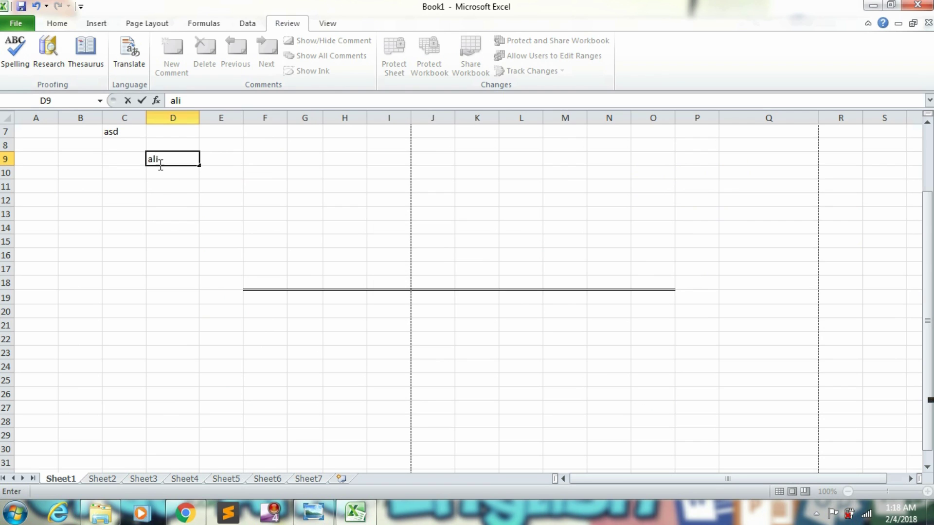
click(172, 196)
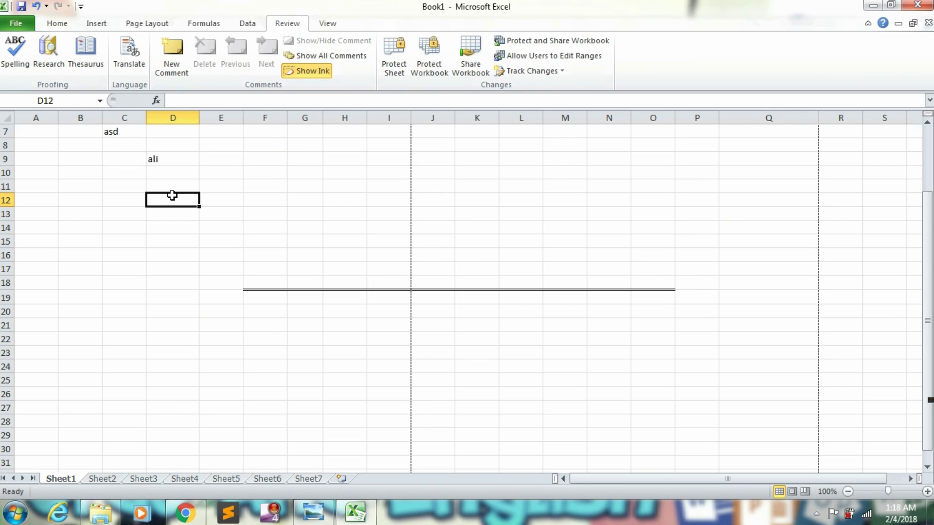
text(pro)
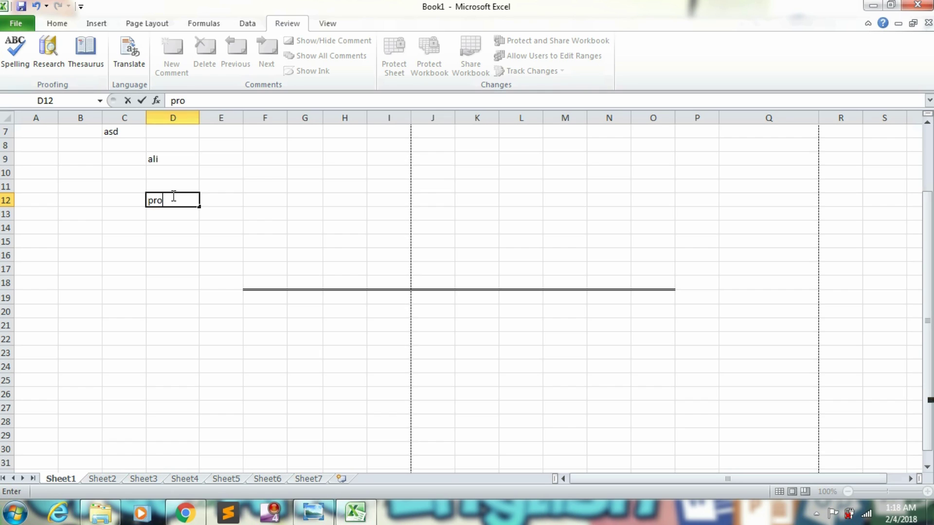
click(132, 266)
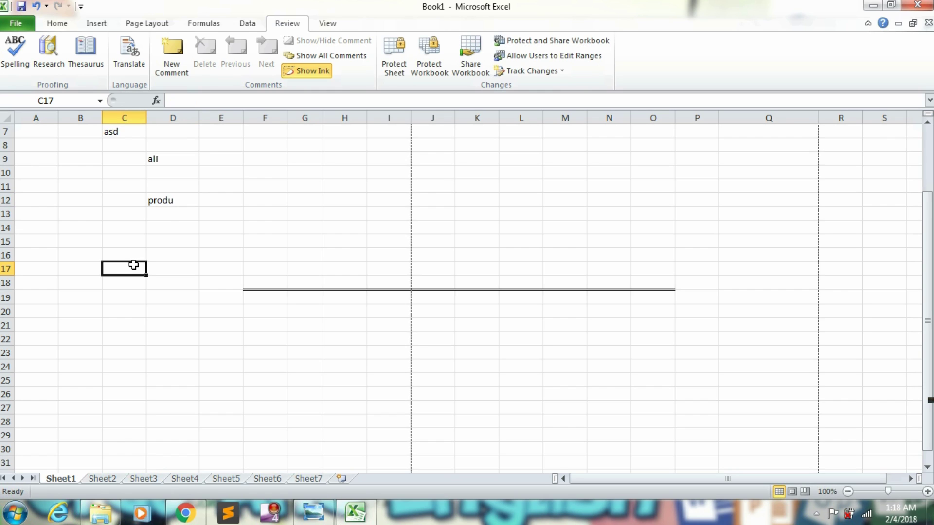
click(14, 65)
- Spell-check B7:E17, browsing sad, add, ask and ads for asd before ignoring it
click(494, 291)
drag(94, 130, 217, 270)
click(15, 62)
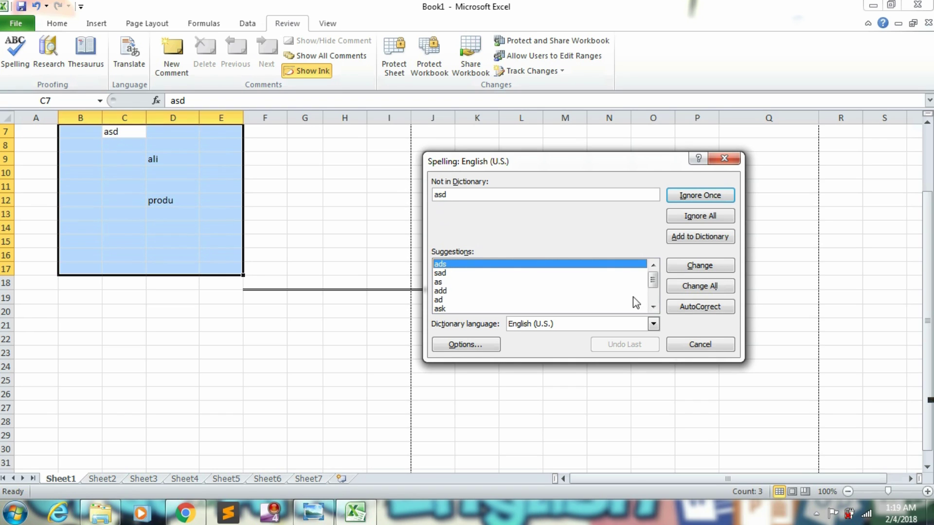
click(445, 273)
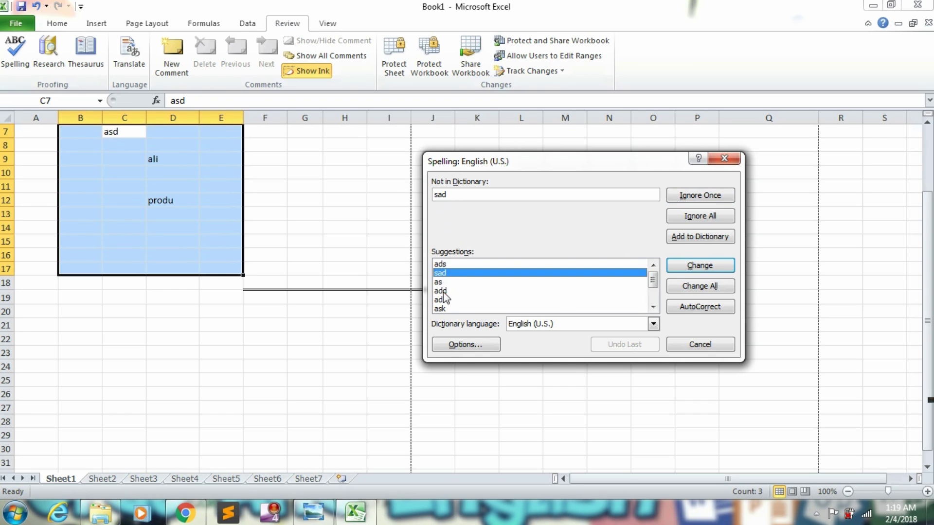
click(441, 291)
click(440, 309)
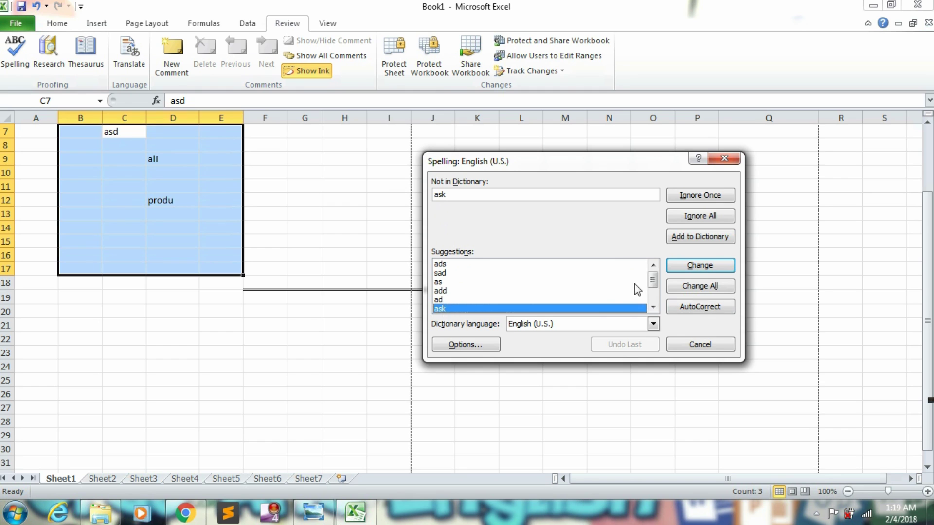
click(653, 307)
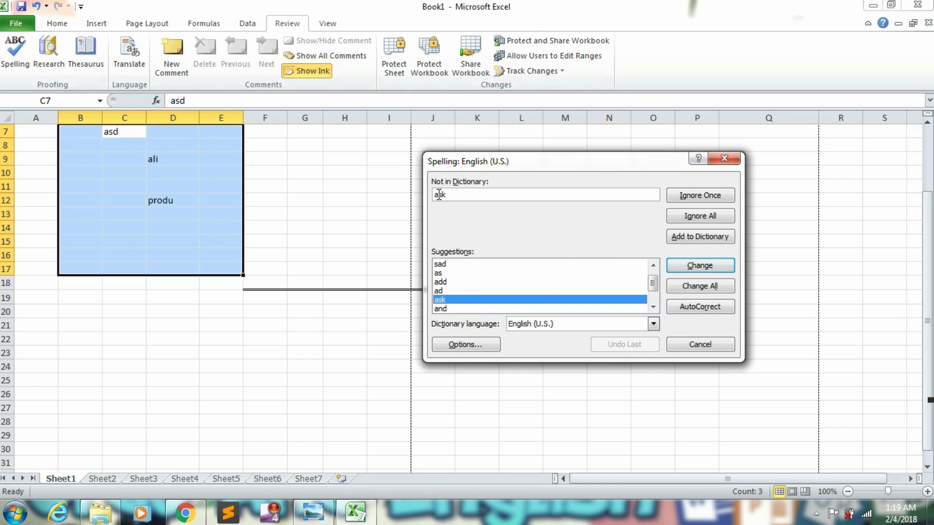
click(653, 265)
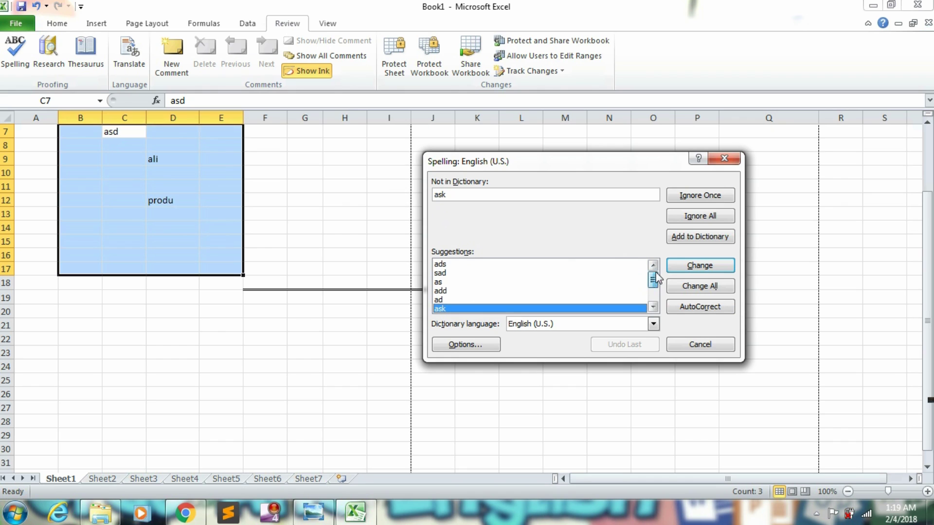
click(437, 265)
click(445, 271)
click(444, 268)
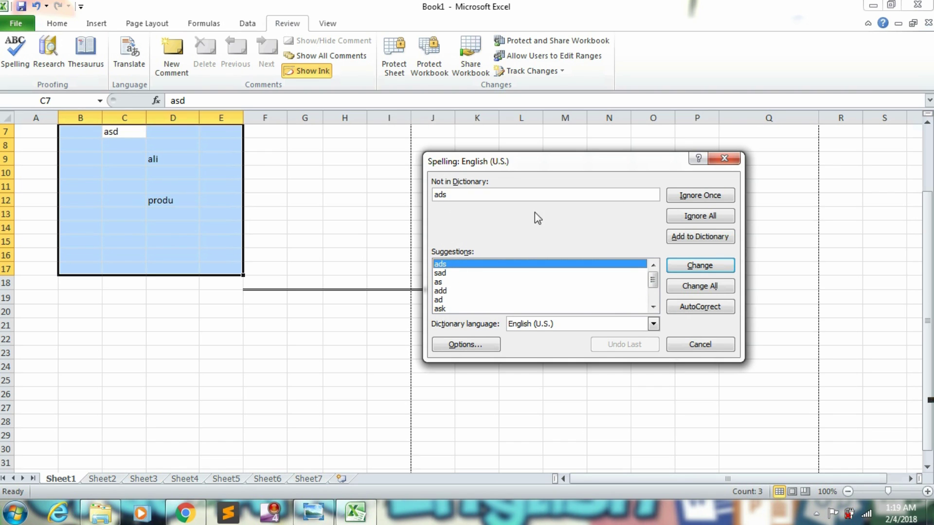
click(693, 198)
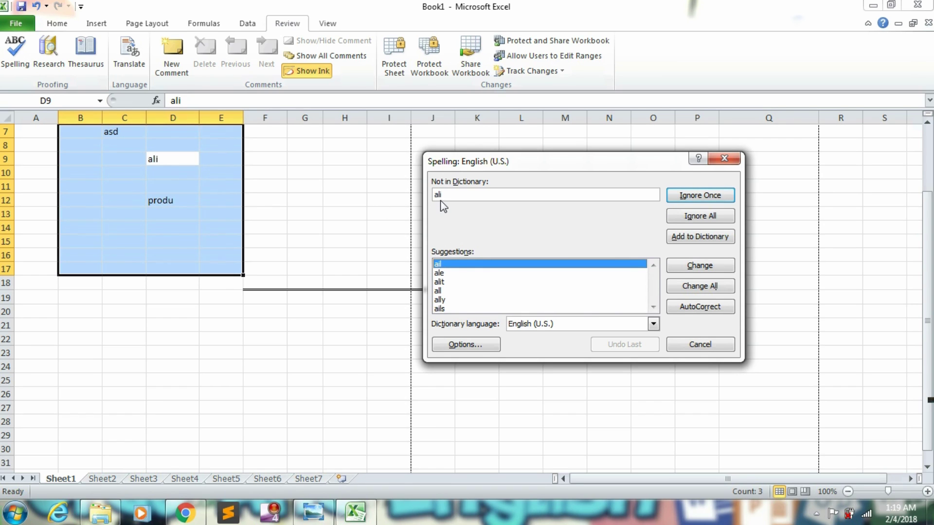
- Browse alit, ails and ail for ali, then end the check unchanged
click(444, 282)
click(444, 307)
click(444, 283)
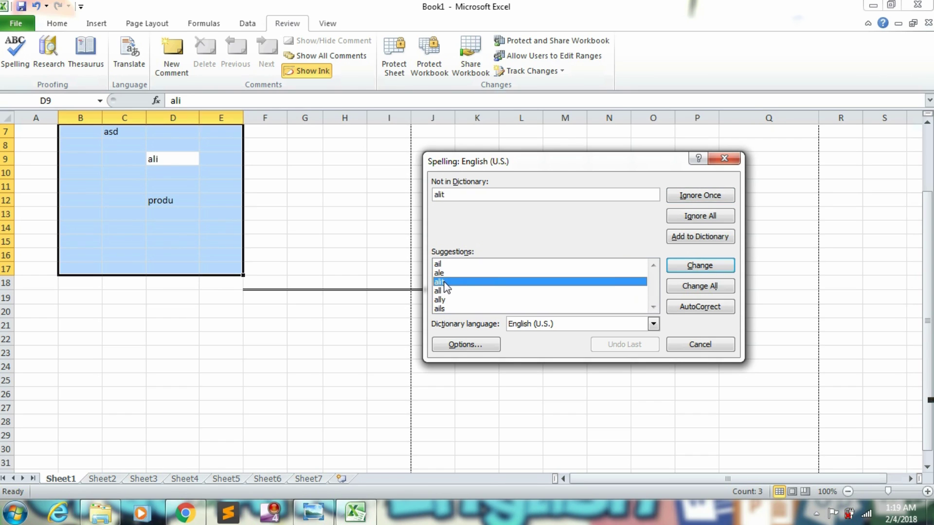
click(441, 265)
click(725, 158)
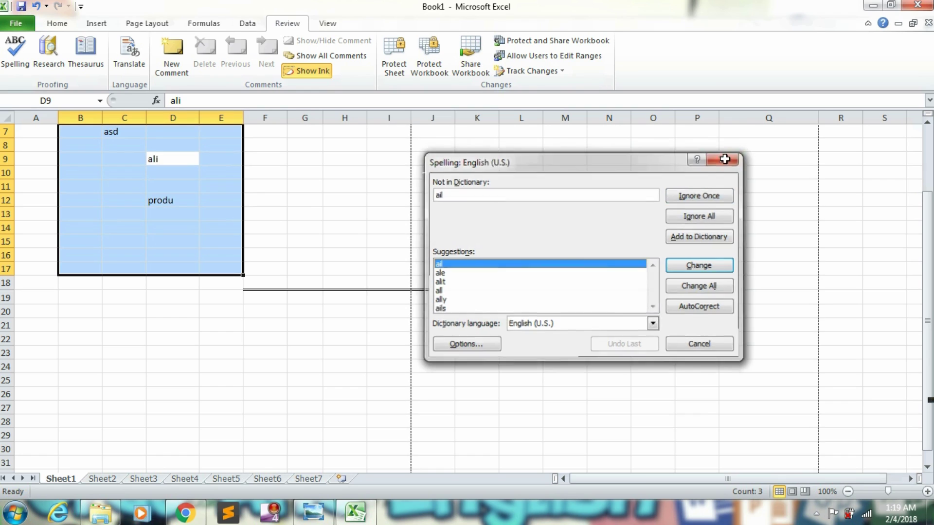
click(54, 48)
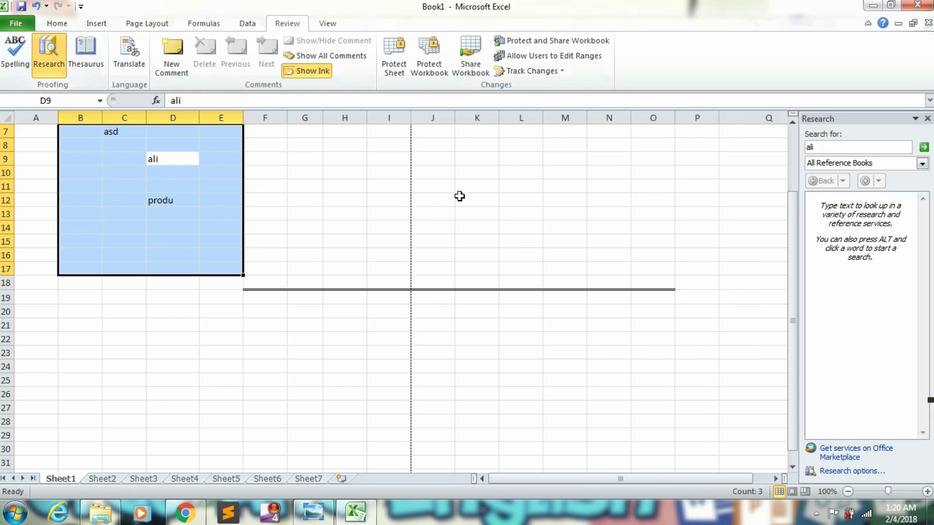
- Look up asd in All Reference Books, then close the Research pane
click(840, 149)
text(asd)
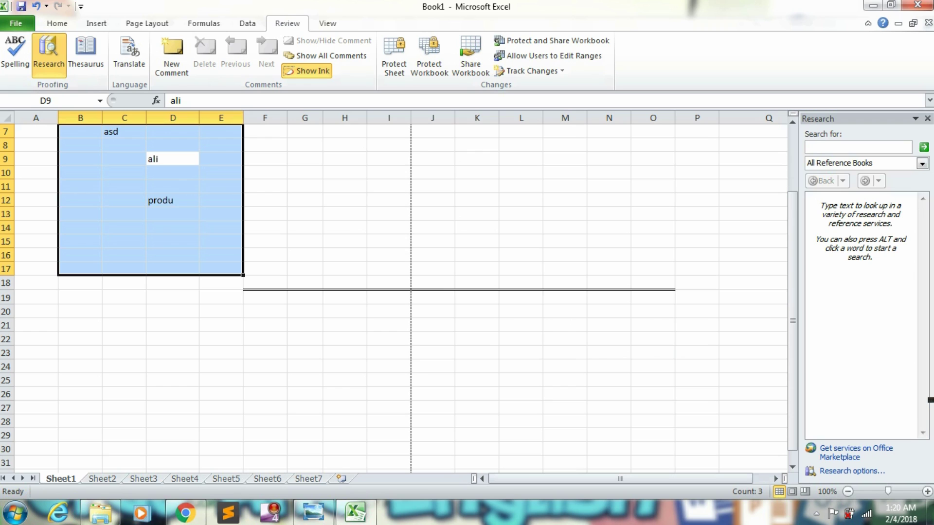
click(924, 145)
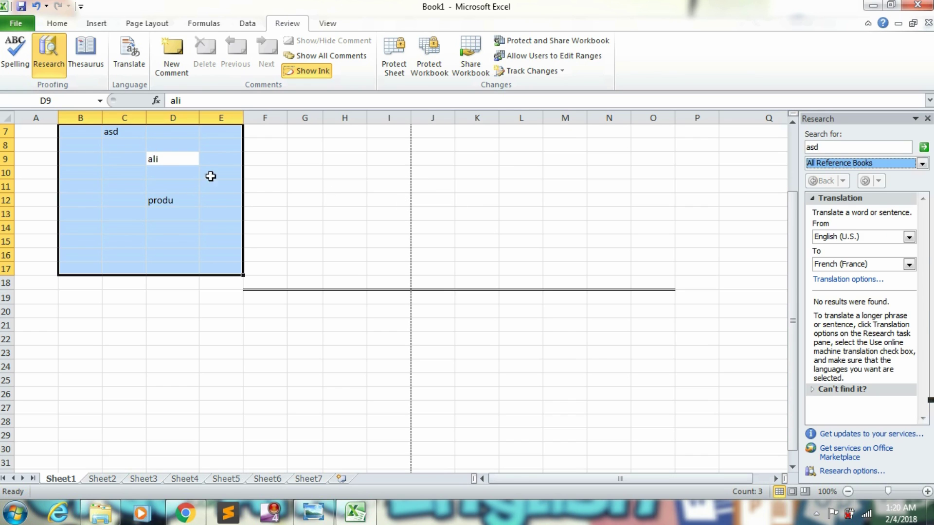
click(875, 166)
click(876, 164)
click(819, 146)
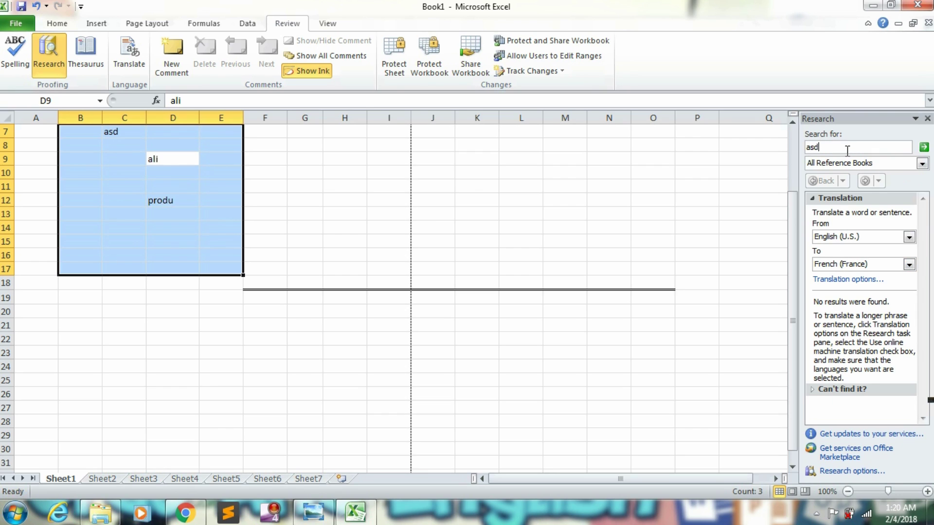
click(166, 159)
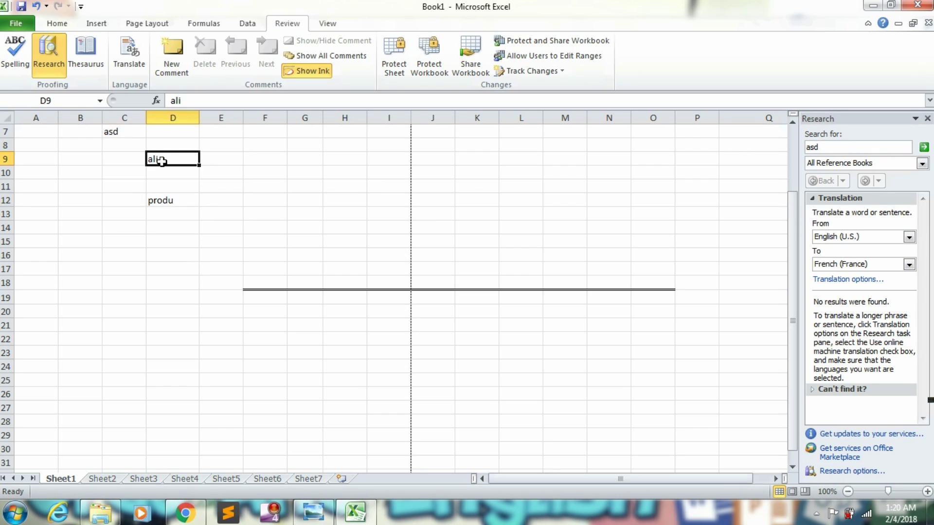
click(889, 148)
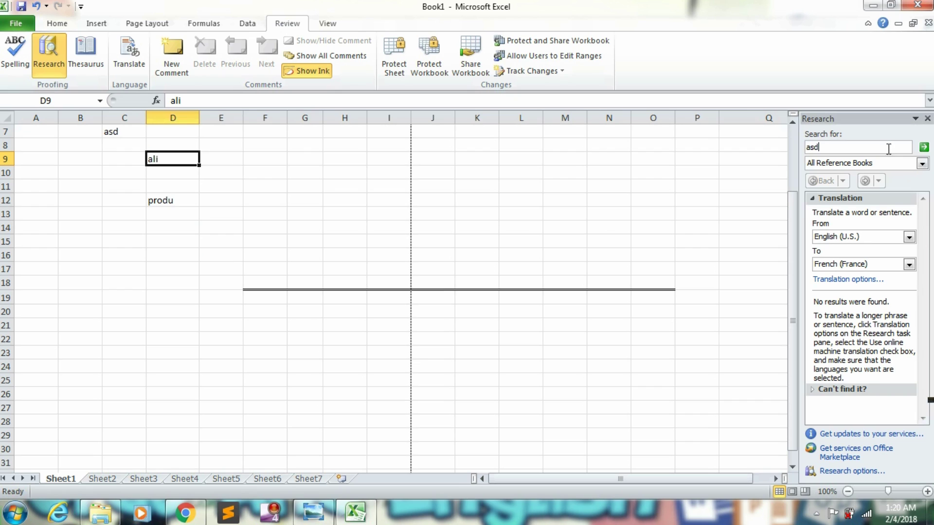
click(924, 147)
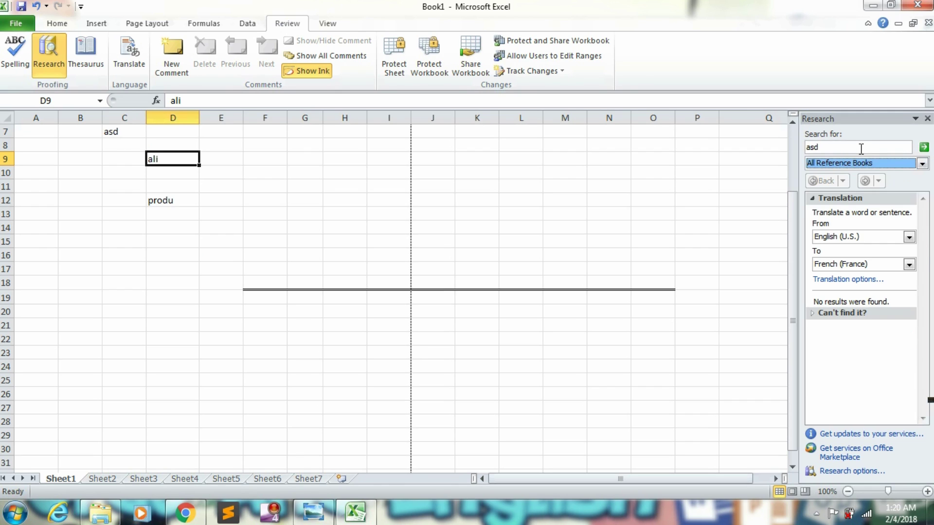
click(831, 146)
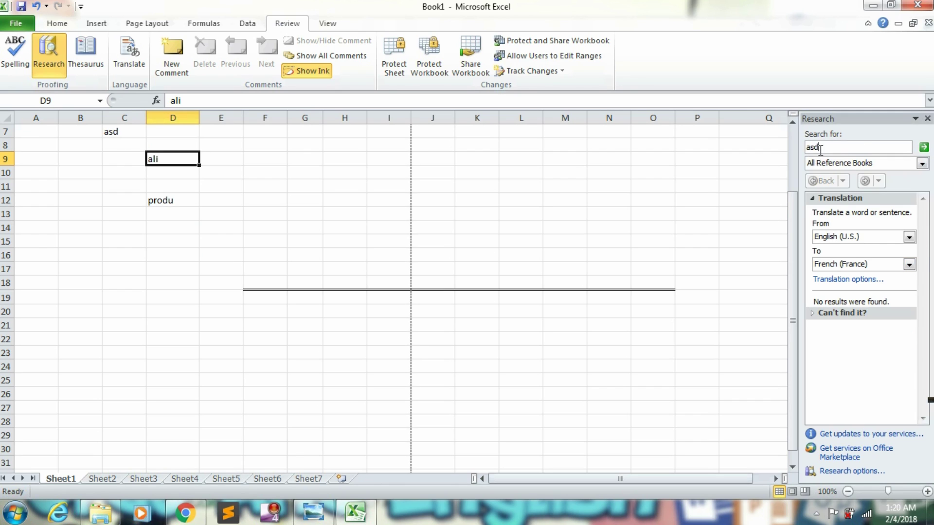
click(928, 119)
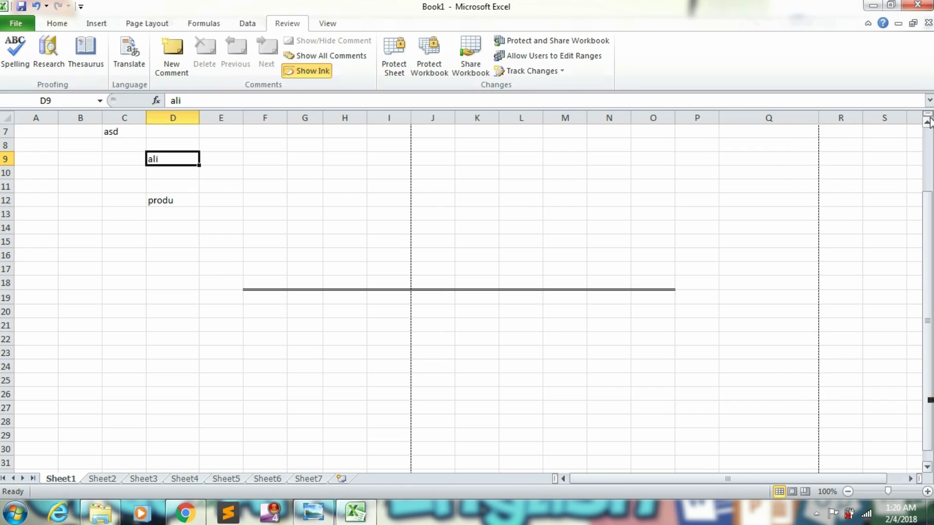
click(192, 214)
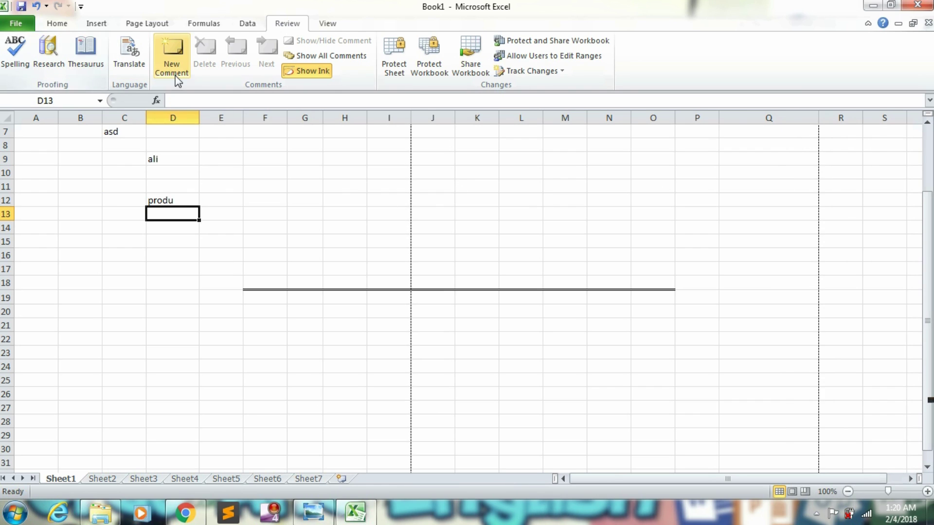
- Translate 'asd' from English (U.S.) to French (France) in the Research pane, which finds no results
click(123, 61)
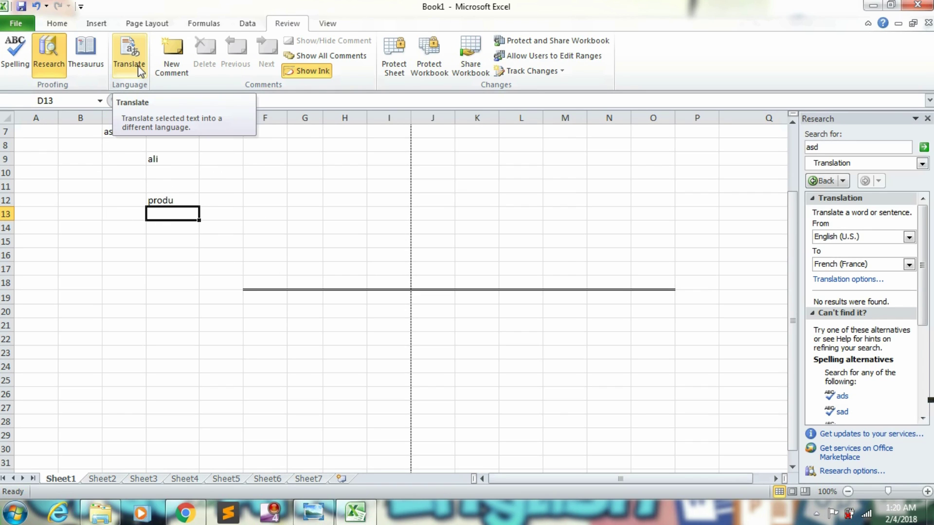
click(113, 155)
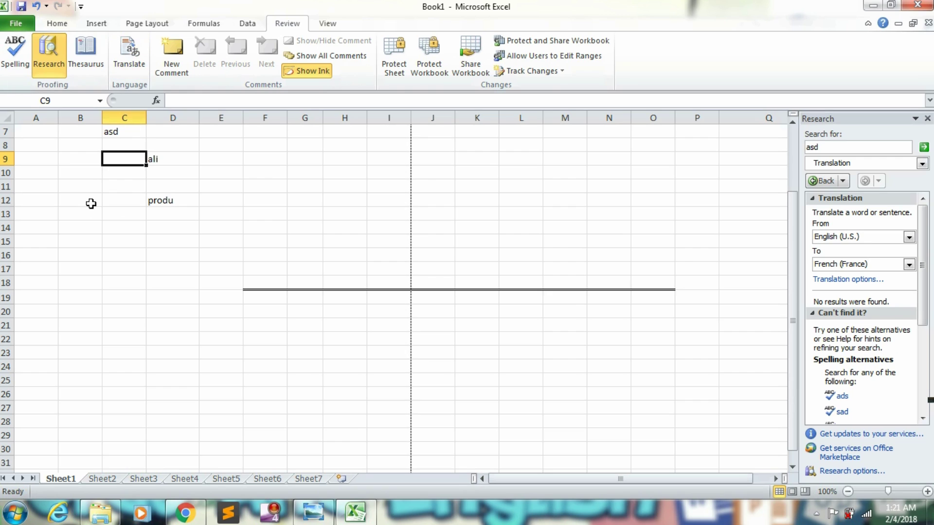
- Close the Research translation pane and click around cells on Sheet1
click(110, 186)
click(264, 174)
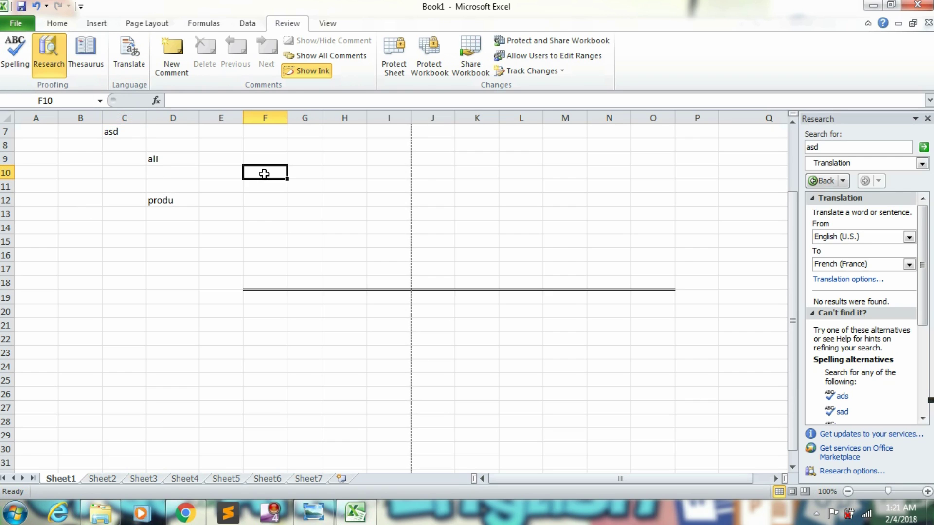
click(49, 68)
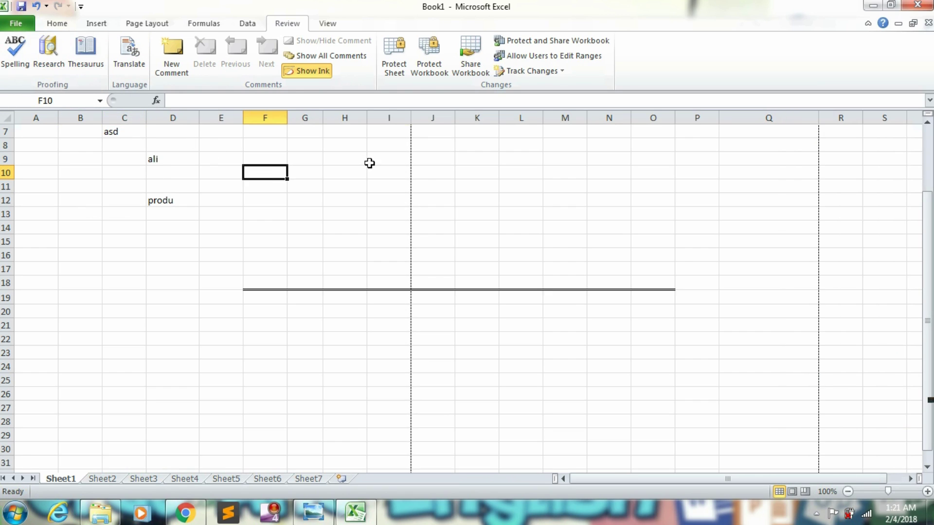
click(211, 135)
click(231, 161)
click(275, 188)
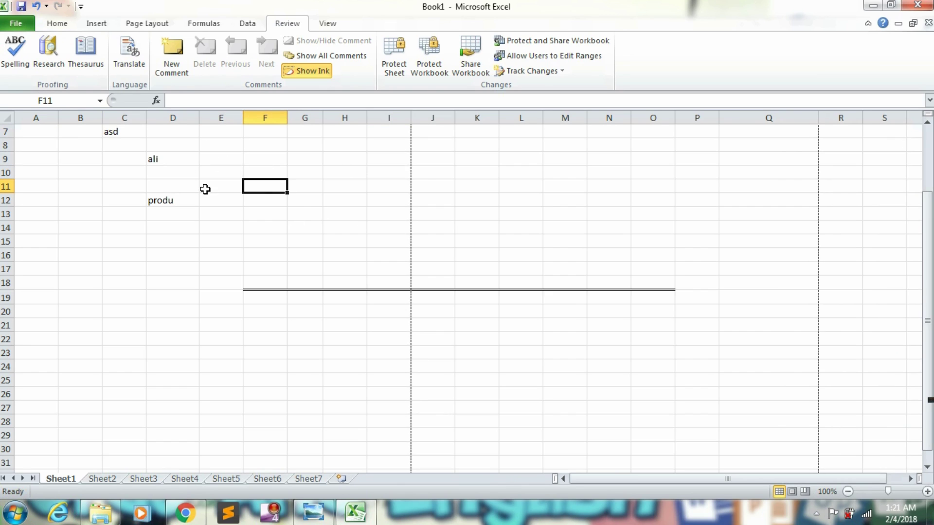
click(258, 213)
click(226, 175)
click(253, 213)
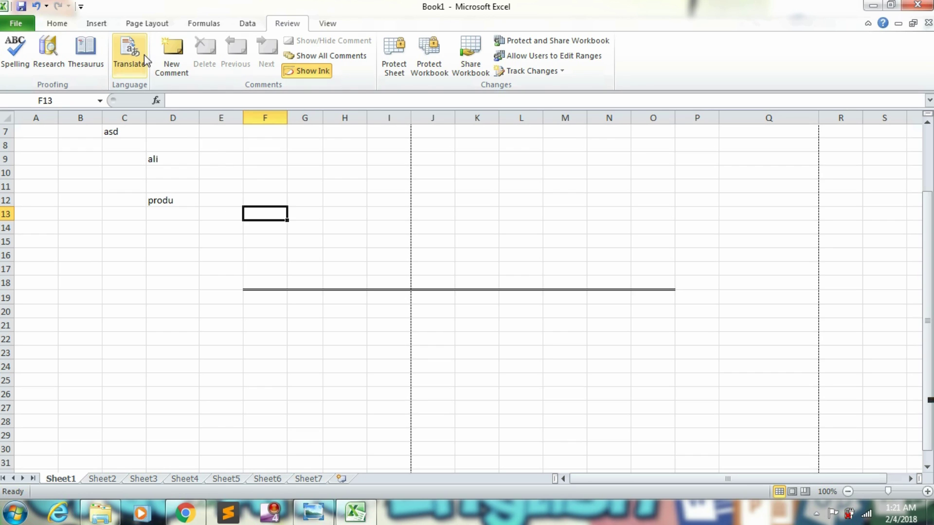
click(197, 173)
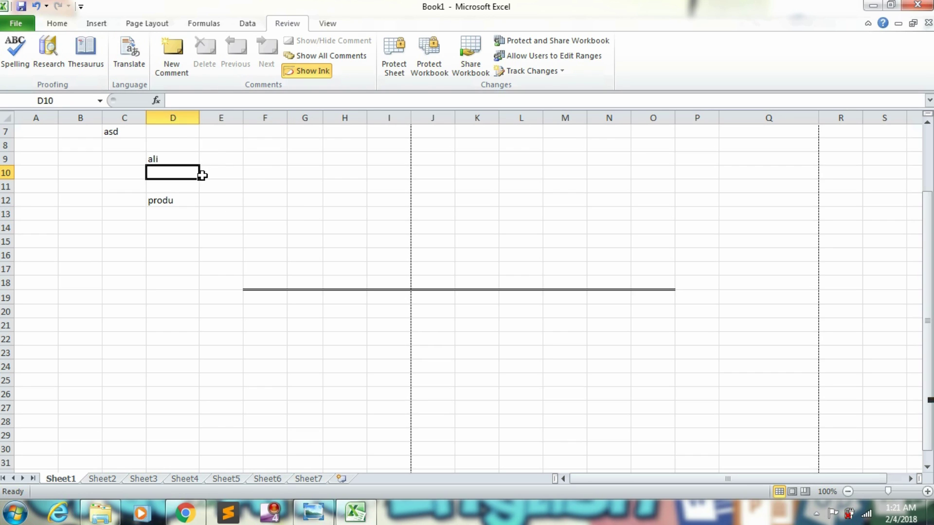
drag(245, 183, 315, 229)
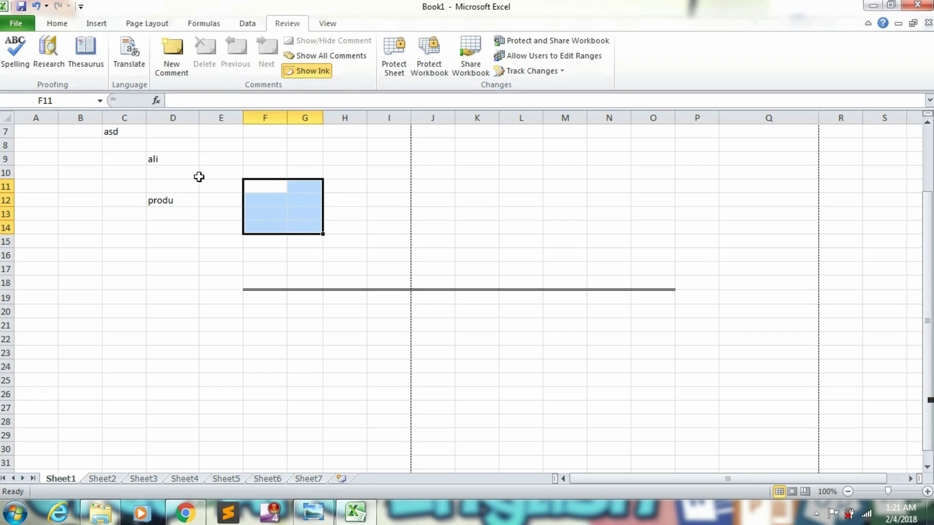
click(199, 177)
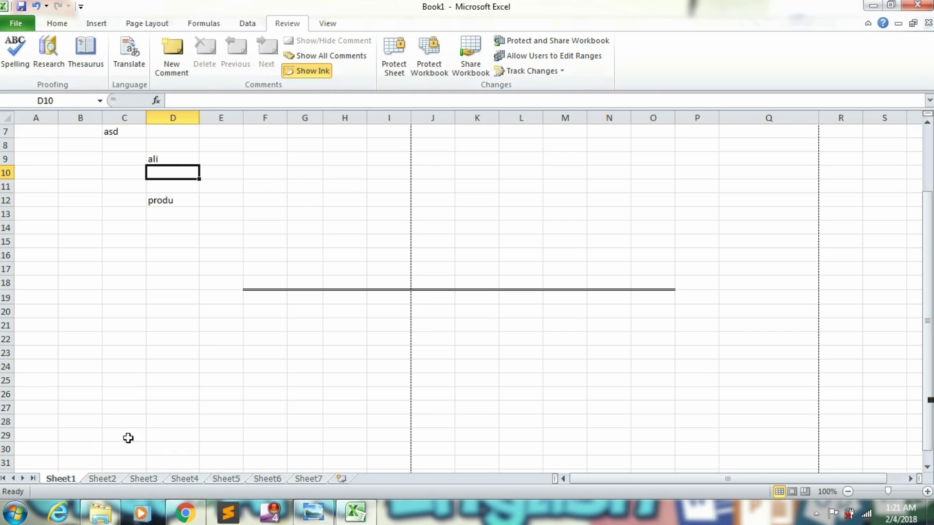
- Click a few more Sheet1 cells, then move to the empty Sheet2 and select D5
click(102, 479)
click(68, 480)
click(304, 185)
drag(203, 156, 284, 225)
click(345, 351)
click(303, 247)
click(350, 285)
click(315, 294)
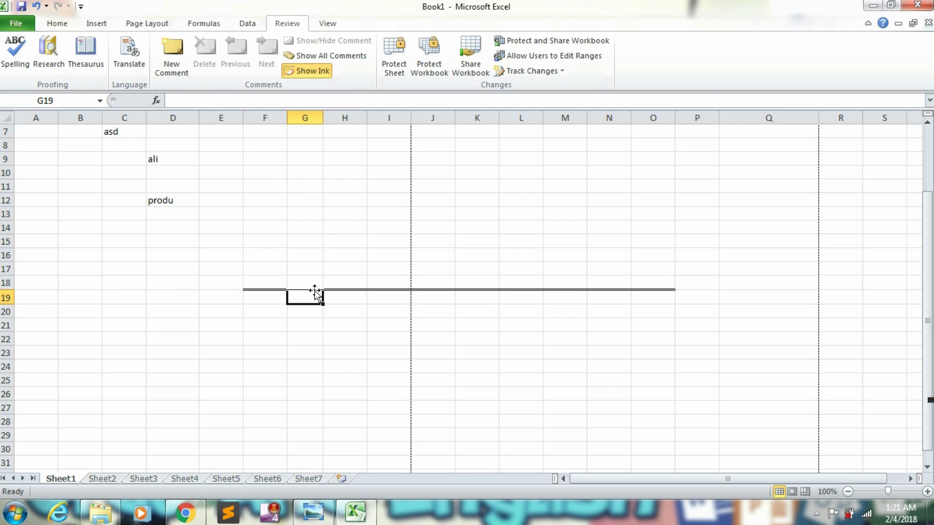
click(205, 265)
click(177, 183)
- Type 'asdasd' into B2 and 'sdasd' into another Sheet2 cell
mouse_move(91, 149)
mouse_down()
mouse_move(254, 264)
mouse_move(617, 378)
mouse_move(784, 461)
mouse_move(780, 448)
mouse_up()
text(a)
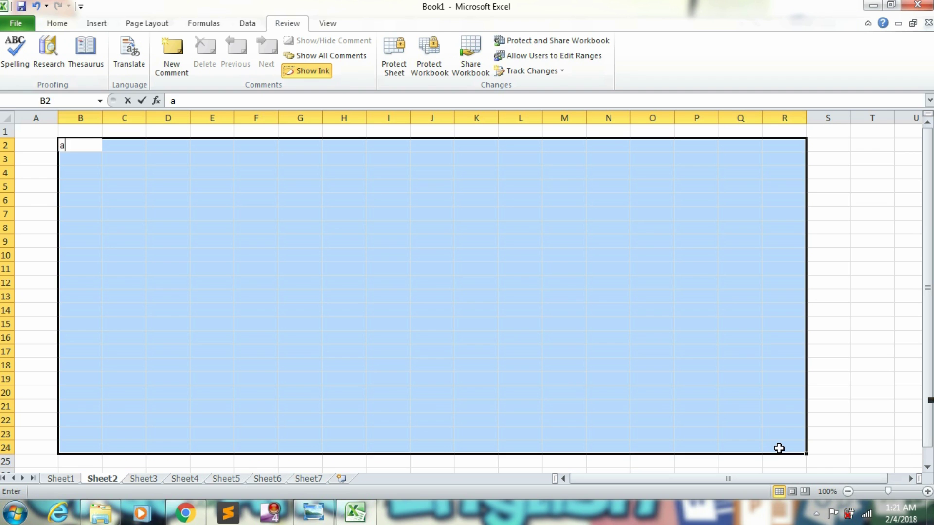
text(sdasd)
click(471, 256)
click(311, 181)
text(sdasd)
click(415, 198)
- Scatter 'as', 'asd', 'asdasd' and 'dasd' across cells such as D4, F8, K8 and L6
text(as)
click(155, 173)
text(asdasd)
drag(254, 227, 255, 238)
text(asd)
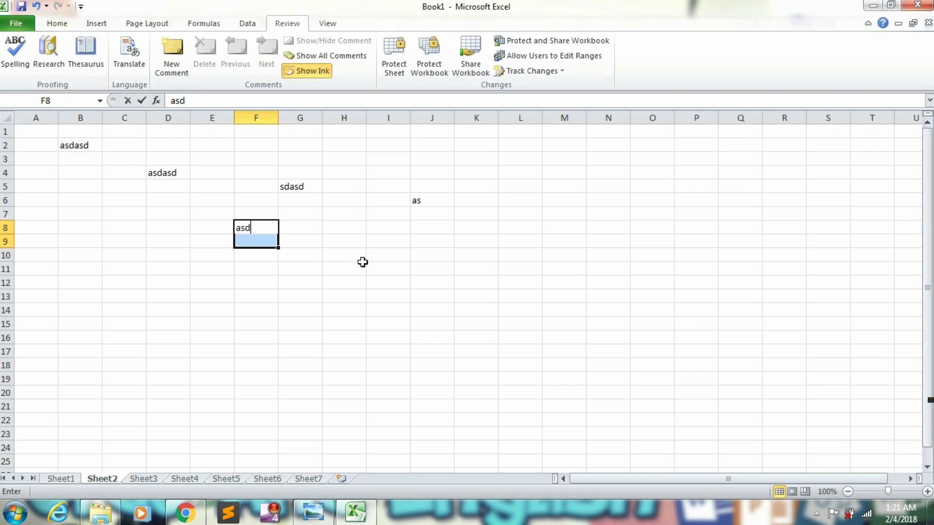
text(asd)
click(475, 229)
text(asd)
click(492, 130)
click(519, 201)
text(dasd)
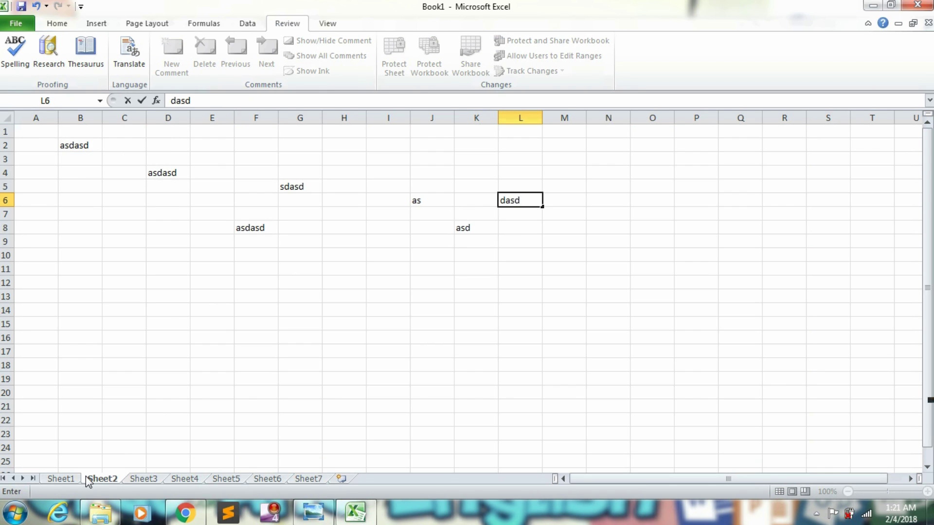
- Protect Sheet2 with a password from its tab menu, then try editing cell F8
right_click(98, 478)
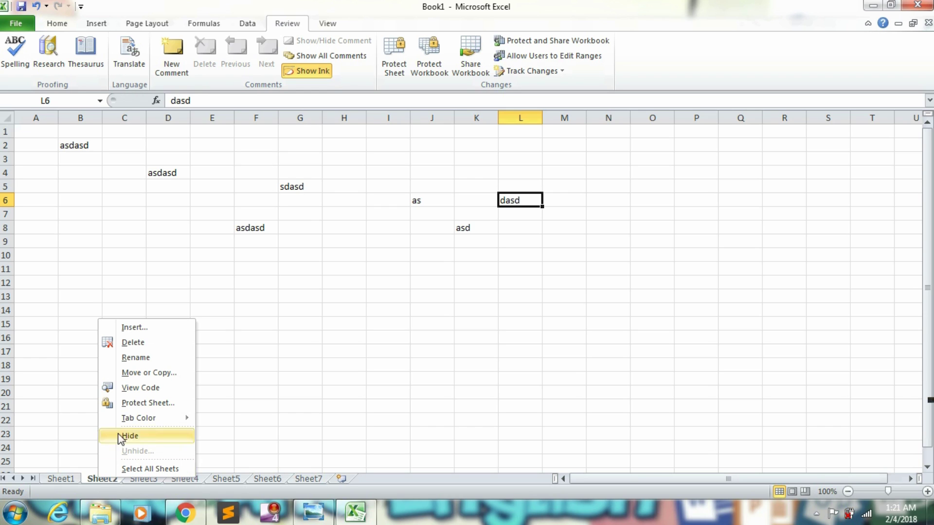
click(133, 404)
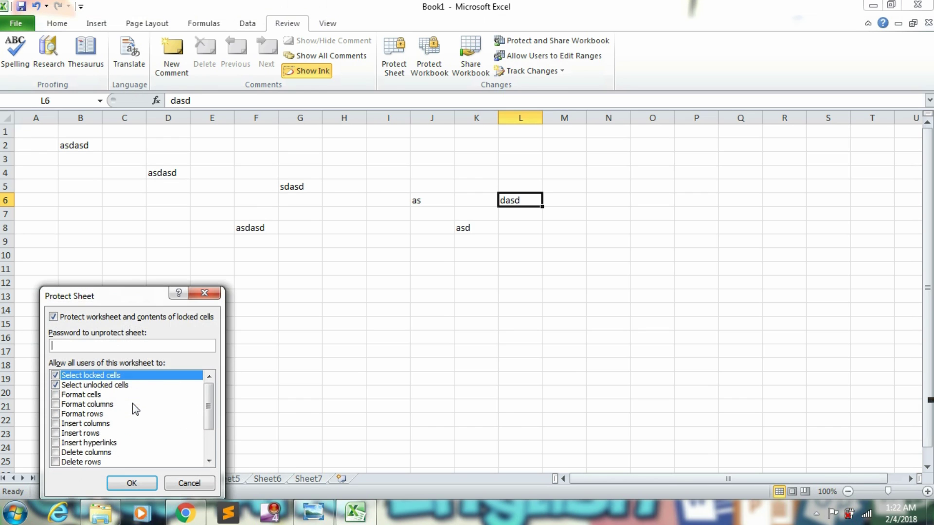
drag(118, 300, 266, 215)
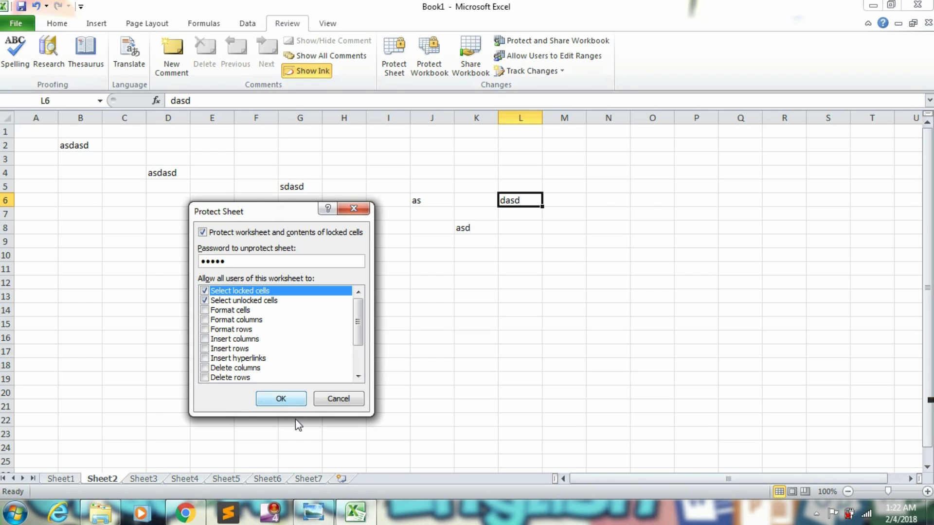
click(291, 406)
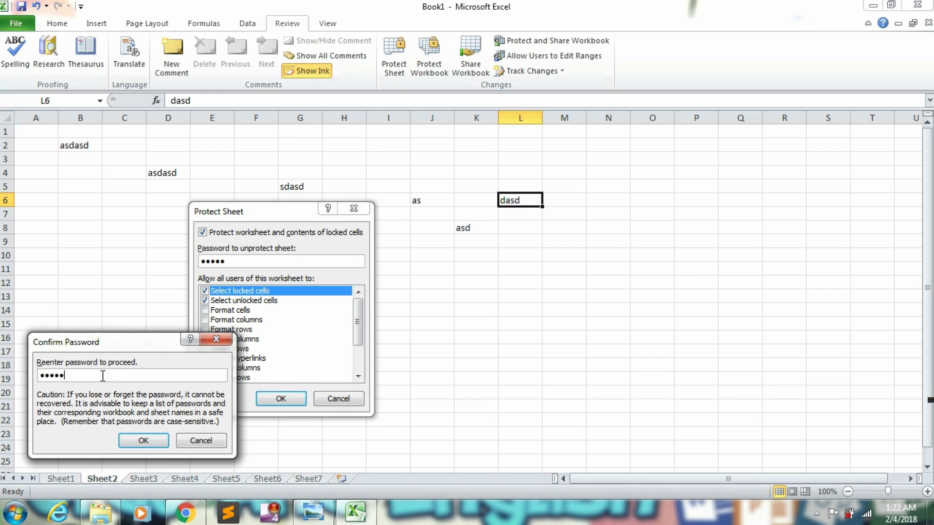
click(126, 434)
click(246, 228)
double_click(247, 228)
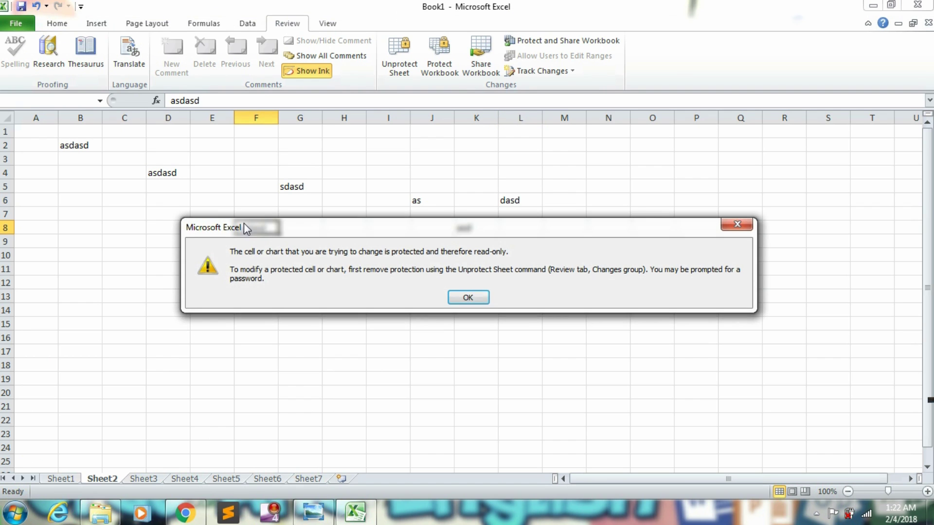
- Try editing E6 and D4 on protected Sheet2, dismissing each read-only warning
click(475, 297)
click(64, 480)
click(102, 480)
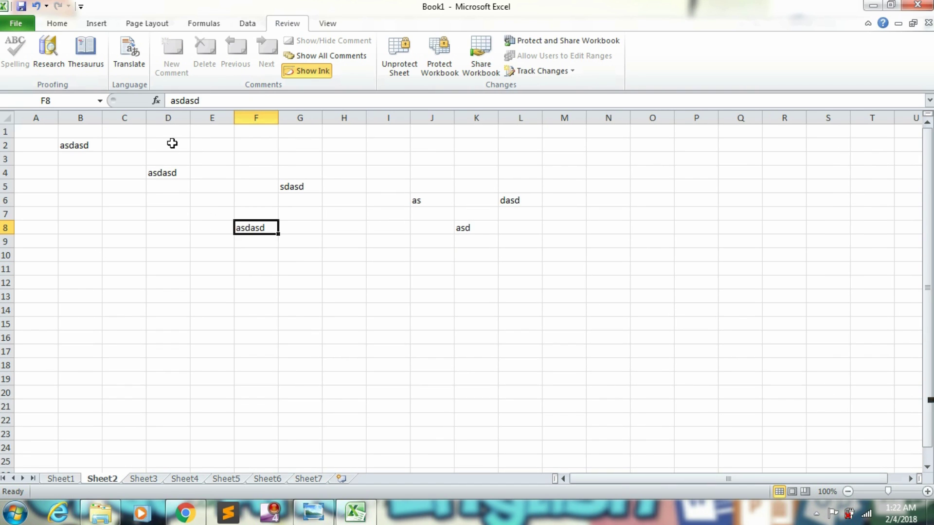
click(310, 212)
double_click(216, 202)
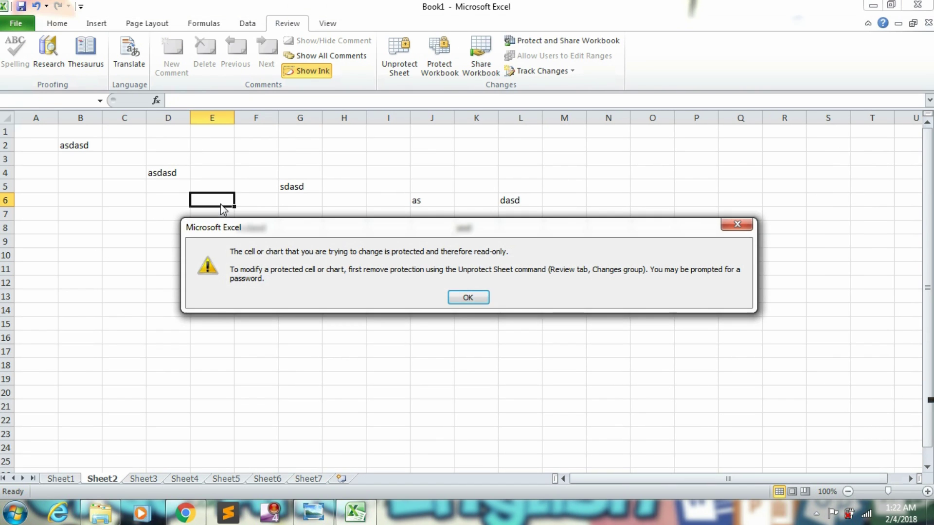
click(468, 297)
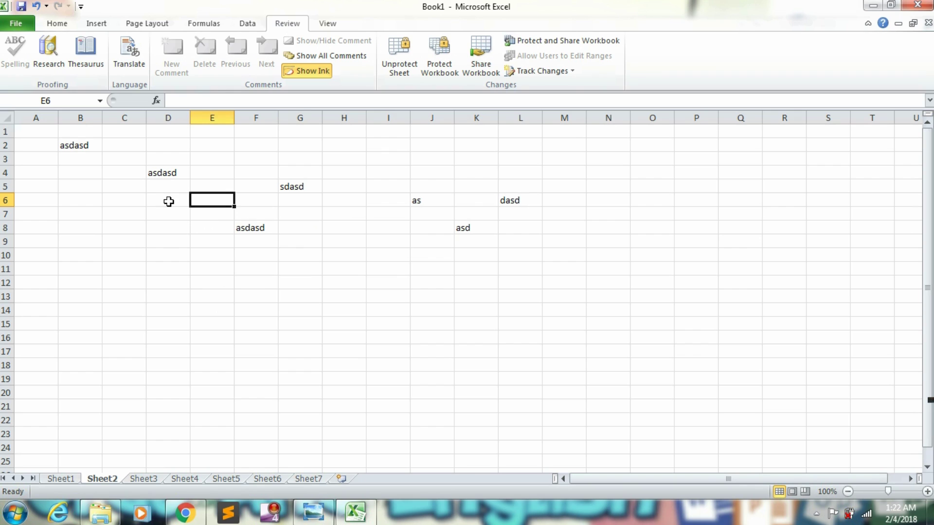
click(151, 175)
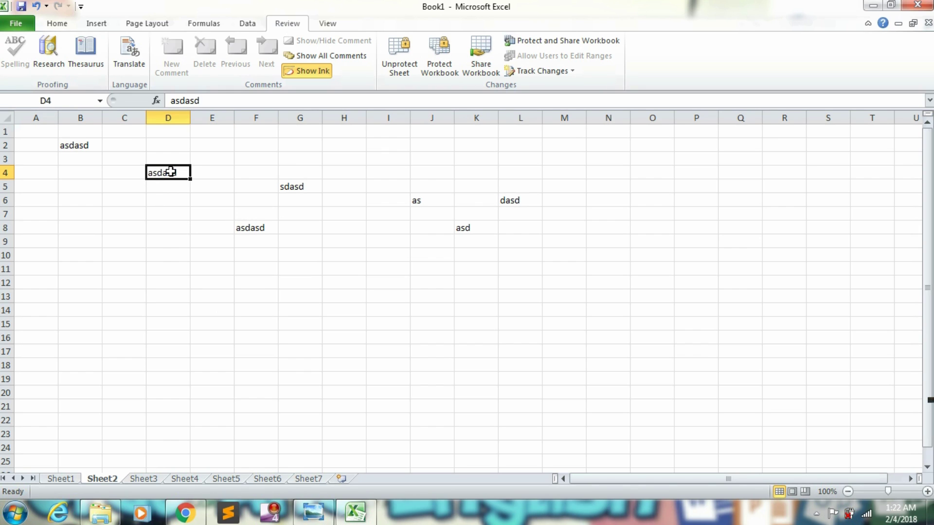
double_click(180, 176)
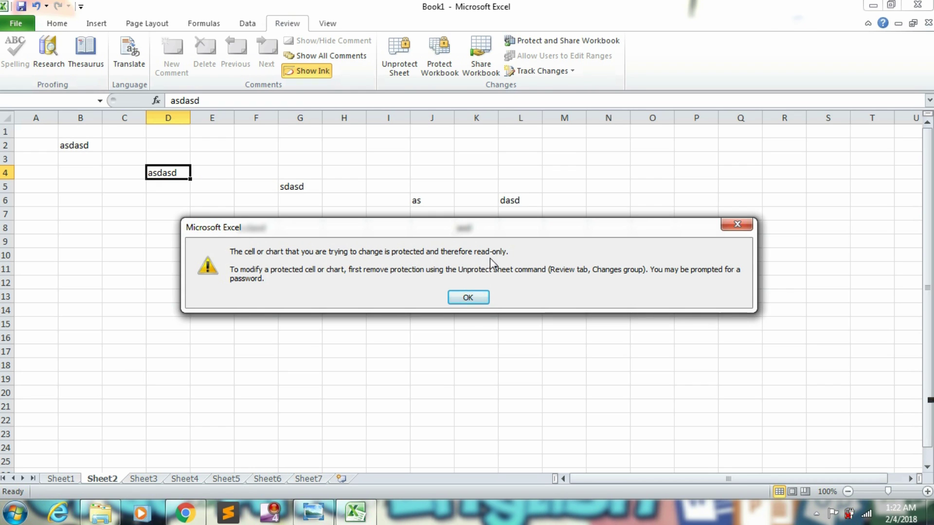
click(468, 302)
- Select several Sheet2 cells, then open the Sheet2 tab's context menu
click(390, 242)
click(465, 227)
click(399, 200)
click(407, 217)
click(262, 227)
click(355, 229)
click(227, 247)
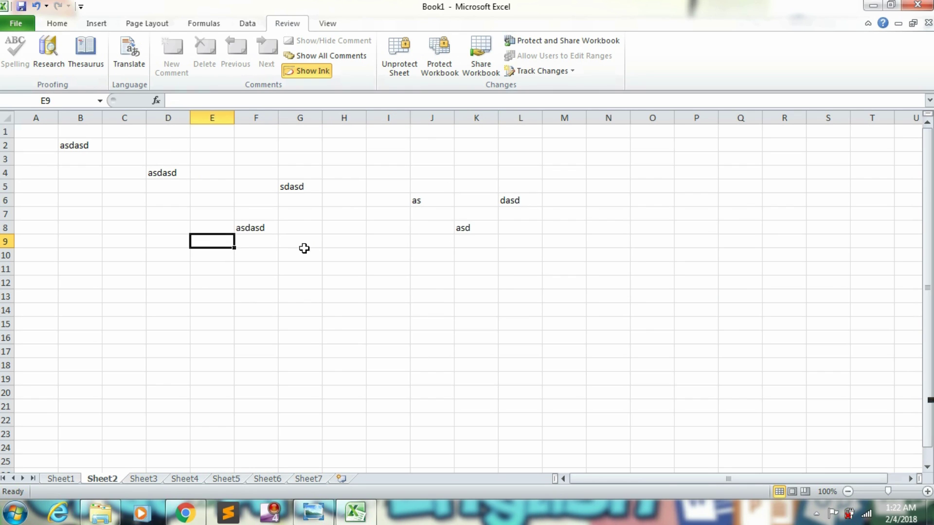
right_click(110, 482)
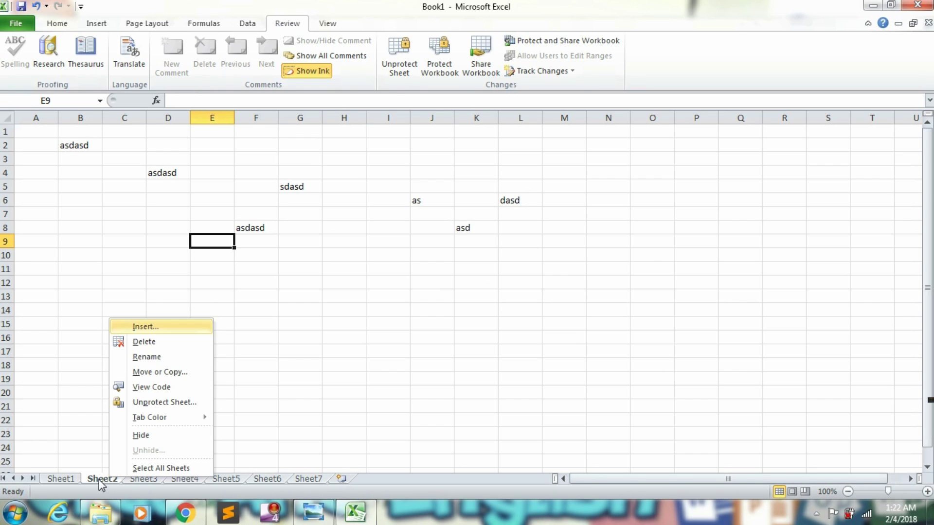
- Unprotect Sheet2 from its tab menu by confirming the password
right_click(99, 480)
right_click(101, 482)
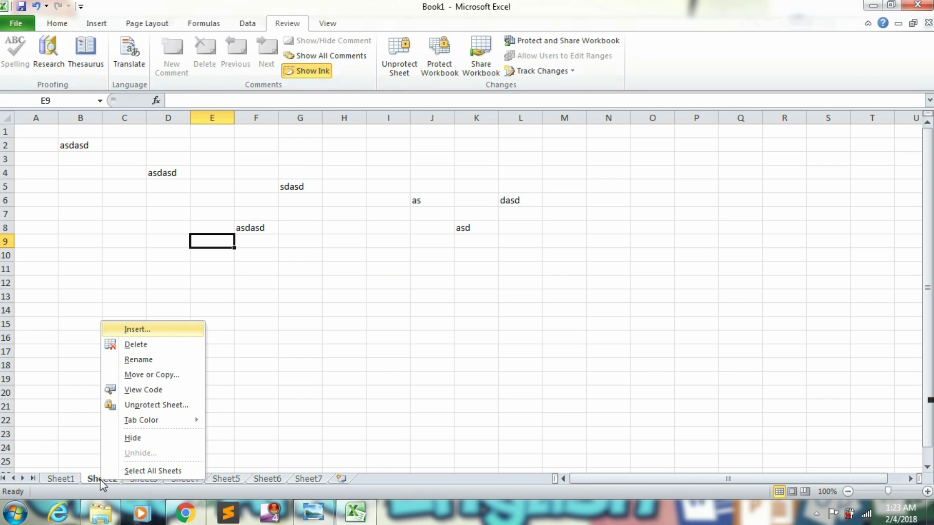
click(142, 405)
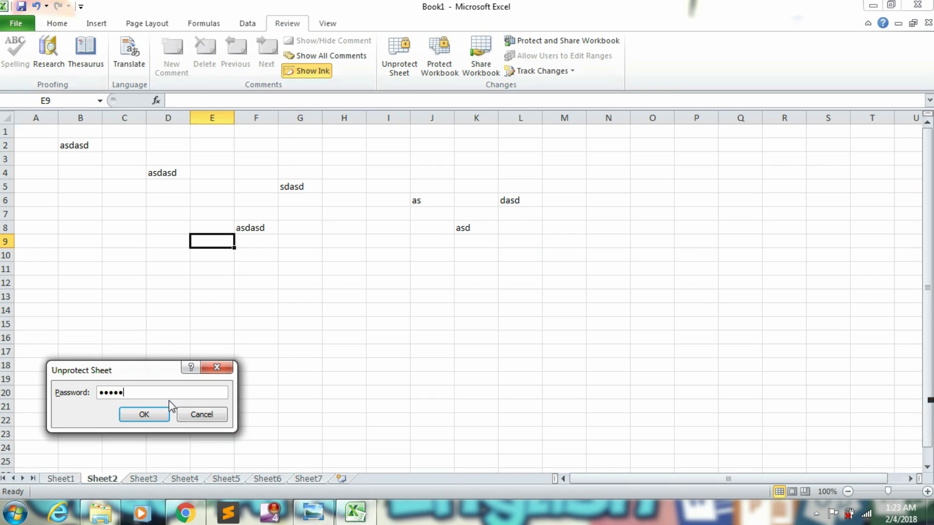
click(145, 415)
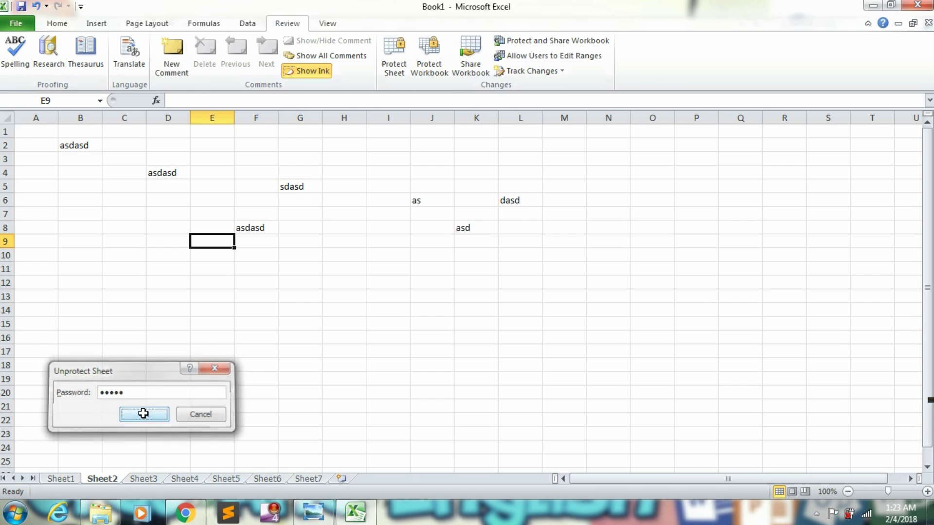
- Confirm cell F8 is editable again, click nearby cells, and display the View tab
click(255, 230)
double_click(254, 231)
key(Return)
click(273, 238)
click(300, 281)
click(187, 255)
click(261, 227)
drag(336, 241, 336, 249)
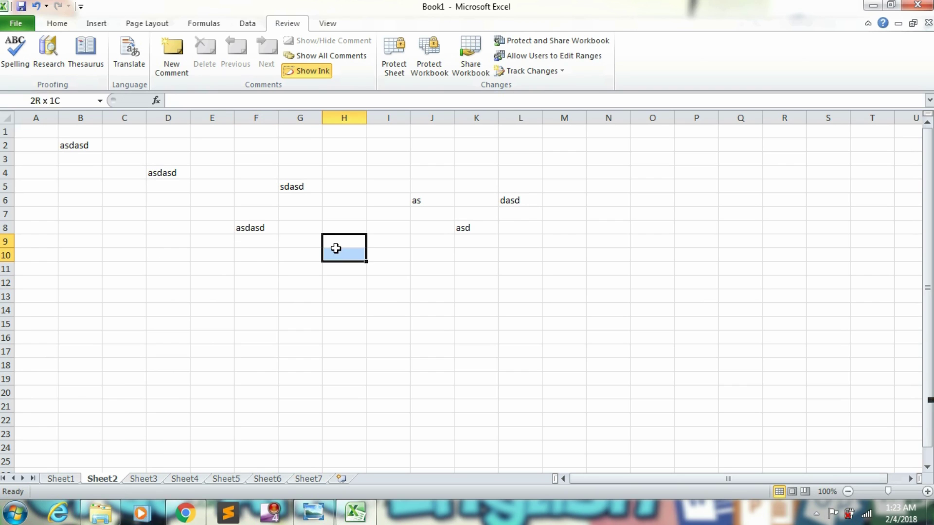
click(339, 223)
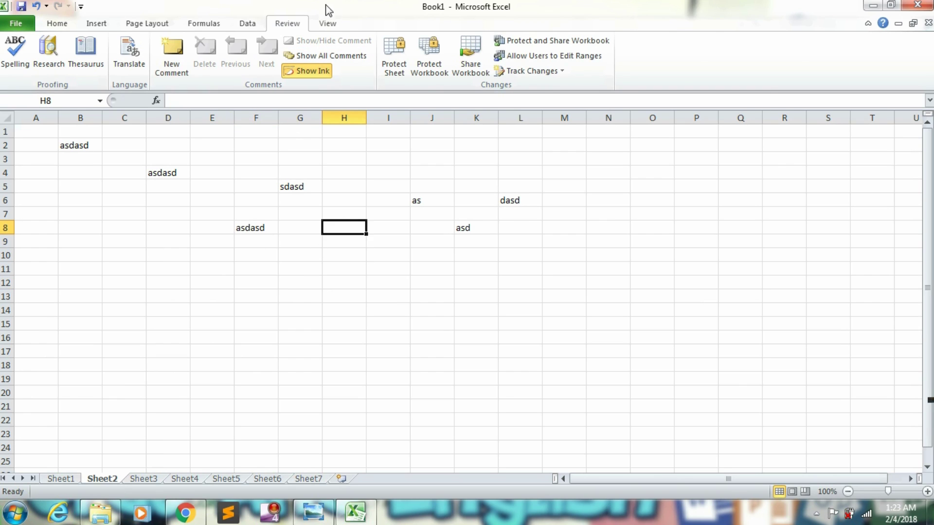
click(329, 25)
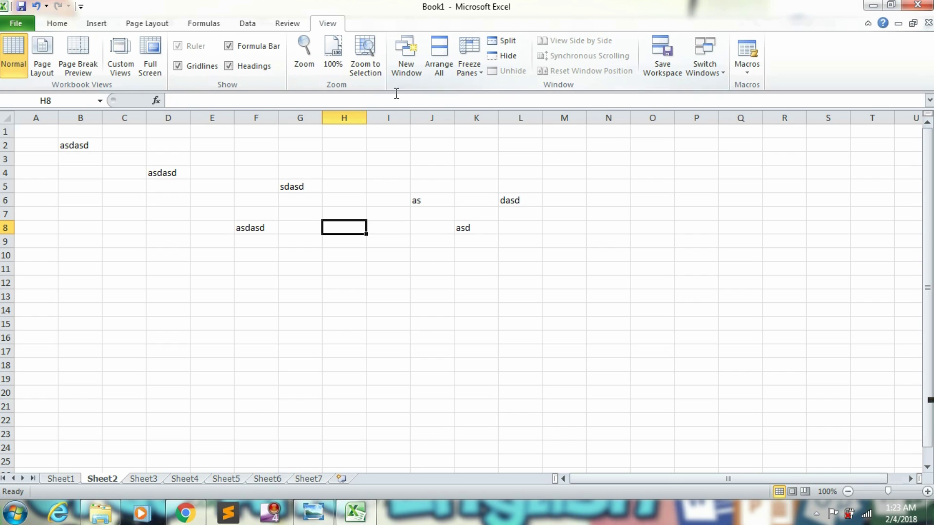
- Browse the Home, Insert, Page Layout and Formulas ribbon tabs and the File menu
click(59, 22)
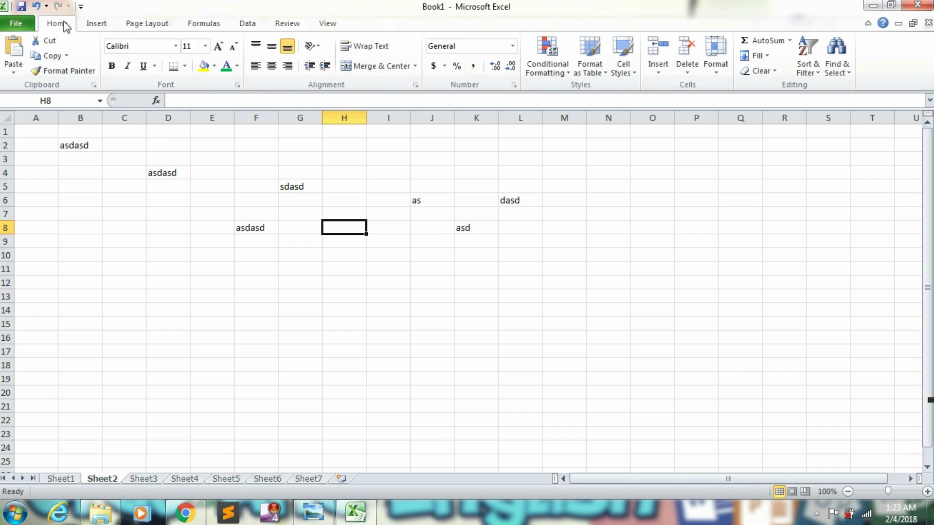
click(100, 24)
click(145, 25)
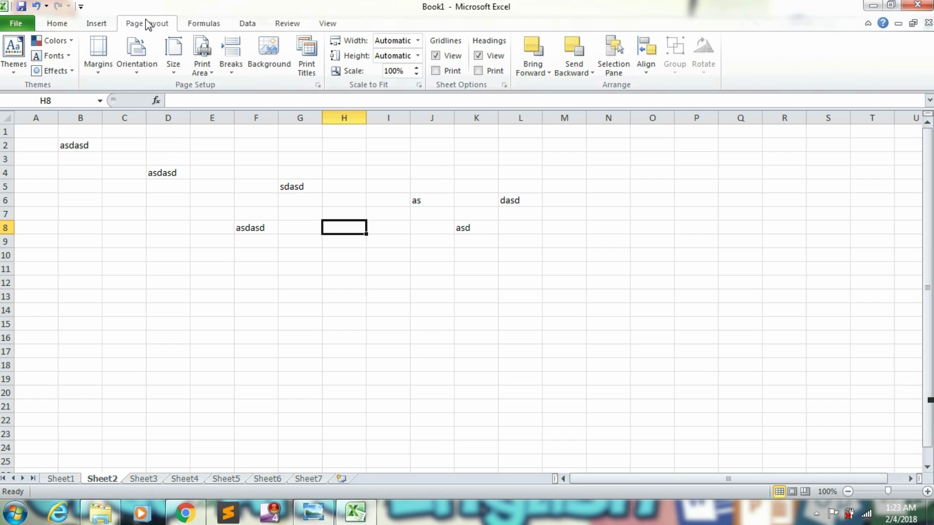
click(57, 24)
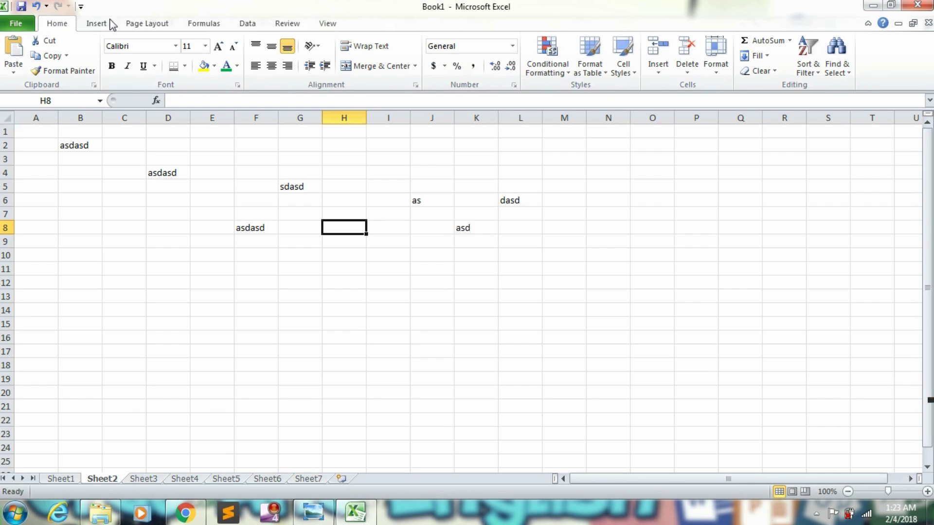
click(203, 24)
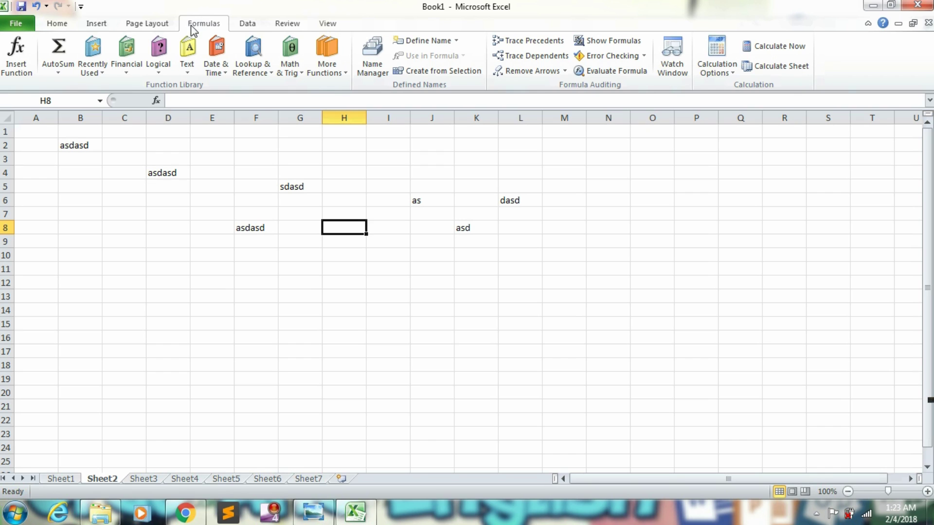
click(165, 25)
click(199, 25)
click(67, 27)
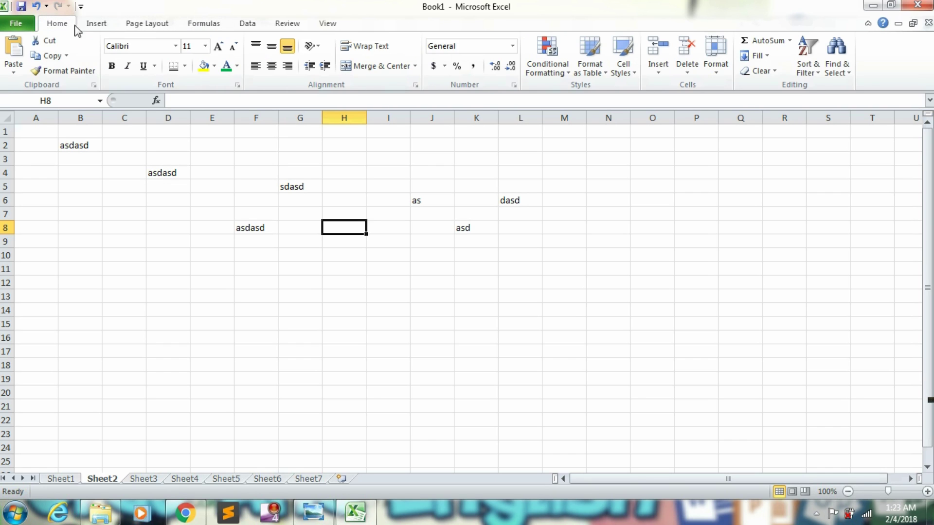
click(102, 28)
click(144, 24)
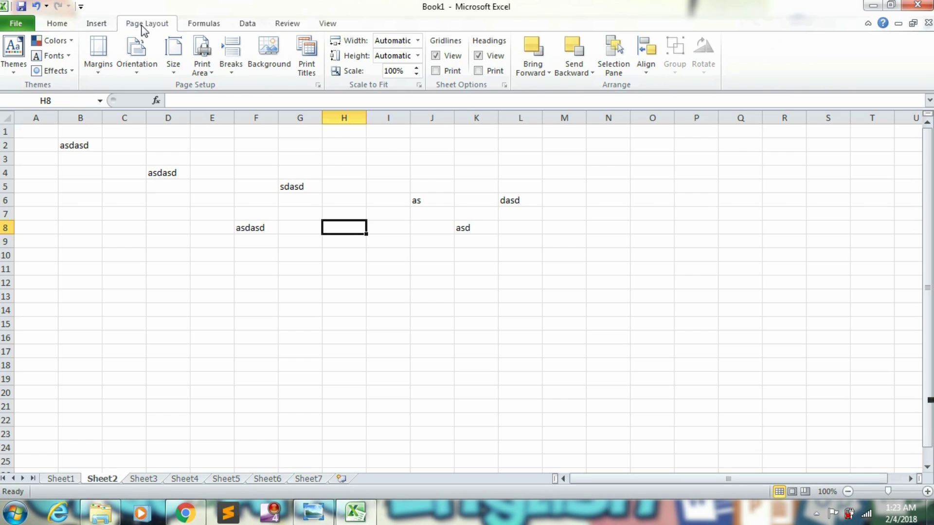
click(93, 27)
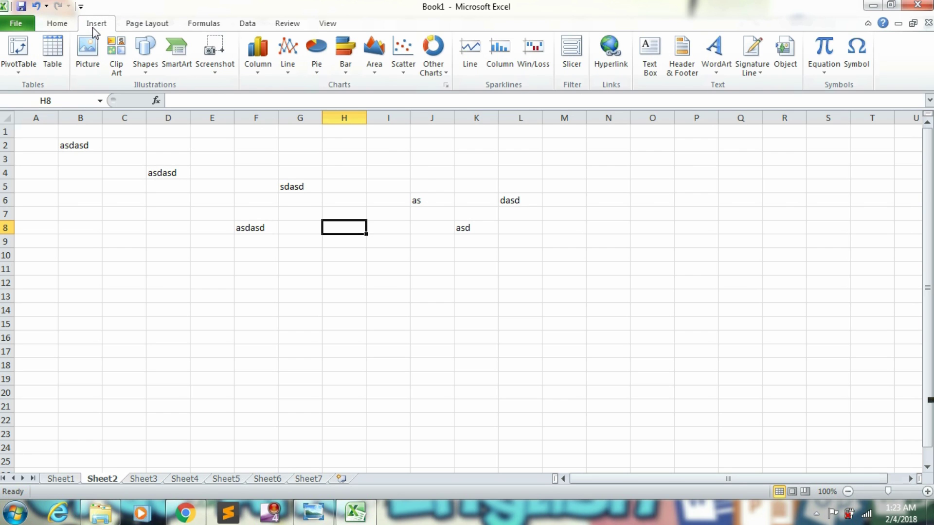
click(146, 24)
click(110, 24)
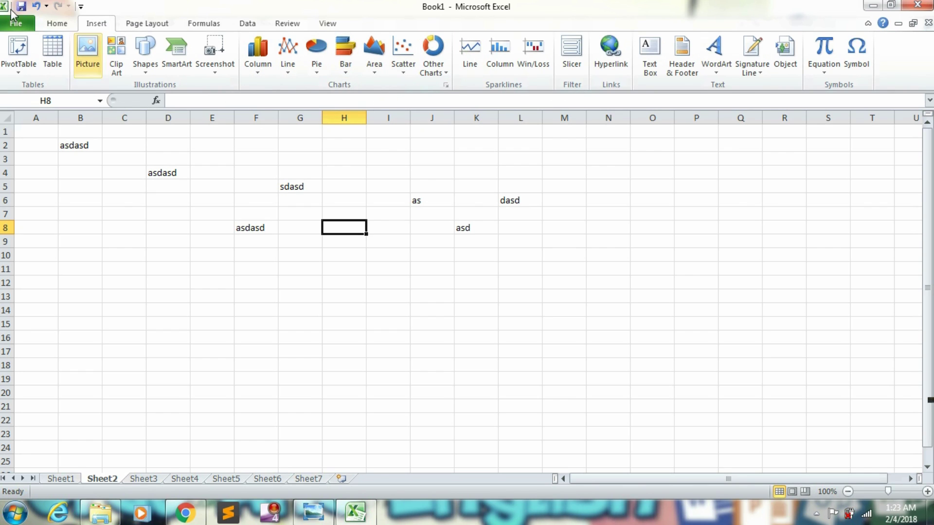
click(16, 23)
click(55, 24)
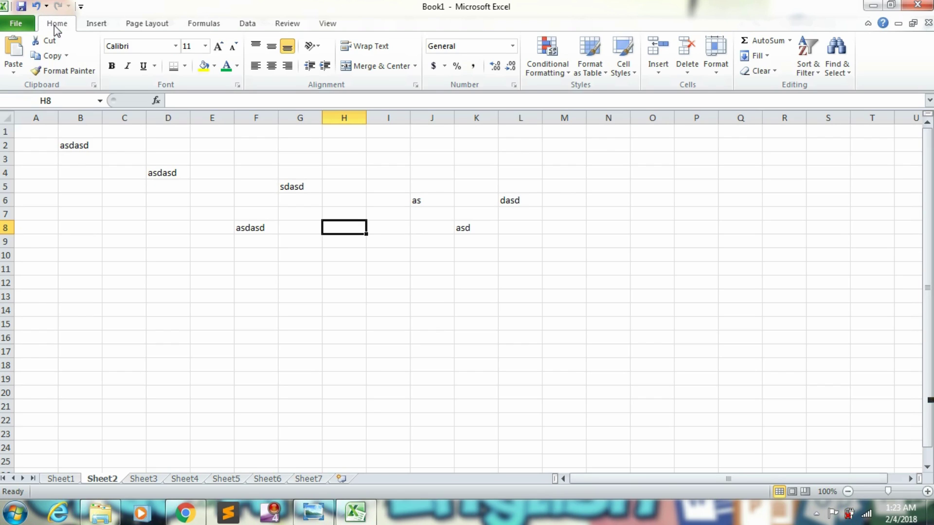
- Select a few cells such as M6, O11 and E13, then bring up Excel.pdf in Chrome
click(578, 203)
drag(696, 171, 695, 188)
click(658, 272)
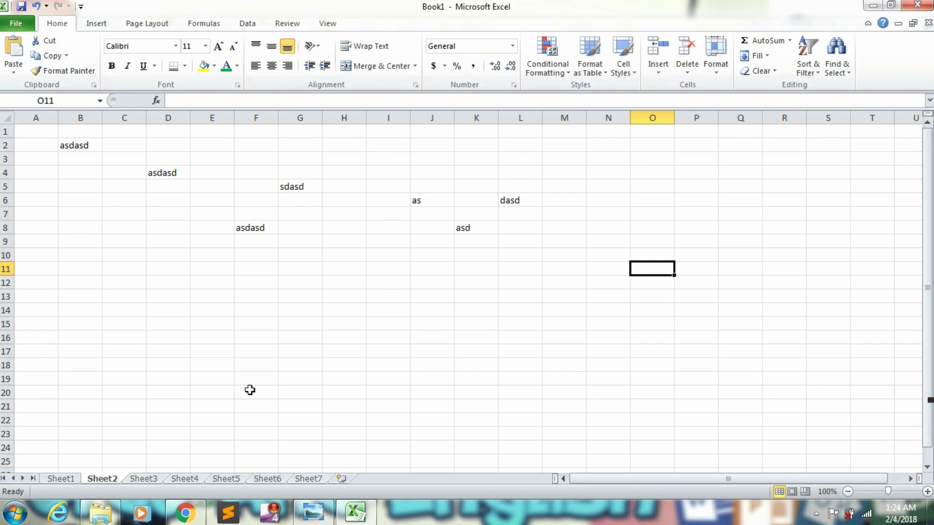
click(215, 295)
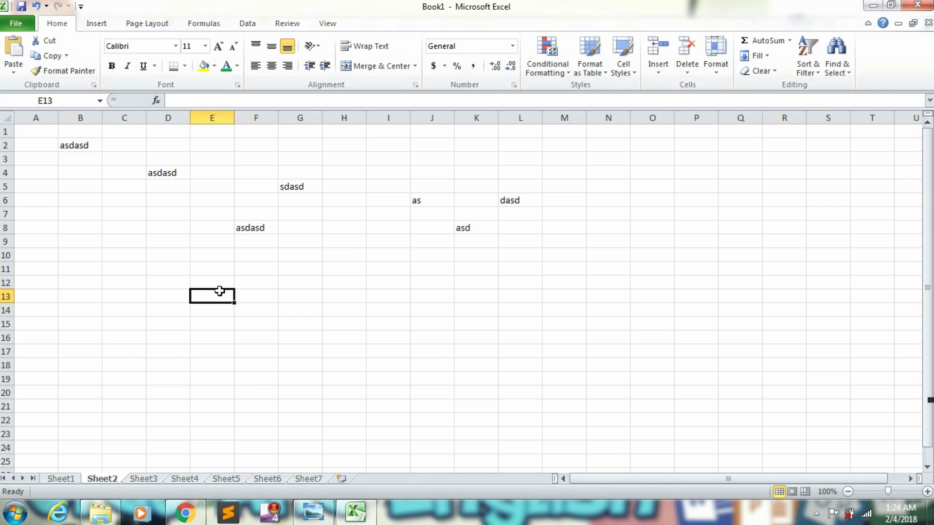
click(261, 257)
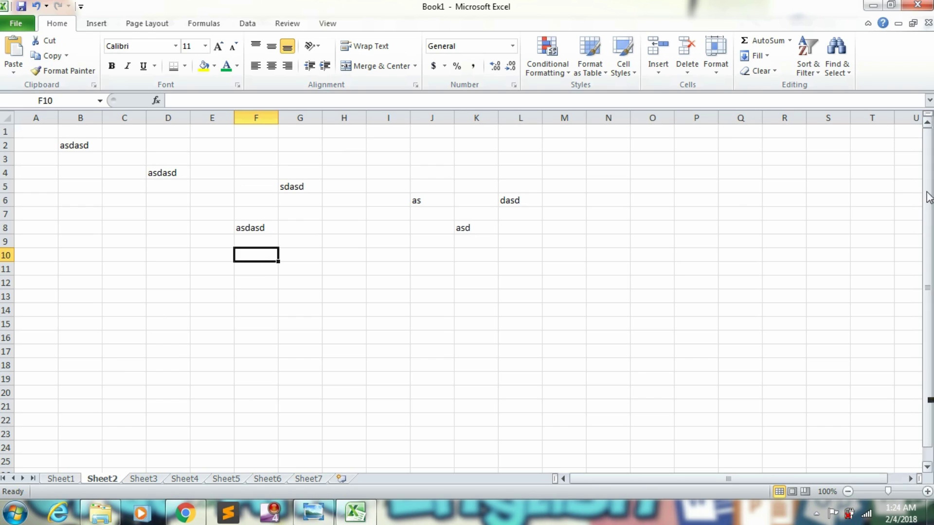
drag(929, 197, 930, 209)
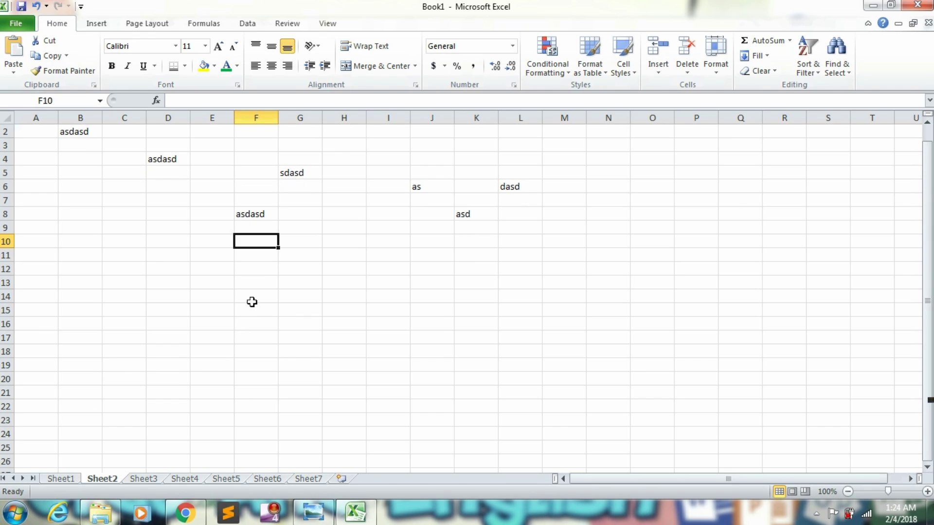
click(173, 516)
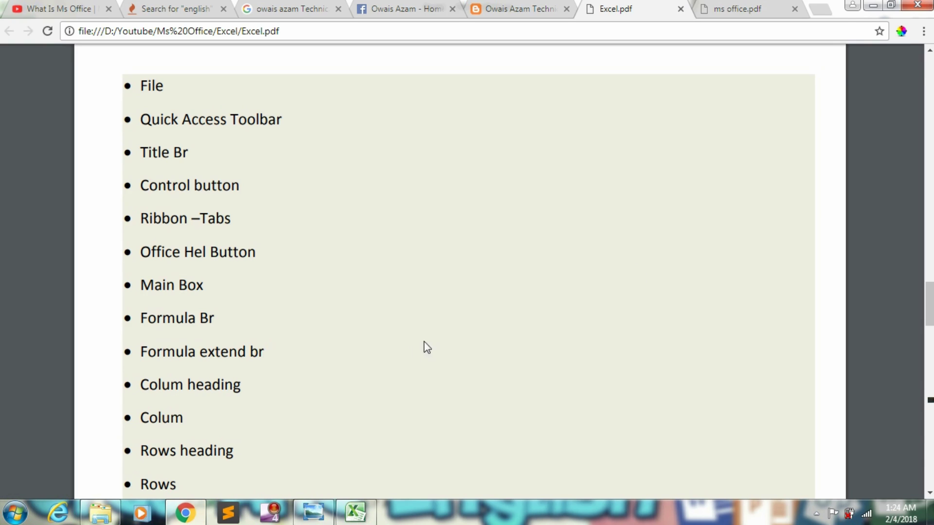
- Scroll Excel.pdf back up to its first page
scroll(427, 348, up, 5)
scroll(427, 348, up, 5)
scroll(427, 348, up, 5)
drag(930, 185, 930, 83)
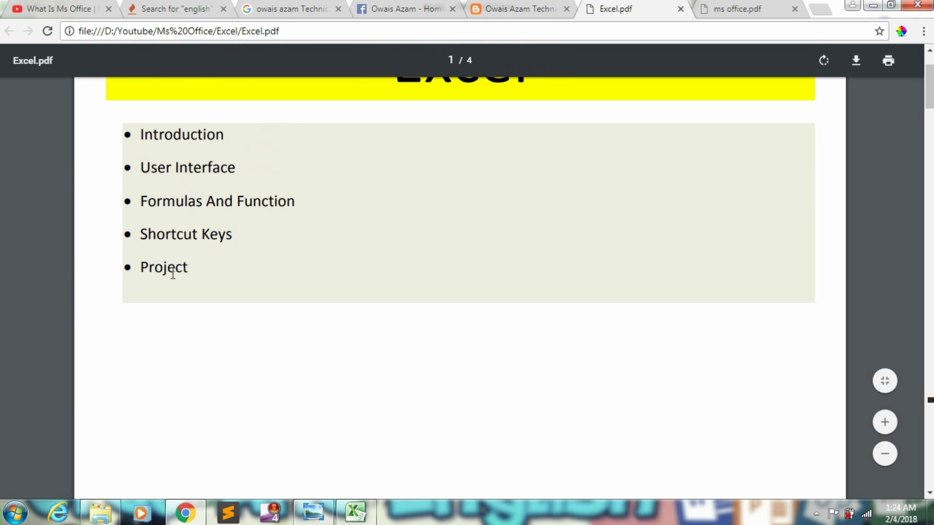
scroll(728, 223, up, 2)
scroll(727, 222, down, 2)
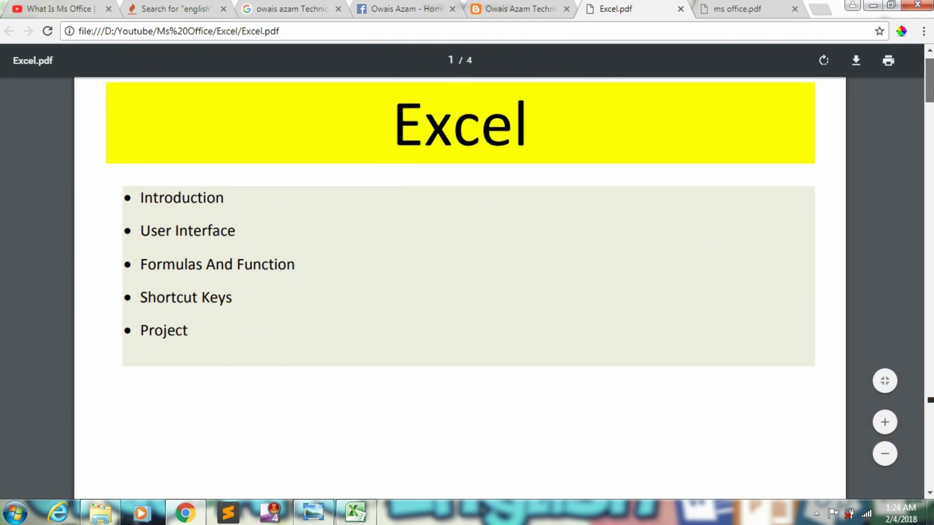
scroll(461, 243, up, 2)
scroll(460, 243, down, 1)
scroll(519, 71, up, 1)
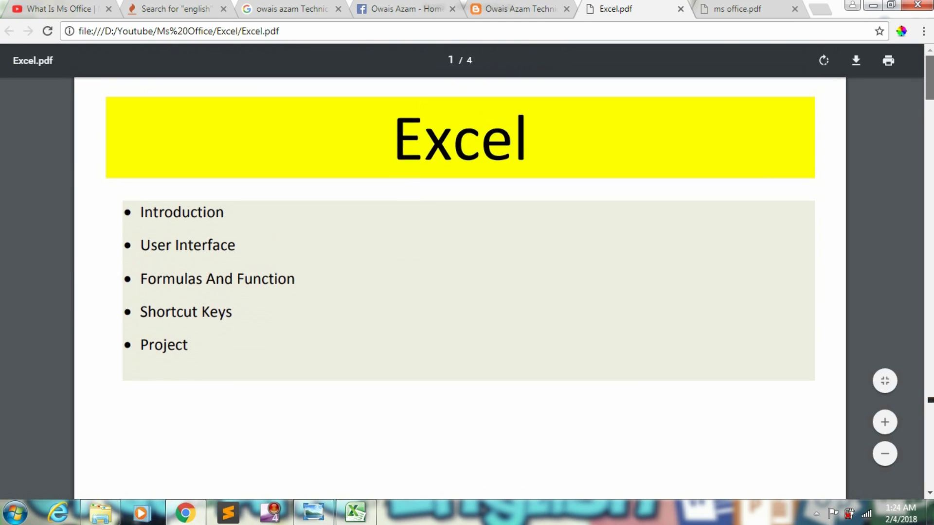
scroll(519, 71, up, 1)
- Glance at the blog and ms office.pdf tabs, then return to Excel.pdf
click(546, 8)
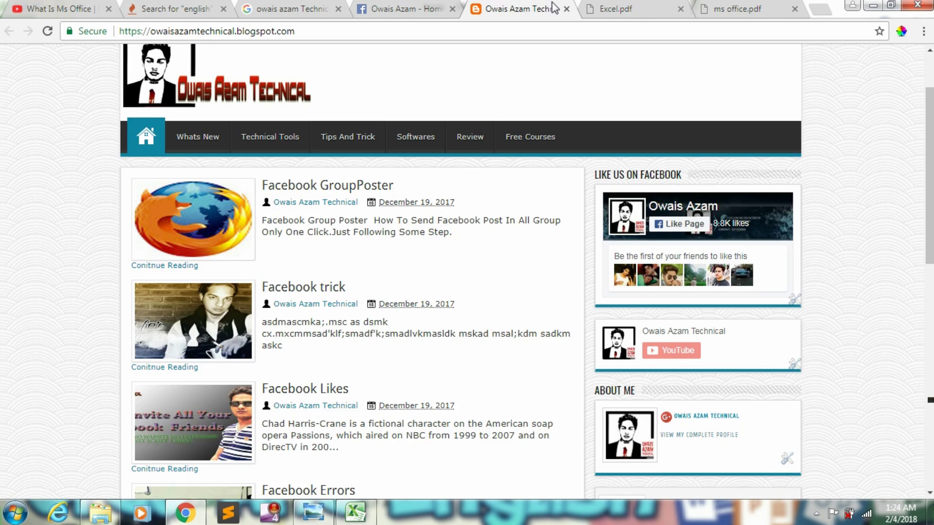
click(638, 8)
click(741, 2)
click(616, 8)
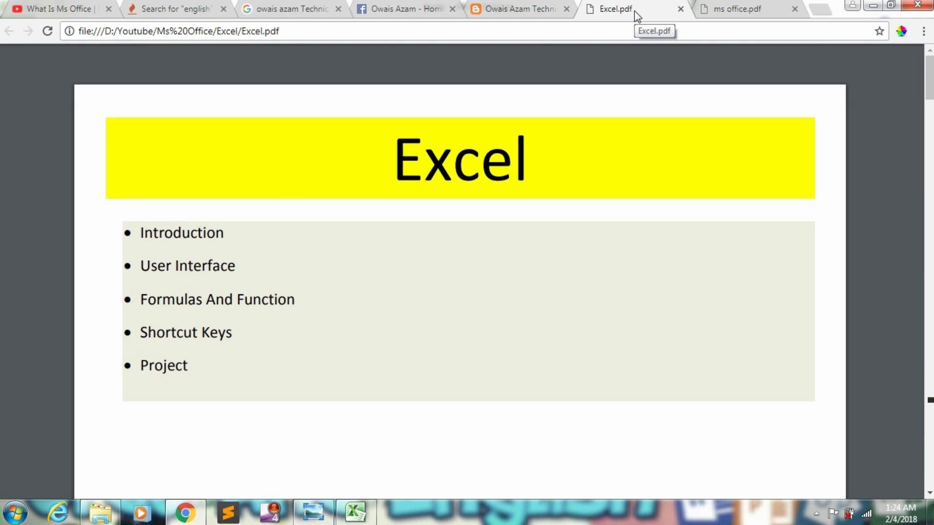
scroll(789, 176, down, 1)
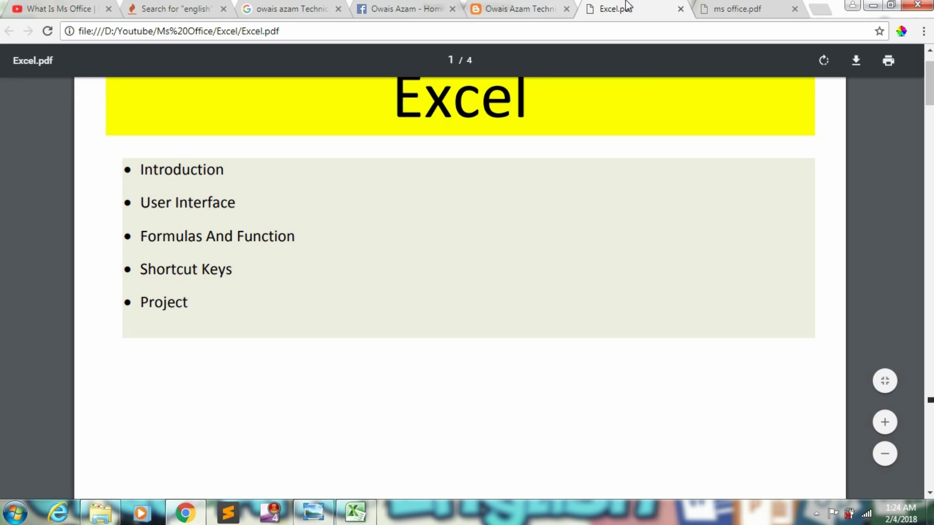
- View ms office.pdf, scrolling it and briefly selecting part of its Microsoft Word line
click(744, 6)
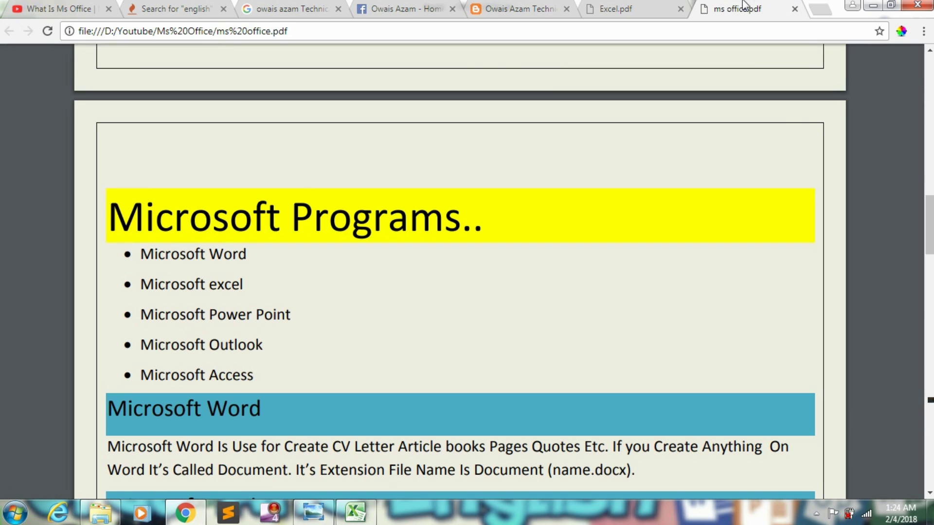
drag(927, 245, 928, 197)
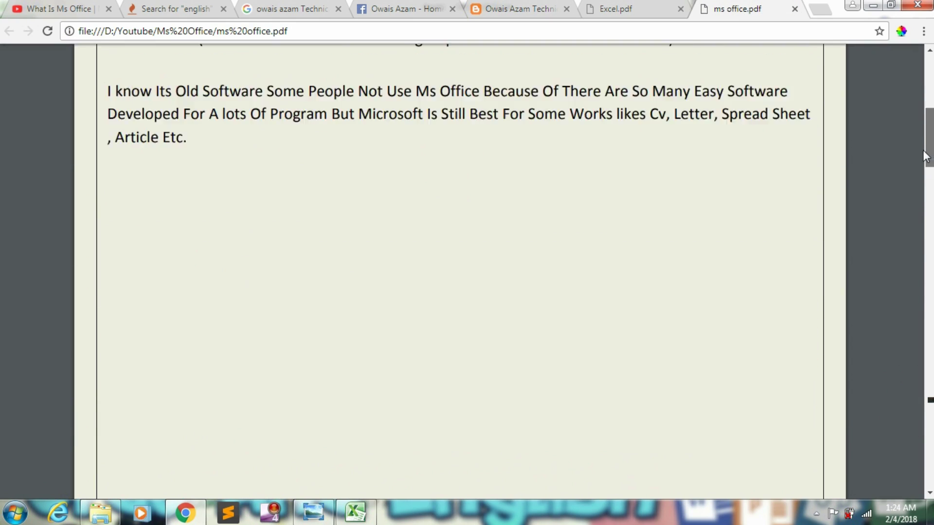
drag(927, 197, 928, 243)
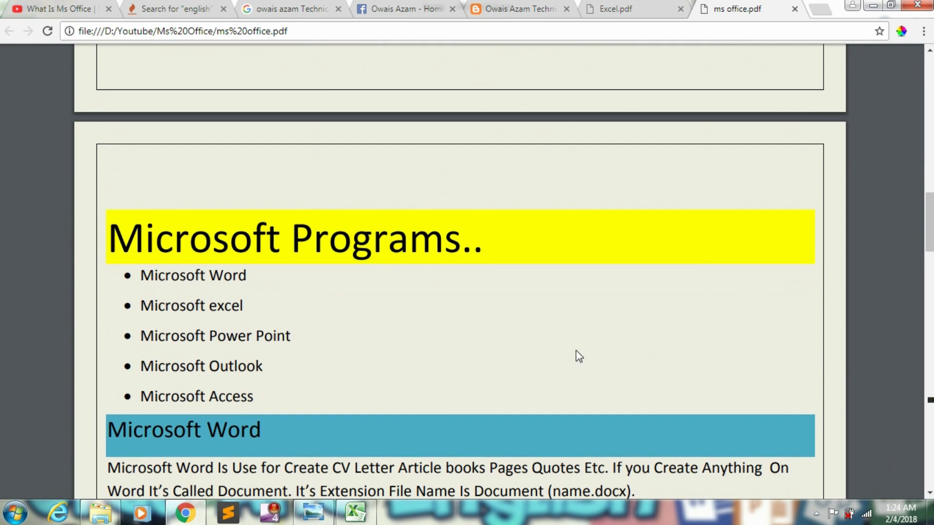
drag(146, 281, 230, 288)
click(247, 280)
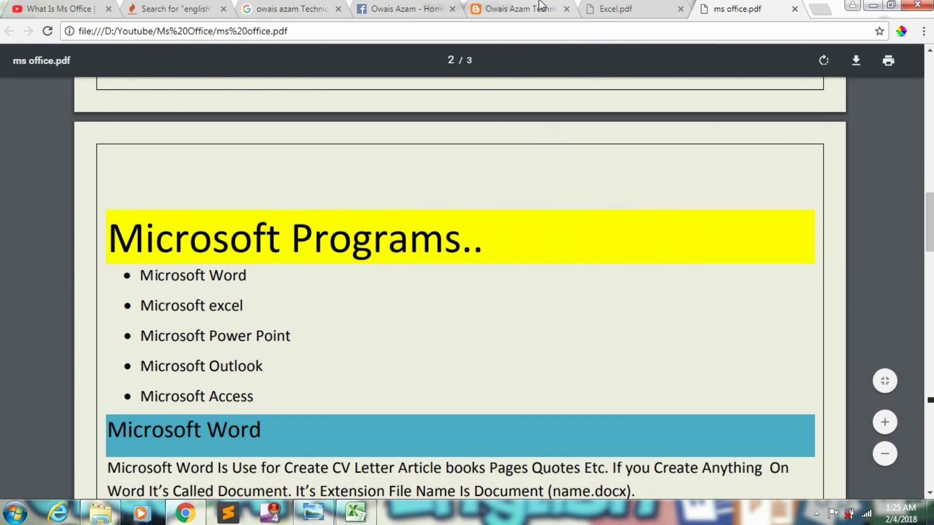
- Return to Excel.pdf page 1's topic outline, flipping briefly to ms office.pdf along the way
click(540, 6)
click(624, 6)
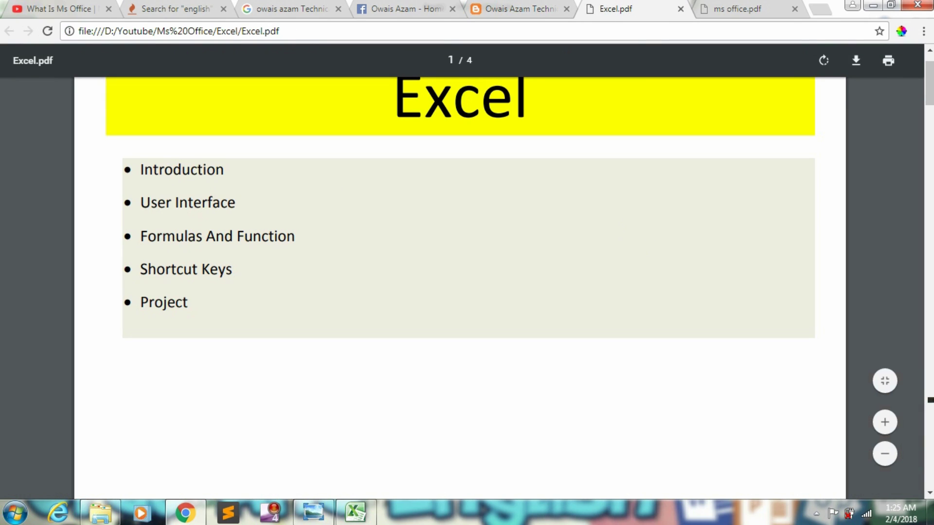
scroll(467, 243, down, 2)
scroll(467, 243, up, 2)
scroll(467, 243, down, 1)
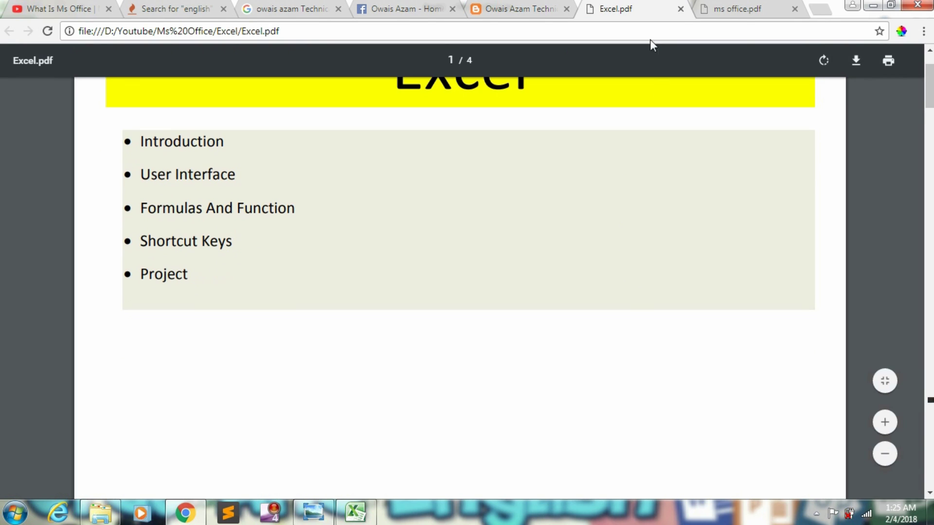
click(742, 10)
click(639, 4)
scroll(672, 97, up, 1)
click(713, 7)
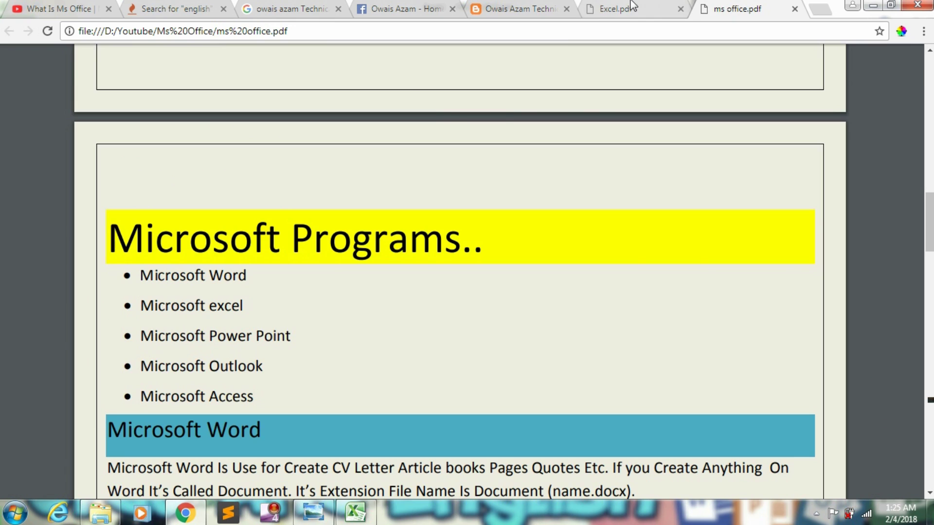
click(632, 5)
scroll(723, 154, down, 2)
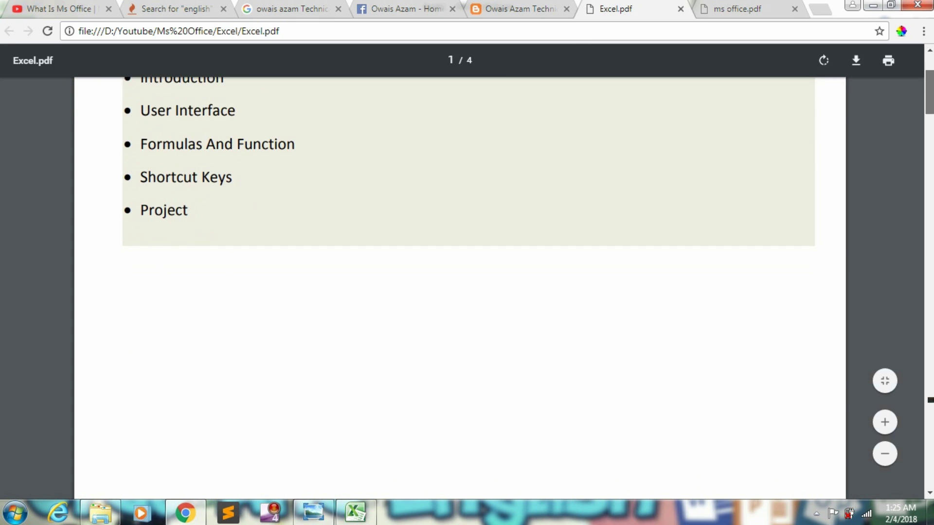
scroll(467, 243, up, 3)
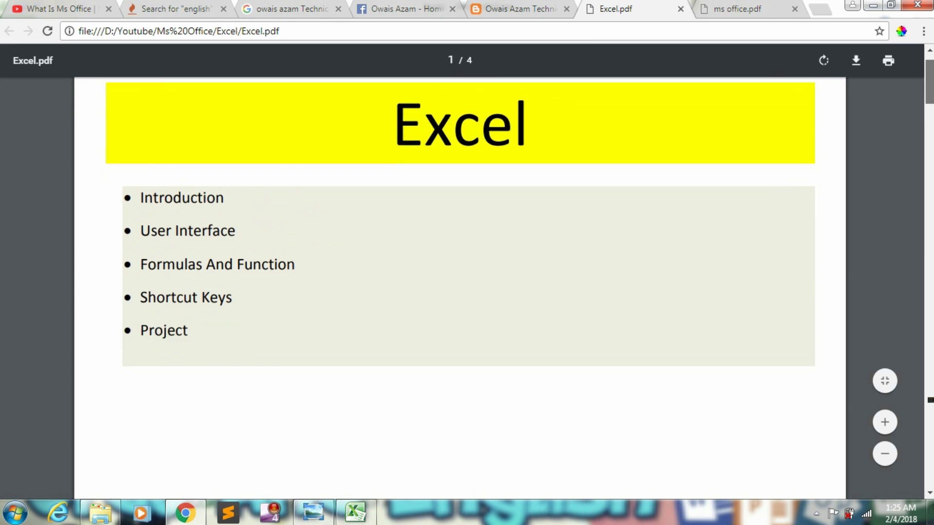
scroll(474, 208, down, 1)
scroll(474, 208, up, 1)
scroll(474, 208, up, 1)
scroll(474, 208, down, 1)
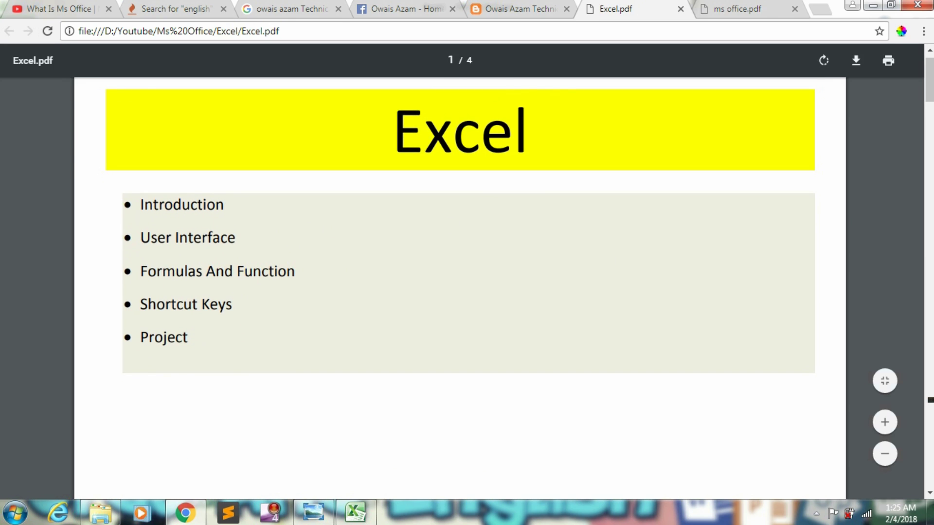
scroll(467, 268, down, 1)
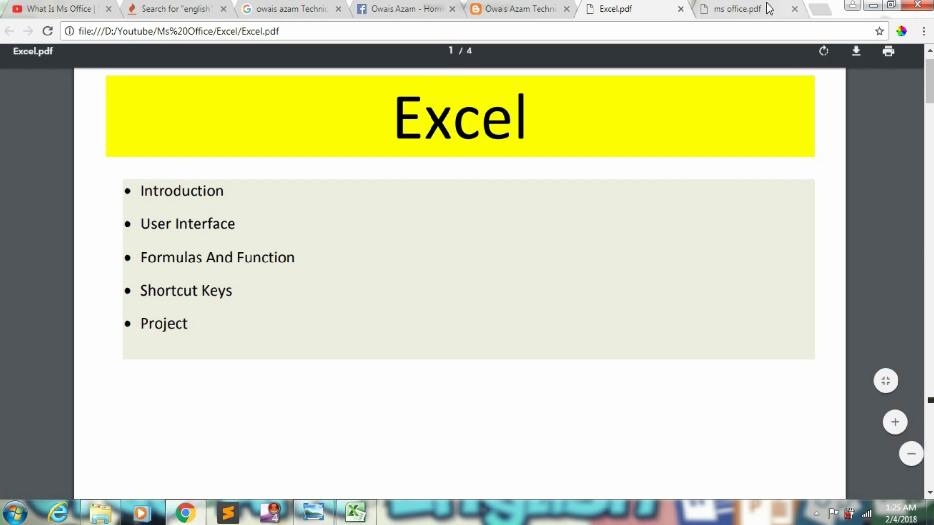
click(769, 8)
click(645, 6)
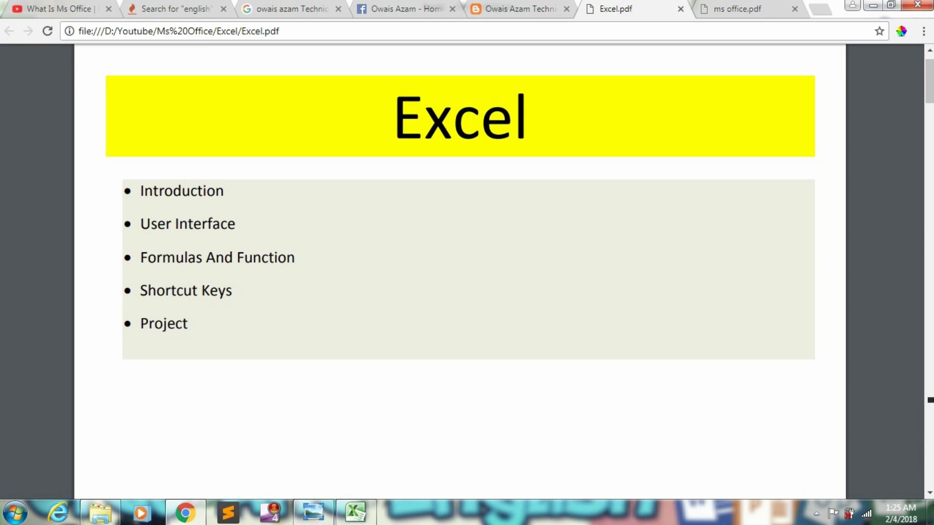
scroll(649, 132, down, 1)
scroll(650, 133, up, 1)
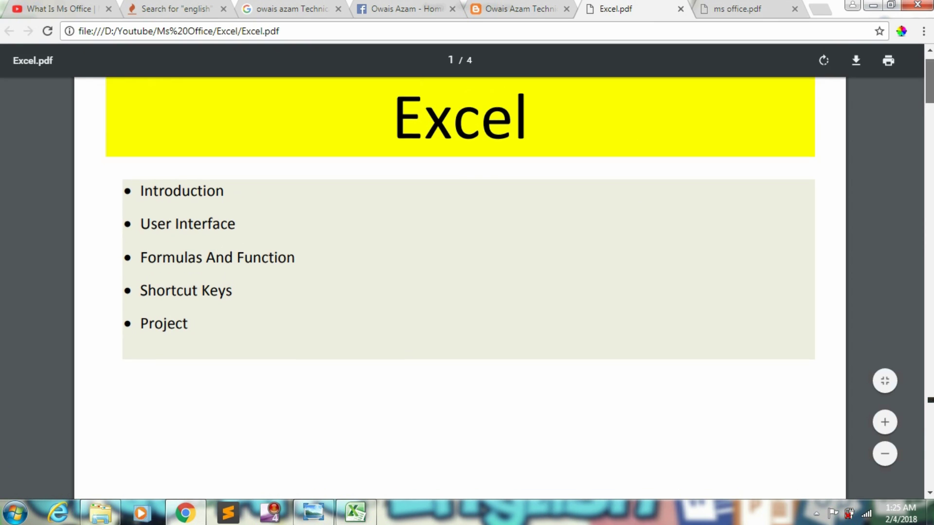
scroll(460, 287, down, 1)
scroll(460, 287, up, 2)
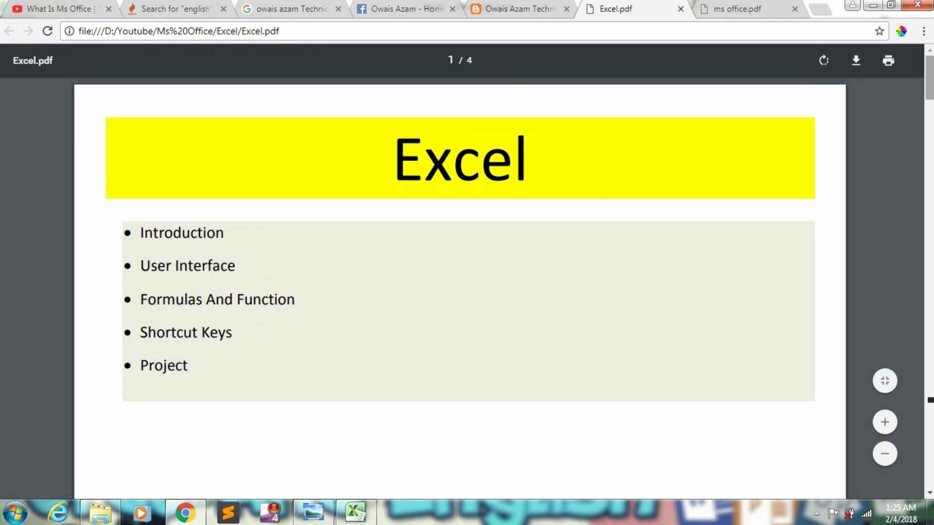
scroll(491, 236, down, 1)
scroll(492, 236, up, 1)
click(410, 9)
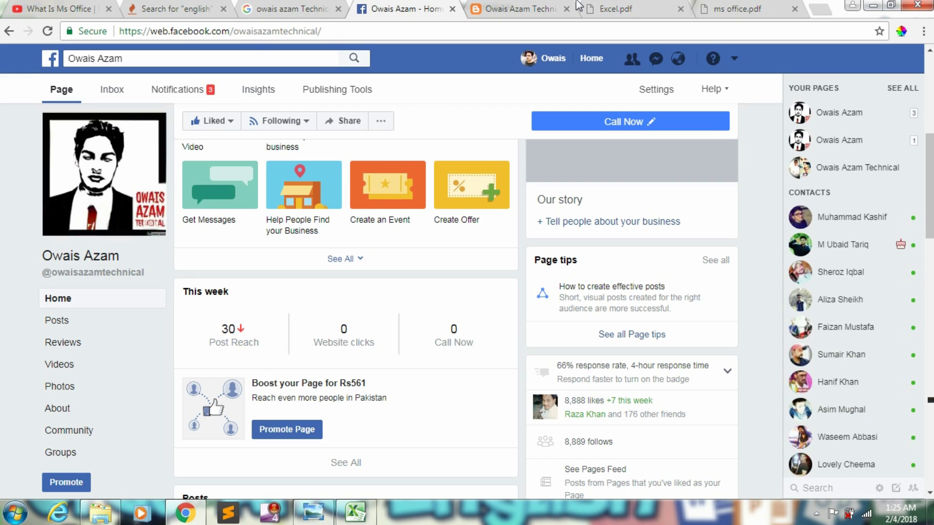
click(524, 7)
click(641, 10)
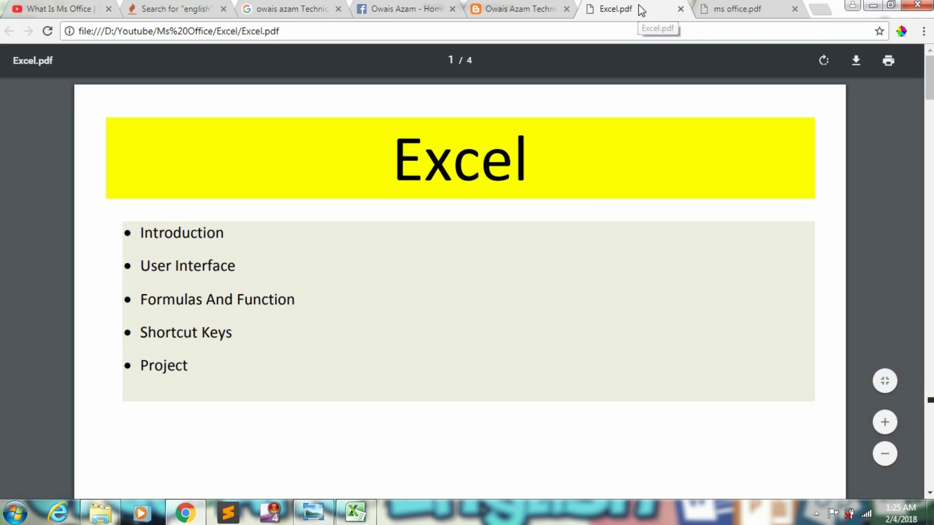
scroll(467, 263, down, 2)
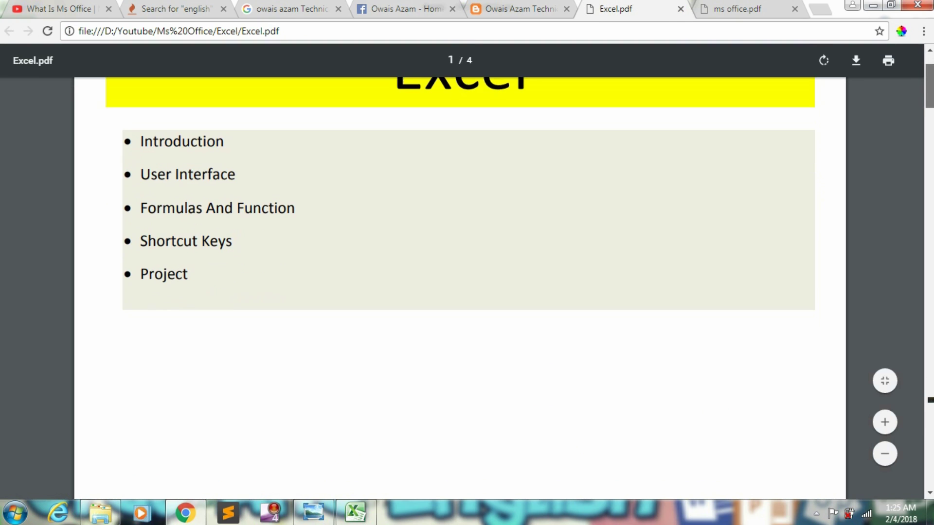
scroll(614, 162, up, 2)
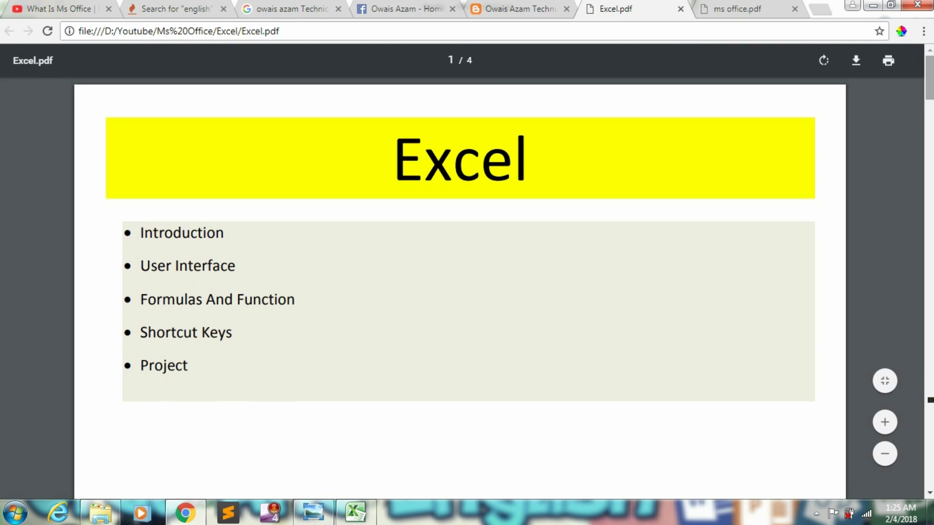
click(522, 6)
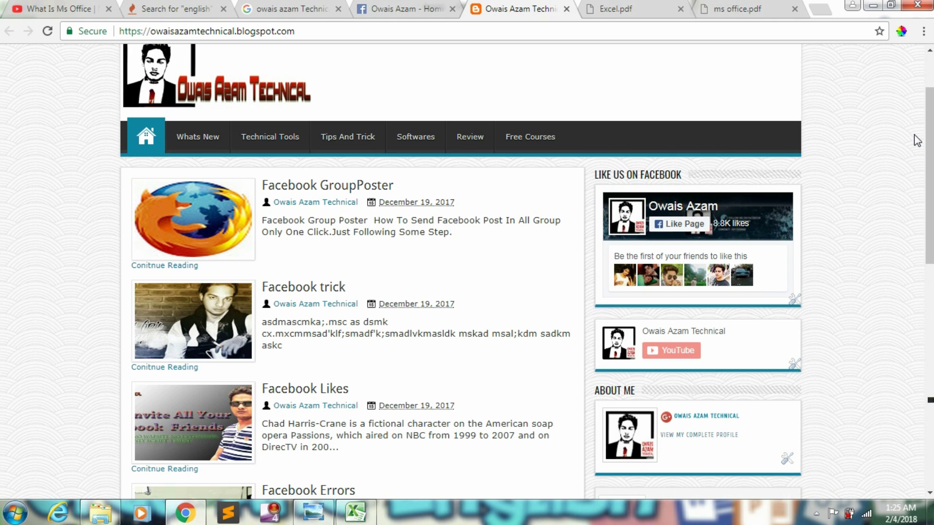
scroll(535, 146, up, 2)
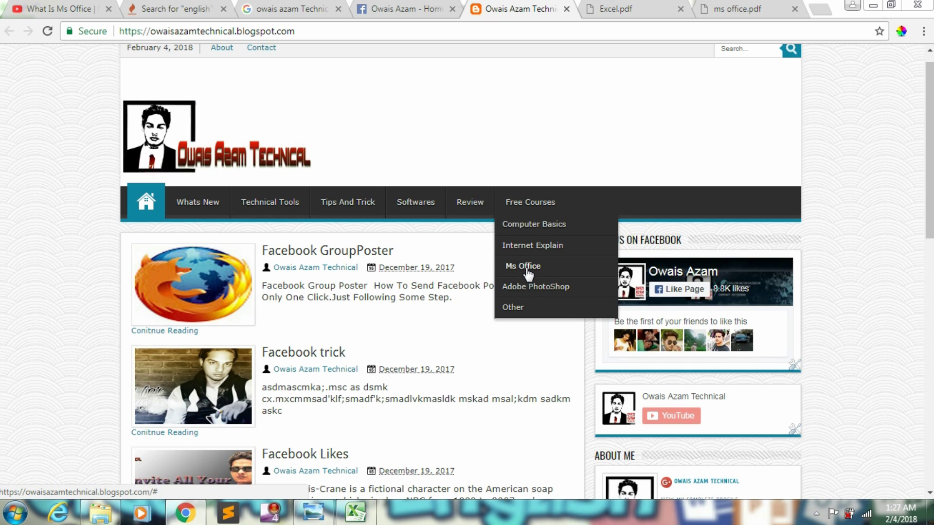
click(402, 6)
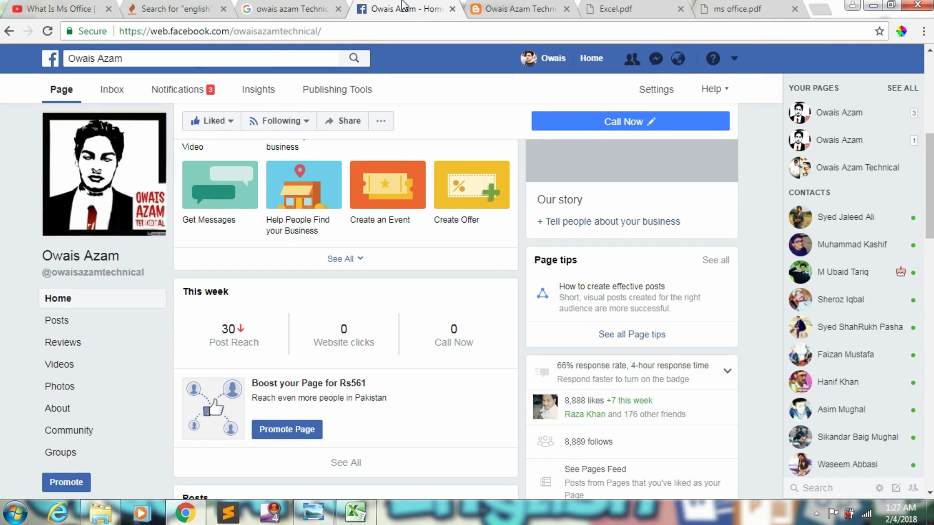
drag(927, 198, 927, 128)
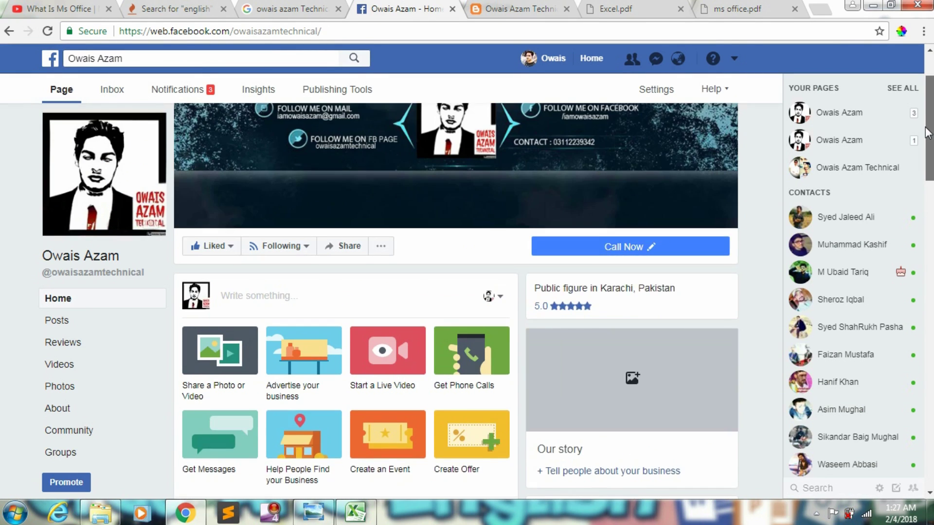
scroll(927, 129, down, 2)
scroll(926, 129, up, 2)
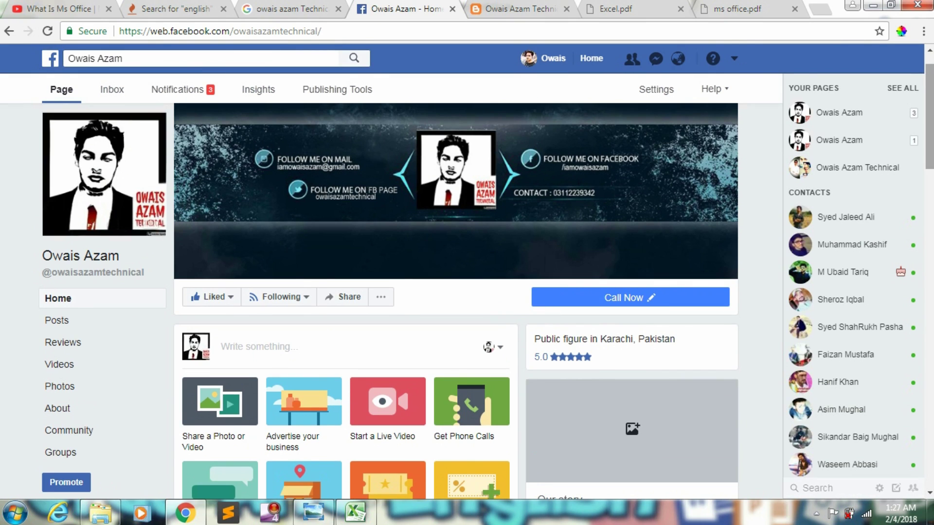
scroll(928, 146, down, 3)
scroll(475, 99, down, 2)
scroll(474, 99, up, 5)
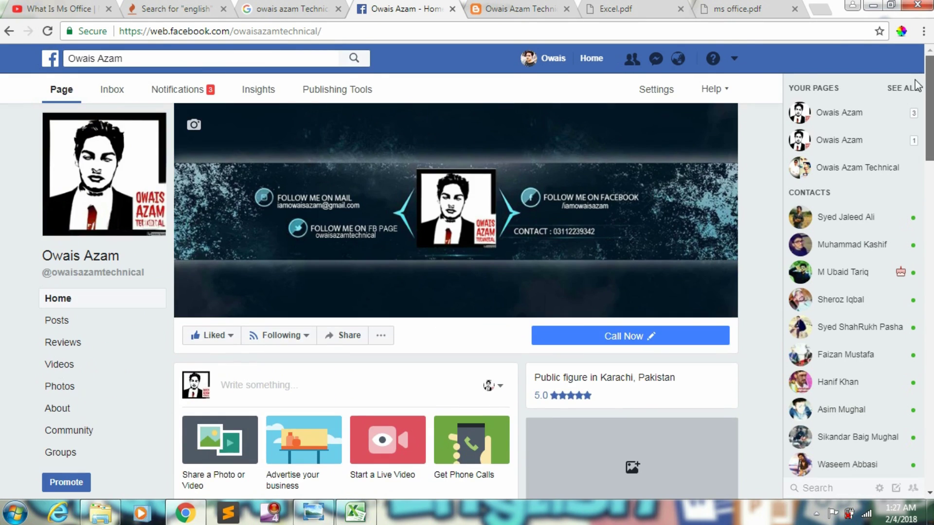
click(506, 5)
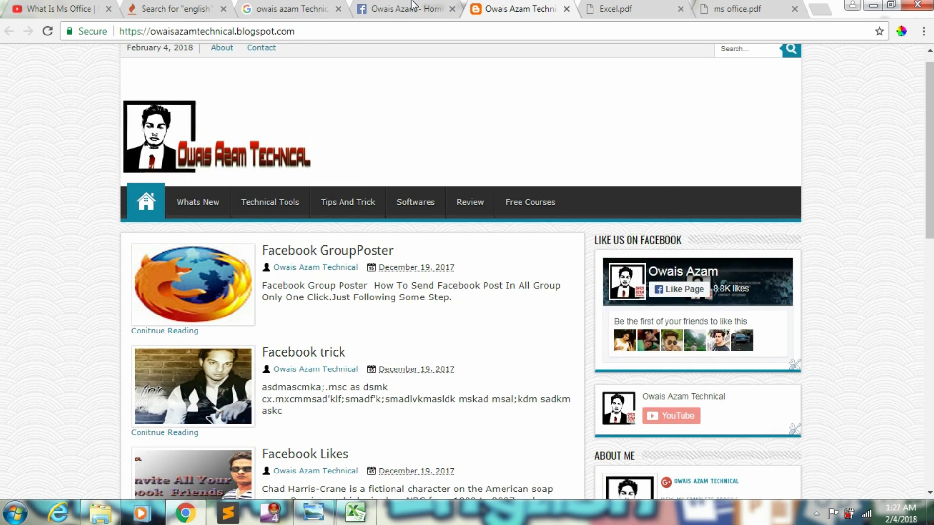
click(413, 5)
click(619, 7)
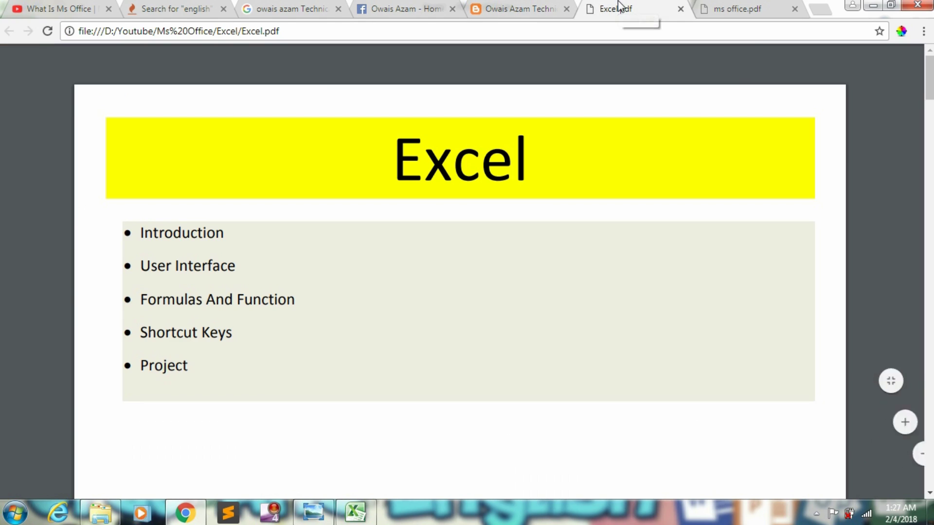
- Compare the ms office.pdf slides with the Excel.pdf outline, scrolling down through the Excel page
click(748, 9)
click(617, 8)
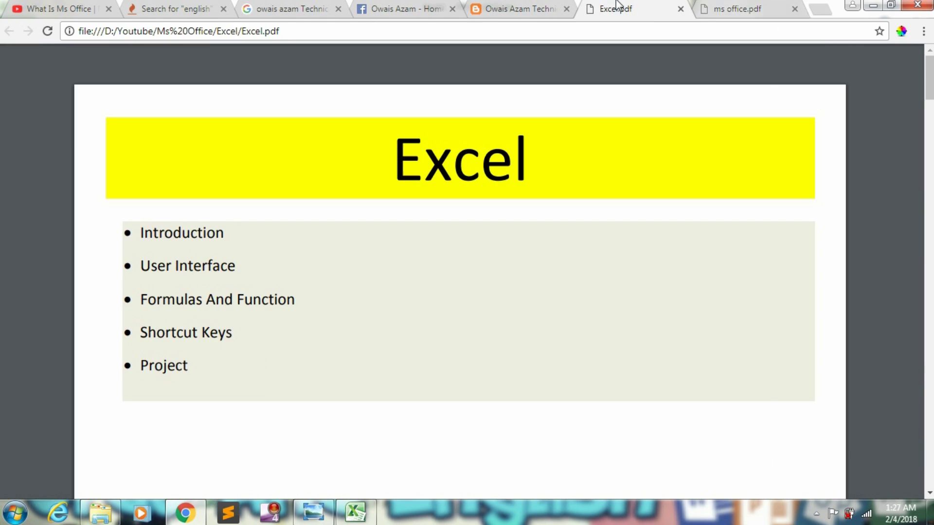
scroll(460, 272, down, 5)
drag(930, 122, 931, 108)
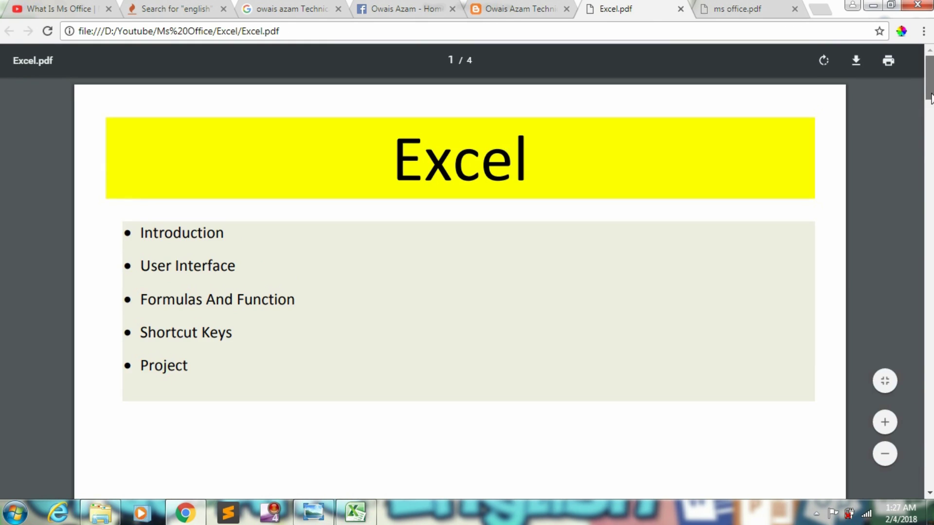
drag(930, 110, 930, 95)
click(748, 9)
key(ctrl+shift+Tab)
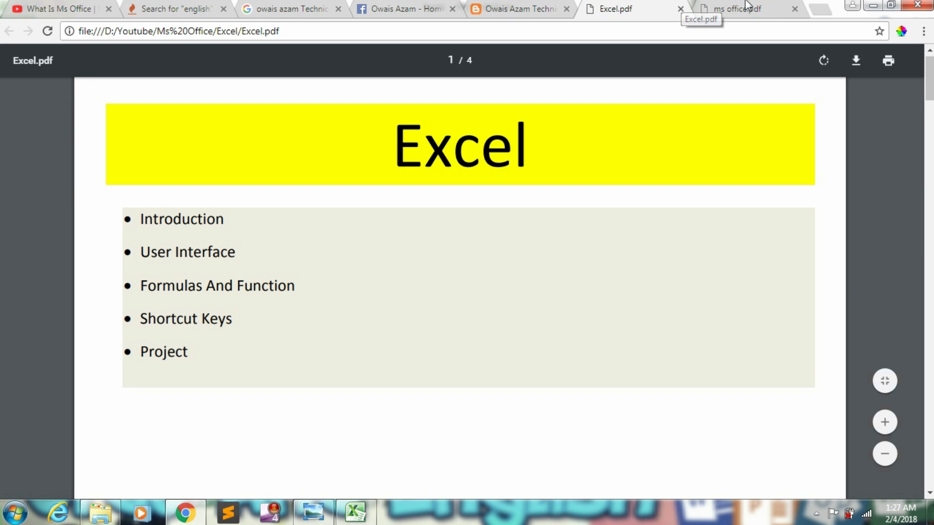
- Cycle through the ms office.pdf, technical blog and channel Facebook tabs, ending back on Excel.pdf
click(746, 6)
click(650, 6)
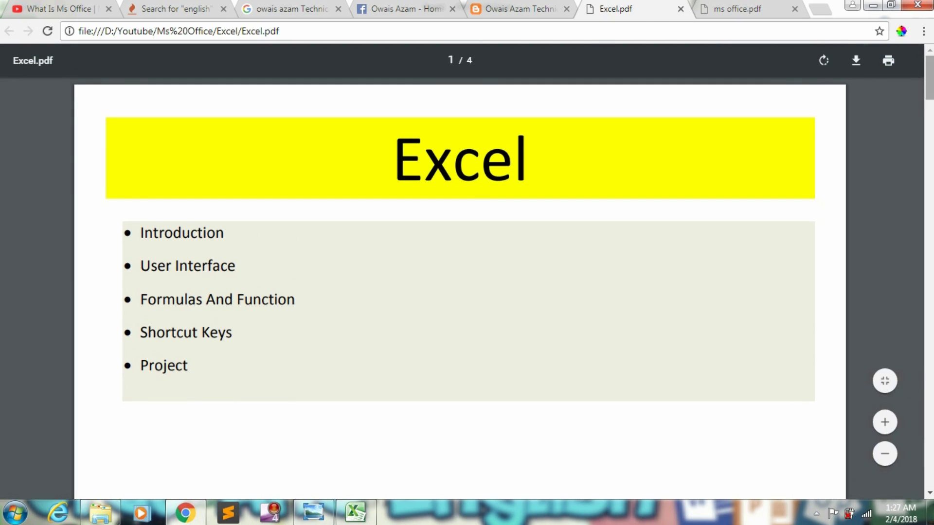
click(755, 14)
click(650, 9)
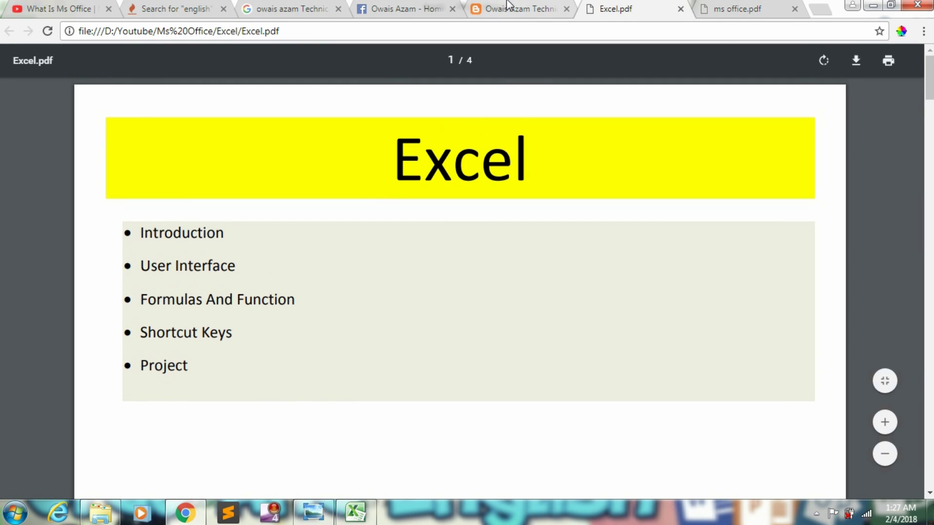
click(508, 9)
click(399, 9)
click(541, 8)
click(642, 9)
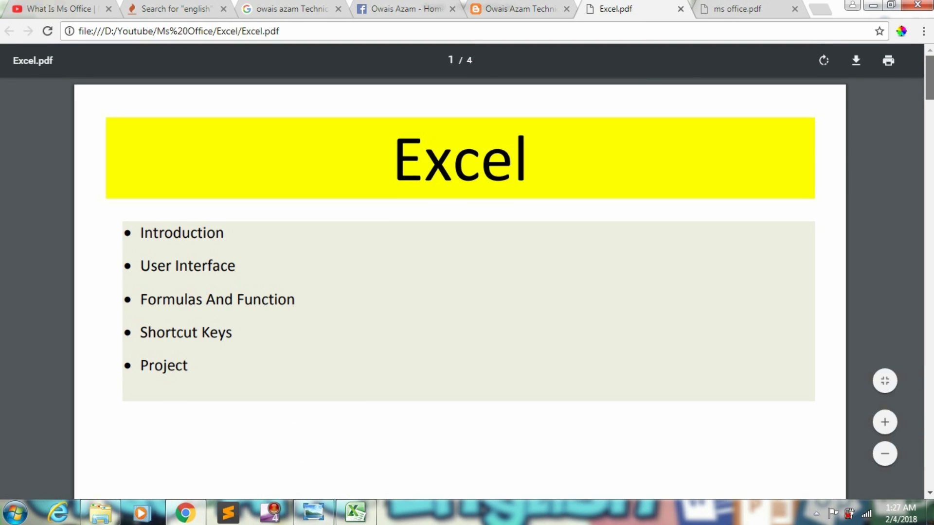
- Check ms office.pdf once more, return to Excel.pdf, and bring the Book1 workbook forward
scroll(853, 180, down, 1)
click(754, 10)
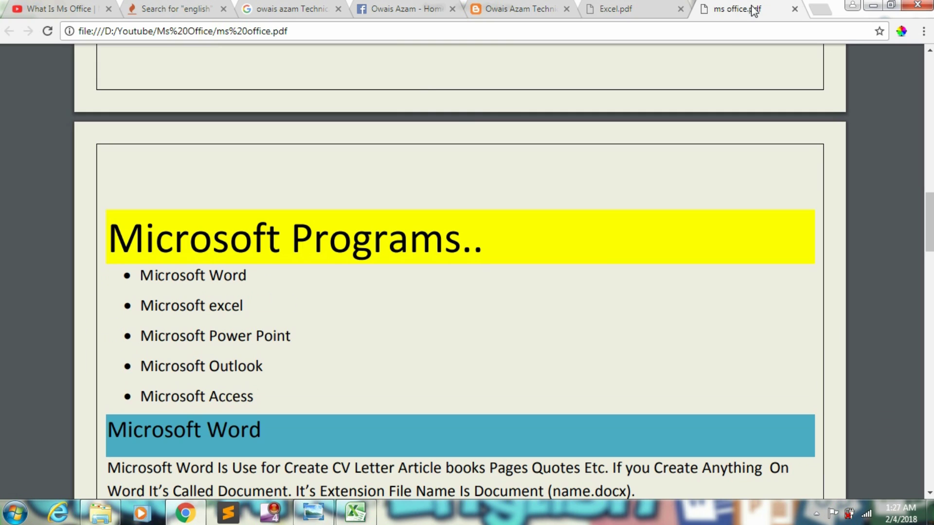
click(642, 9)
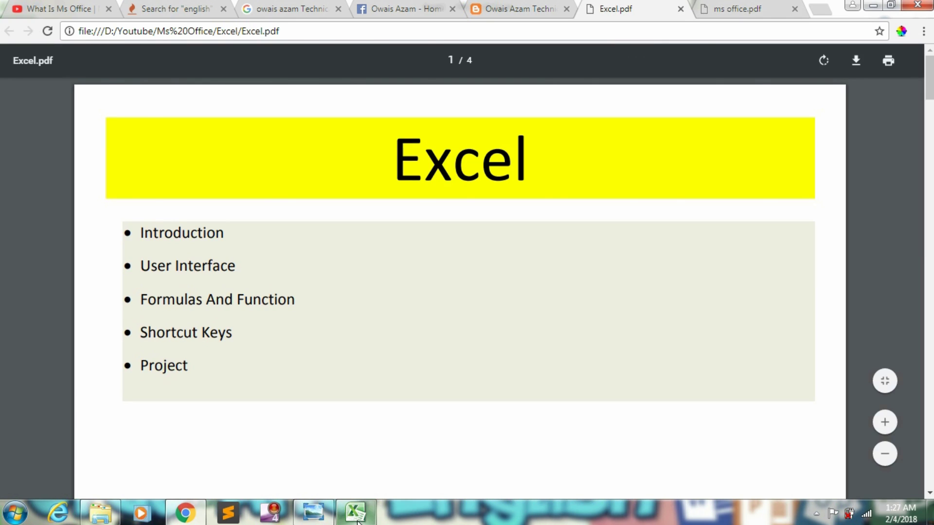
click(355, 512)
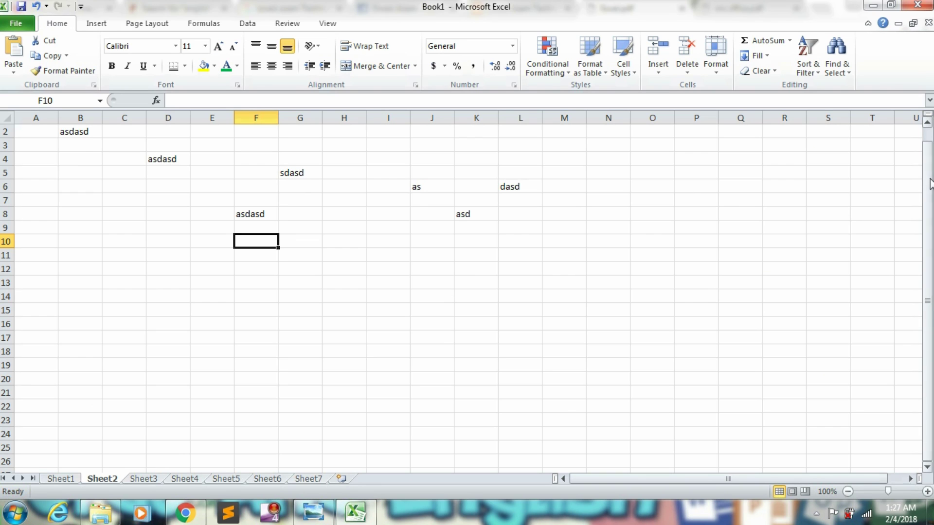
drag(930, 205, 929, 154)
click(216, 238)
click(144, 227)
click(93, 162)
click(46, 136)
click(91, 135)
click(79, 148)
click(105, 158)
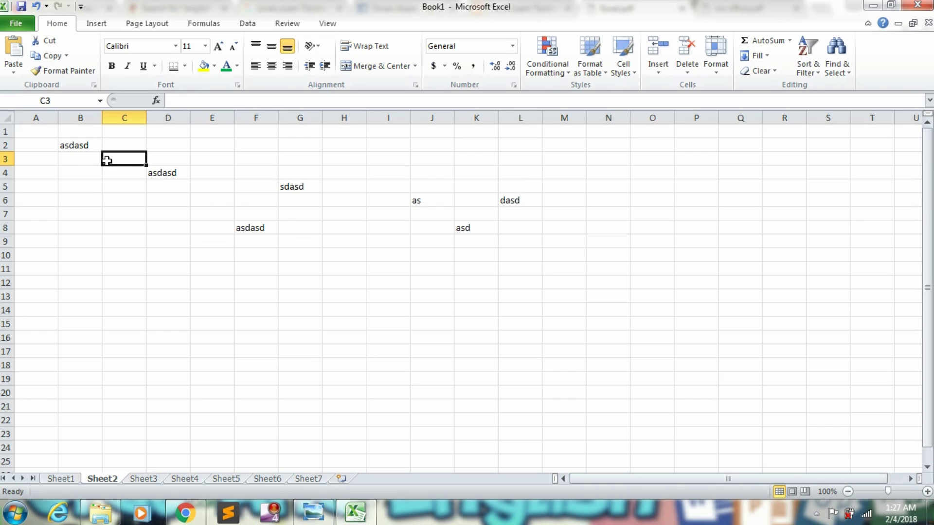
click(167, 183)
click(172, 174)
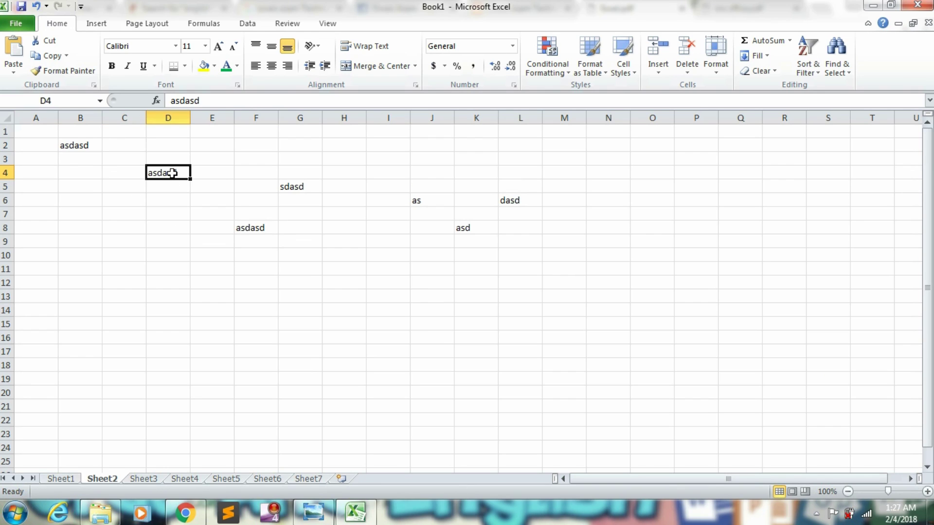
click(304, 181)
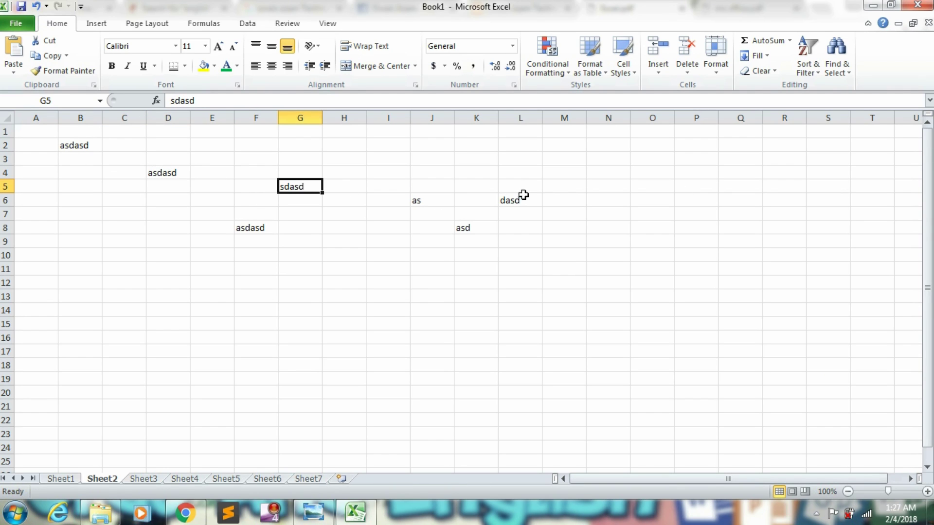
drag(928, 179, 928, 180)
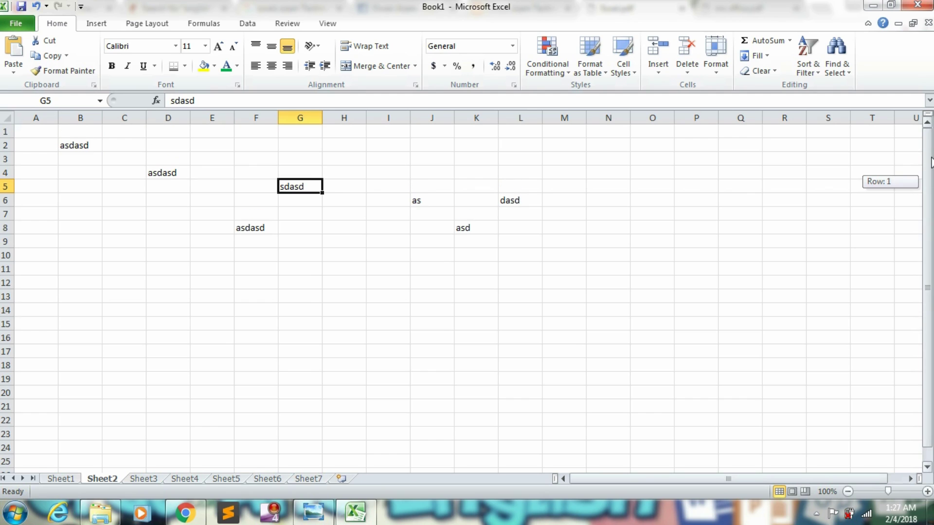
click(388, 204)
click(346, 173)
click(377, 143)
click(375, 136)
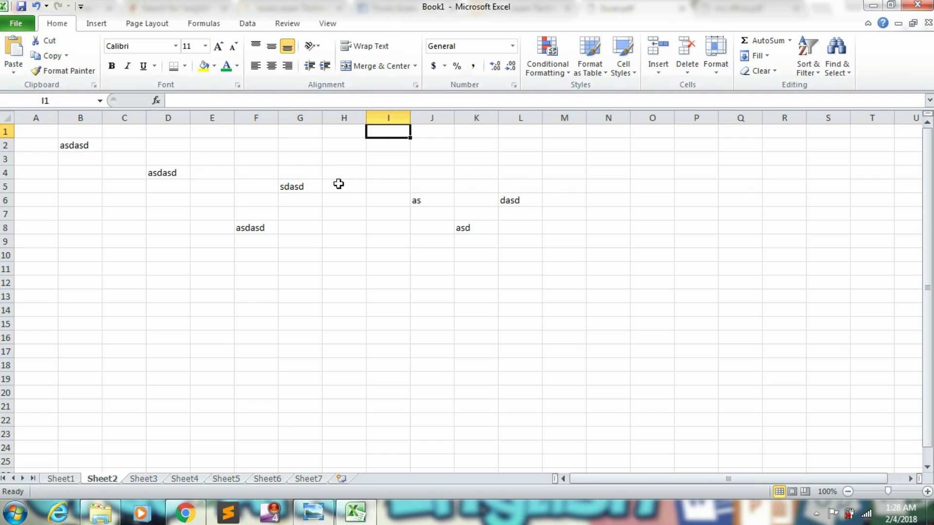
click(284, 190)
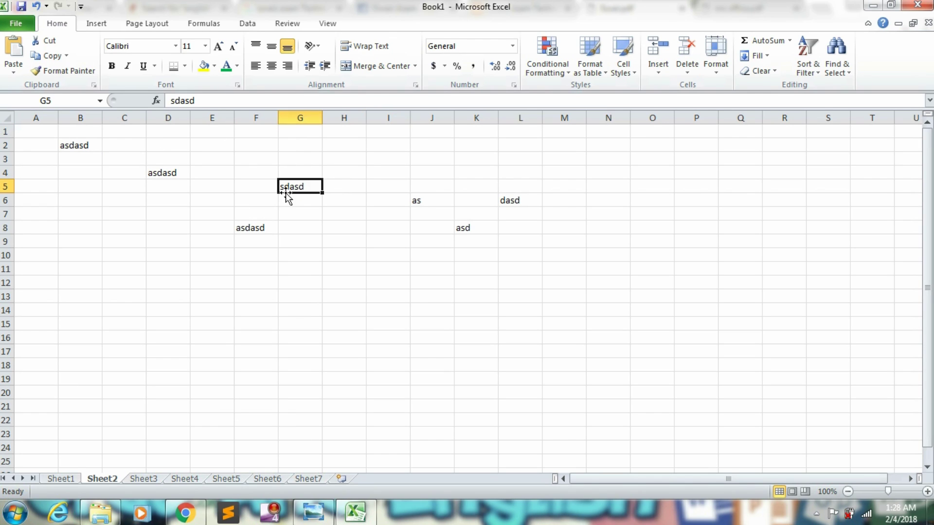
click(394, 238)
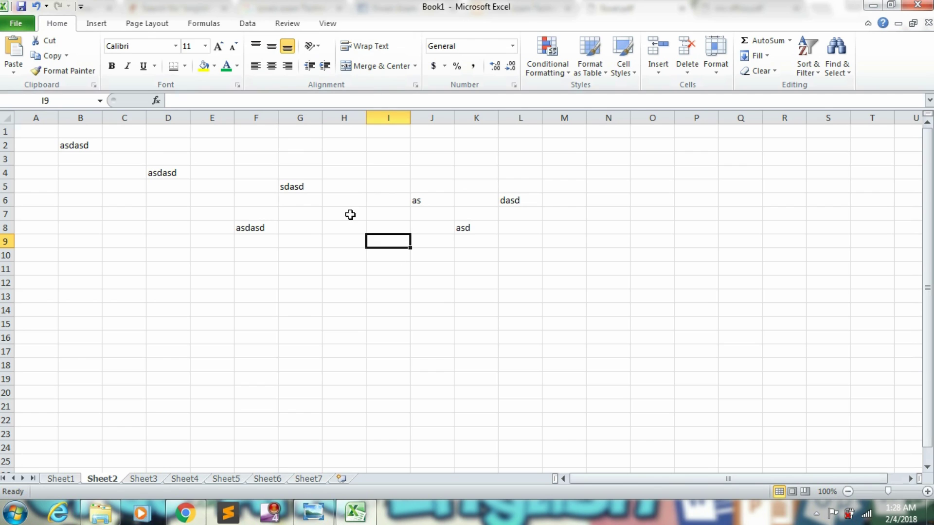
click(206, 47)
click(206, 47)
click(206, 47)
click(205, 47)
click(216, 146)
click(589, 155)
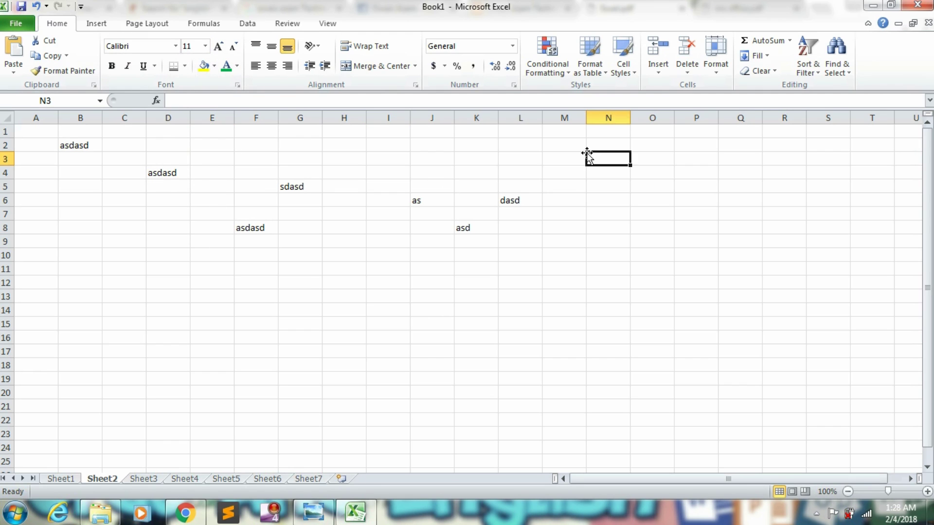
drag(930, 205, 928, 181)
click(411, 207)
click(307, 187)
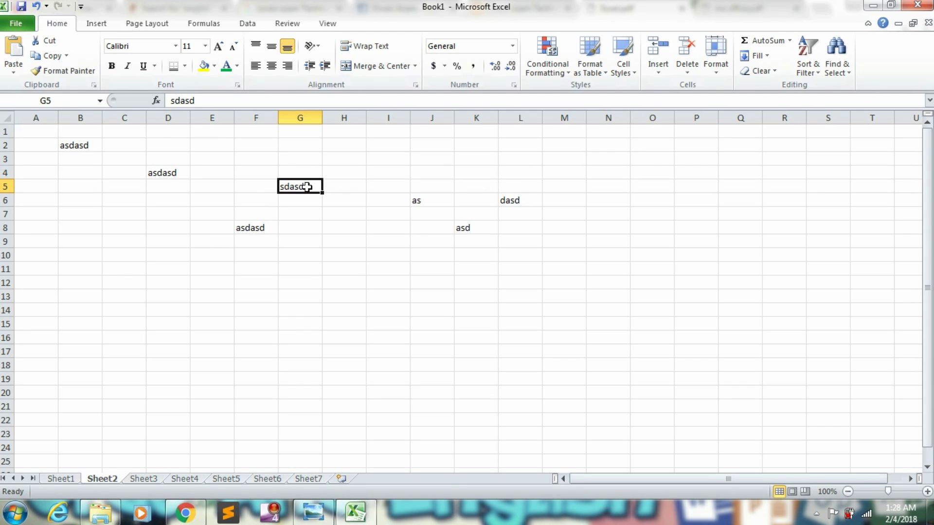
click(256, 171)
click(204, 134)
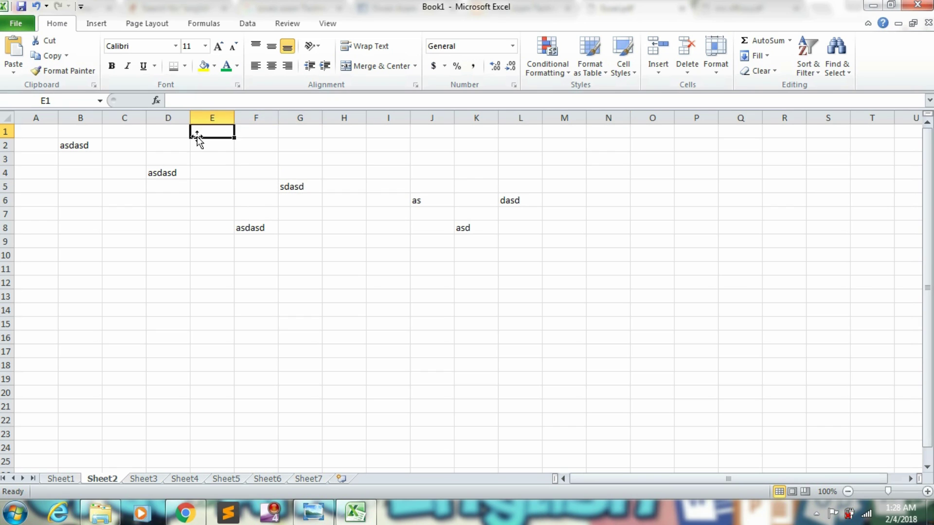
click(183, 136)
click(123, 136)
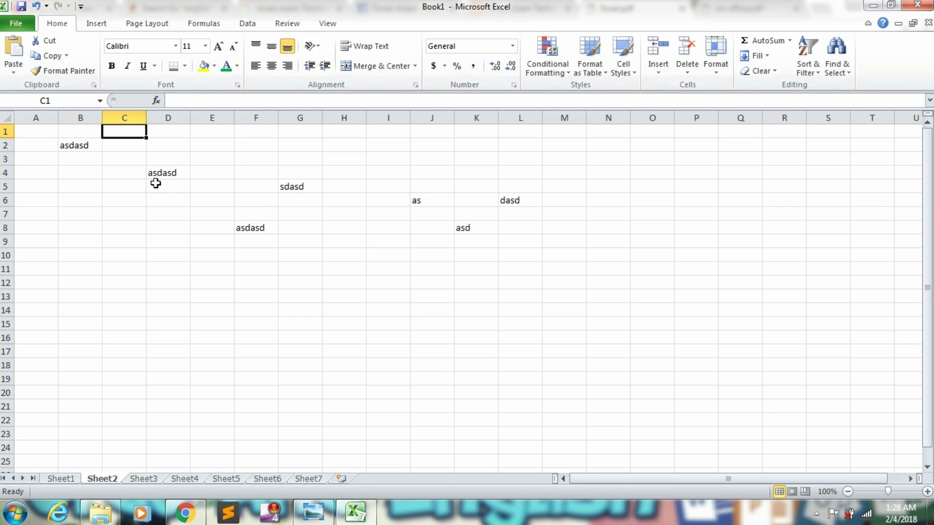
click(179, 163)
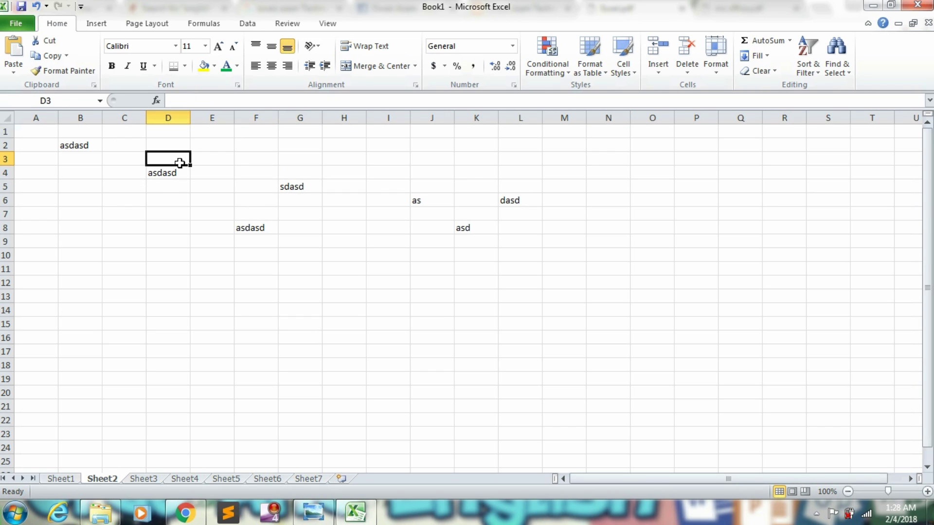
click(177, 196)
click(182, 186)
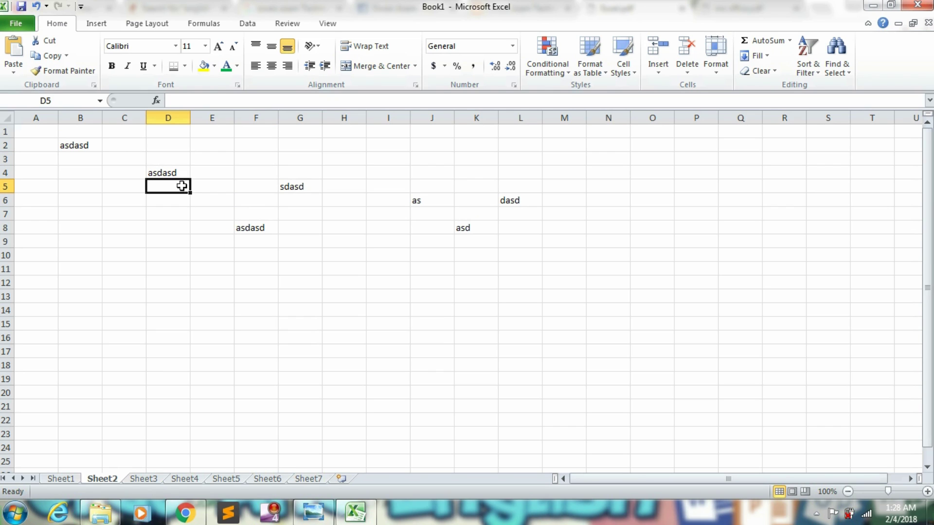
click(180, 173)
click(127, 169)
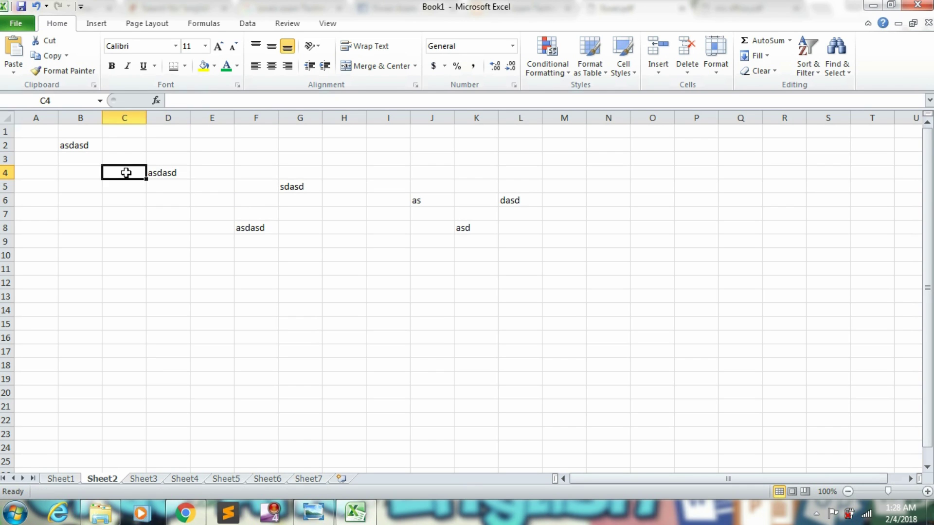
click(80, 148)
click(79, 159)
click(283, 171)
click(253, 158)
click(309, 159)
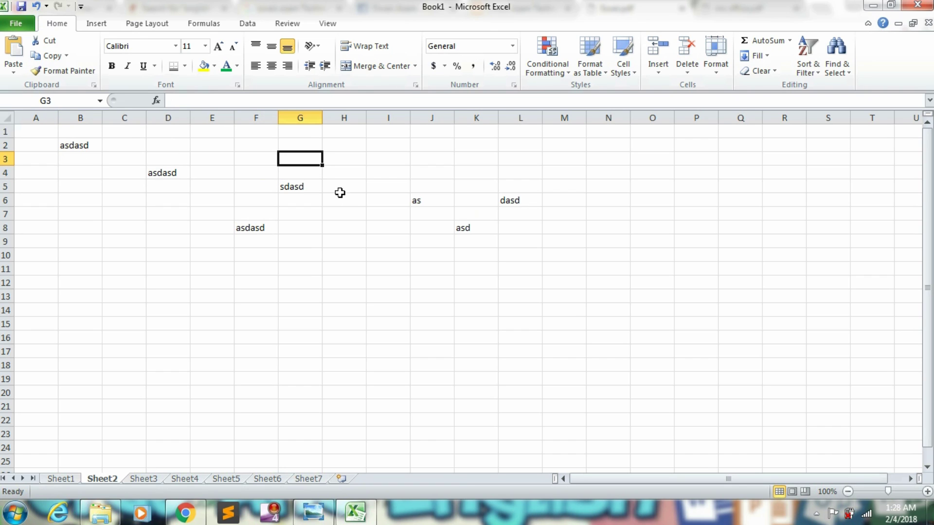
click(345, 158)
click(341, 133)
click(316, 131)
click(358, 129)
click(384, 132)
click(421, 131)
click(432, 145)
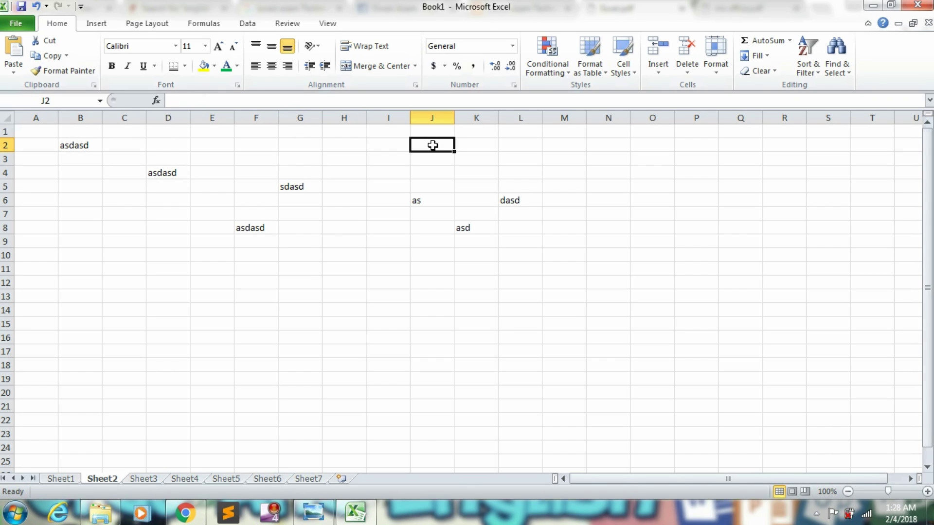
click(228, 167)
click(174, 154)
click(124, 143)
click(87, 143)
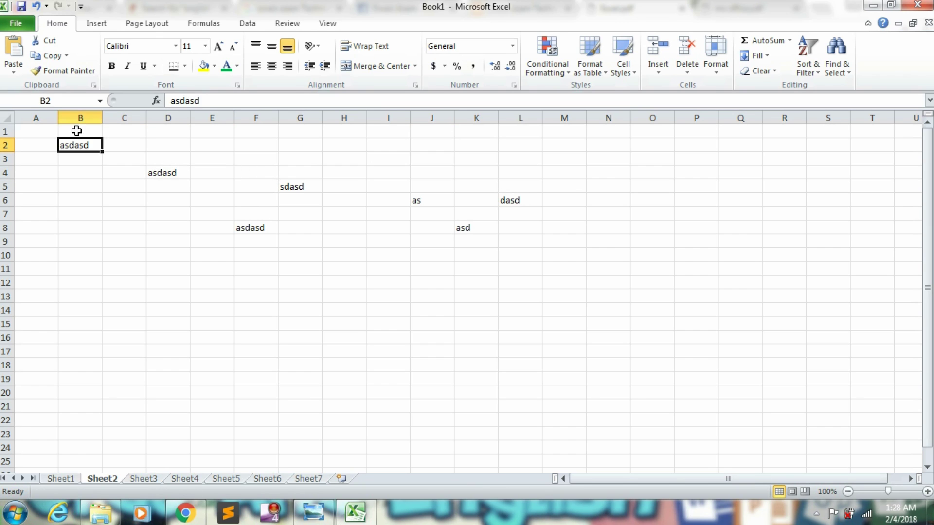
click(76, 131)
click(44, 130)
click(38, 143)
click(87, 135)
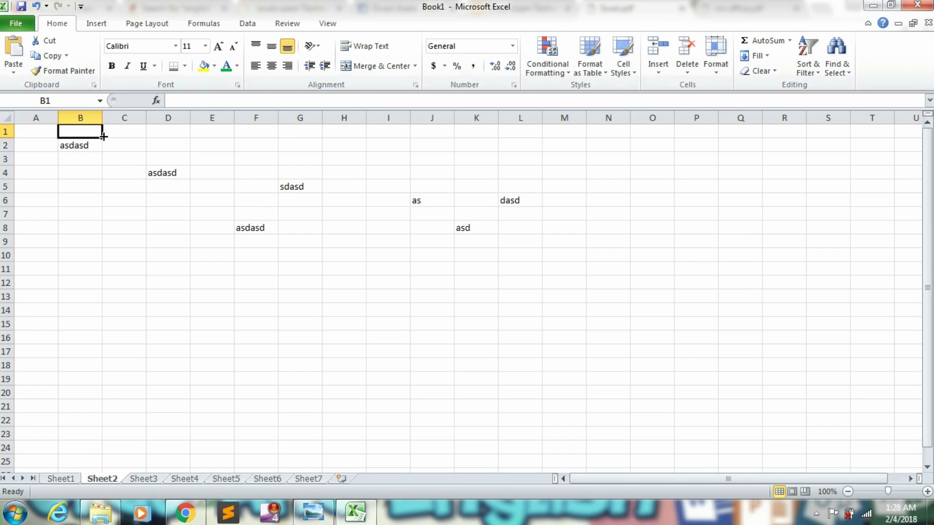
click(144, 131)
click(185, 127)
click(263, 141)
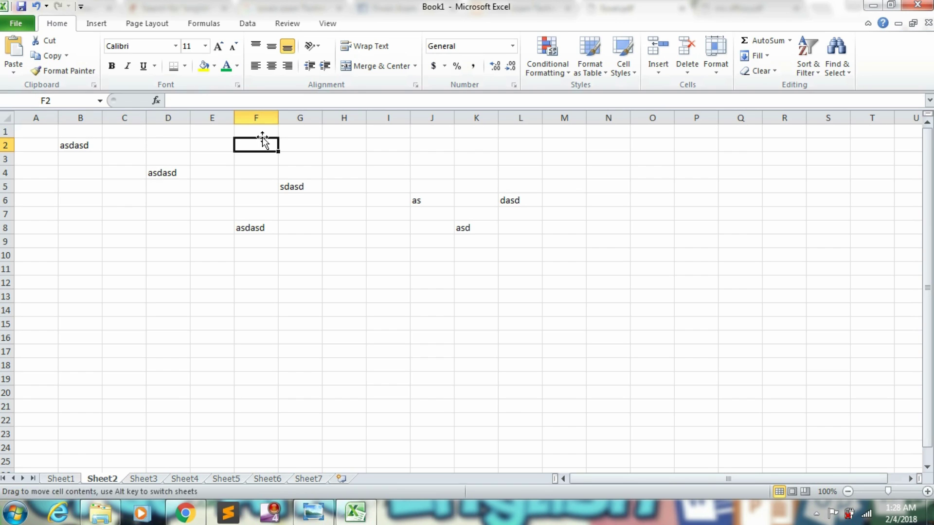
click(256, 132)
click(287, 130)
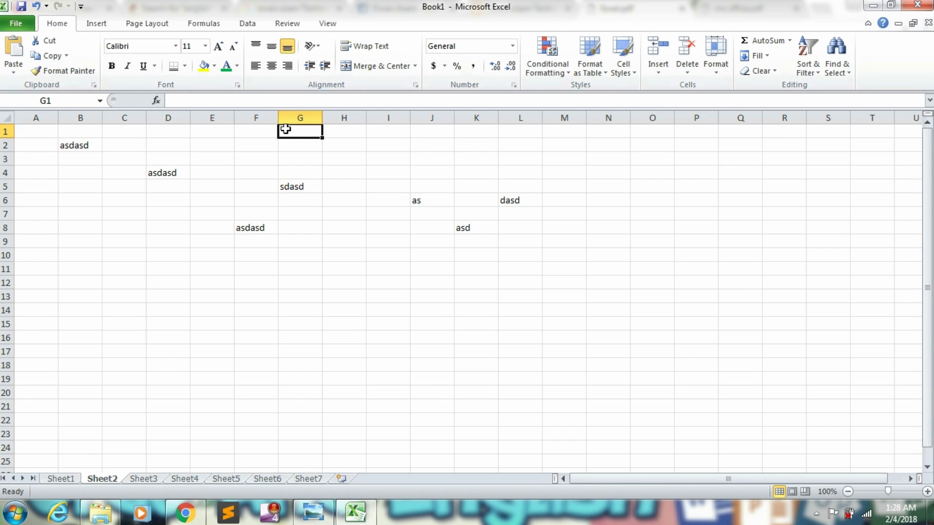
click(346, 141)
click(459, 140)
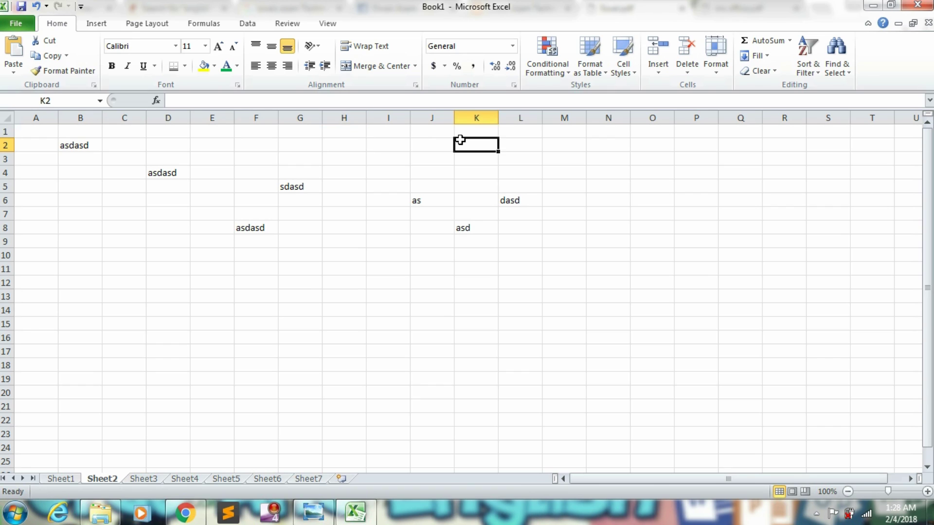
click(324, 146)
click(390, 143)
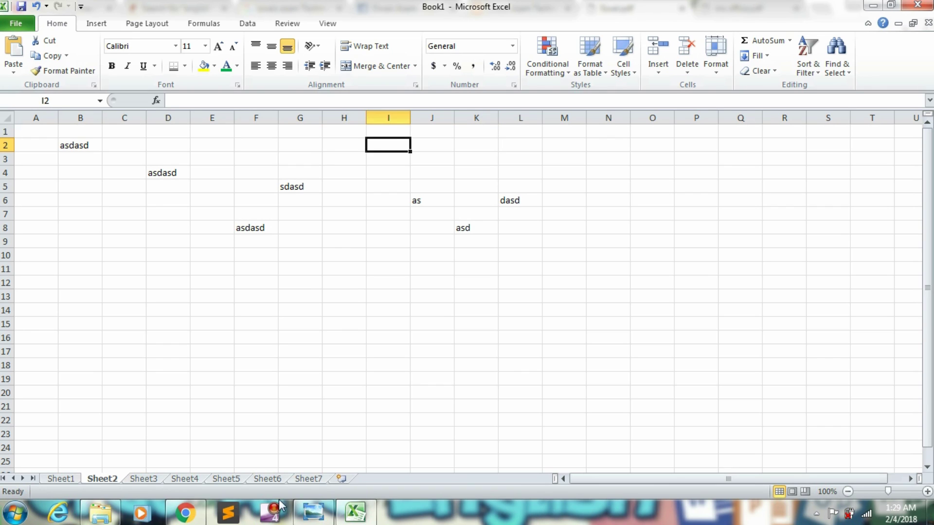